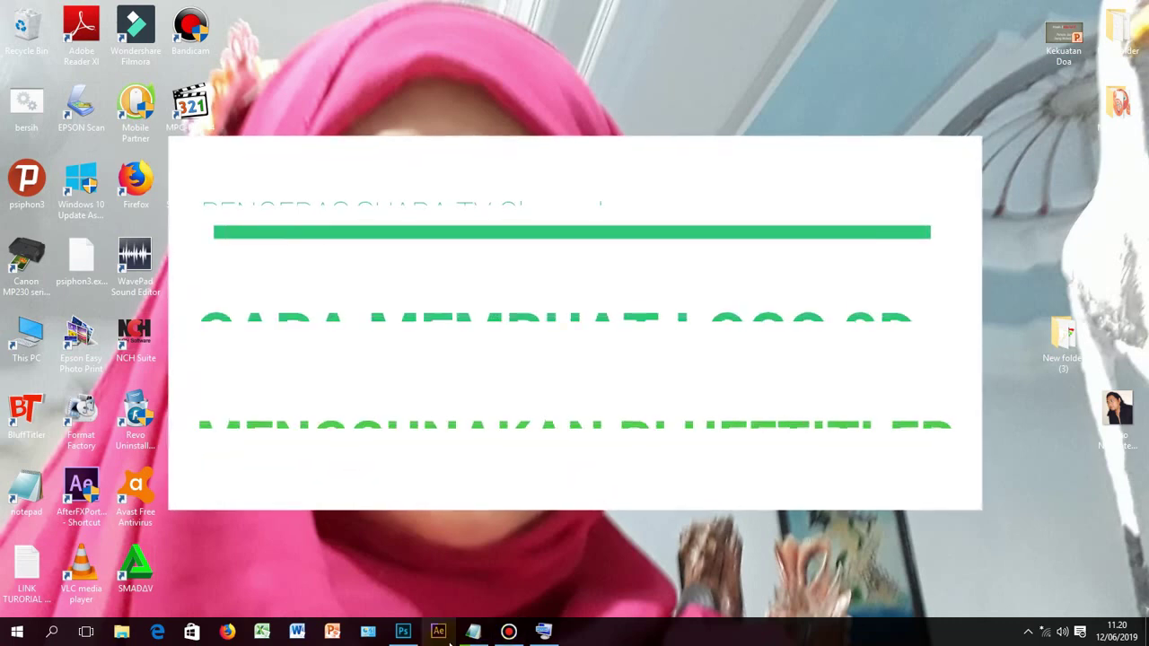
# - Restore the BluffTitler window from the taskbar, showing the 'Shake it' sample project
pyautogui.click(444, 596)
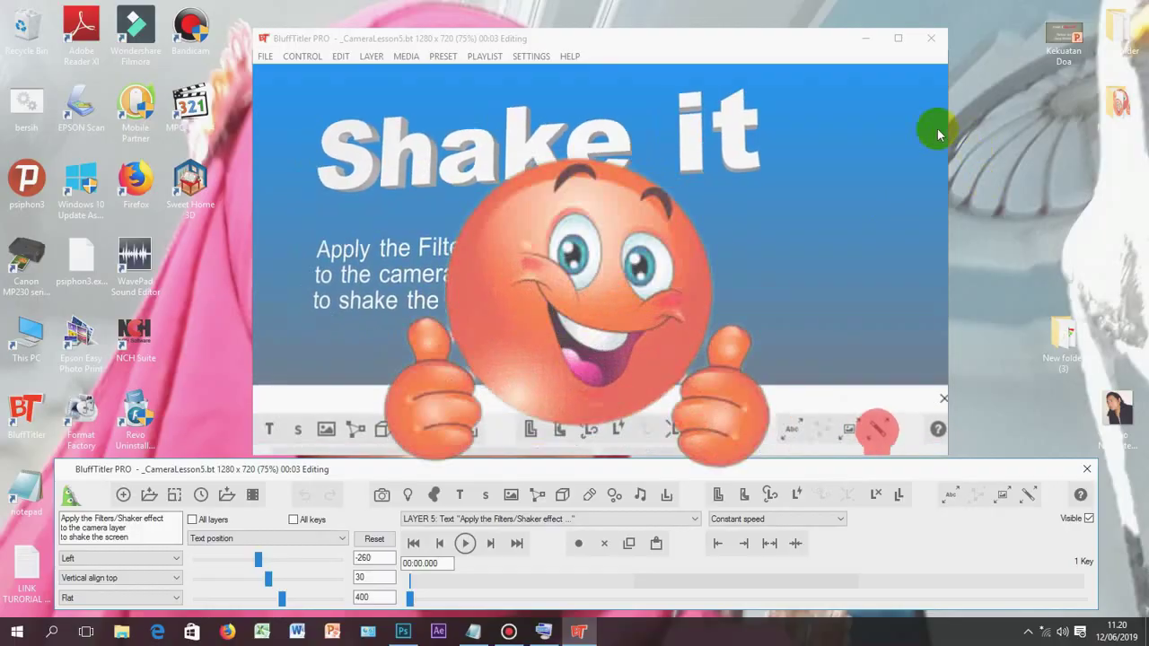
# - Minimise BluffTitler so the Windows desktop is visible while the program keeps running
pyautogui.click(266, 56)
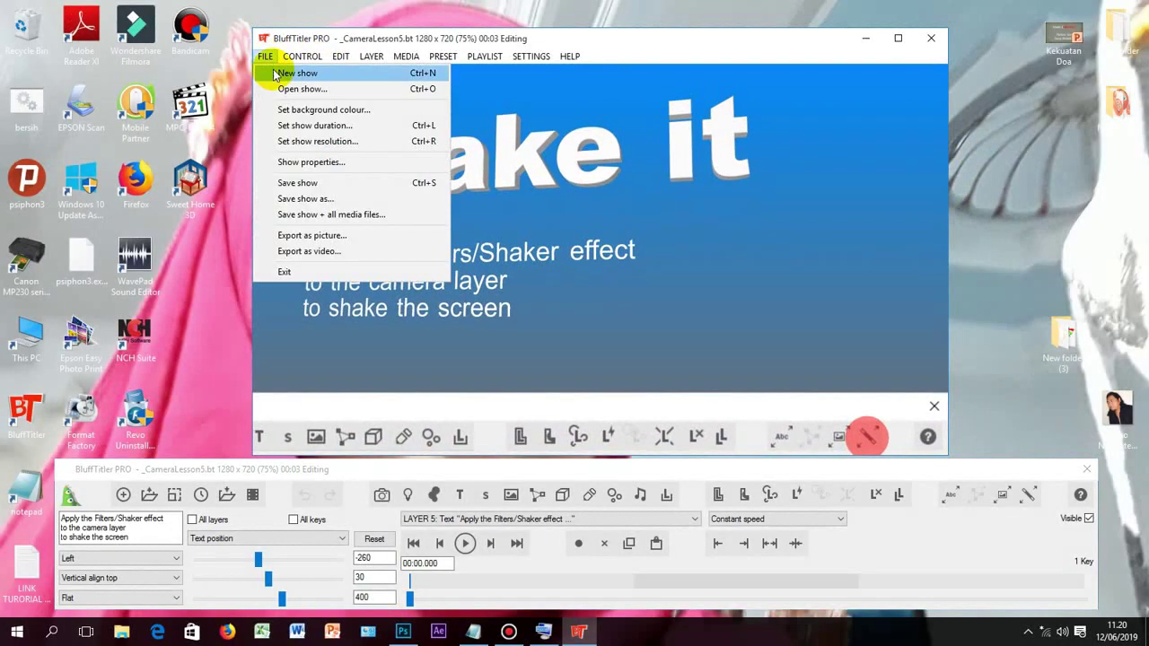
pyautogui.moveTo(341, 55)
pyautogui.click(866, 39)
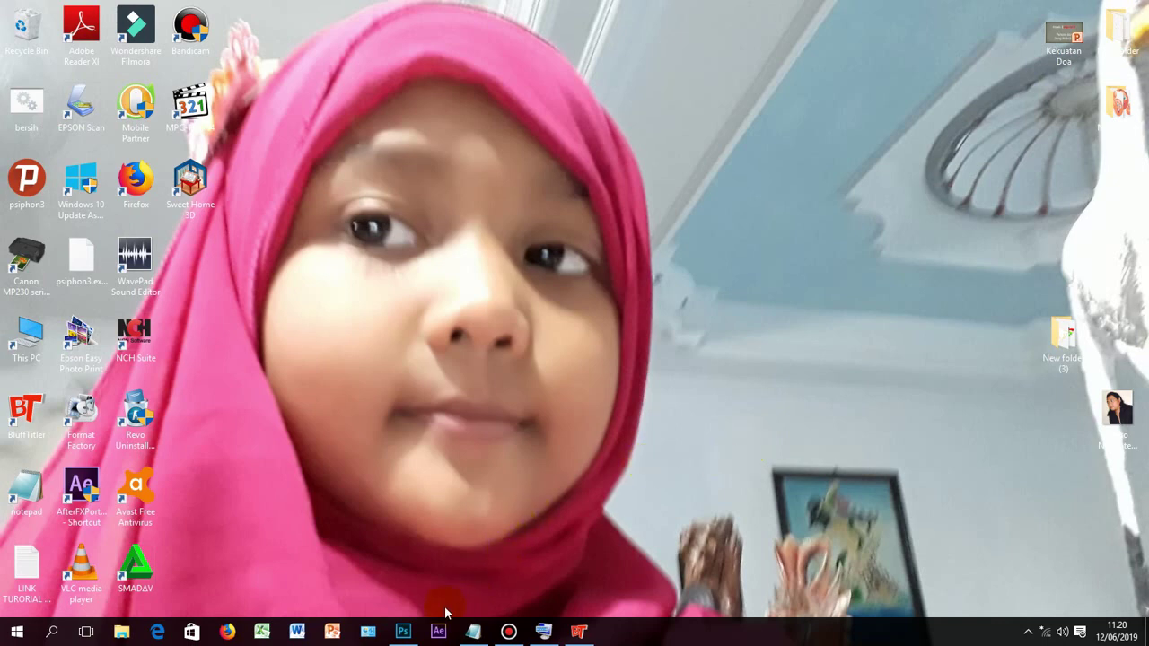
# - Open LOGO IKASI.png from New folder (3) in Photoshop
pyautogui.click(408, 634)
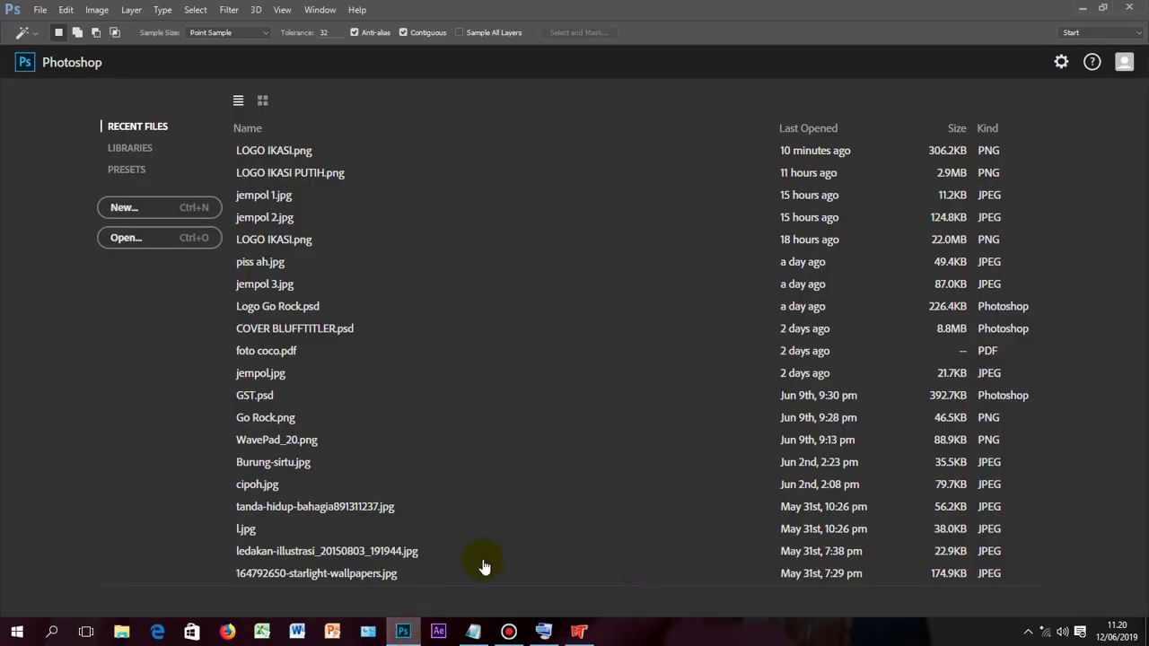
pyautogui.click(126, 238)
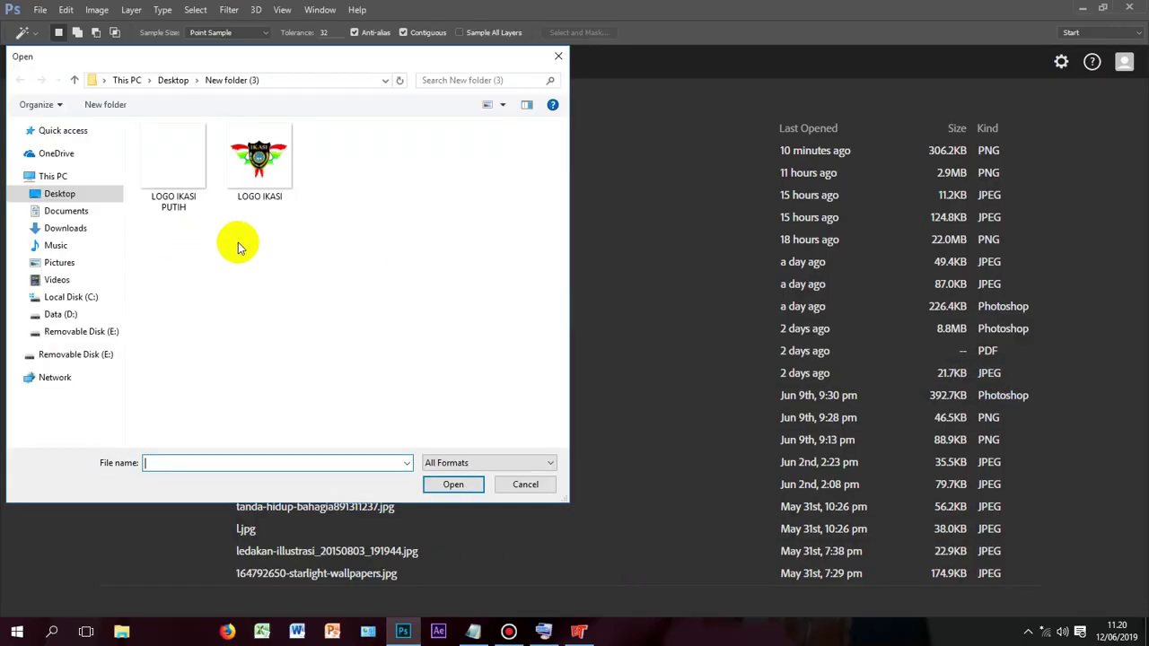
pyautogui.click(259, 151)
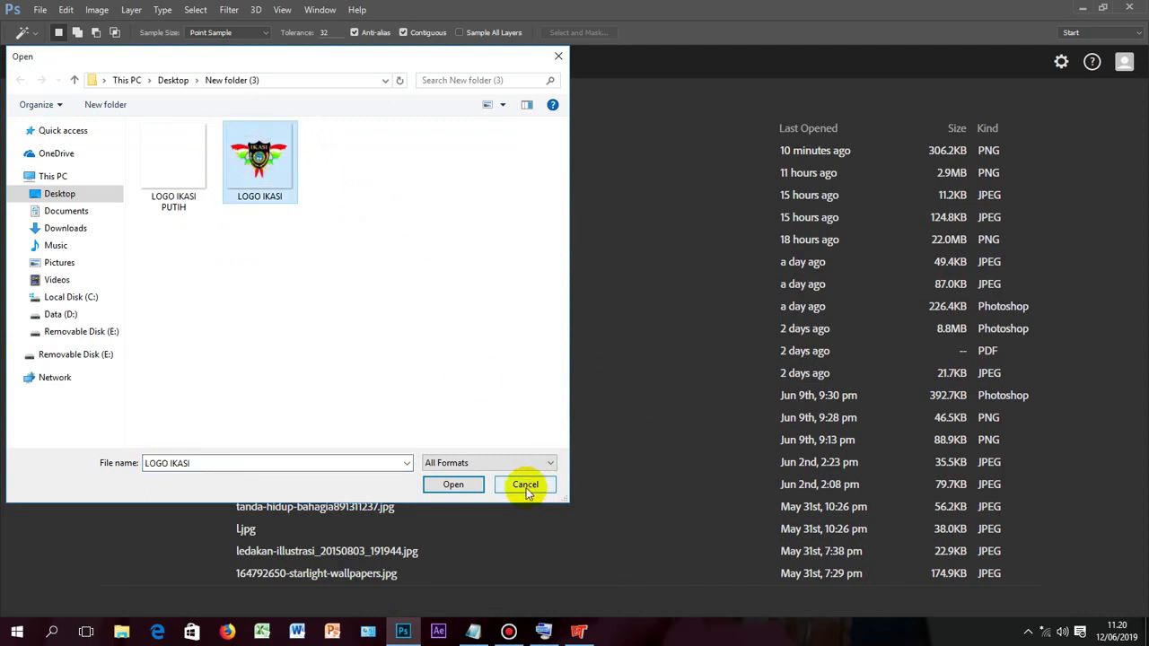
pyautogui.click(460, 486)
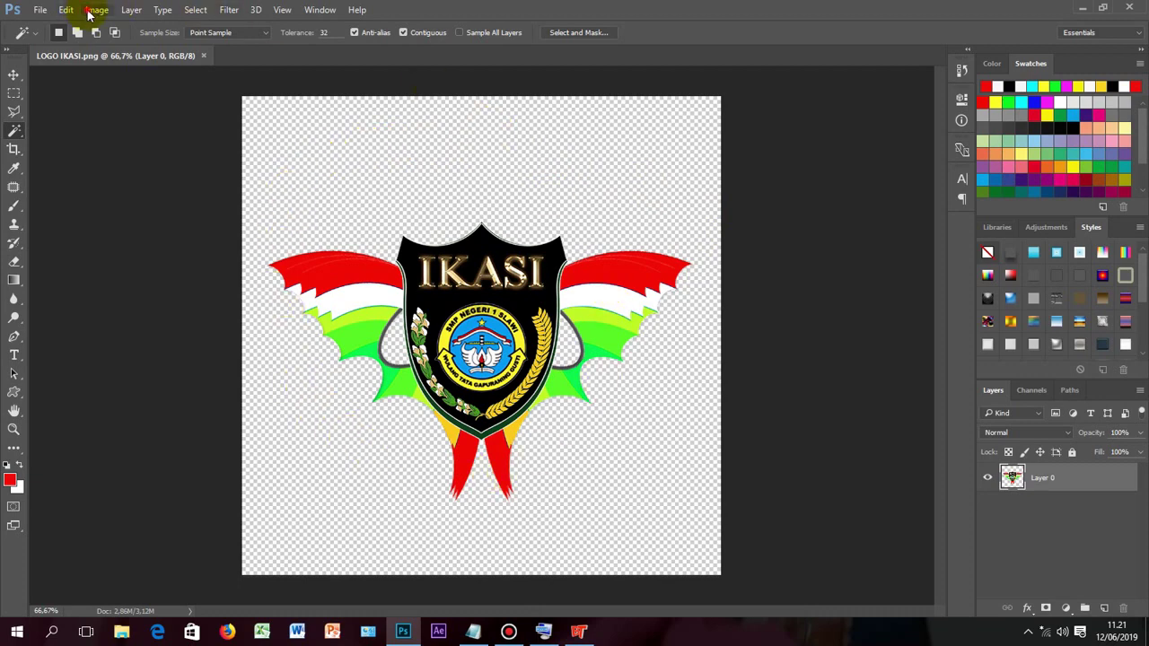
# - Apply Hue/Saturation with Lightness +100 to turn the emblem solid white
pyautogui.click(90, 14)
pyautogui.moveTo(104, 47)
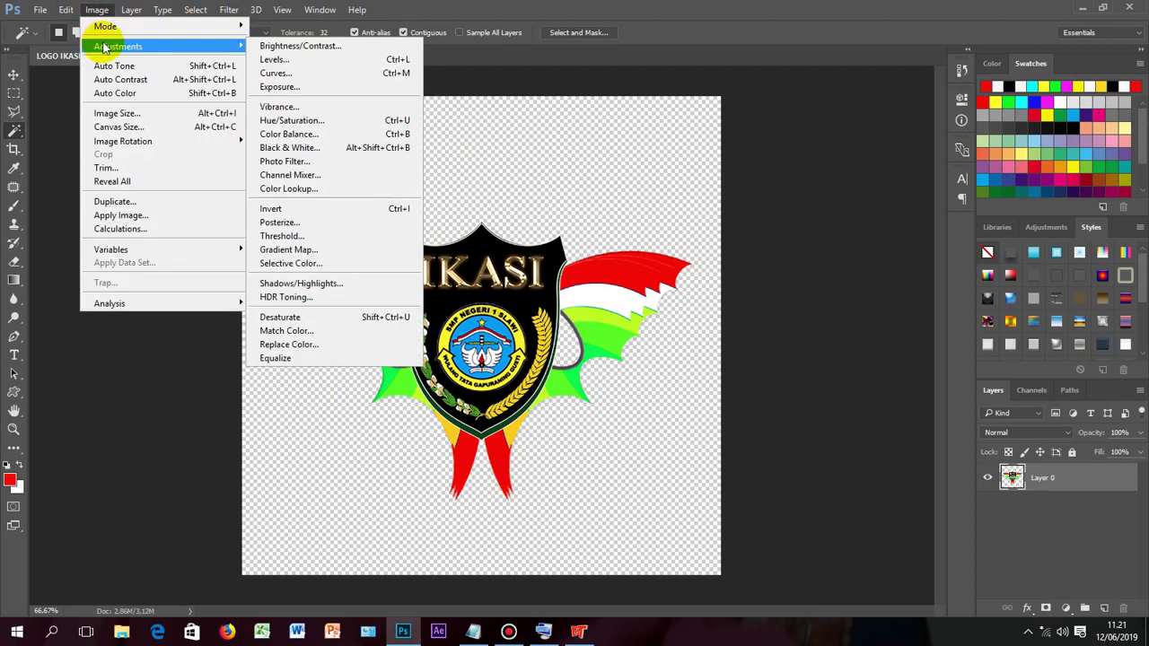
pyautogui.click(299, 124)
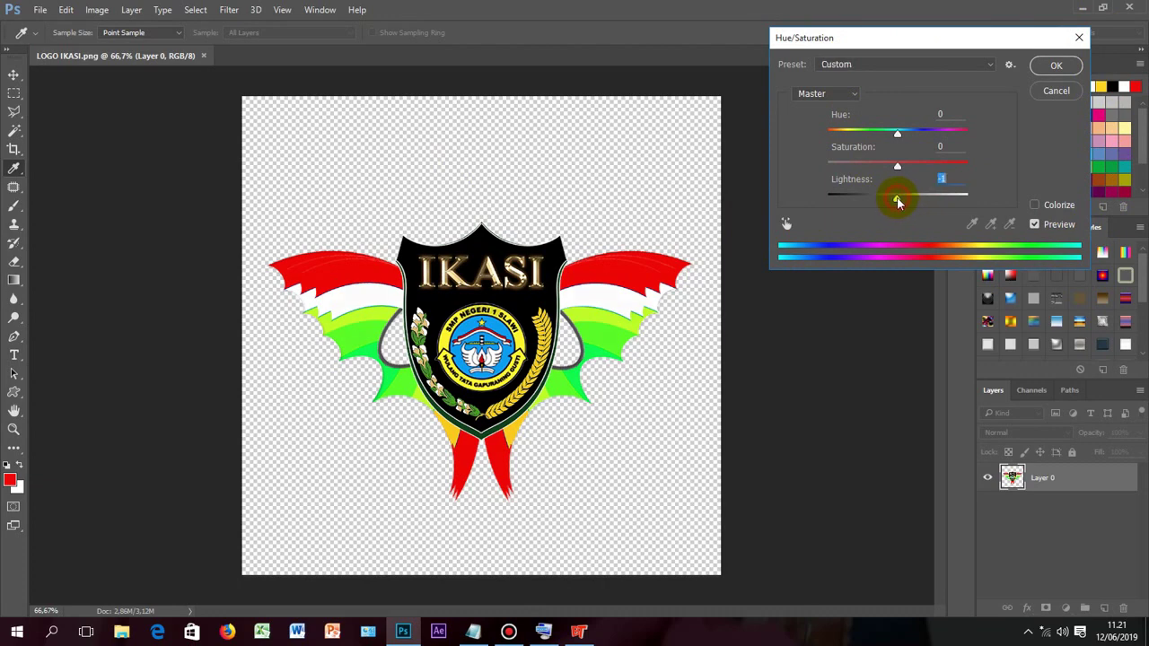
pyautogui.moveTo(898, 201); pyautogui.dragTo(970, 198)
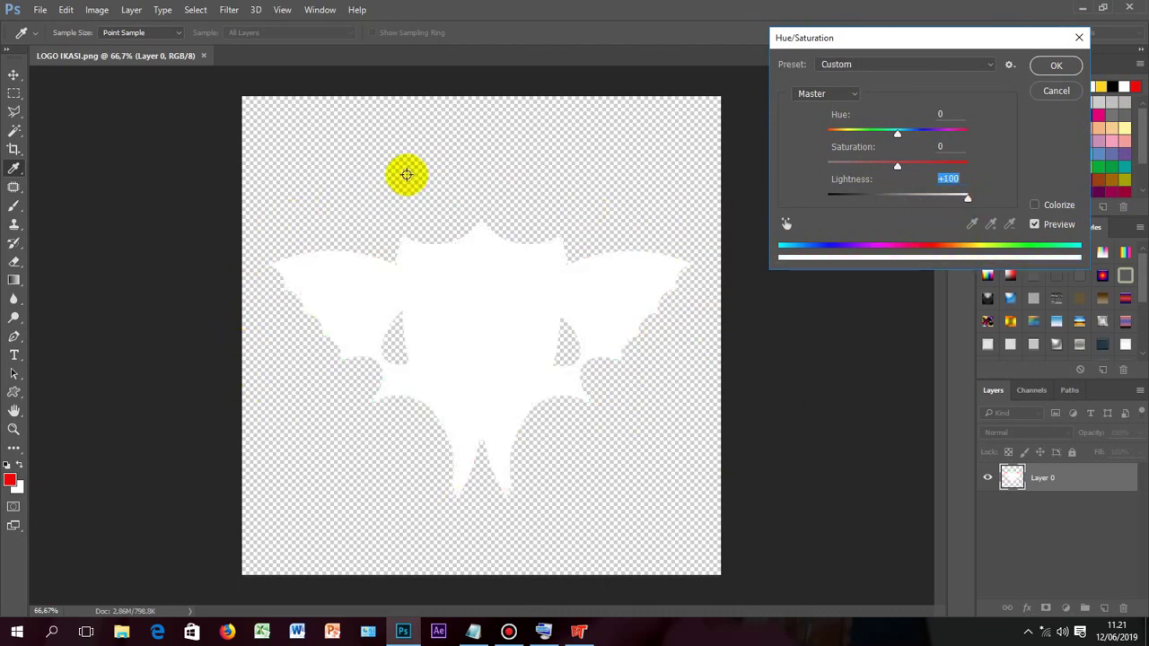
pyautogui.click(1057, 66)
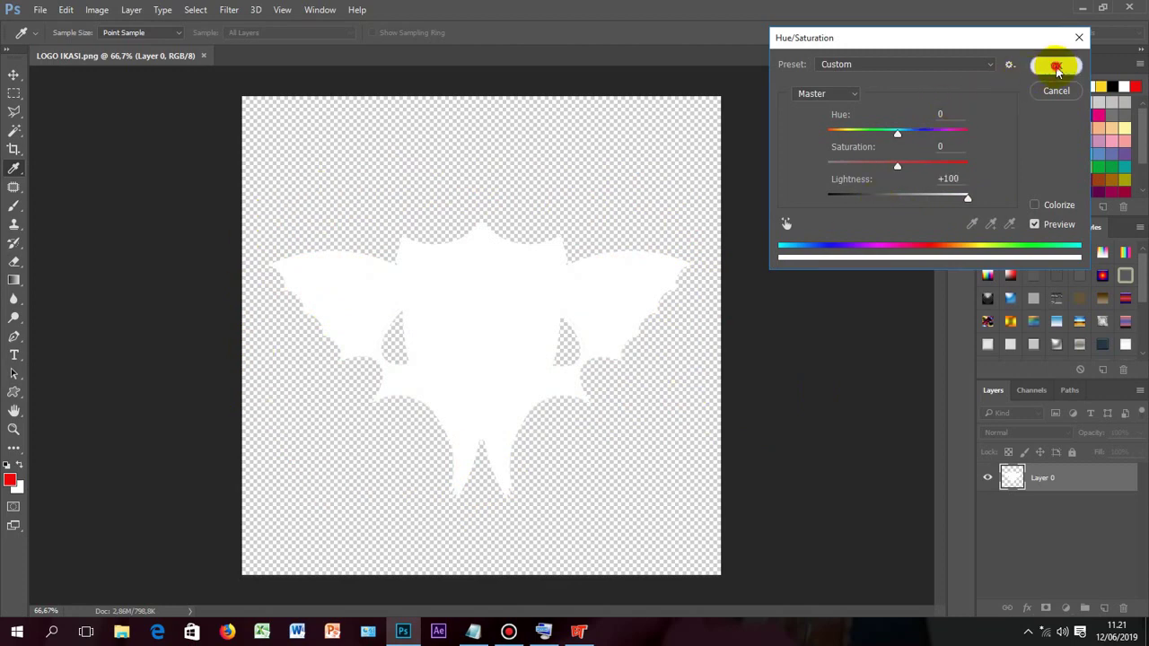
# - Bring up Save As with PNG kept as the format and the LOGO IKASI name selected
pyautogui.click(40, 10)
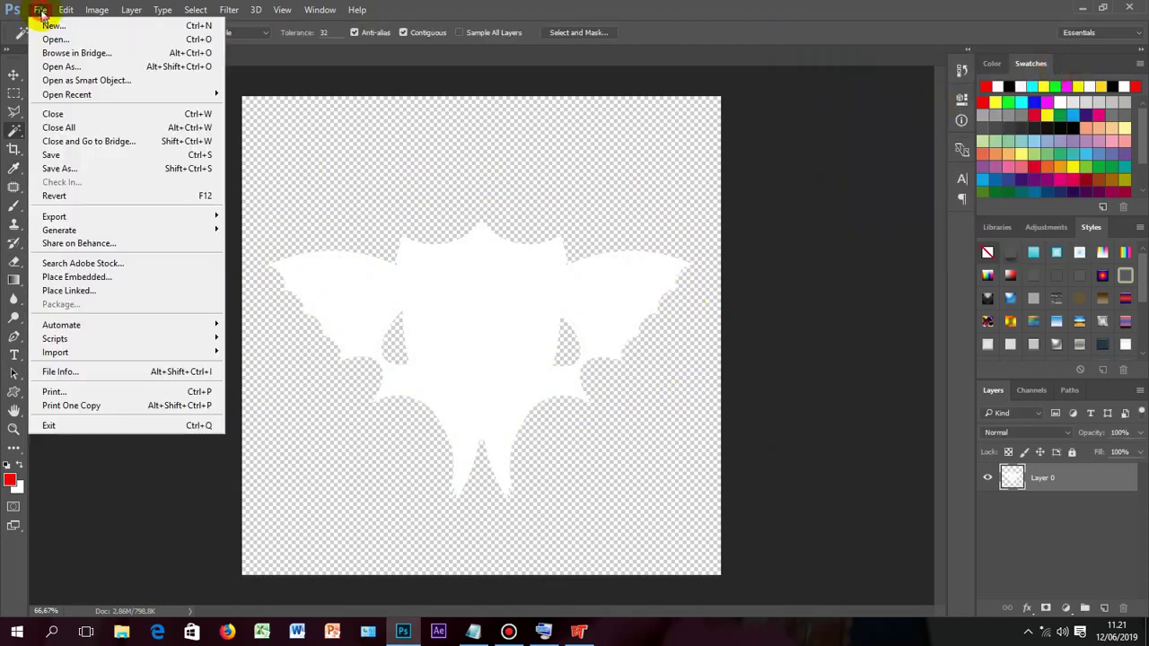
pyautogui.click(66, 173)
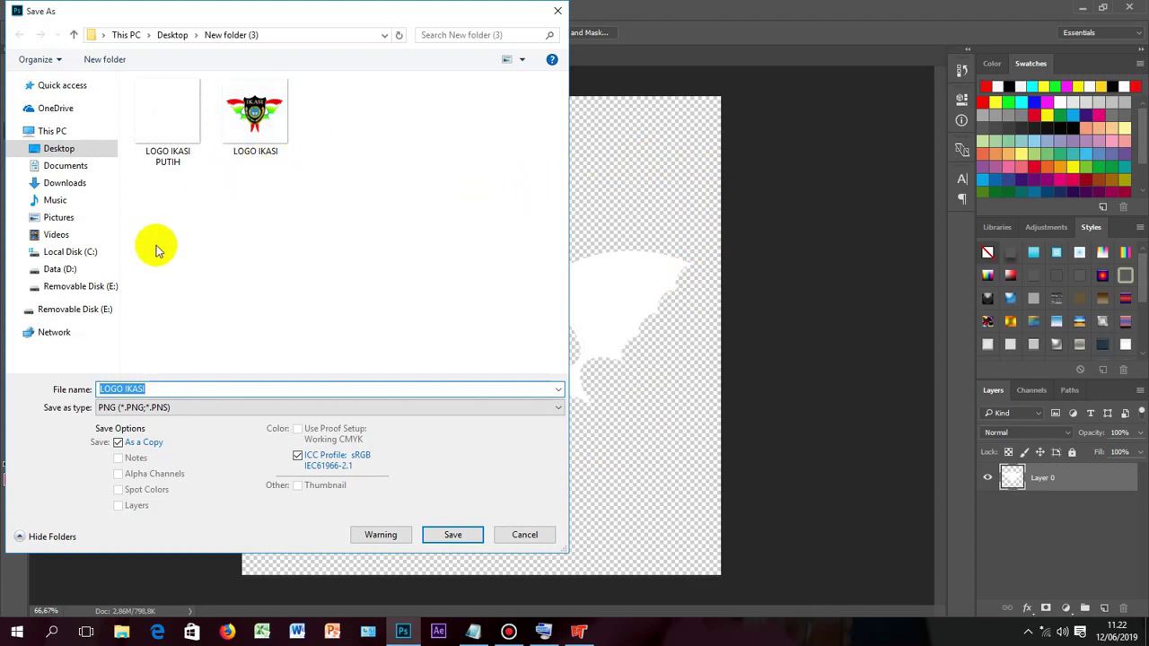
pyautogui.click(557, 409)
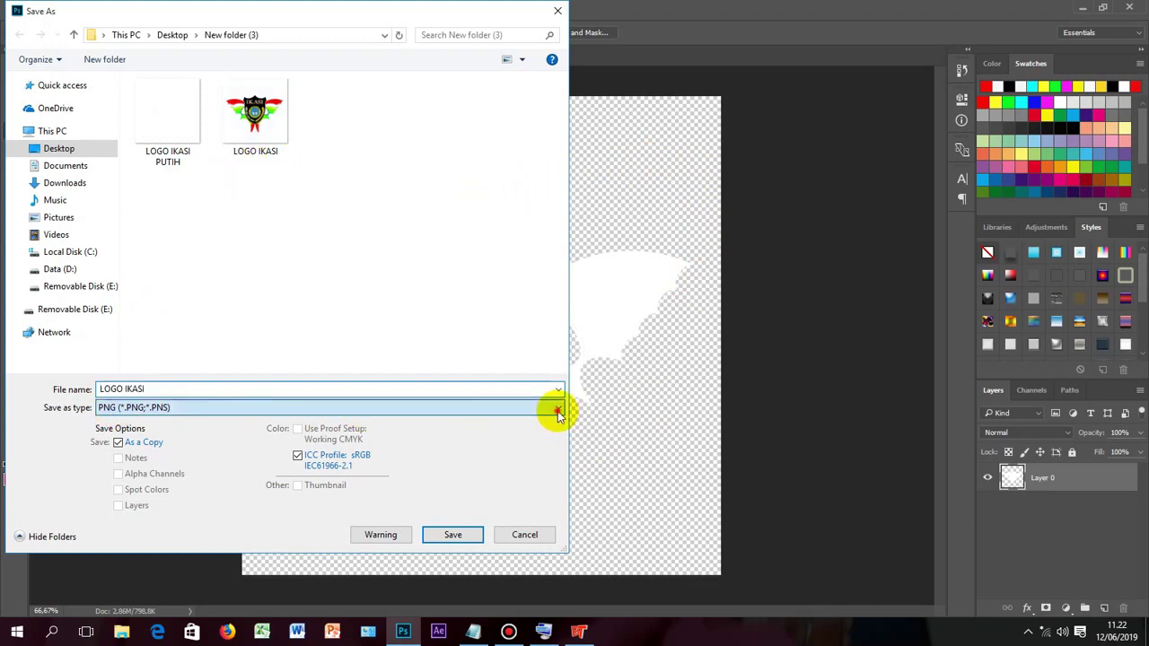
pyautogui.click(227, 406)
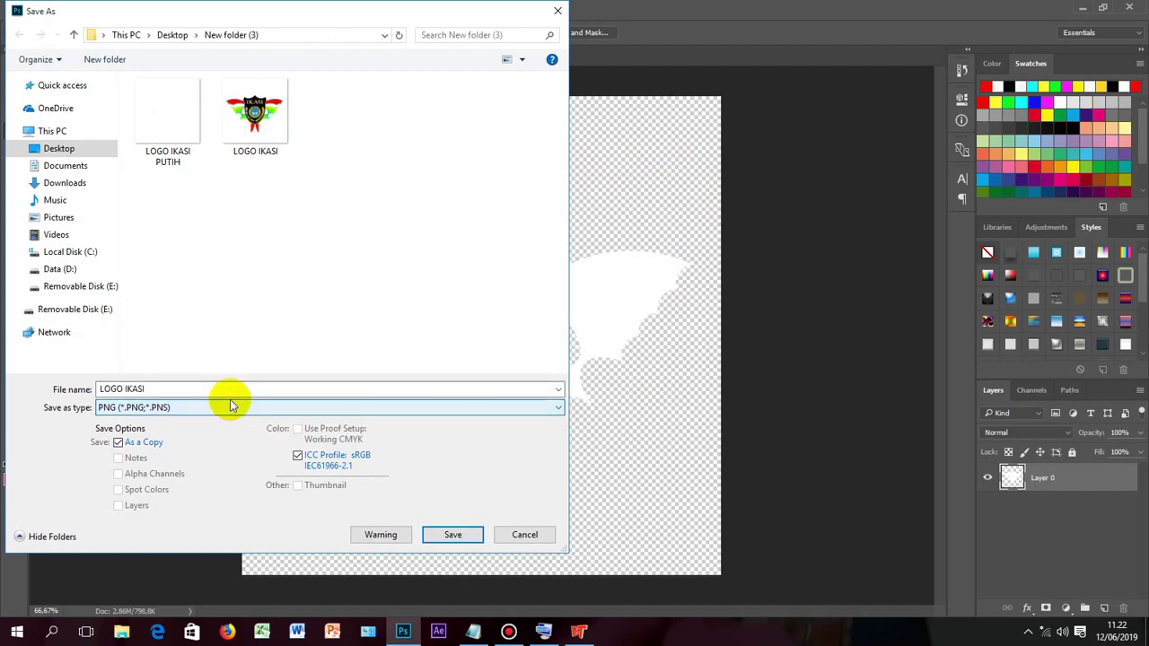
pyautogui.click(231, 390)
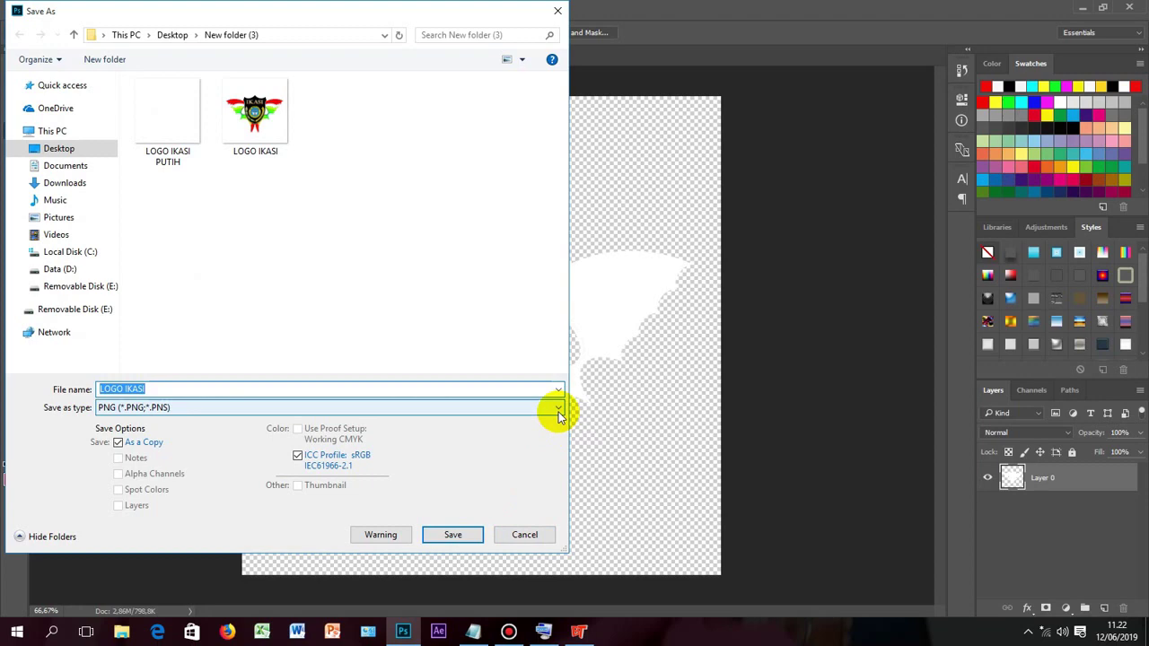
# - Cancel Save As and quit Photoshop without saving changes
pyautogui.click(525, 534)
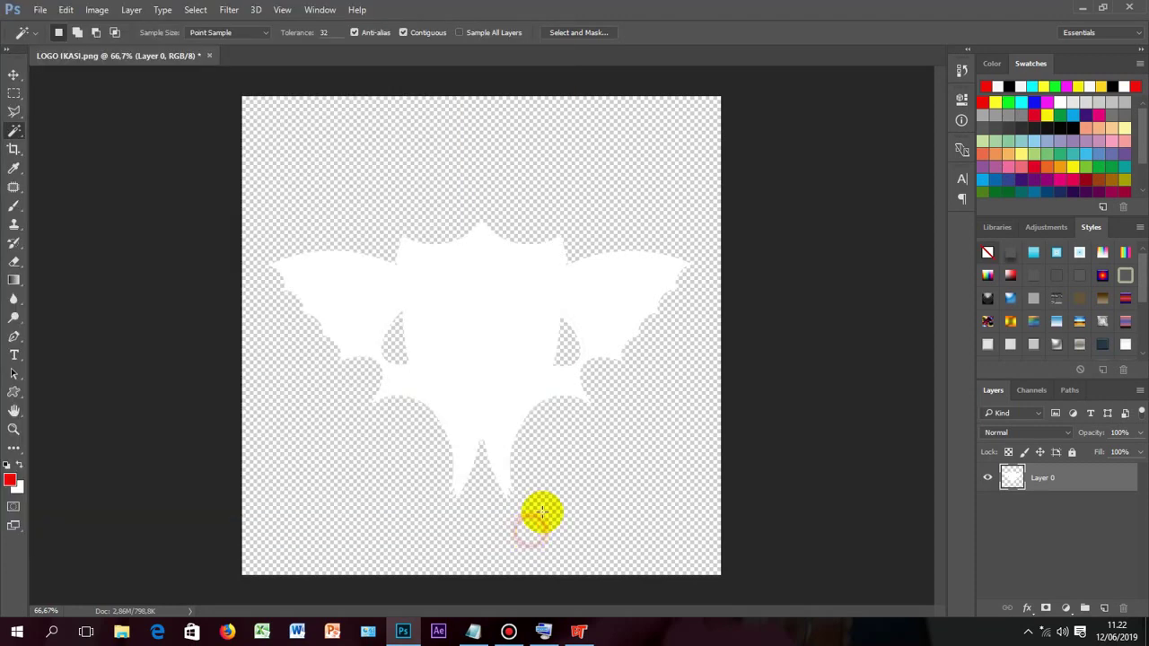
pyautogui.click(1131, 7)
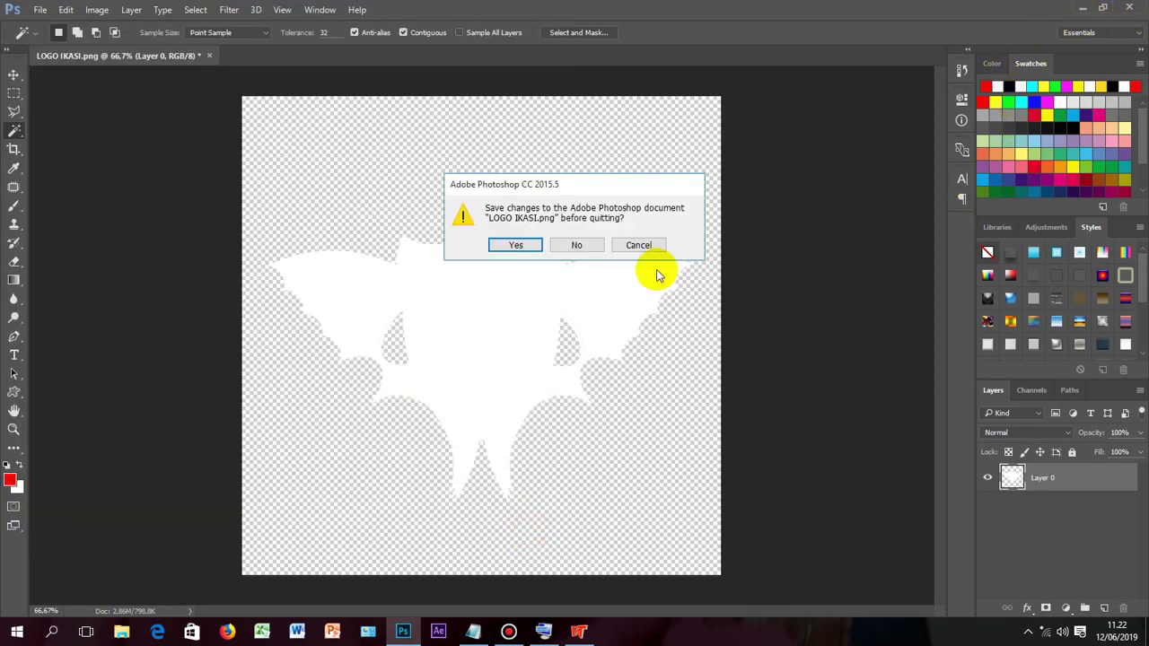
pyautogui.click(580, 245)
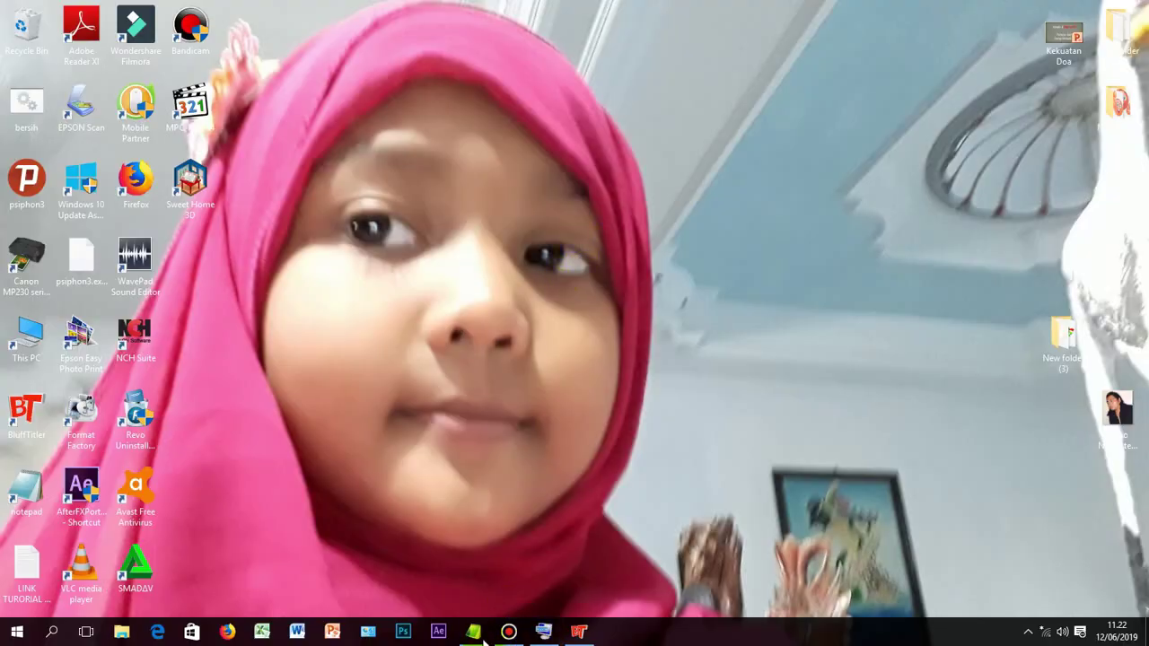
# - Restore BluffTitler, create a new show and delete the default BluffTitler text layer
pyautogui.click(579, 633)
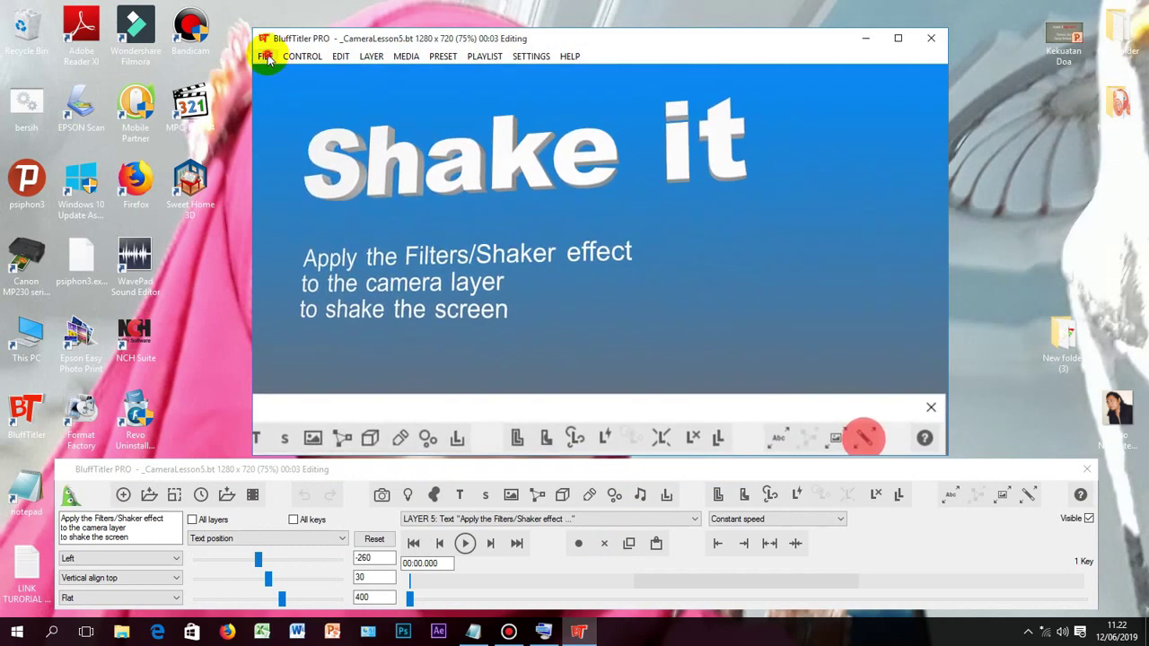
pyautogui.click(265, 56)
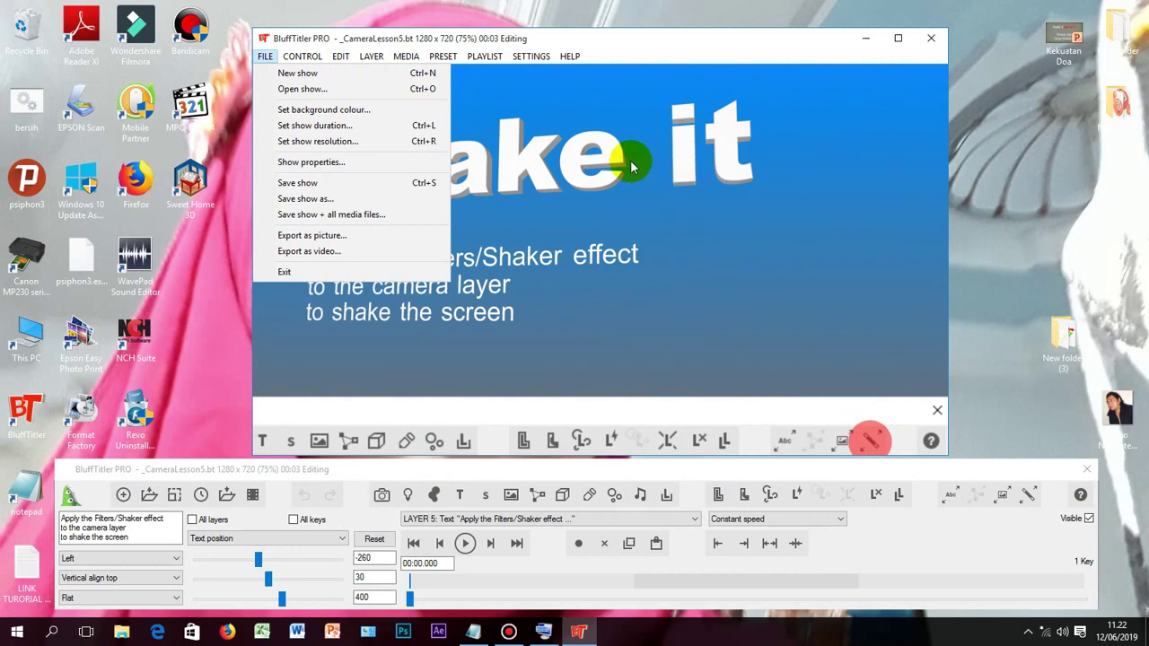
pyautogui.click(330, 81)
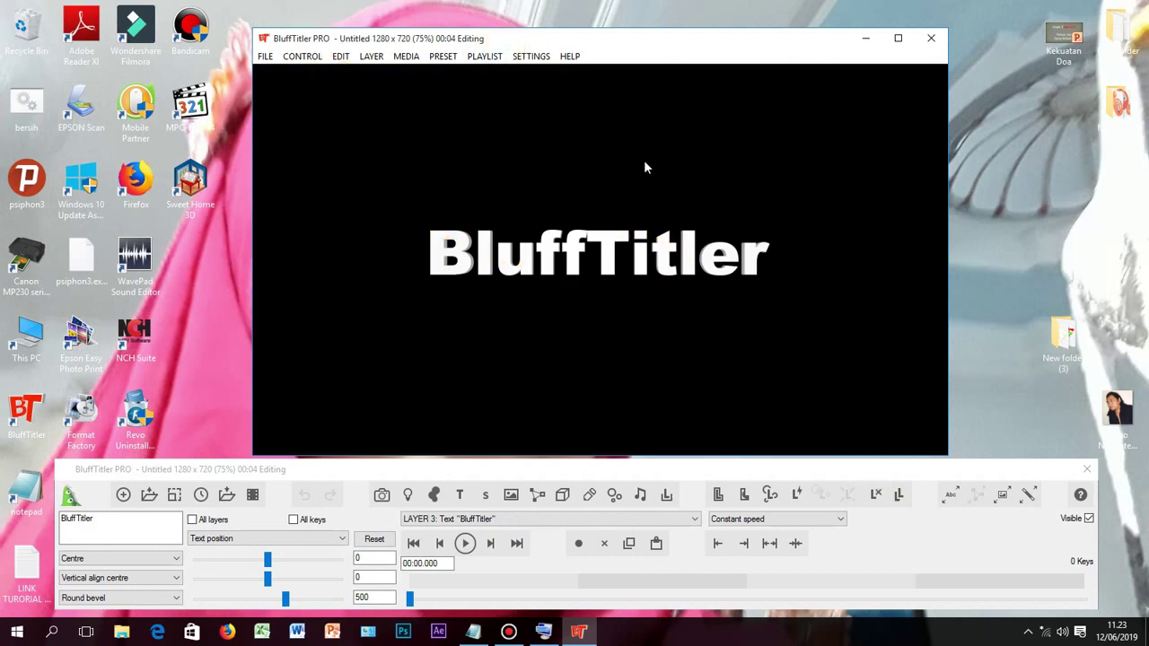
pyautogui.click(875, 495)
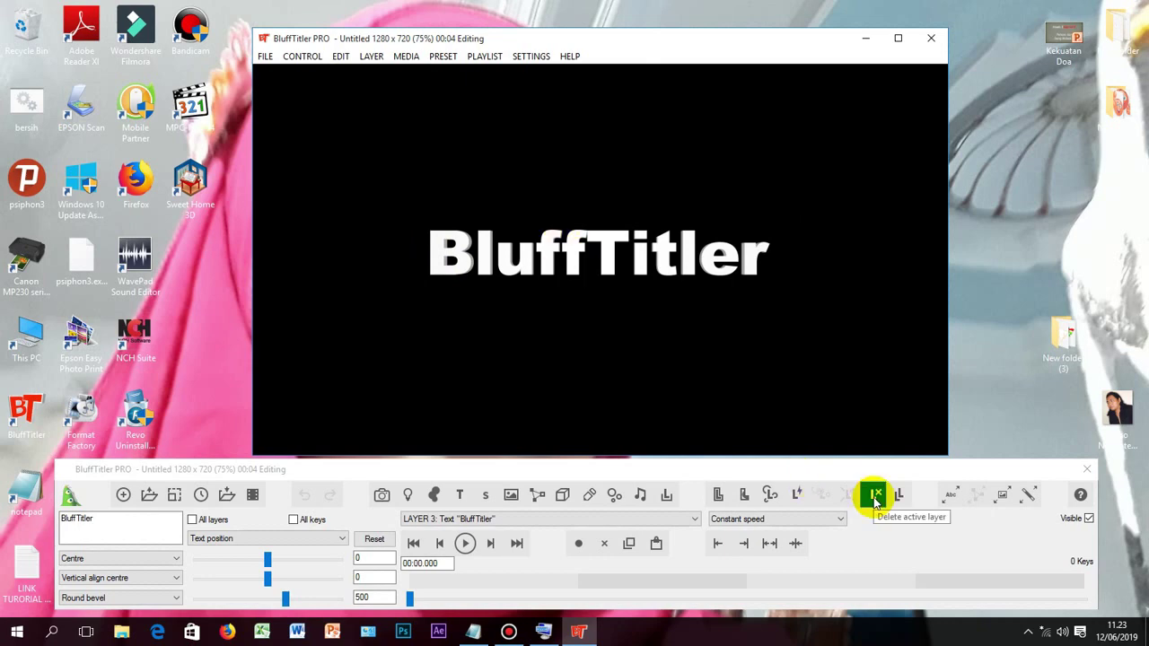
pyautogui.click(875, 495)
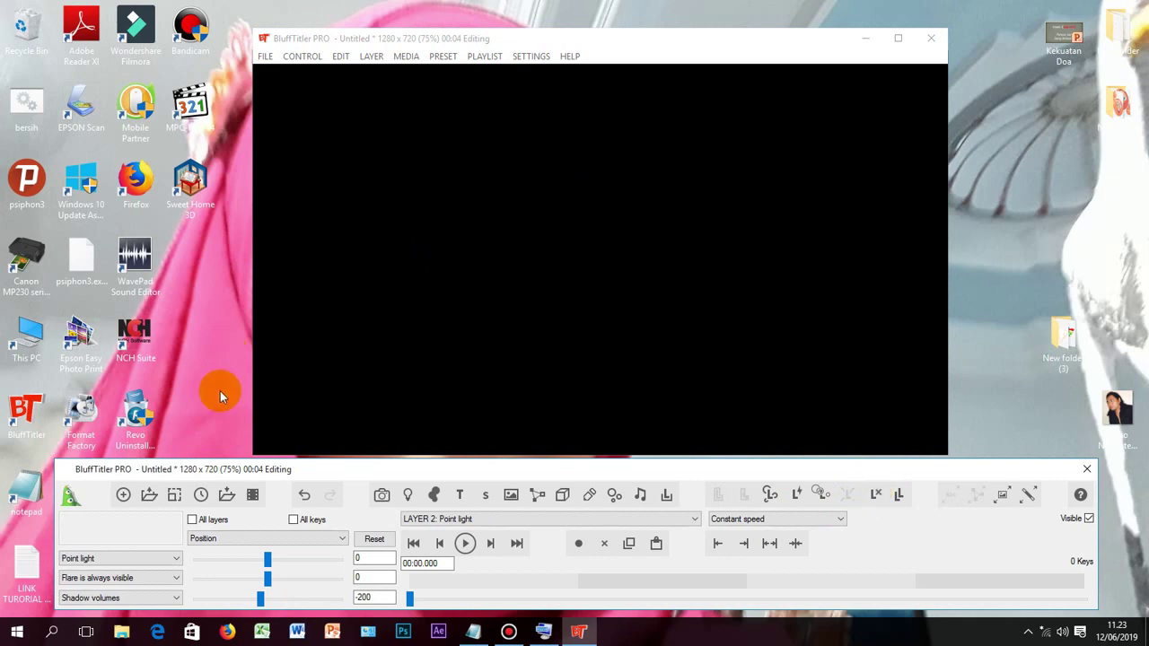
# - Check the show duration setting and leave it at 4 seconds
pyautogui.click(200, 496)
pyautogui.click(200, 496)
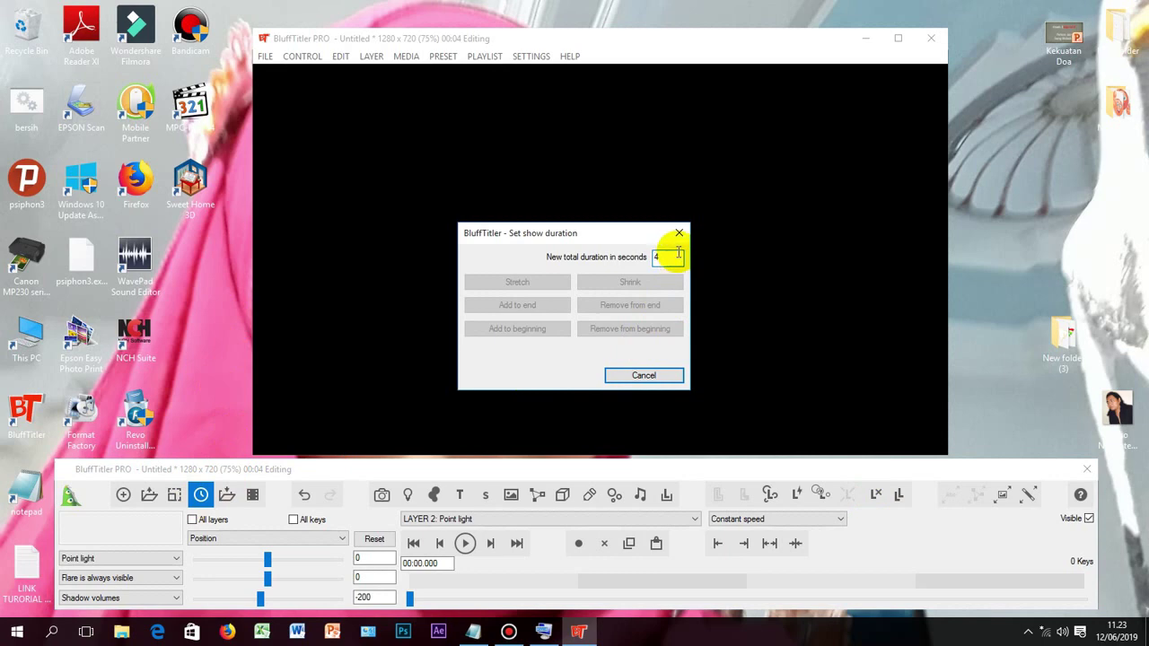
pyautogui.click(672, 258)
pyautogui.click(650, 376)
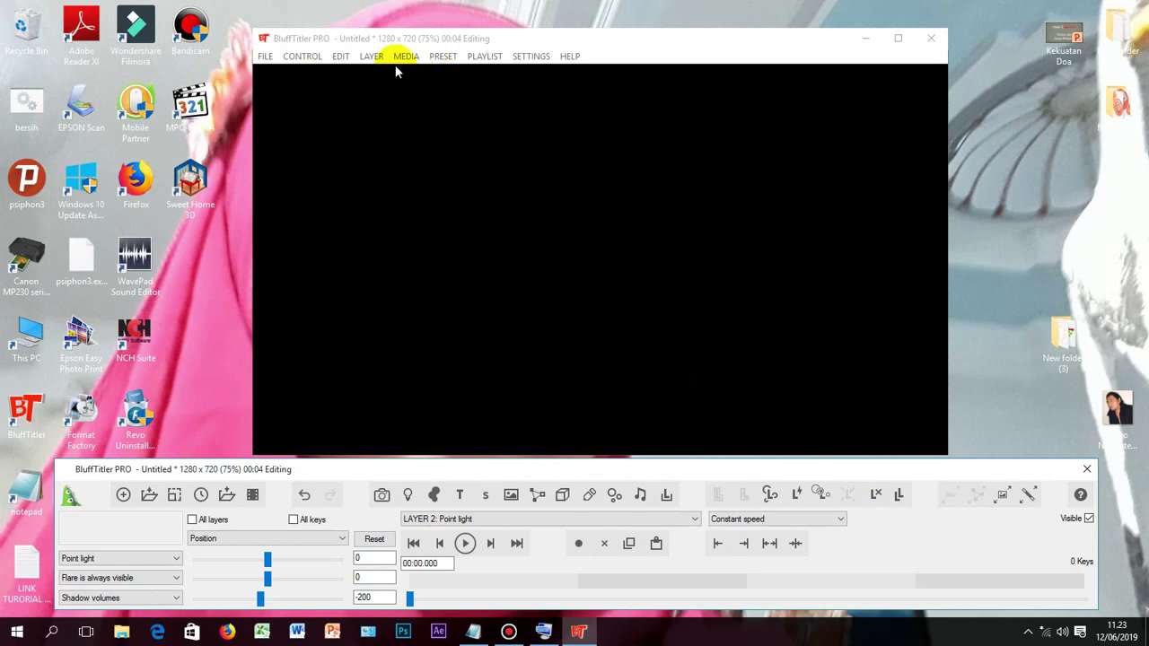
# - Add a light layer and a container layer to the show
pyautogui.click(371, 56)
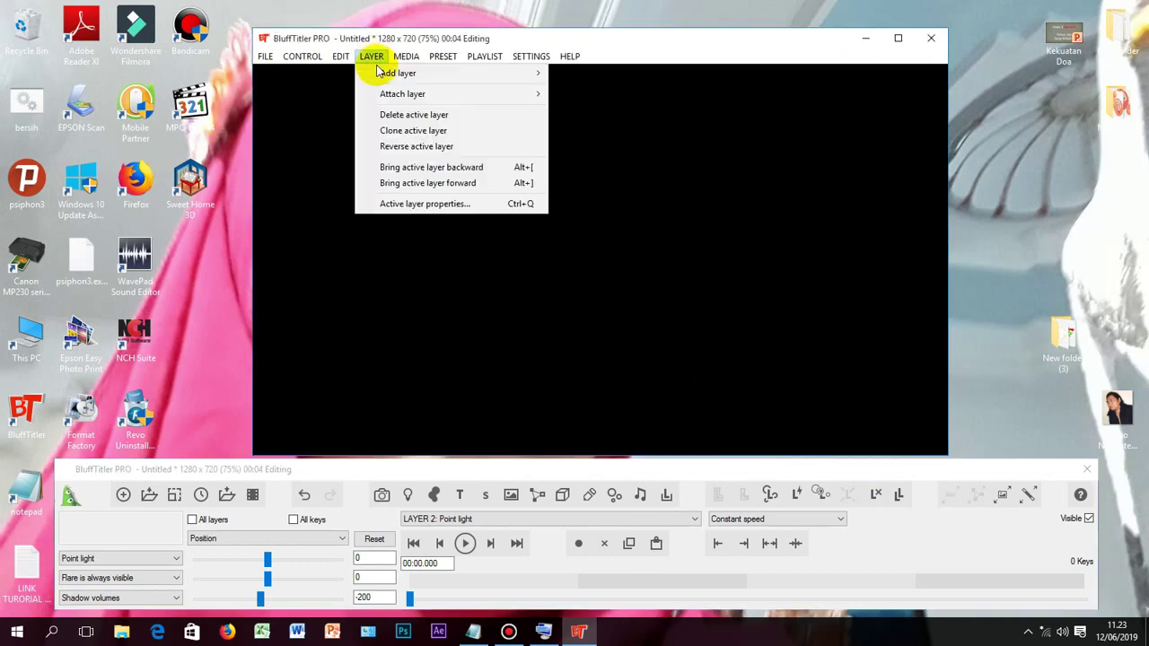
pyautogui.moveTo(381, 73)
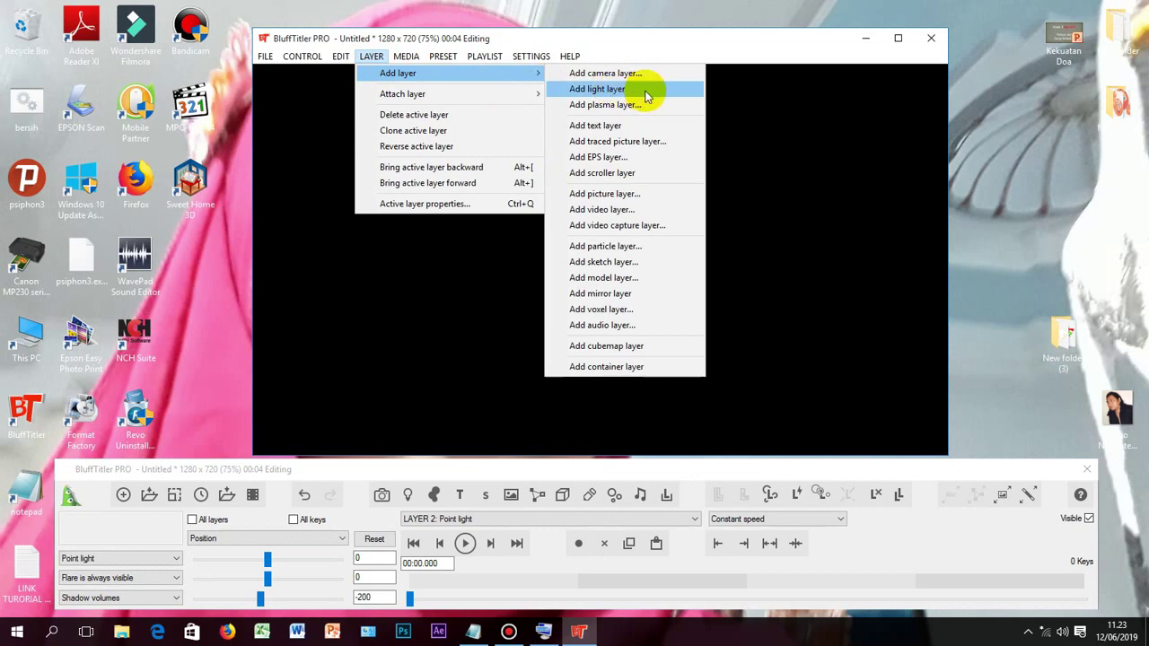
pyautogui.click(646, 95)
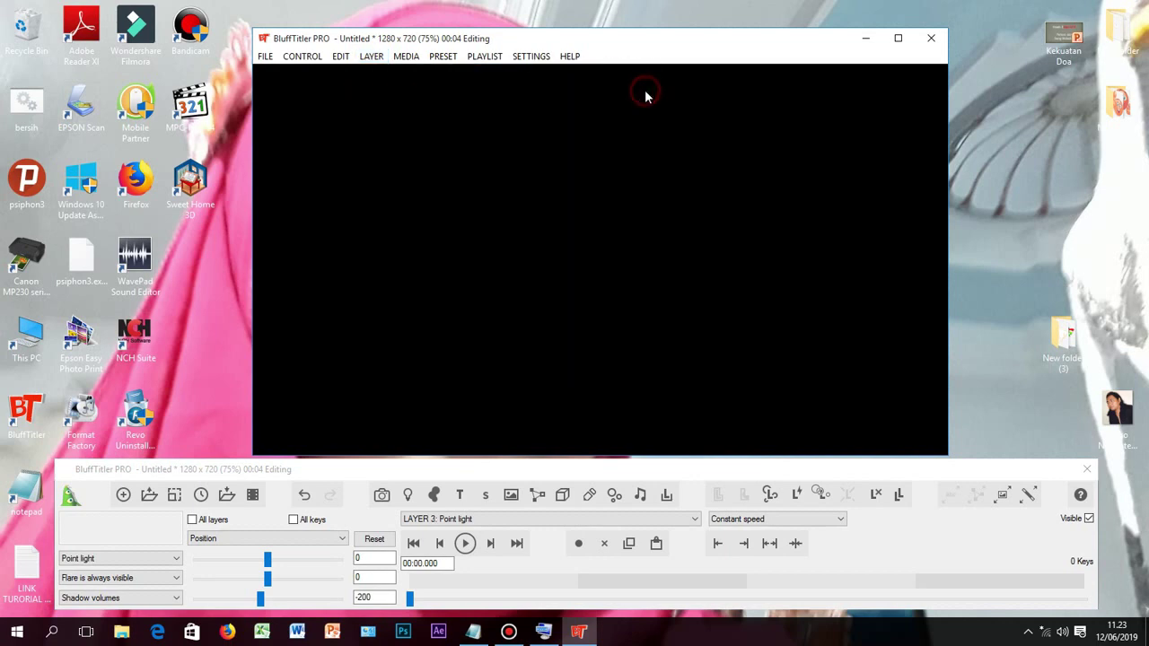
pyautogui.click(371, 55)
pyautogui.moveTo(375, 75)
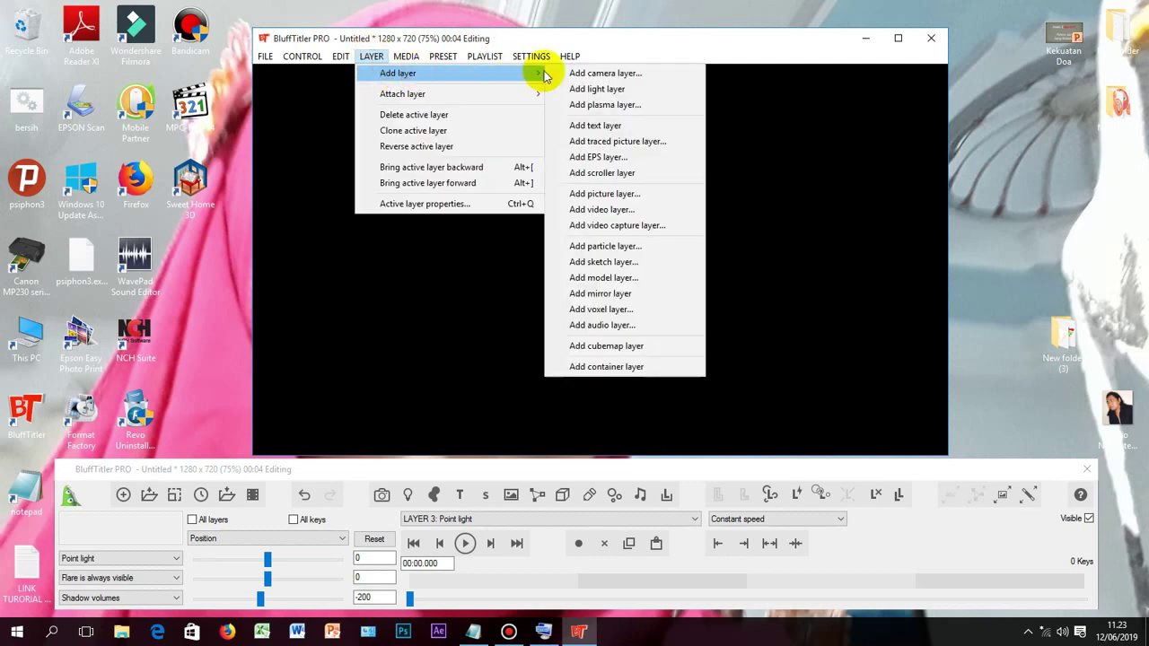
pyautogui.click(674, 369)
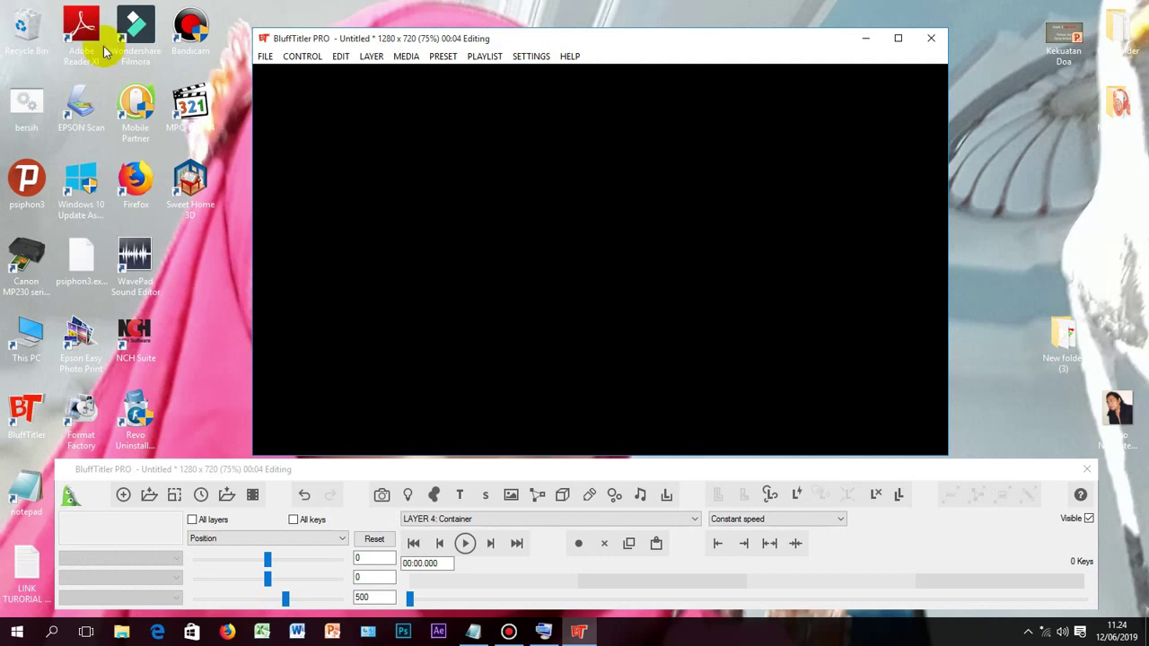
# - Start a traced picture layer, browsing New folder (3) for its source image
pyautogui.click(376, 57)
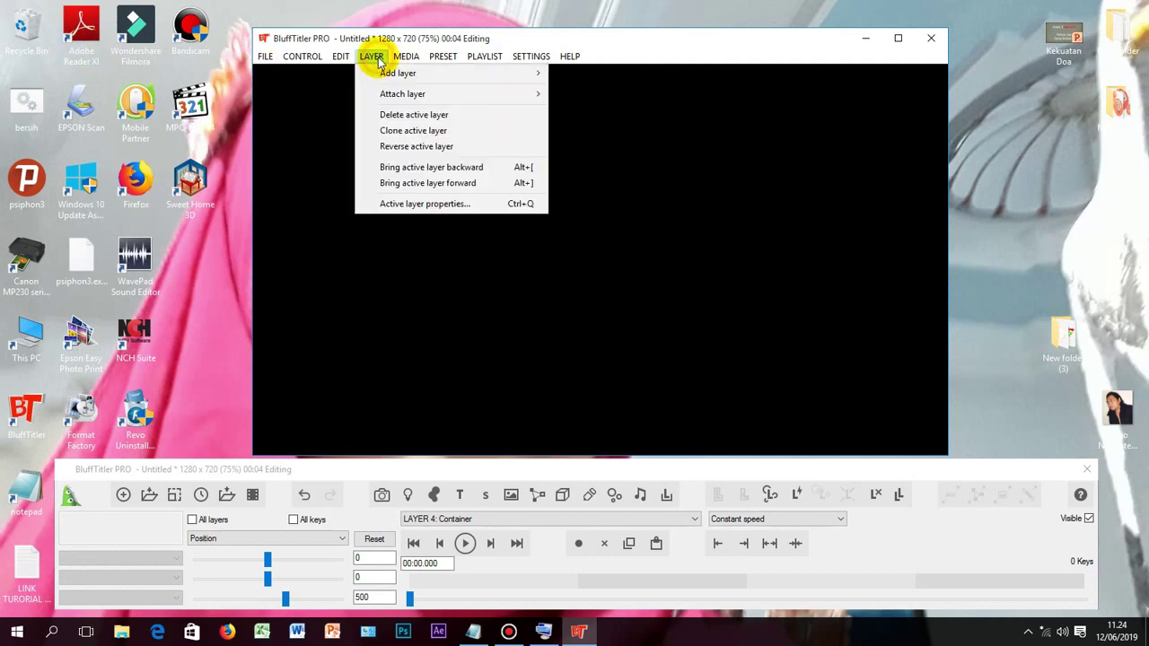
pyautogui.moveTo(381, 72)
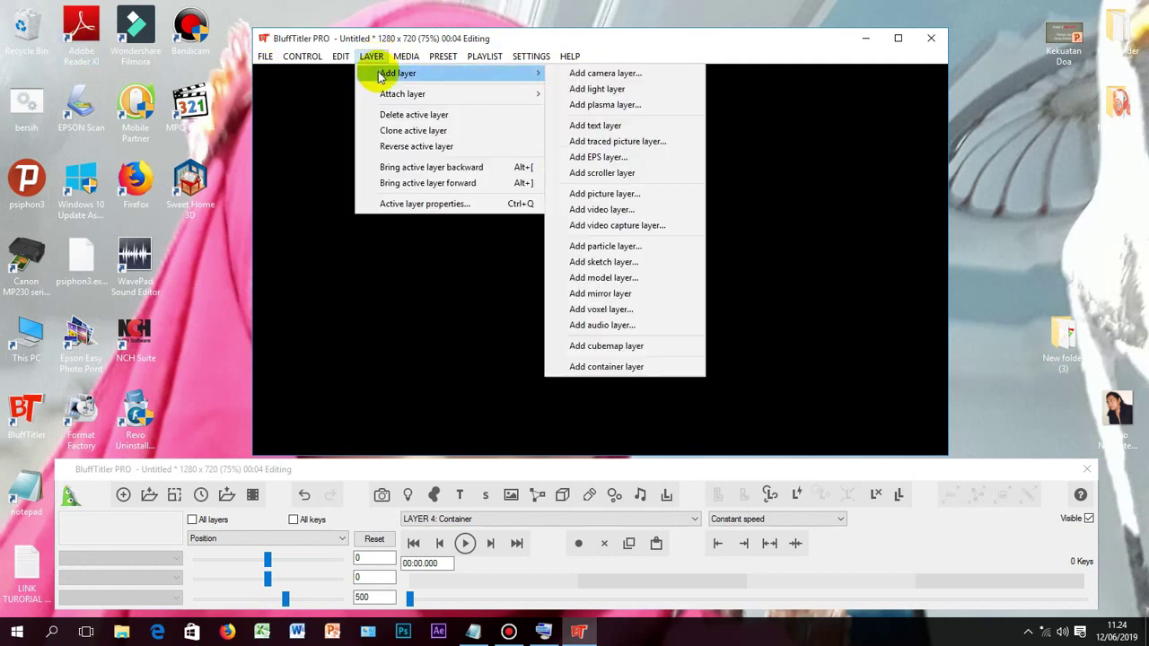
pyautogui.click(662, 143)
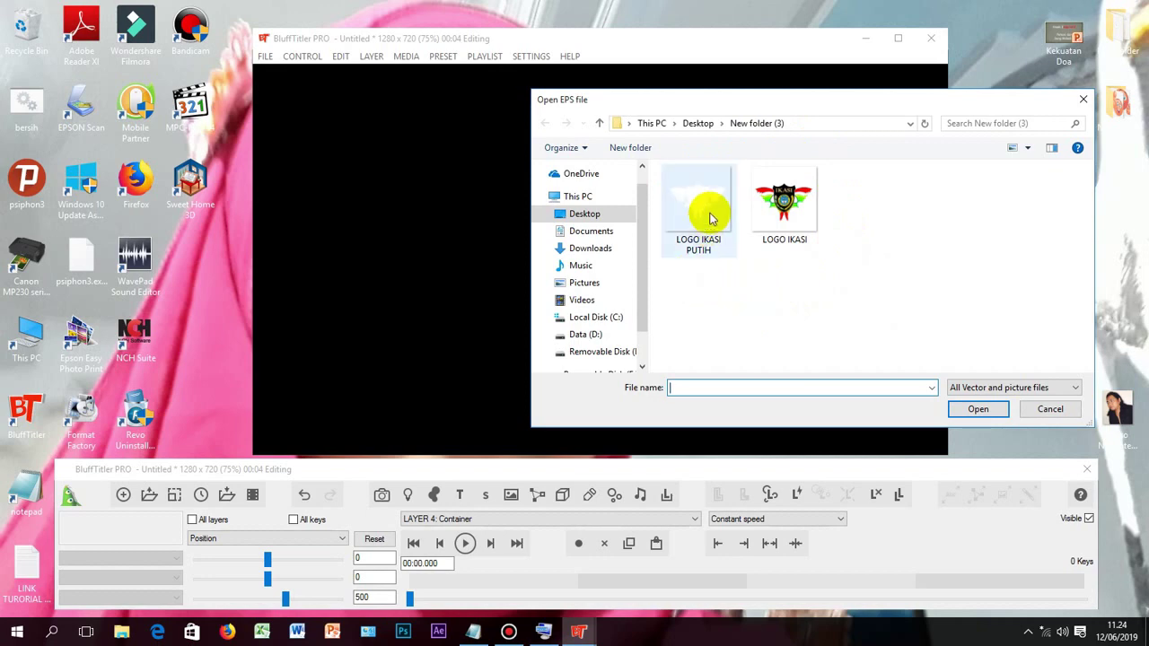
# - Load LOGO IKASI PUTIH as a traced picture attached to the container, then select layer 5
pyautogui.click(710, 219)
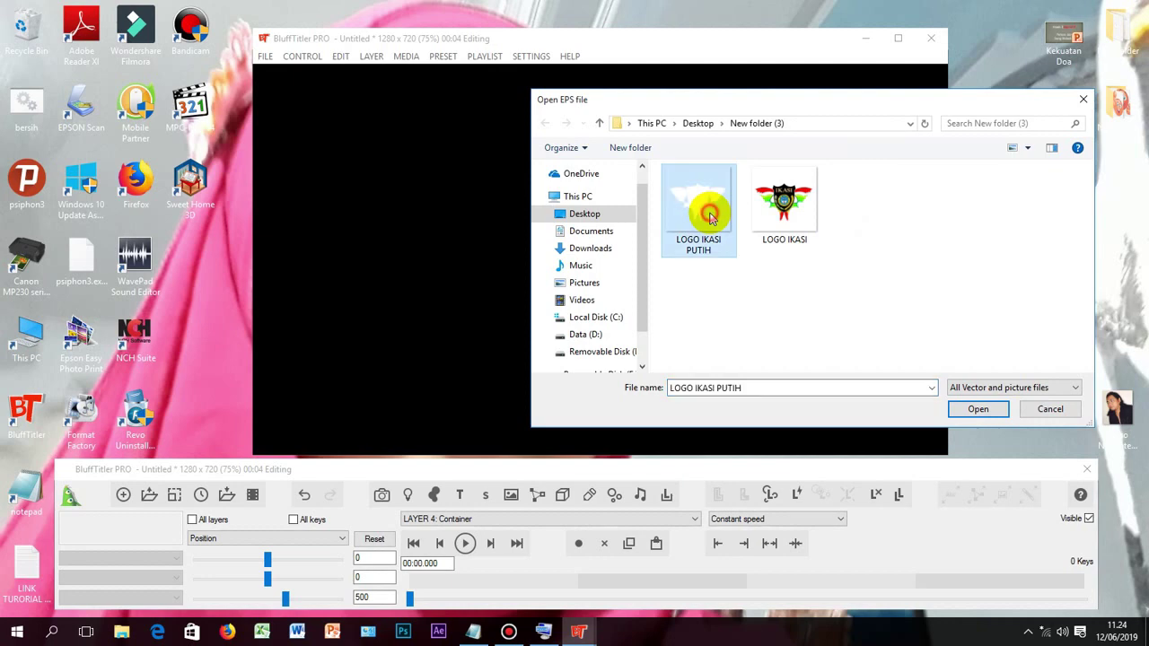
pyautogui.click(986, 408)
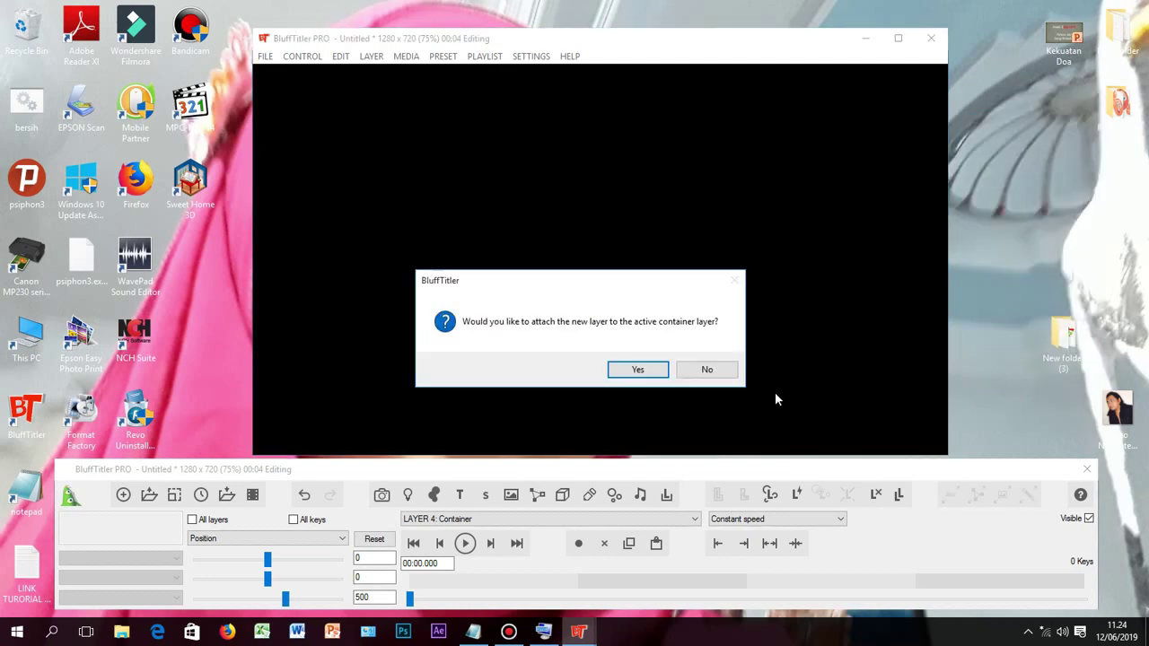
pyautogui.click(655, 373)
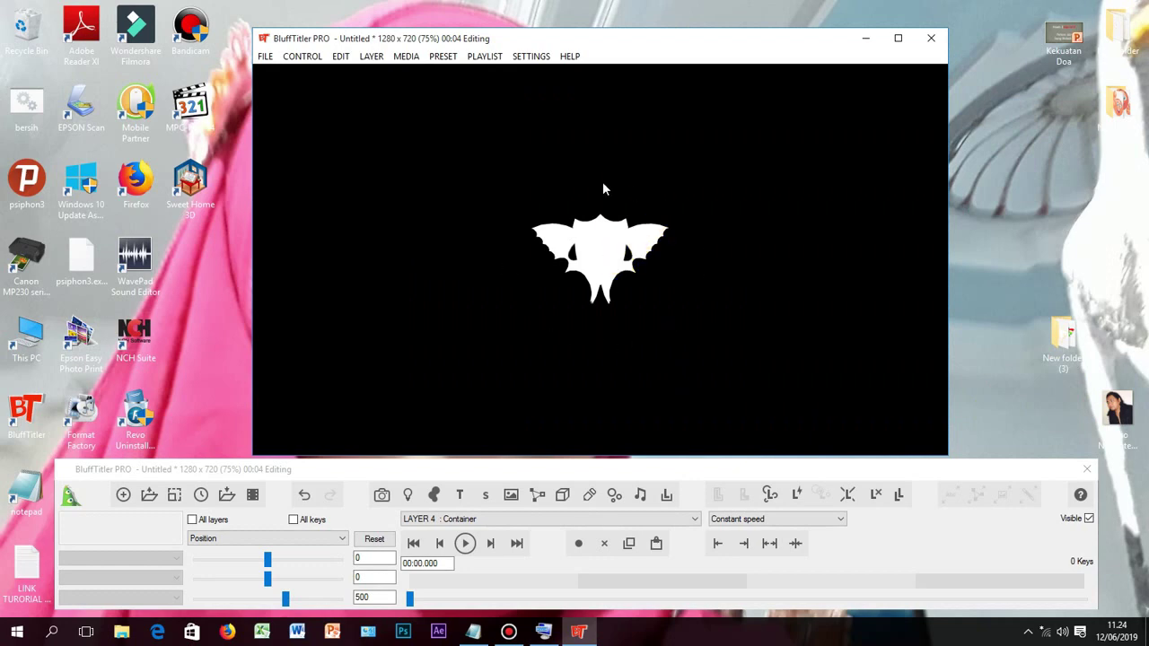
pyautogui.click(685, 471)
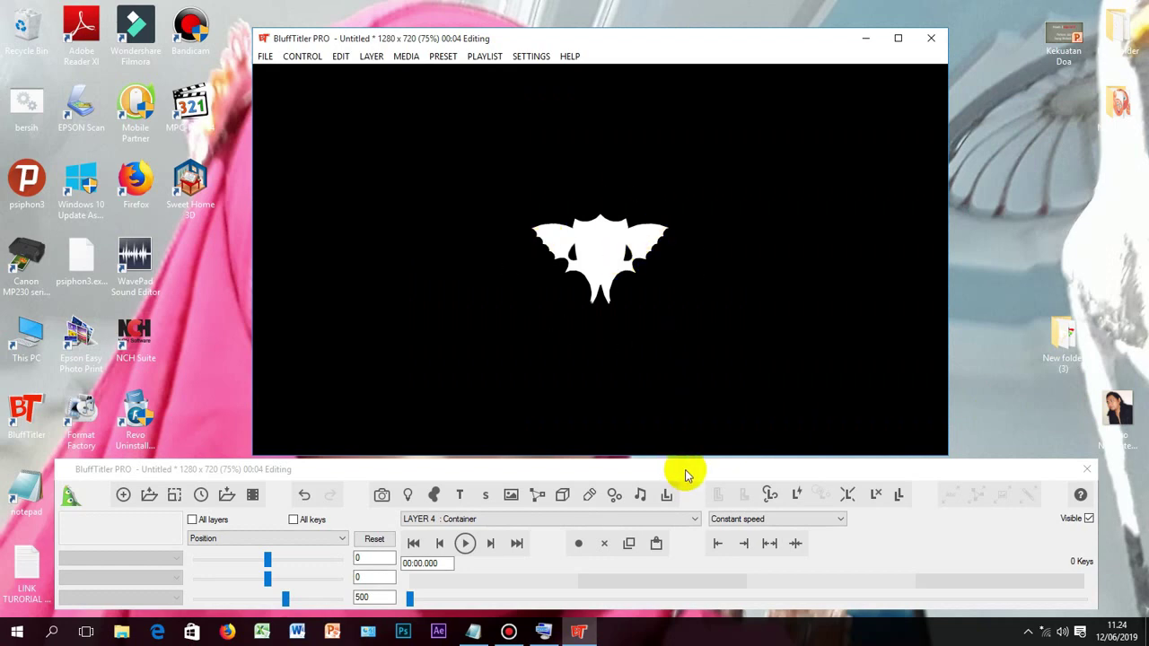
pyautogui.click(696, 520)
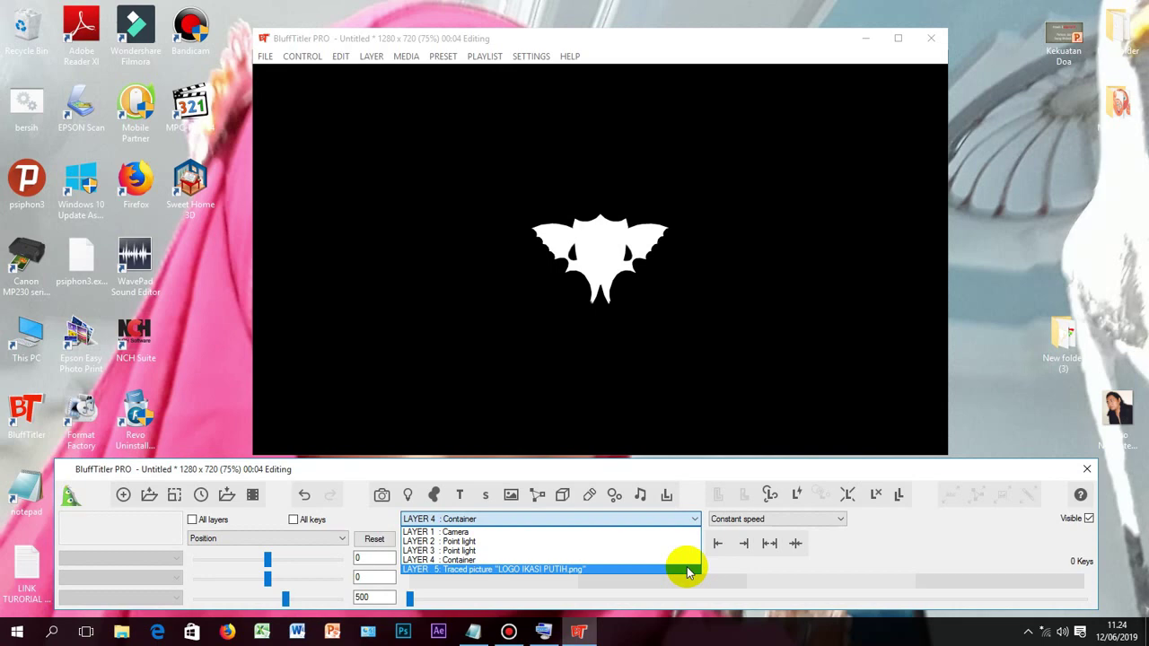
pyautogui.click(688, 570)
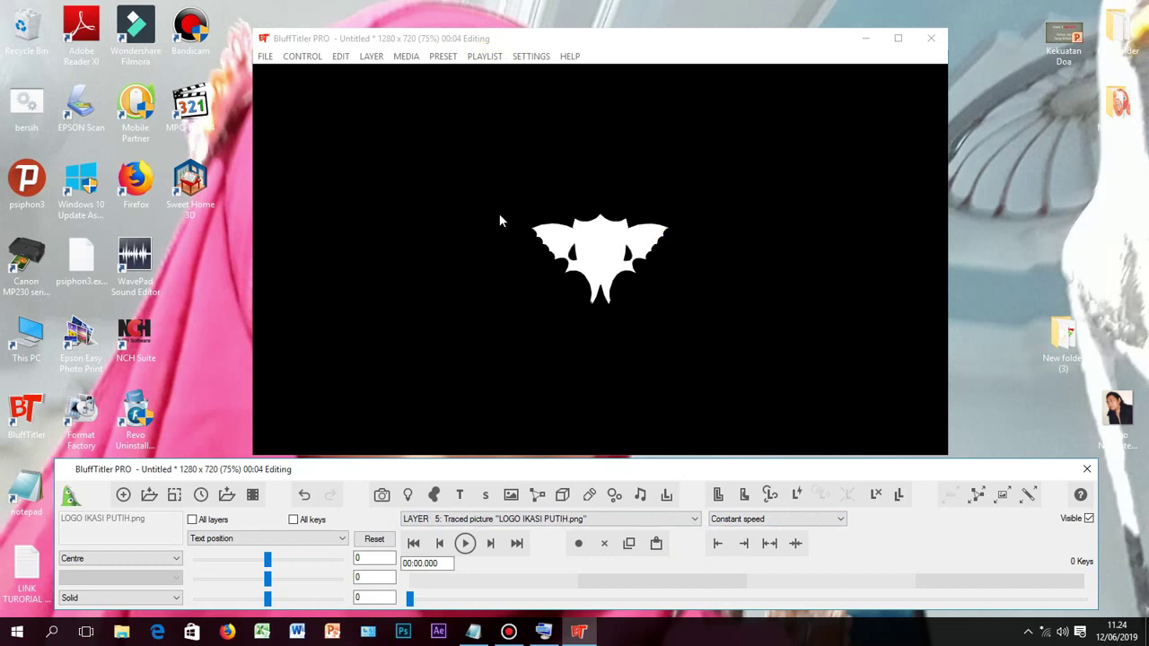
# - Move the traced logo's Text position Z to about -303.2 so it fills the frame
pyautogui.click(341, 539)
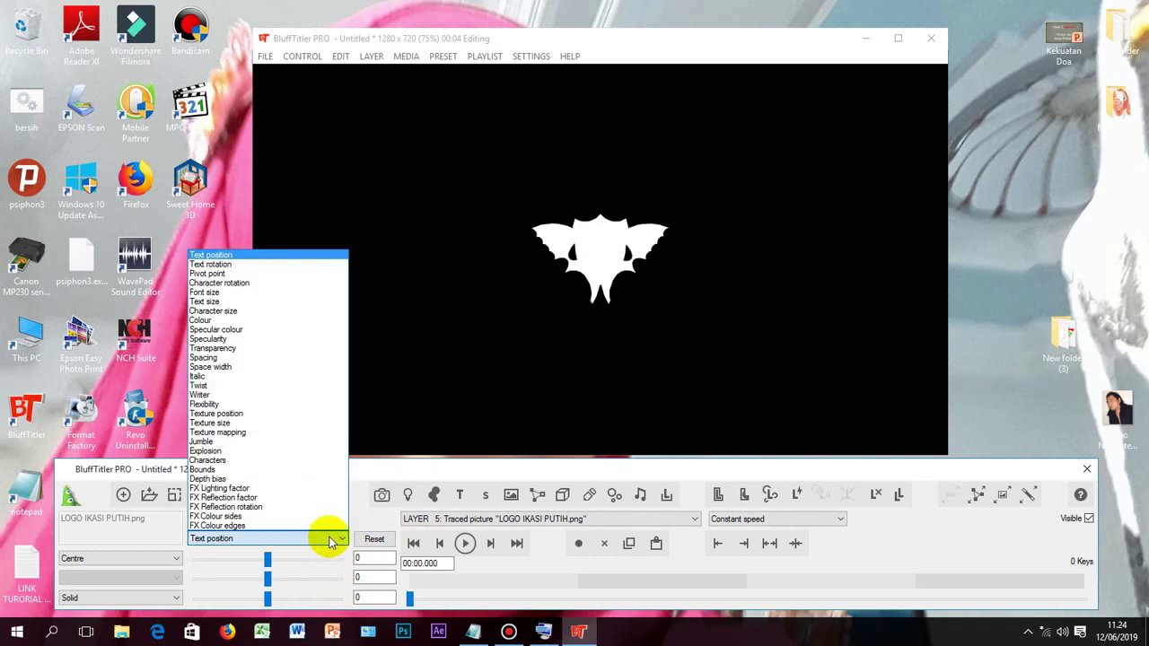
pyautogui.click(342, 539)
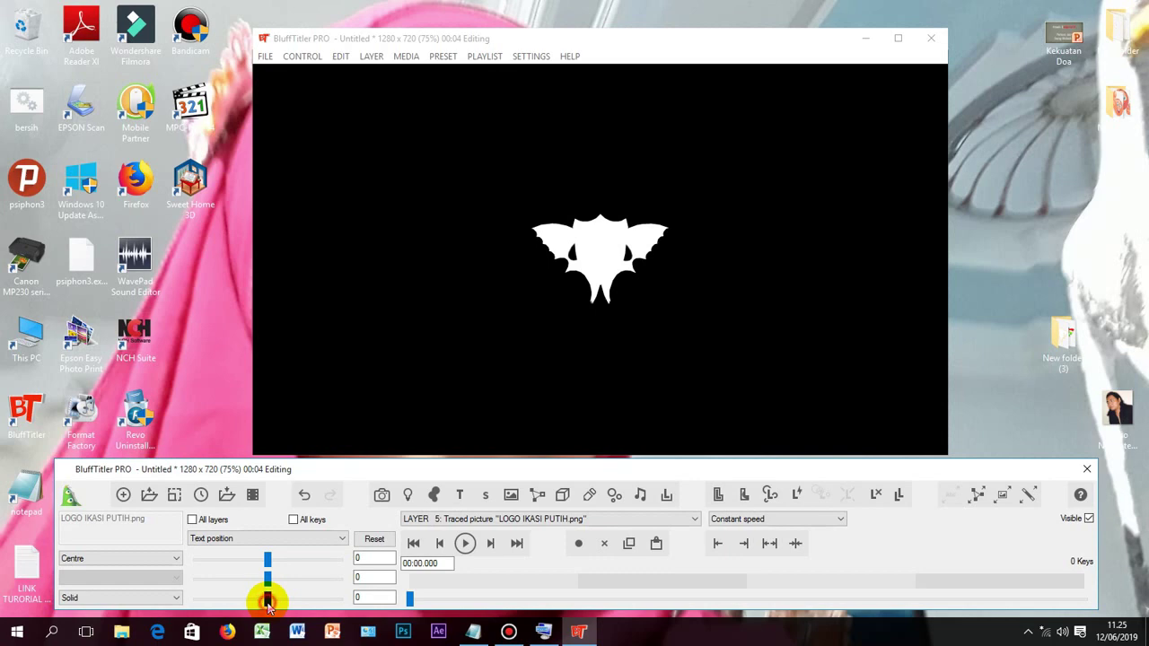
pyautogui.moveTo(268, 602); pyautogui.dragTo(258, 604)
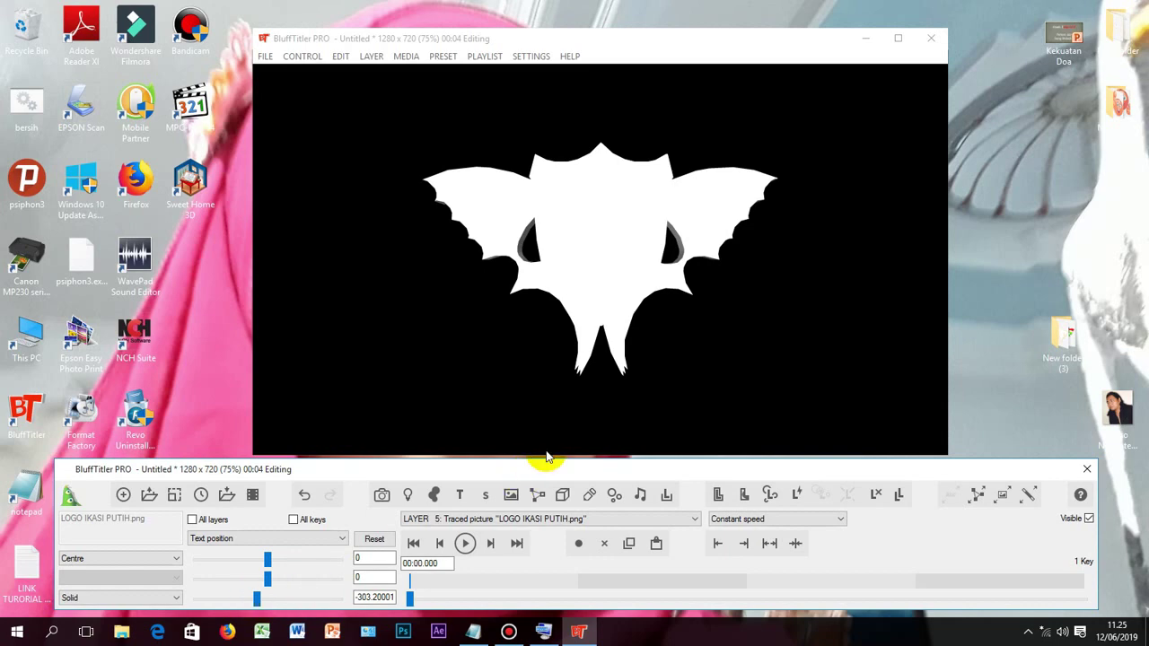
pyautogui.click(654, 184)
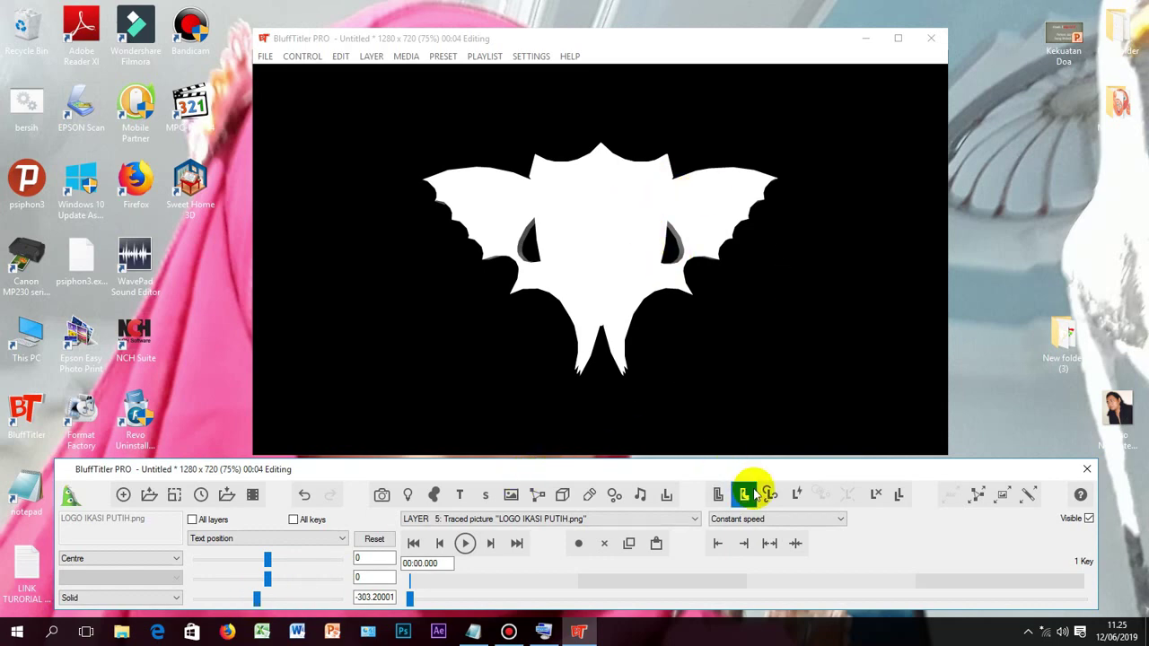
pyautogui.click(716, 543)
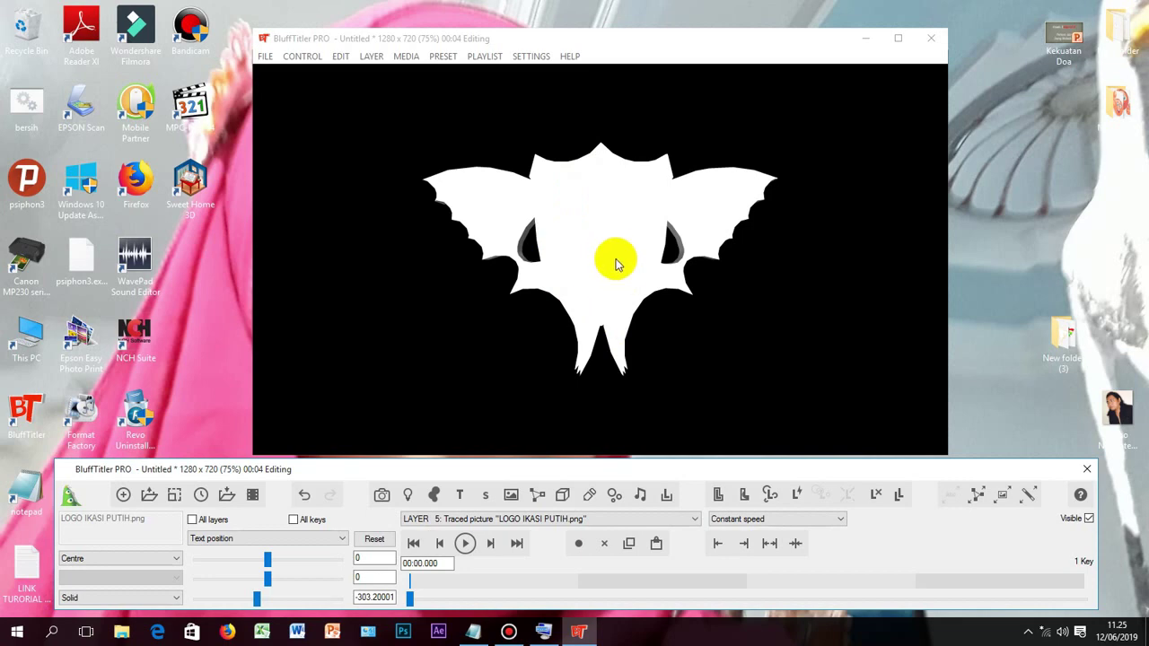
pyautogui.click(693, 520)
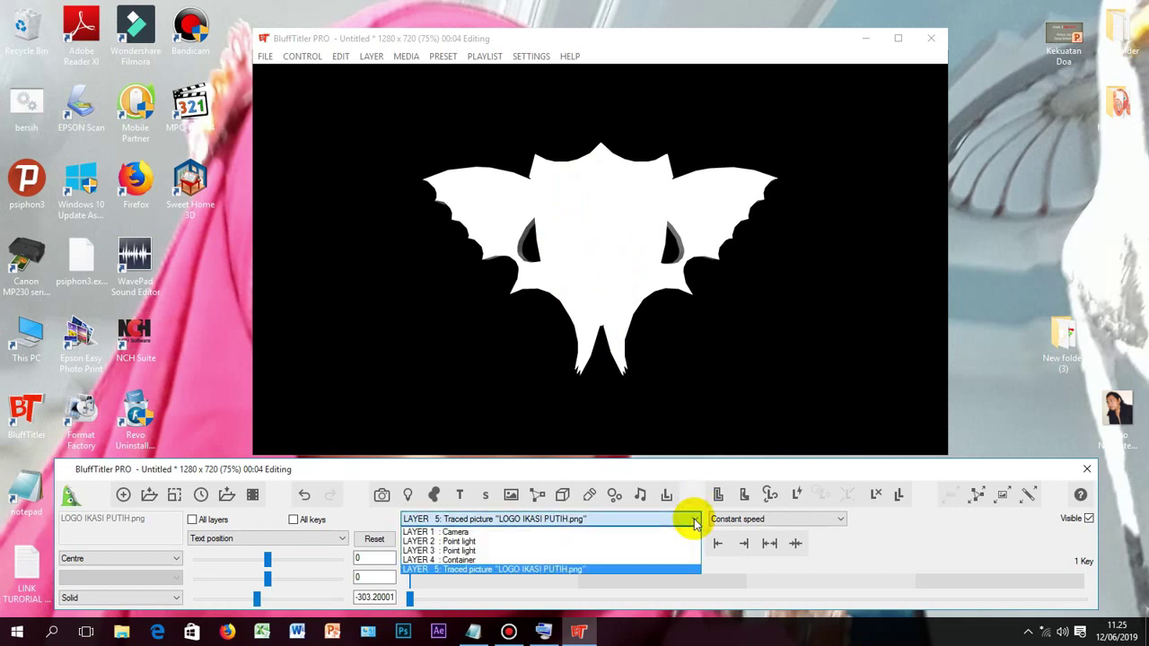
# - Select LAYER 4 : Container and show its Rotation property
pyautogui.click(671, 560)
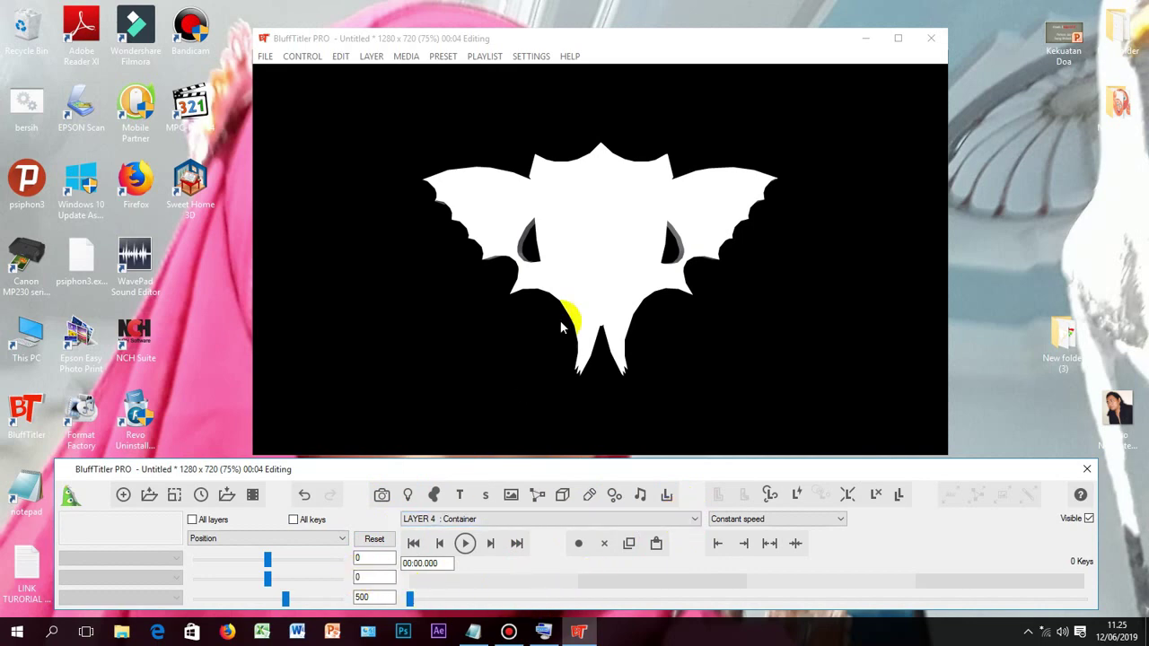
pyautogui.click(342, 541)
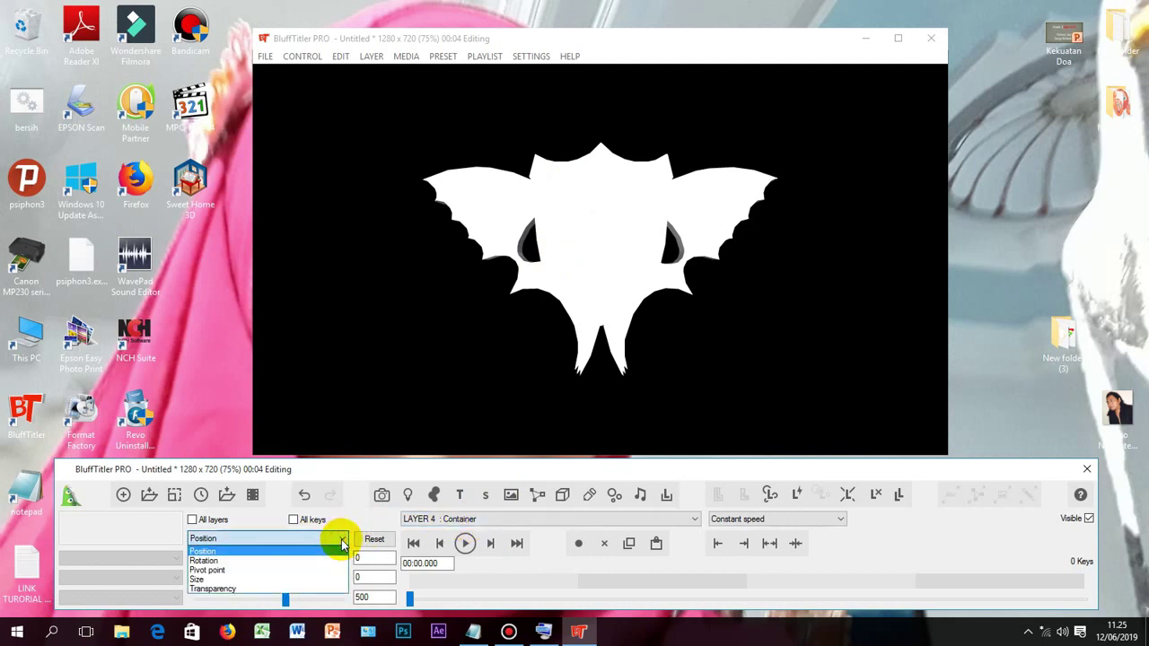
pyautogui.click(327, 563)
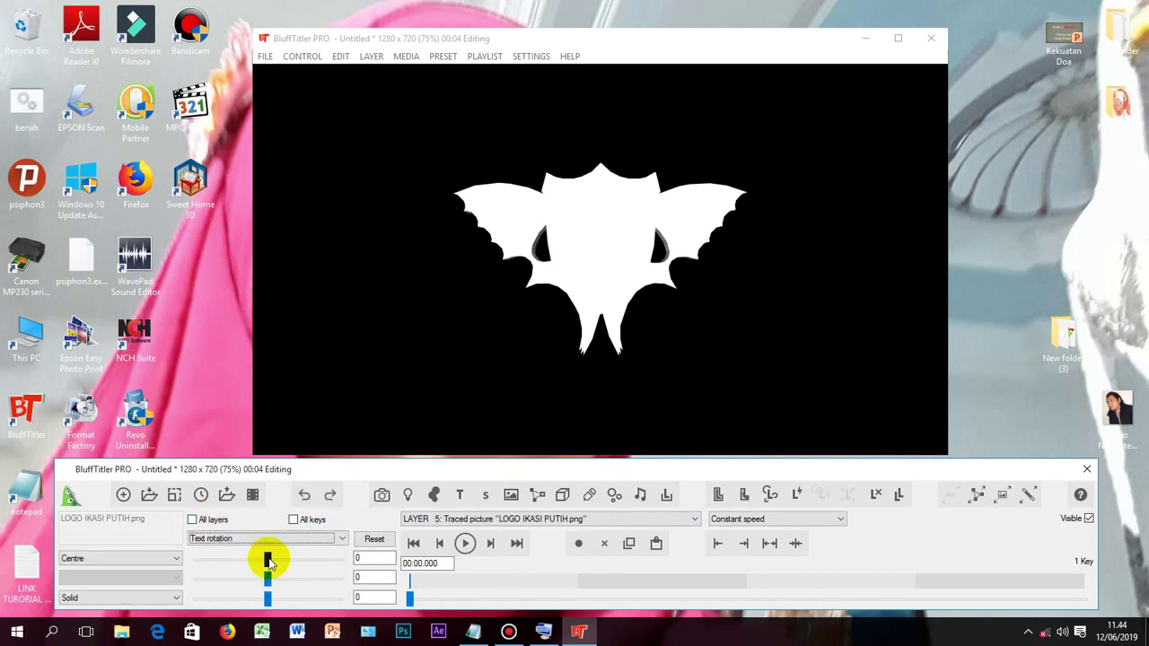
# - Turn the traced logo's text rotation to about -58 so its extruded thickness shows
pyautogui.click(268, 560)
pyautogui.moveTo(268, 558); pyautogui.dragTo(256, 559)
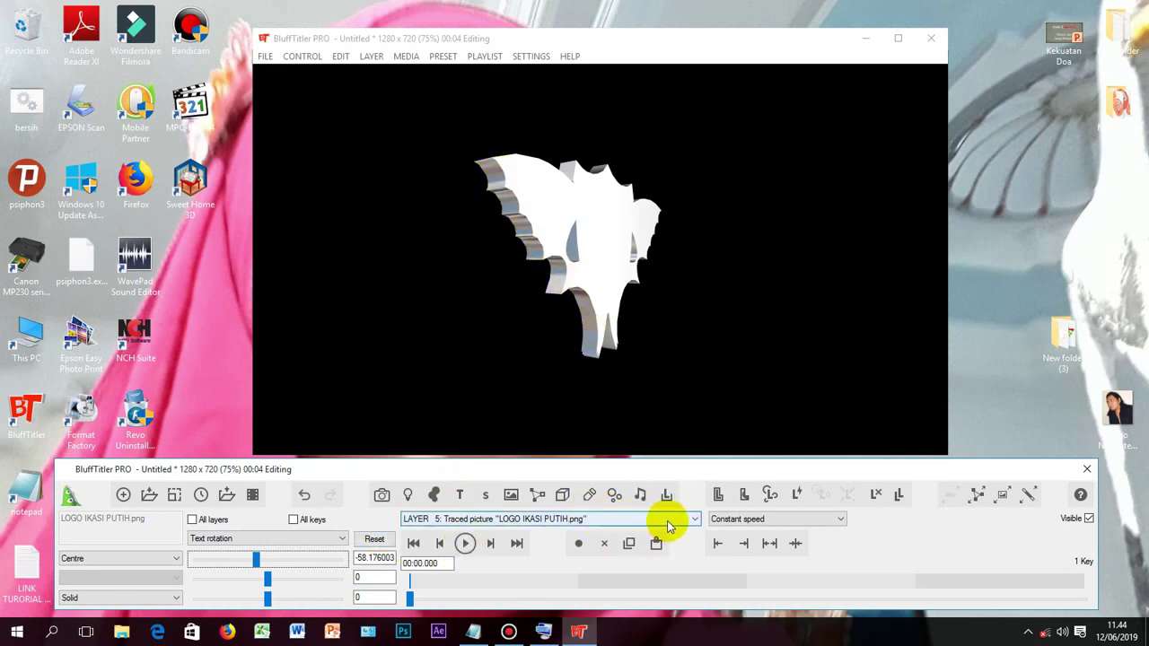
# - Attach the BevelSilver border preset to the logo layer
pyautogui.click(717, 496)
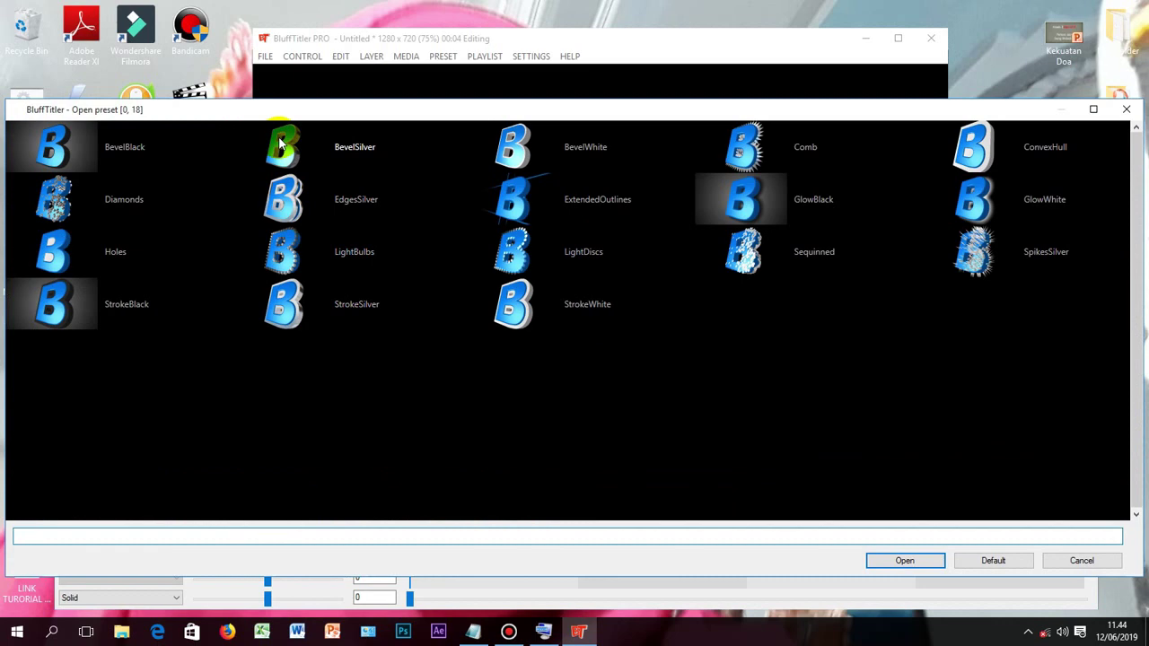
pyautogui.click(281, 145)
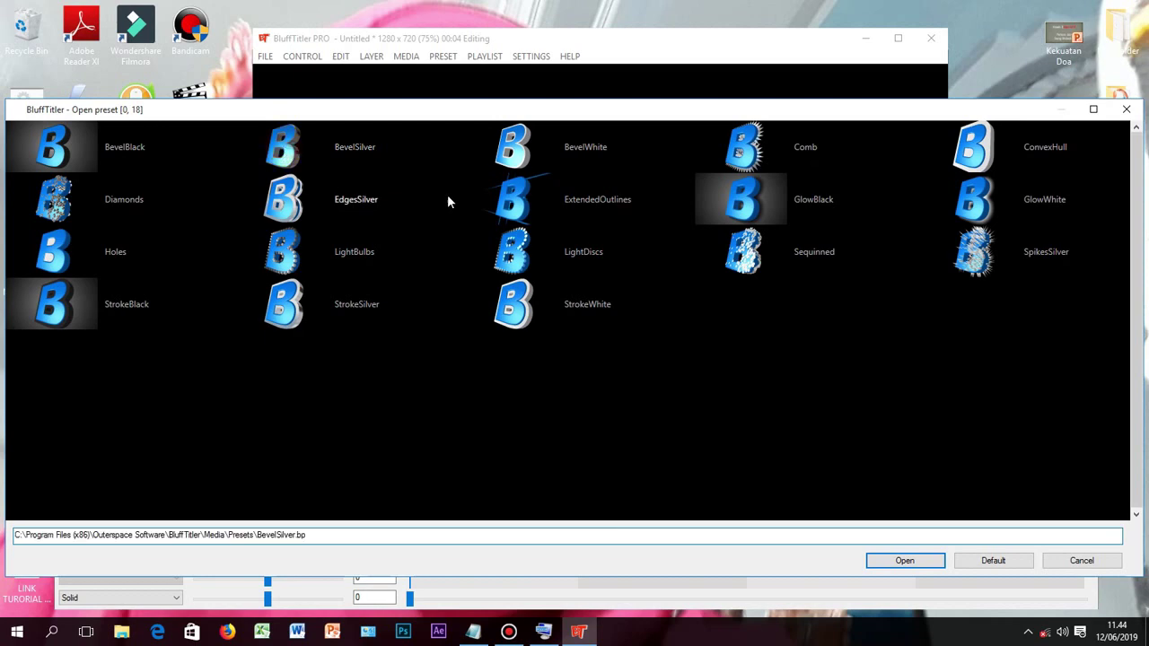
pyautogui.click(904, 561)
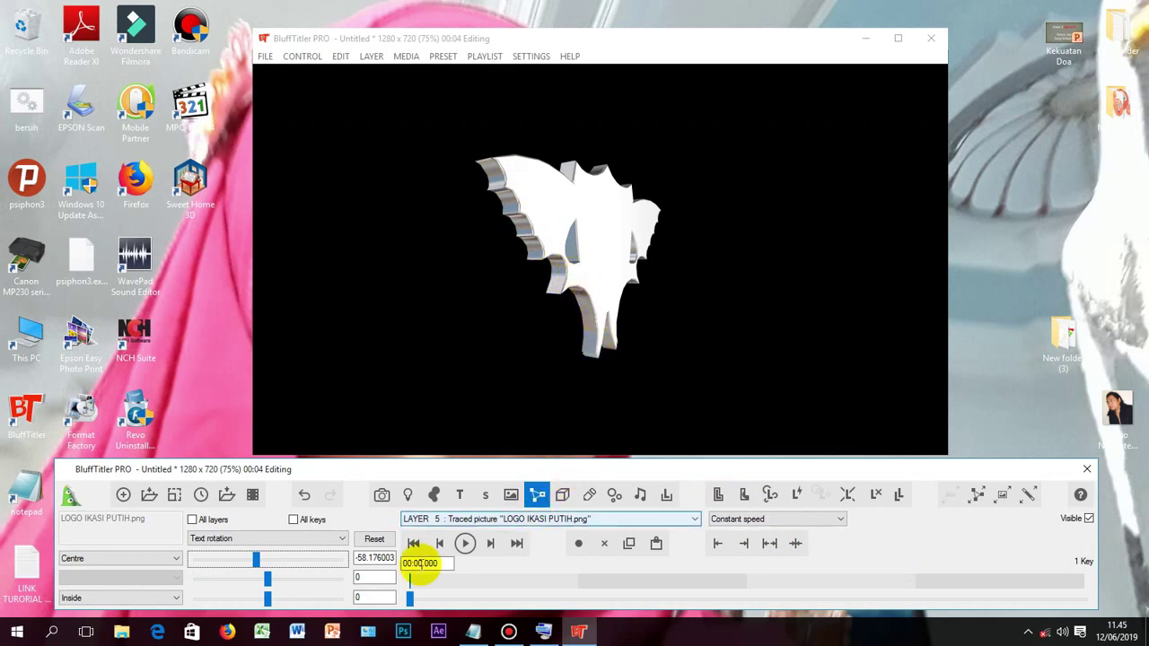
# - Make the logo's Bevel much thinner
pyautogui.click(339, 538)
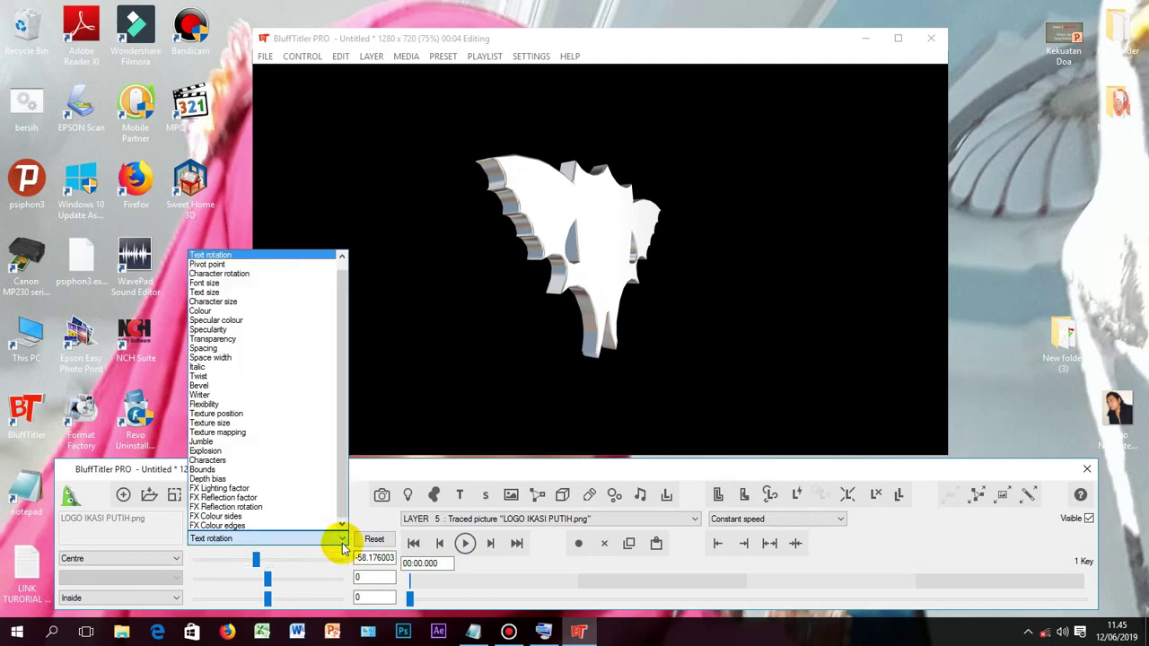
pyautogui.click(278, 390)
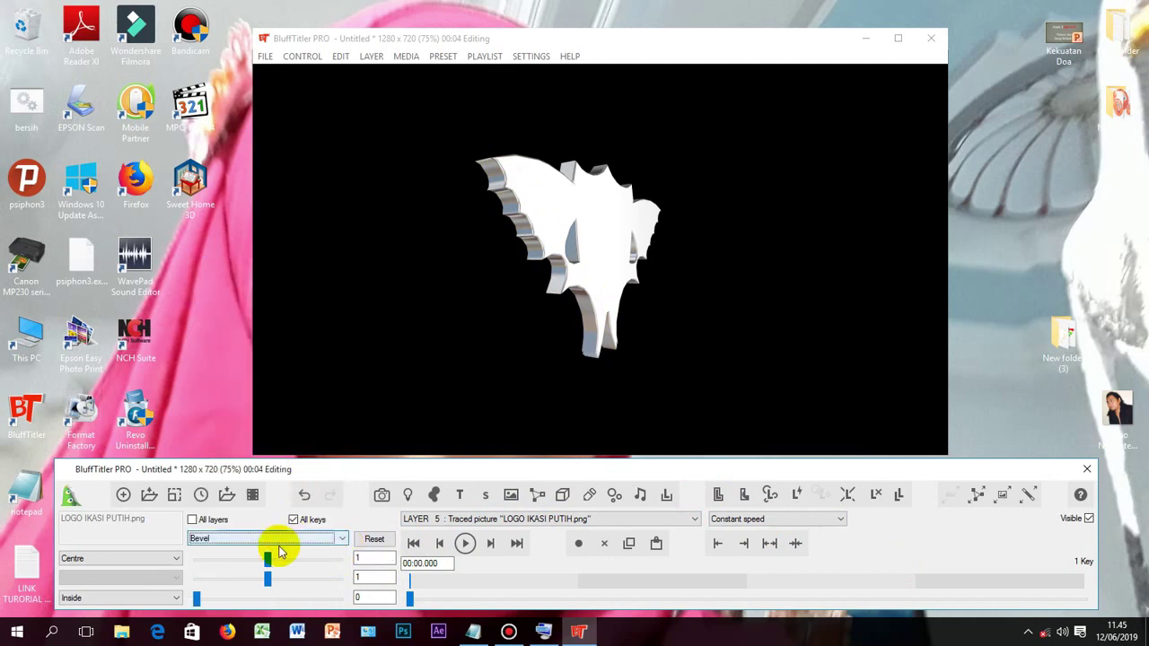
pyautogui.click(269, 562)
pyautogui.moveTo(268, 562); pyautogui.dragTo(192, 566)
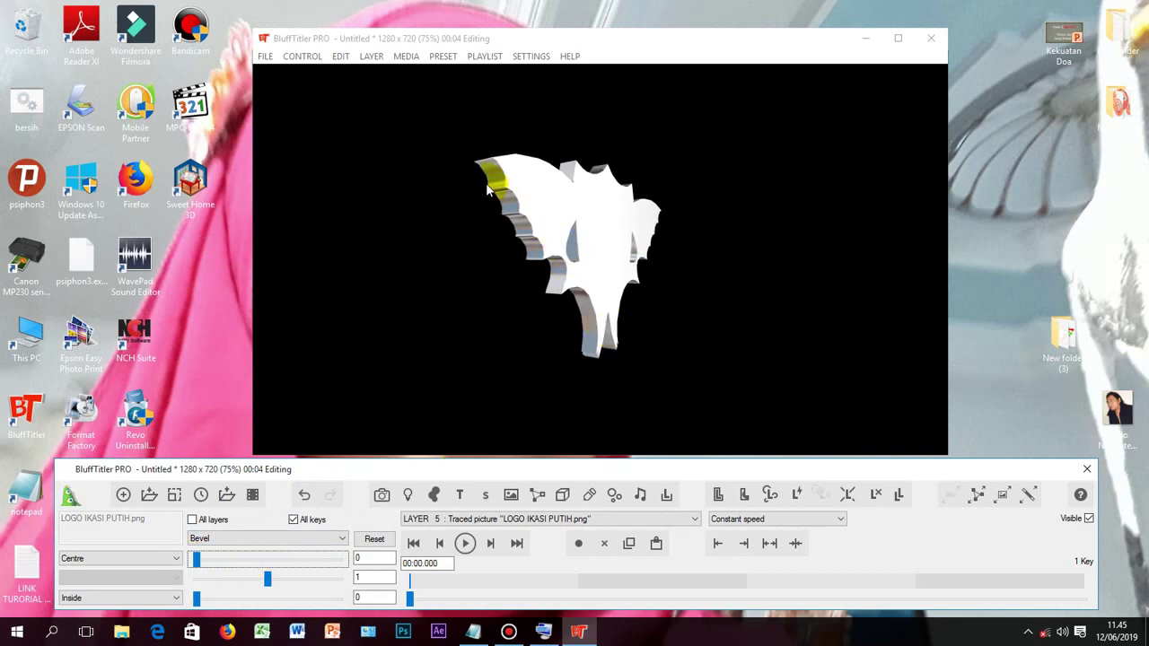
# - Set the logo's text rotation to about -91 so it sits edge-on
pyautogui.click(340, 540)
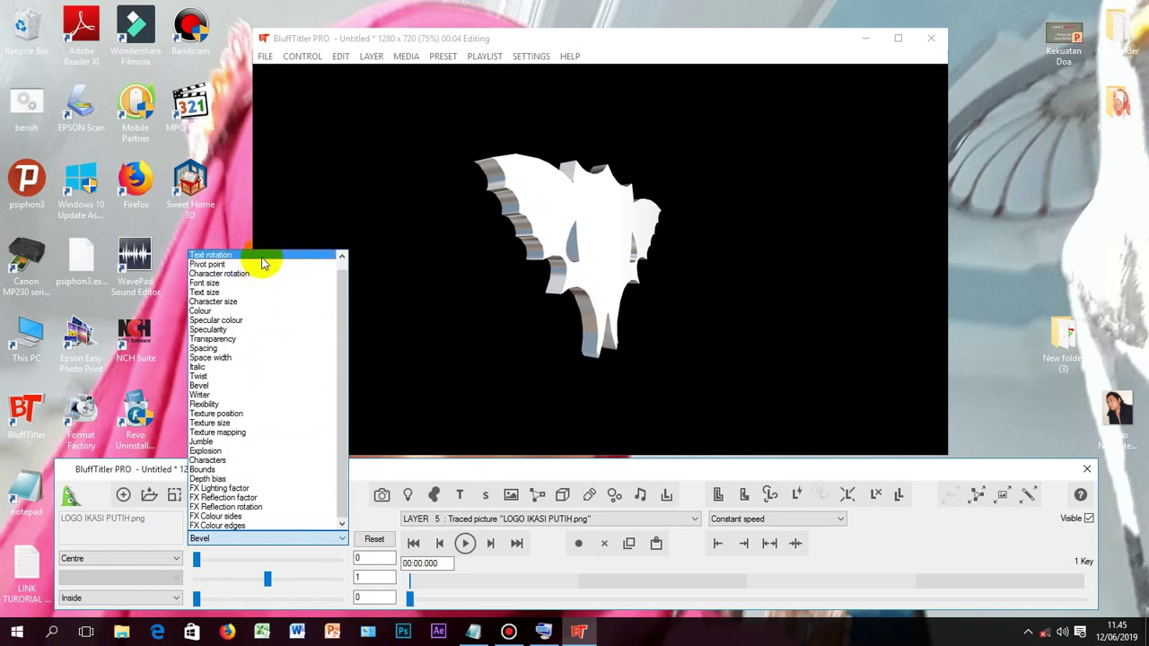
pyautogui.click(261, 256)
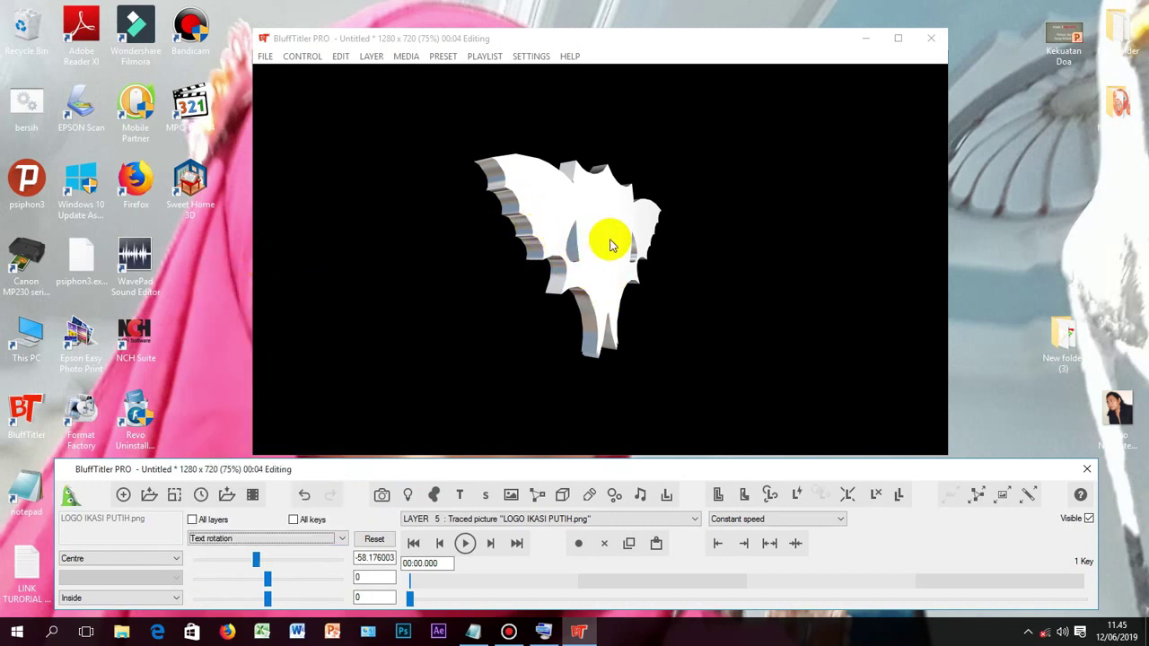
pyautogui.click(258, 560)
pyautogui.moveTo(257, 561); pyautogui.dragTo(249, 559)
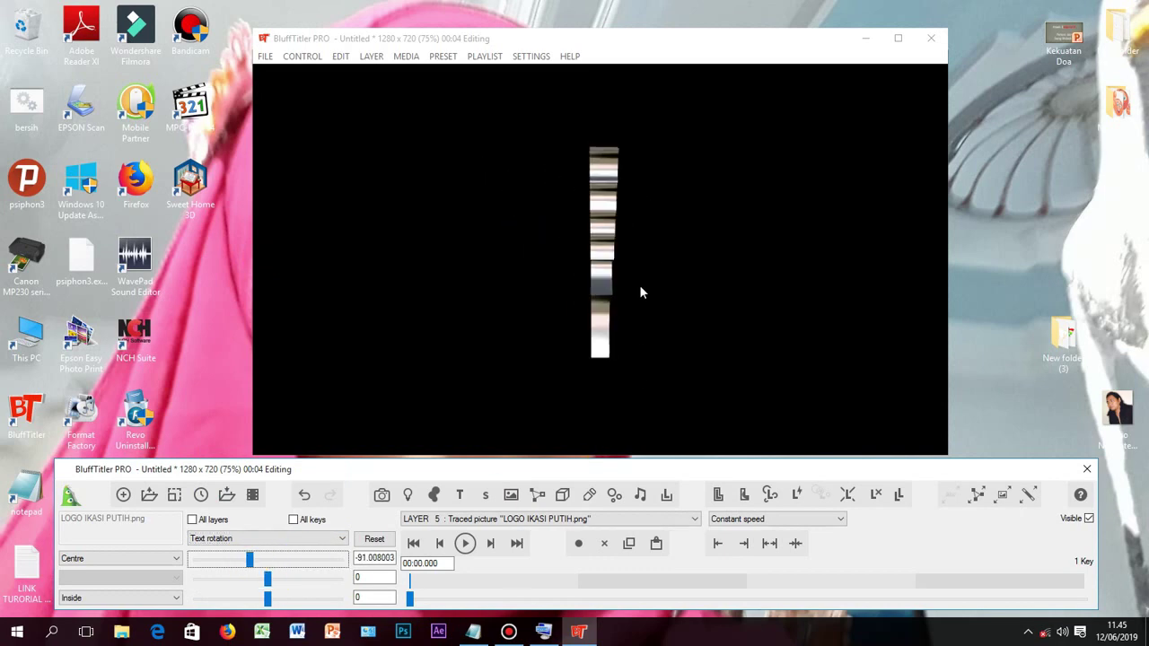
# - Make the original logo layer 5 active, clone it, and confirm the new copy in the layer list
pyautogui.click(697, 521)
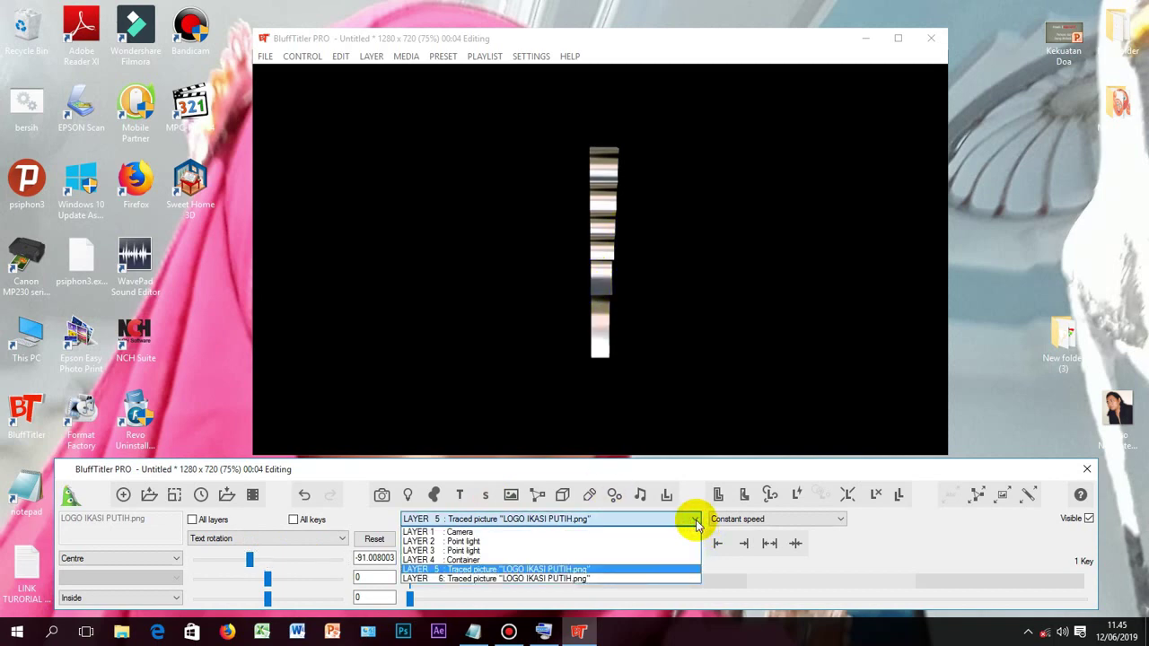
pyautogui.click(637, 578)
pyautogui.click(607, 520)
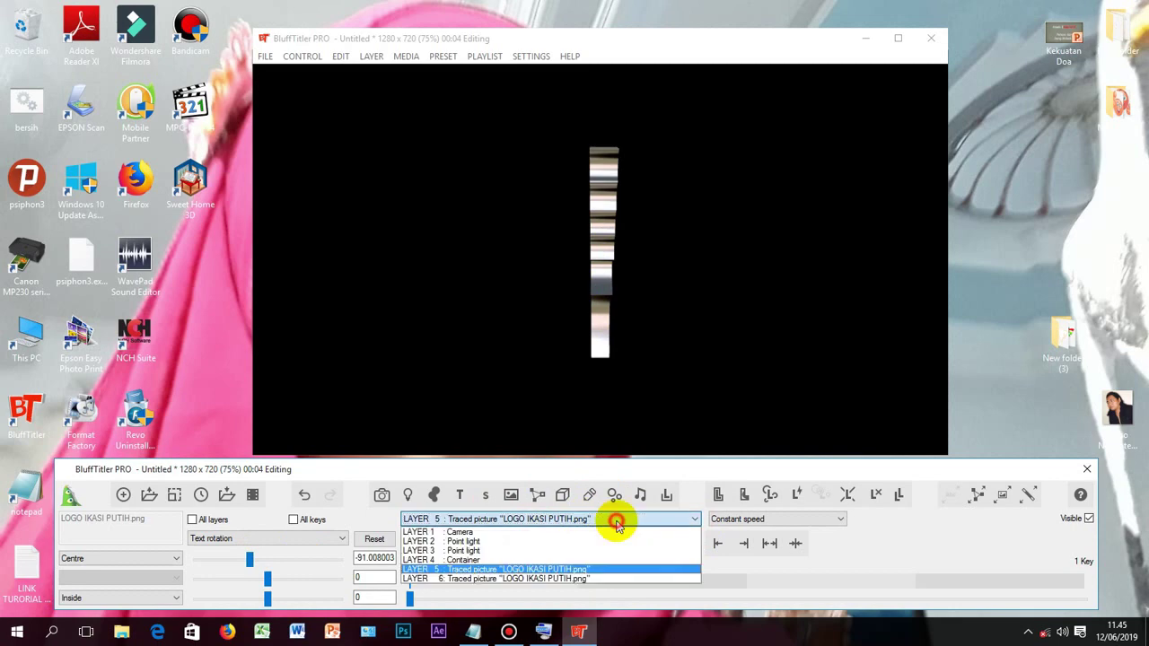
pyautogui.click(618, 522)
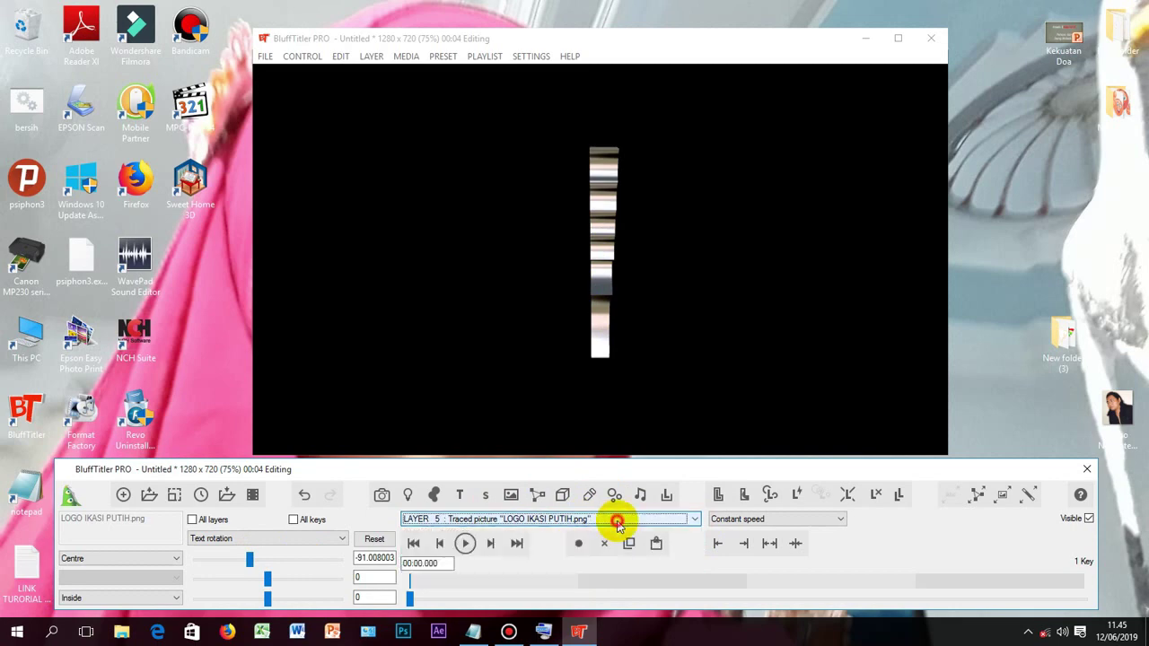
pyautogui.click(910, 507)
pyautogui.click(698, 520)
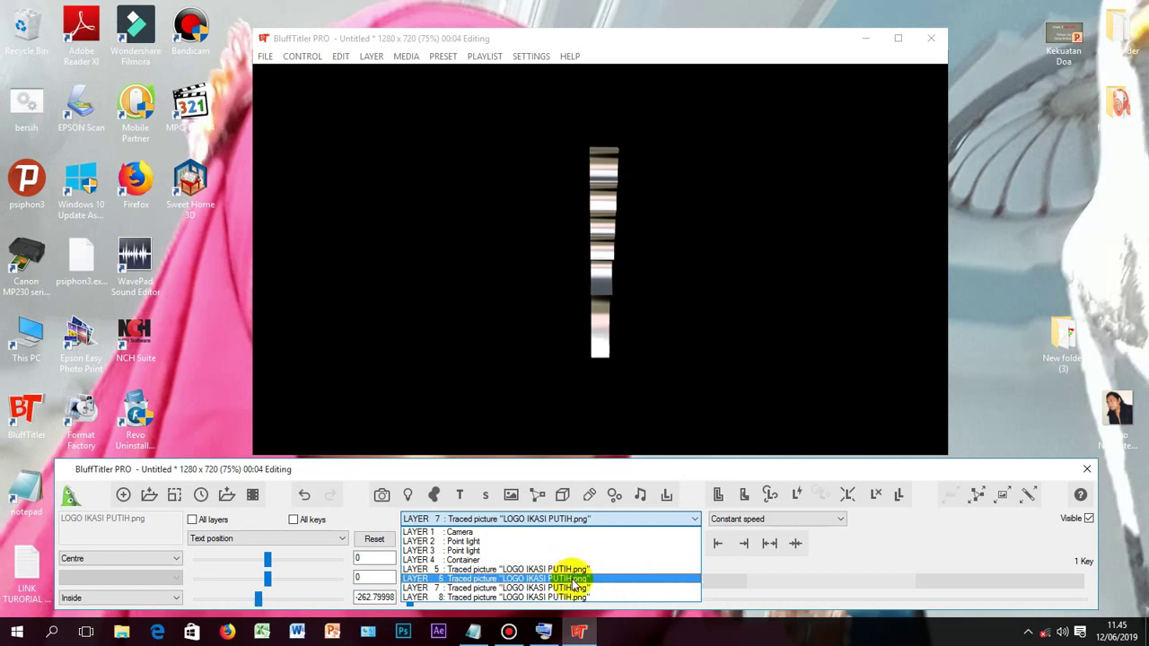
# - Move the layer 7 copy's X text position to about -12.4, sliding left then nudging right
pyautogui.click(575, 588)
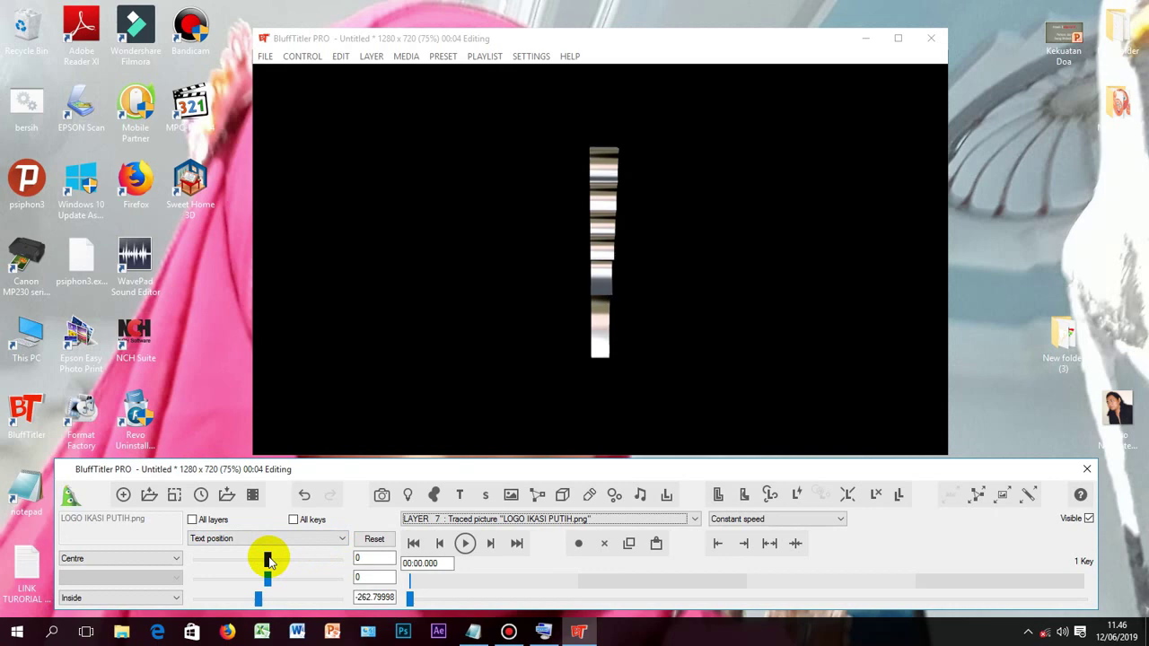
pyautogui.click(269, 560)
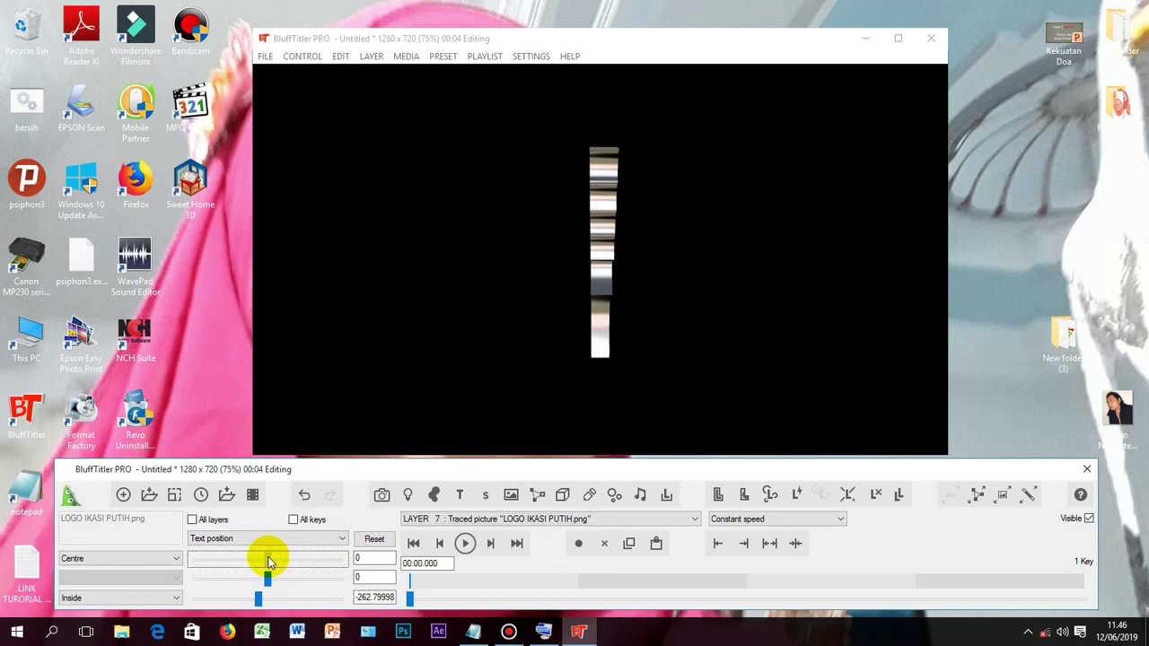
pyautogui.moveTo(268, 556); pyautogui.dragTo(268, 558)
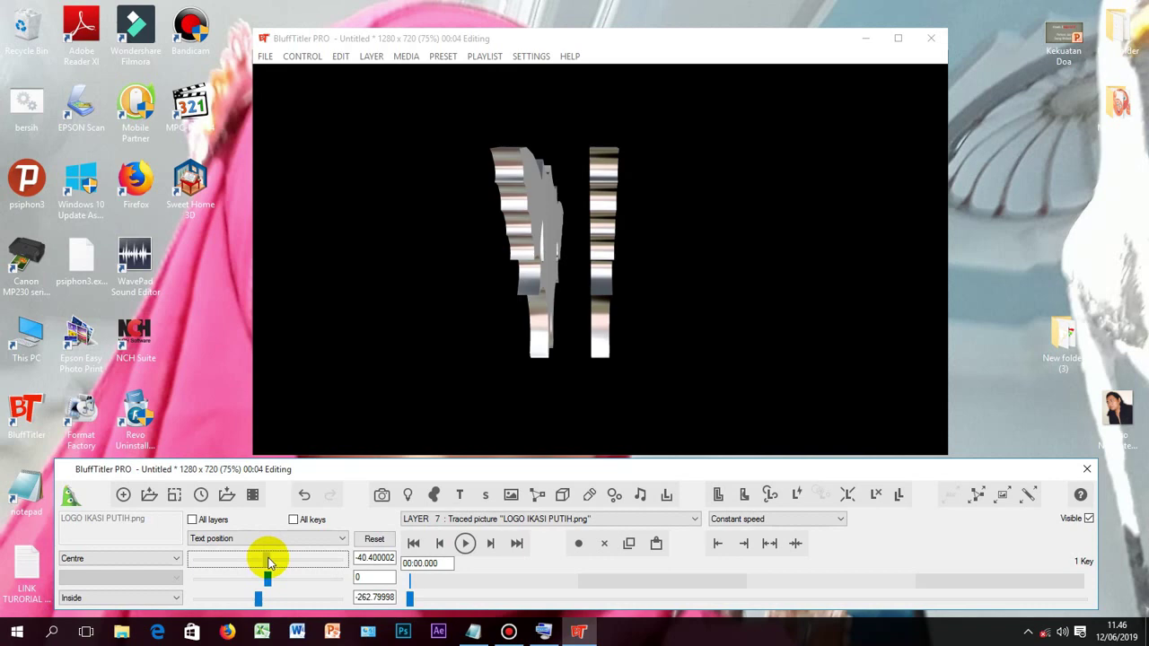
pyautogui.scroll(1, 267, 557)
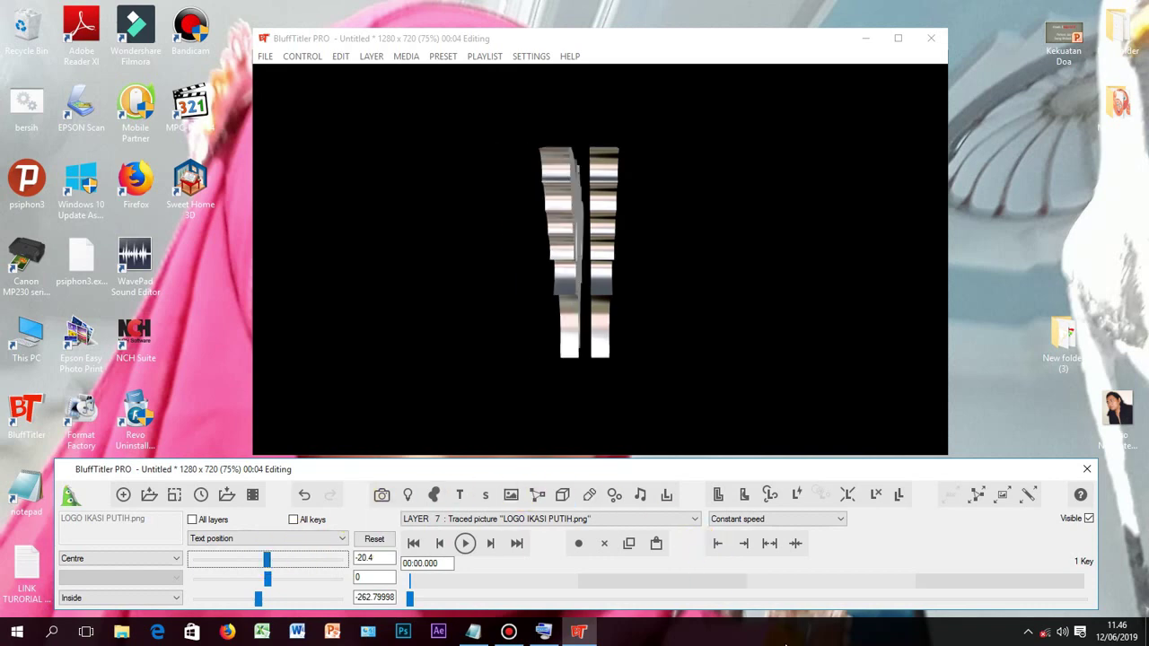
pyautogui.click(543, 632)
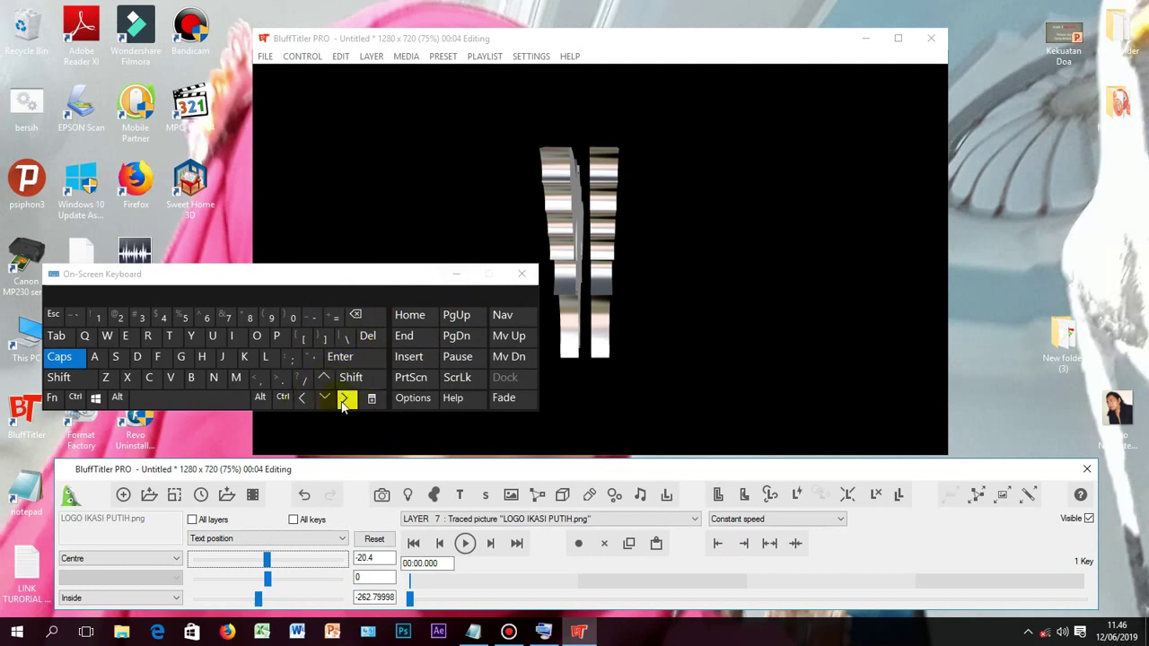
pyautogui.click(459, 274)
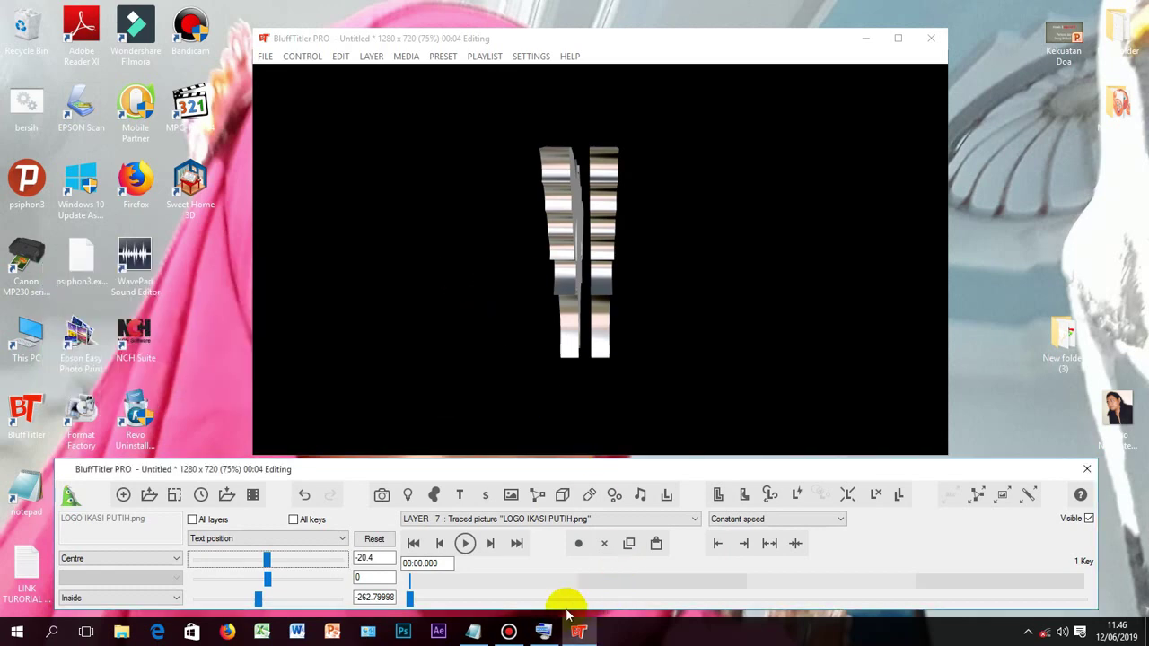
pyautogui.press('Right')
pyautogui.press('Right')
pyautogui.press('Right')
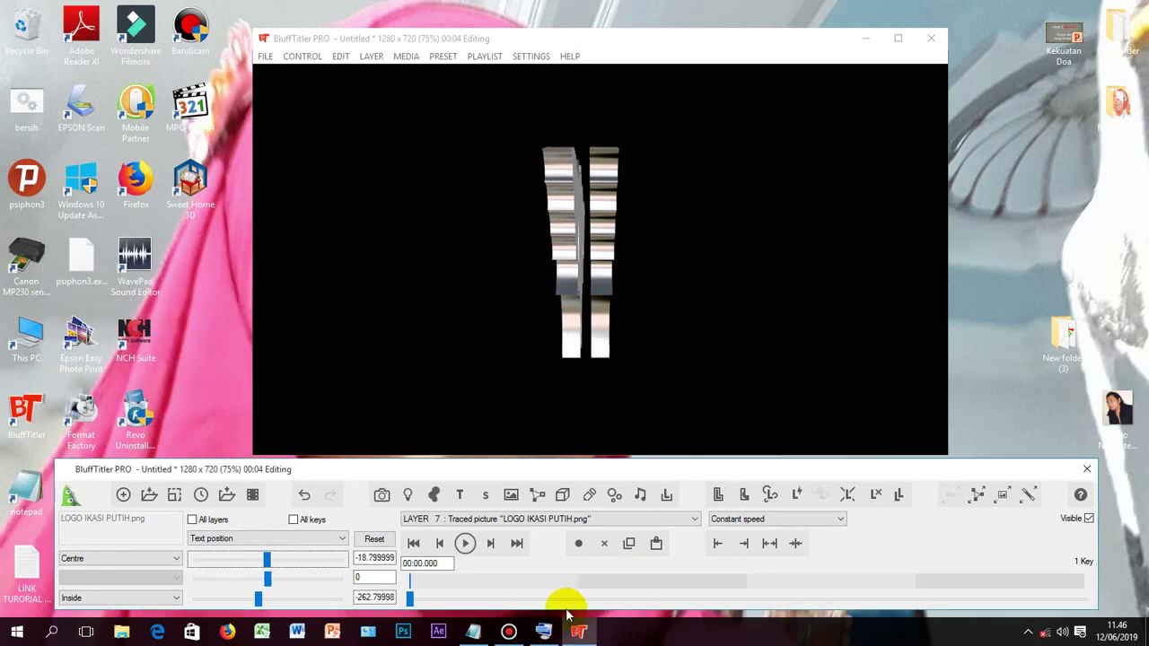
pyautogui.press('Right')
pyautogui.press('Right')
pyautogui.press('Right')
pyautogui.press('Right')
pyautogui.press('Right')
pyautogui.press('Right')
pyautogui.press('Right')
pyautogui.press('Right')
pyautogui.press('Right')
pyautogui.press('Right')
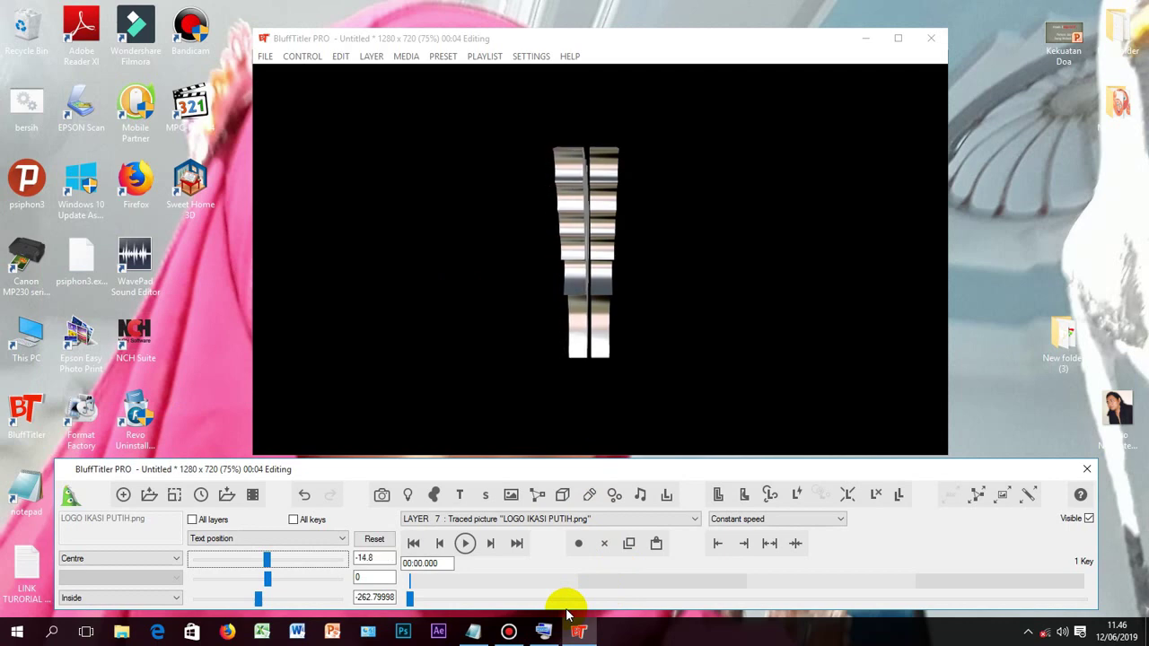
pyautogui.press('Right')
pyautogui.press('Right')
pyautogui.press('Right')
pyautogui.press('Right')
pyautogui.press('Right')
pyautogui.press('Right')
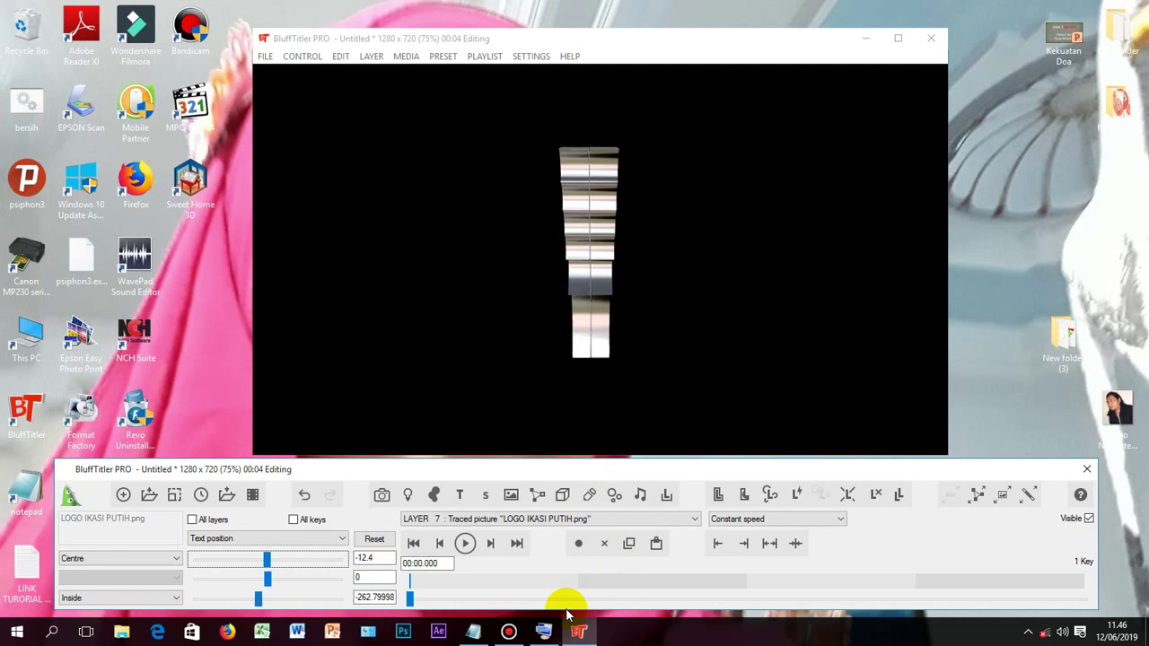
pyautogui.press('Right')
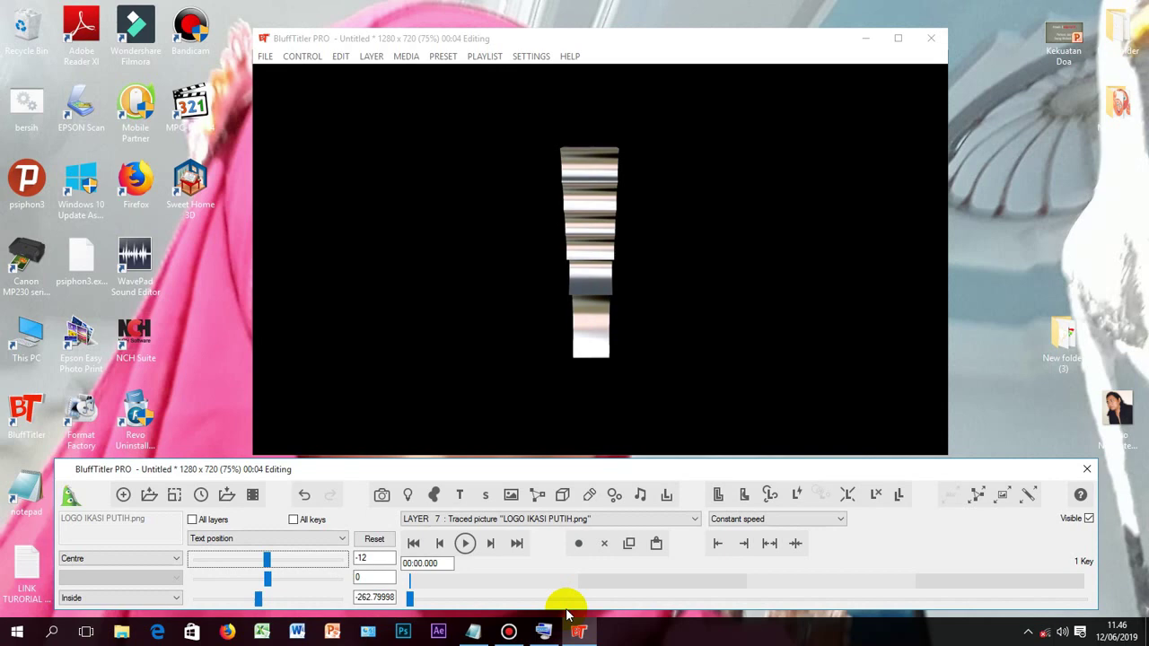
# - Select the original layer 5 and clone it into a new layer 09
pyautogui.click(695, 521)
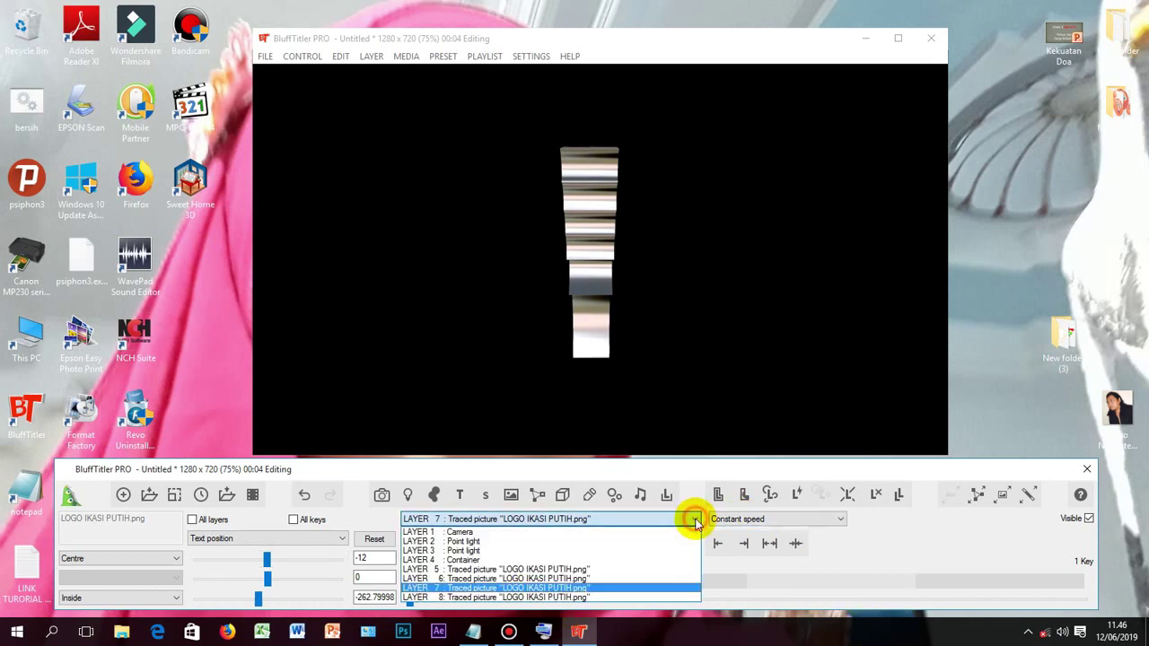
pyautogui.click(662, 570)
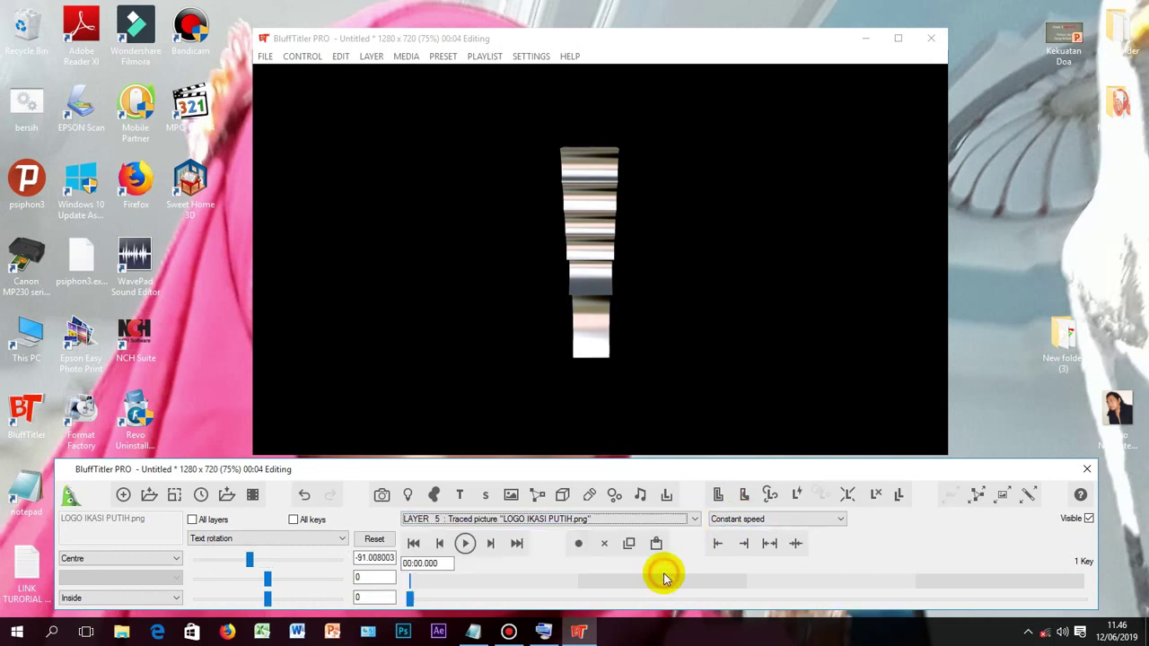
pyautogui.click(900, 499)
pyautogui.click(695, 519)
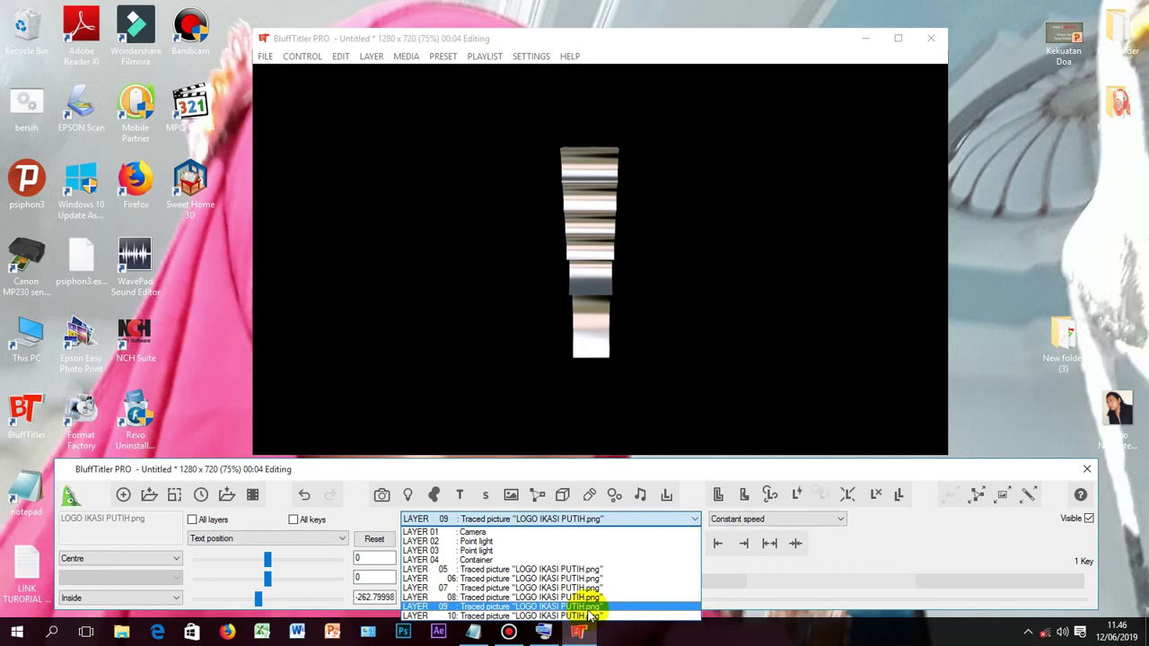
# - Set layer 09's X text position to 12
pyautogui.click(593, 608)
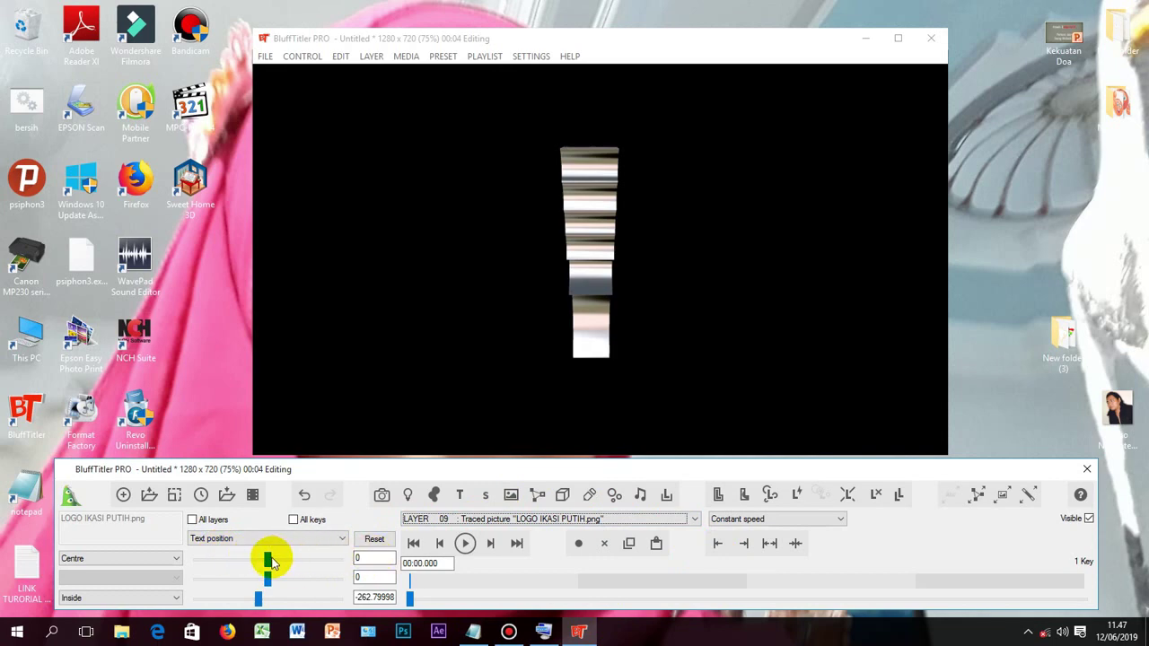
pyautogui.click(268, 559)
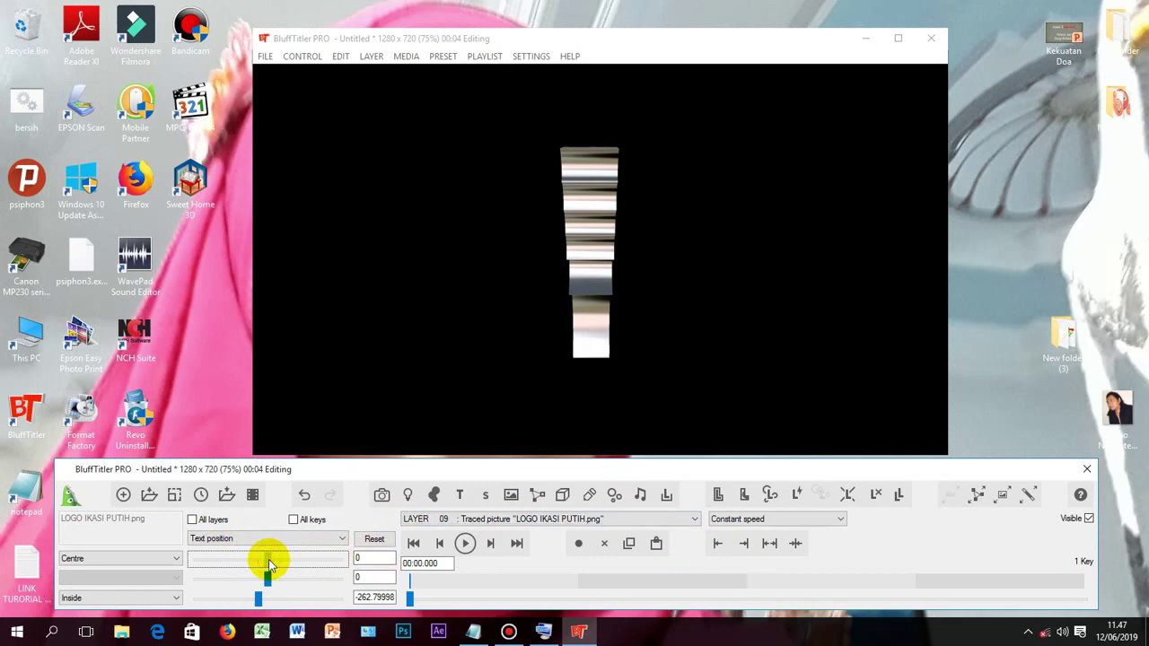
pyautogui.moveTo(269, 559); pyautogui.dragTo(268, 561)
pyautogui.moveTo(268, 563); pyautogui.dragTo(269, 563)
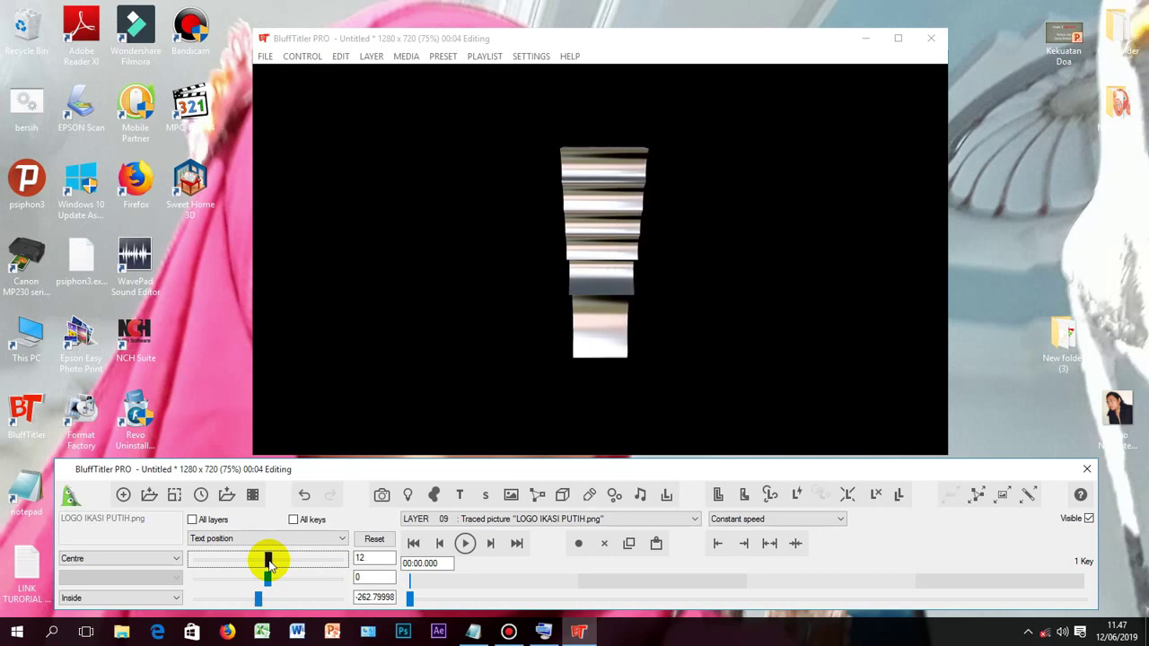
# - Select the original layer 05 and clone it into a new layer 11
pyautogui.click(695, 520)
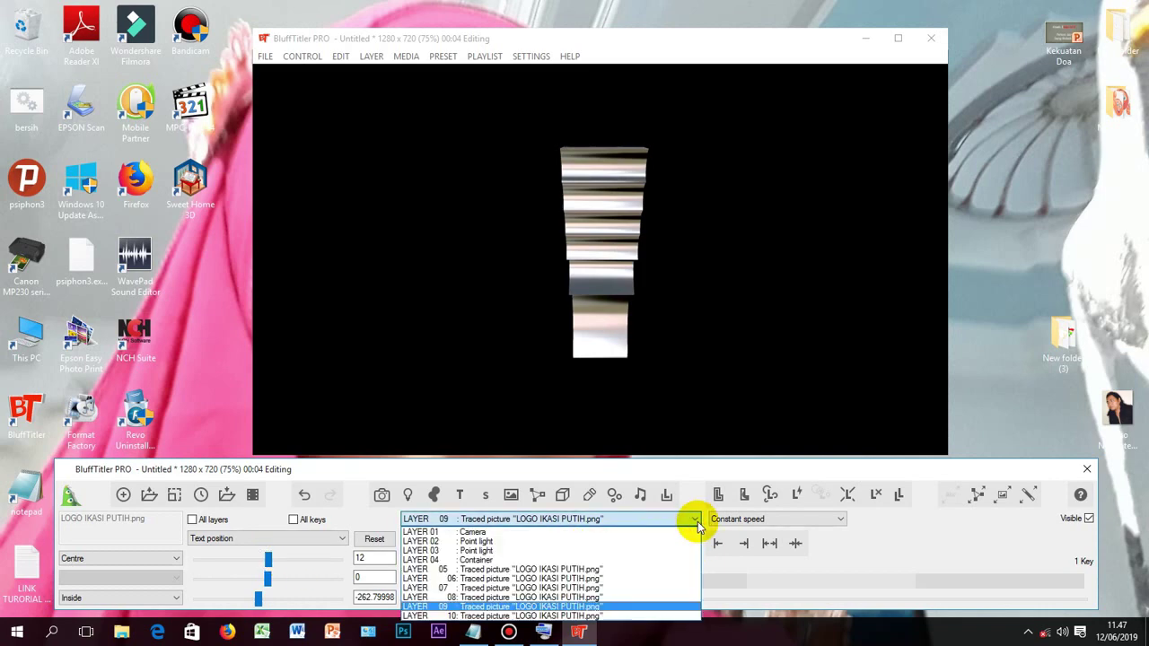
pyautogui.click(680, 571)
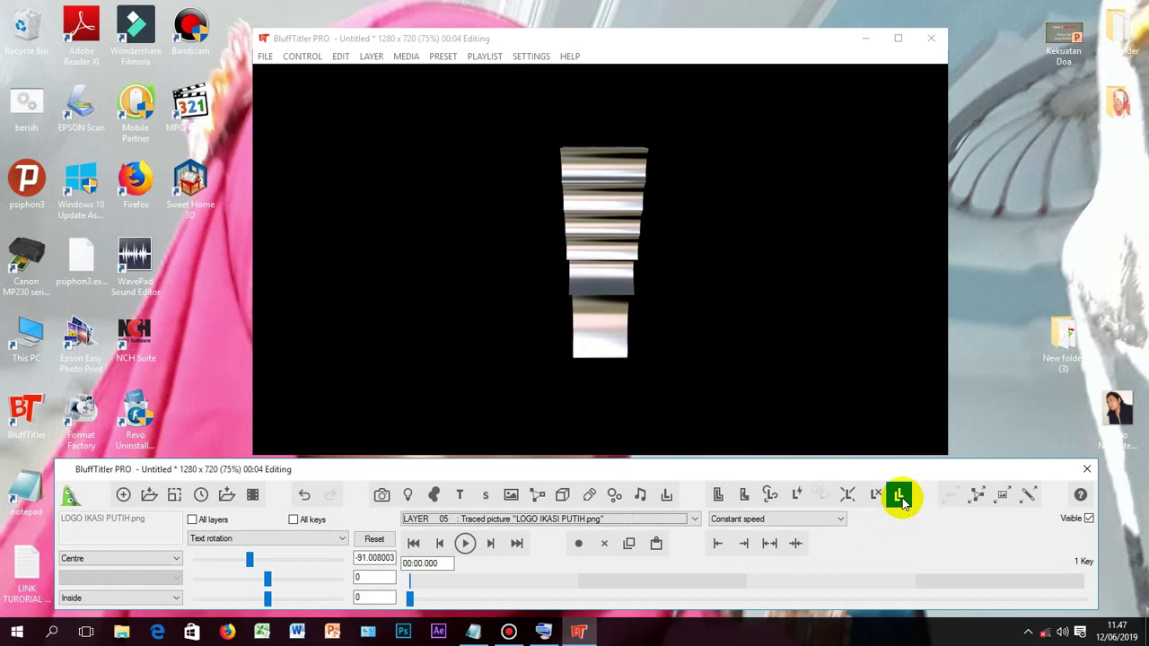
pyautogui.click(903, 503)
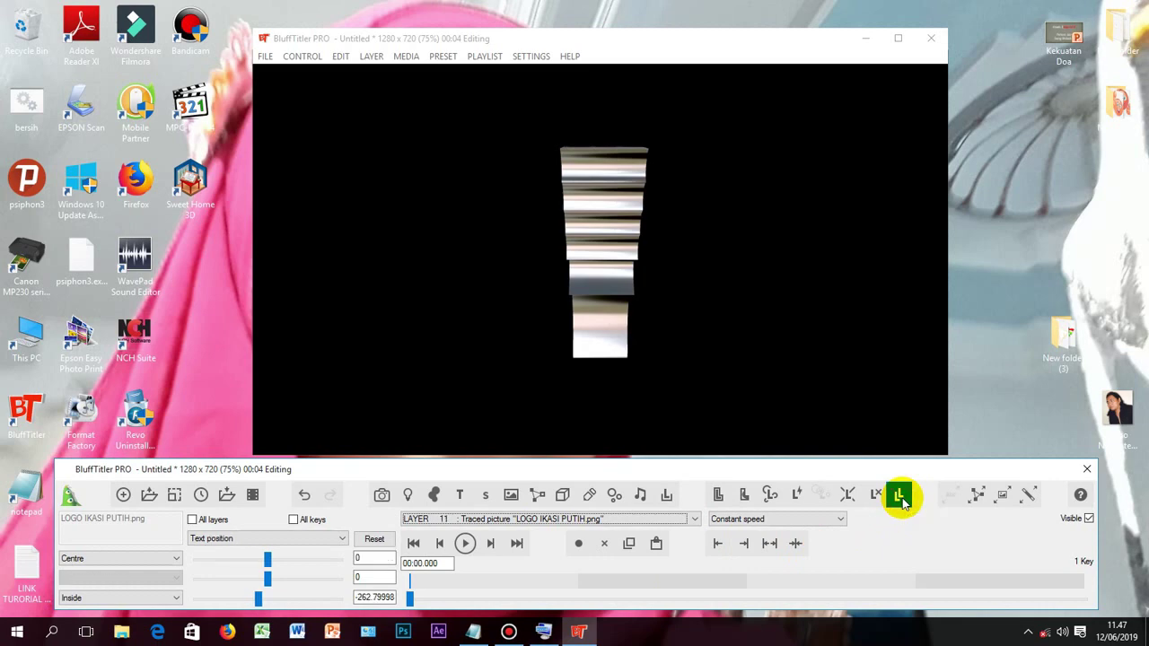
pyautogui.click(696, 520)
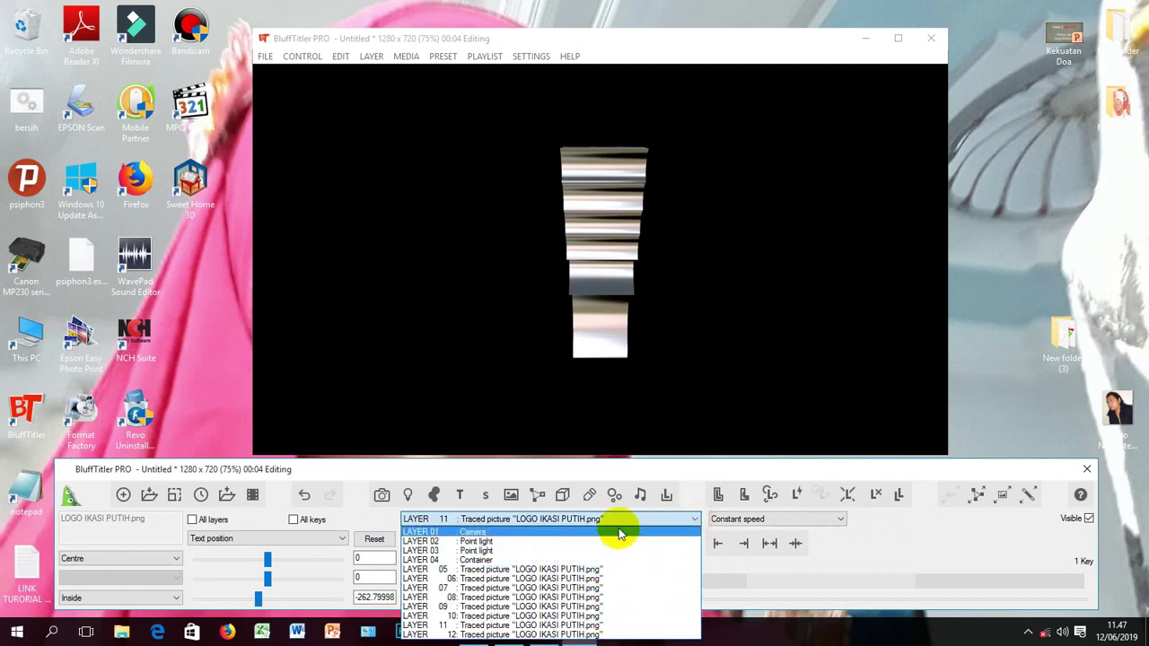
# - Set layer 11's X text position to -24
pyautogui.click(579, 625)
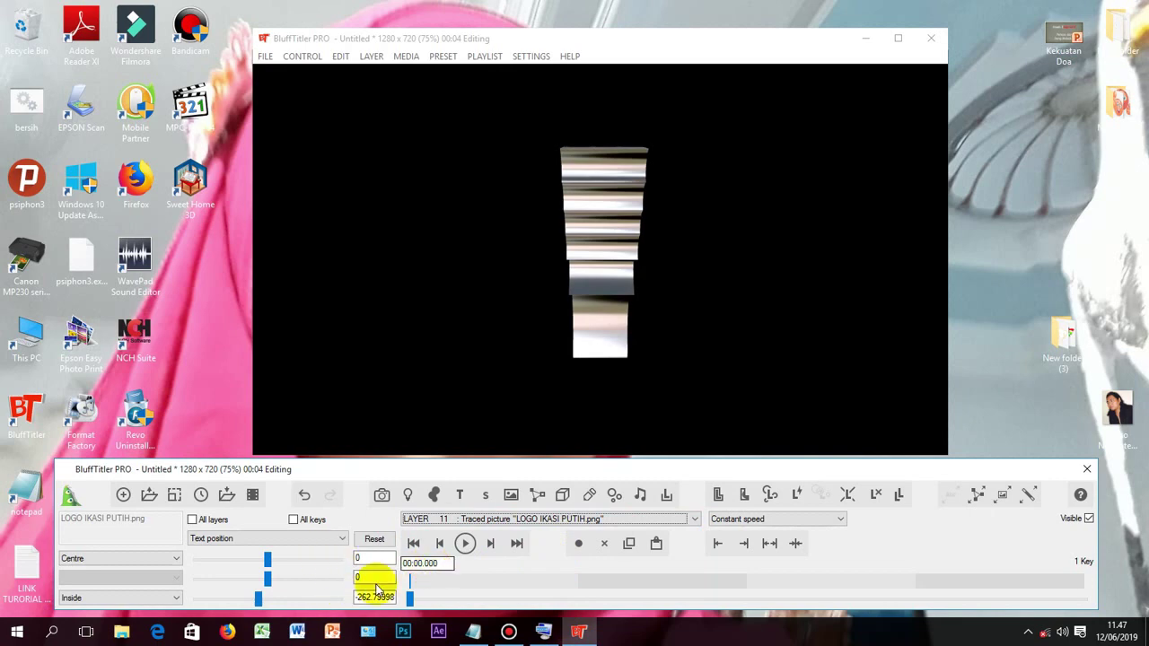
pyautogui.click(268, 560)
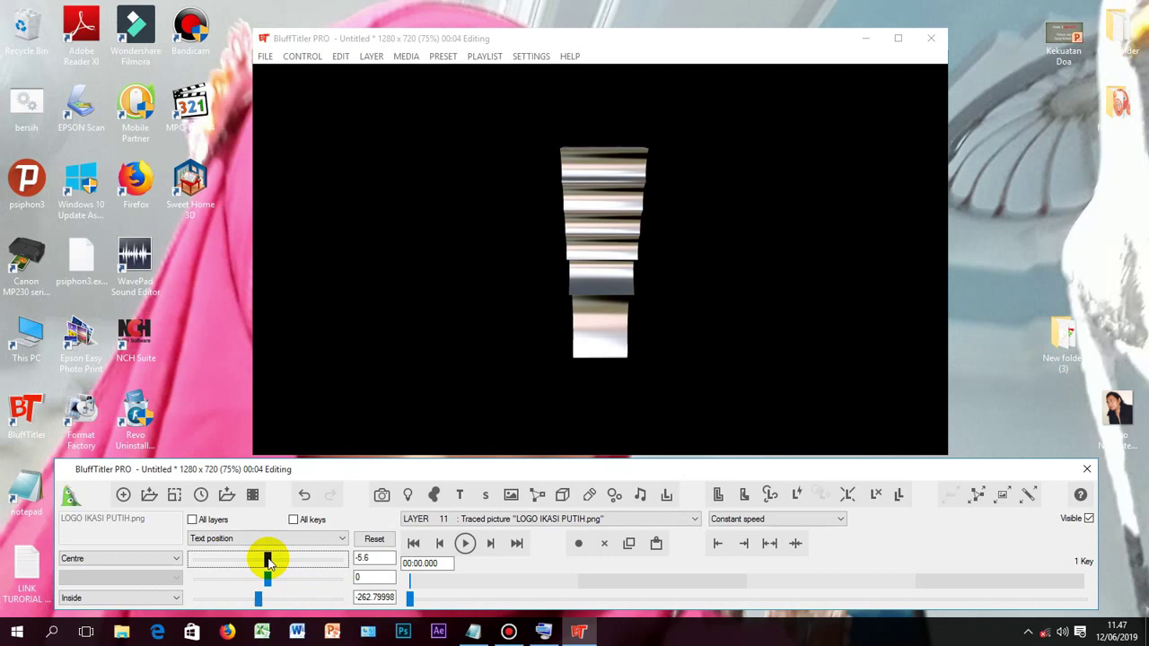
pyautogui.moveTo(267, 560); pyautogui.dragTo(268, 561)
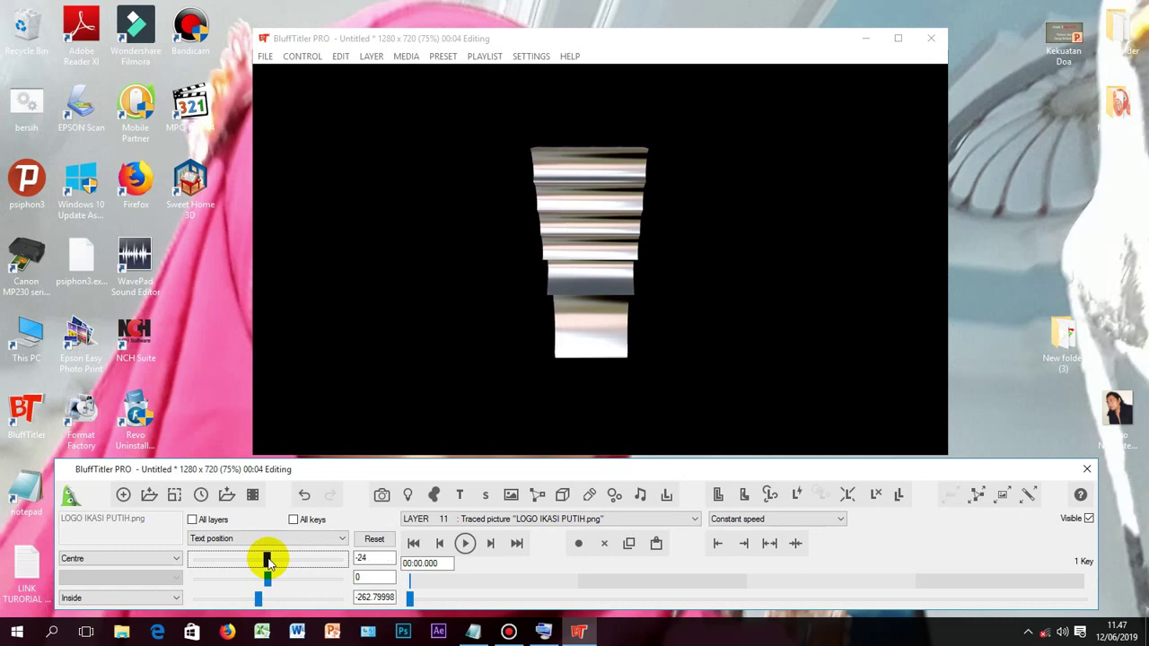
pyautogui.click(696, 519)
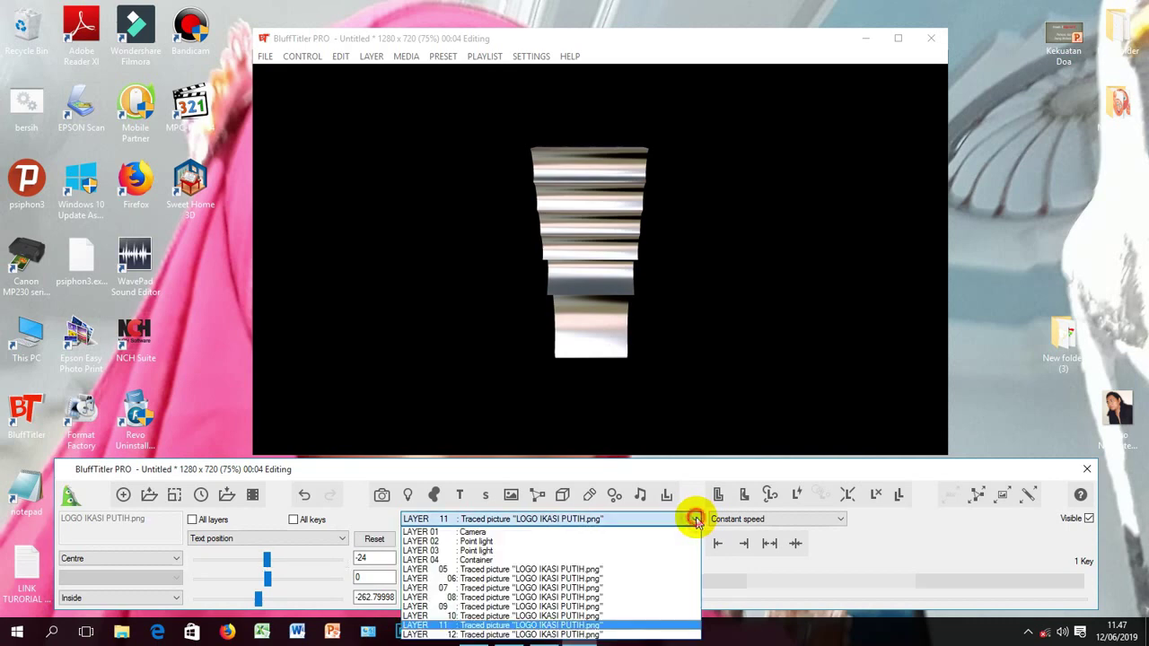
# - Clone the original layer 05 once more, creating layer 13
pyautogui.click(658, 572)
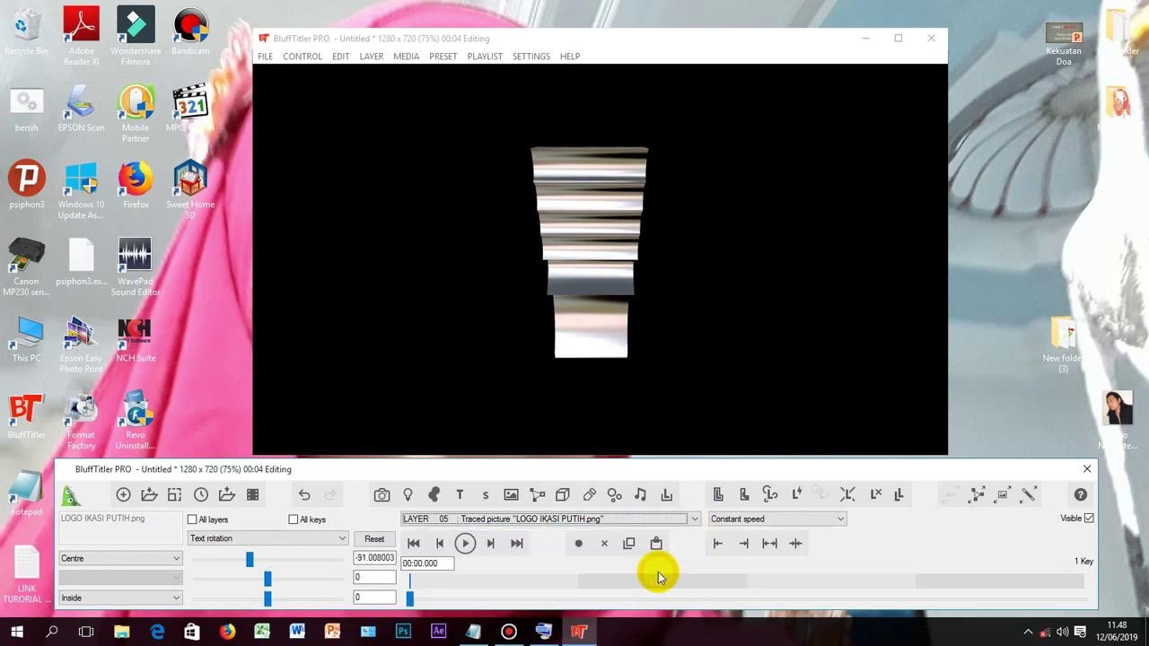
pyautogui.click(898, 495)
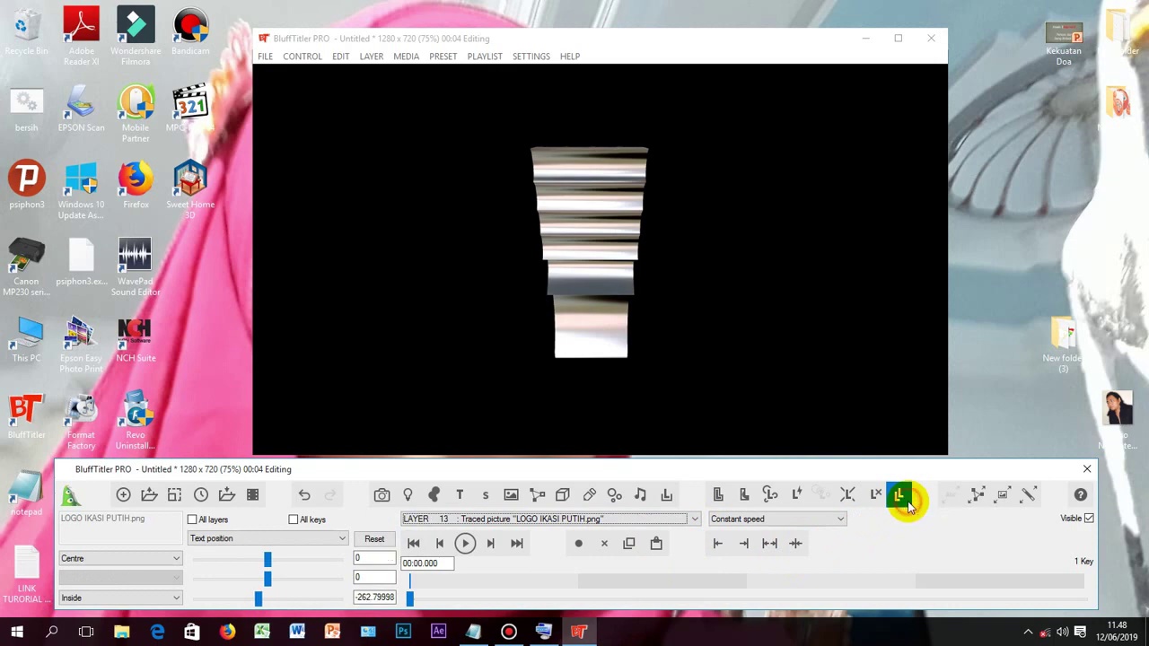
pyautogui.click(697, 520)
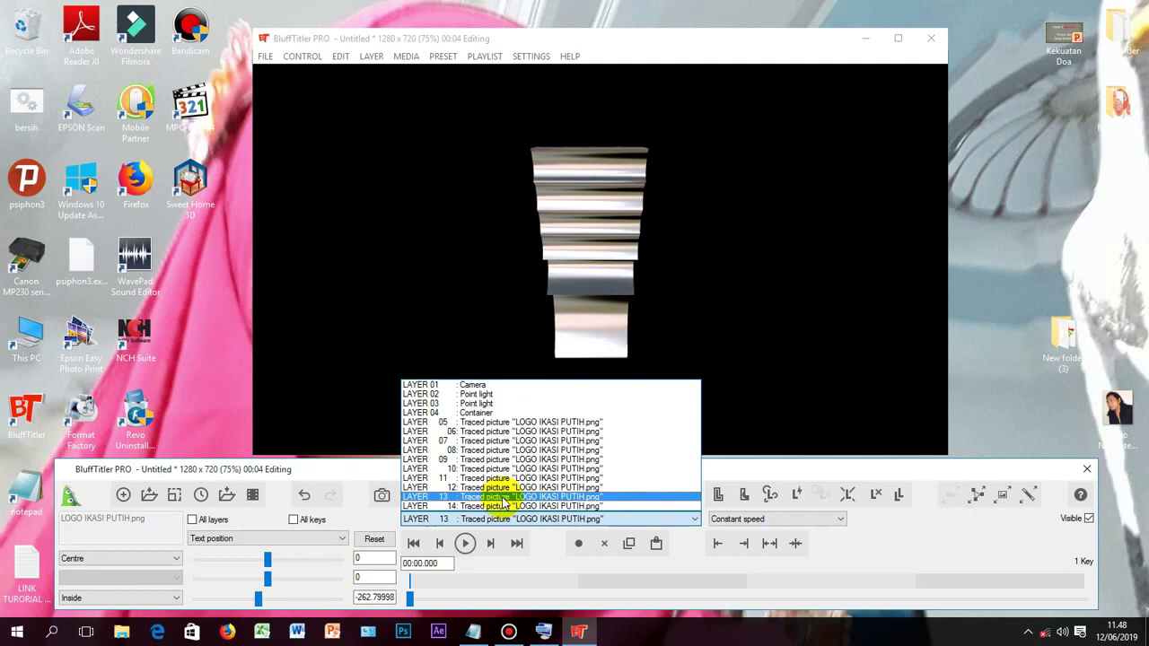
# - Set layer 13's X text position to 24
pyautogui.click(505, 499)
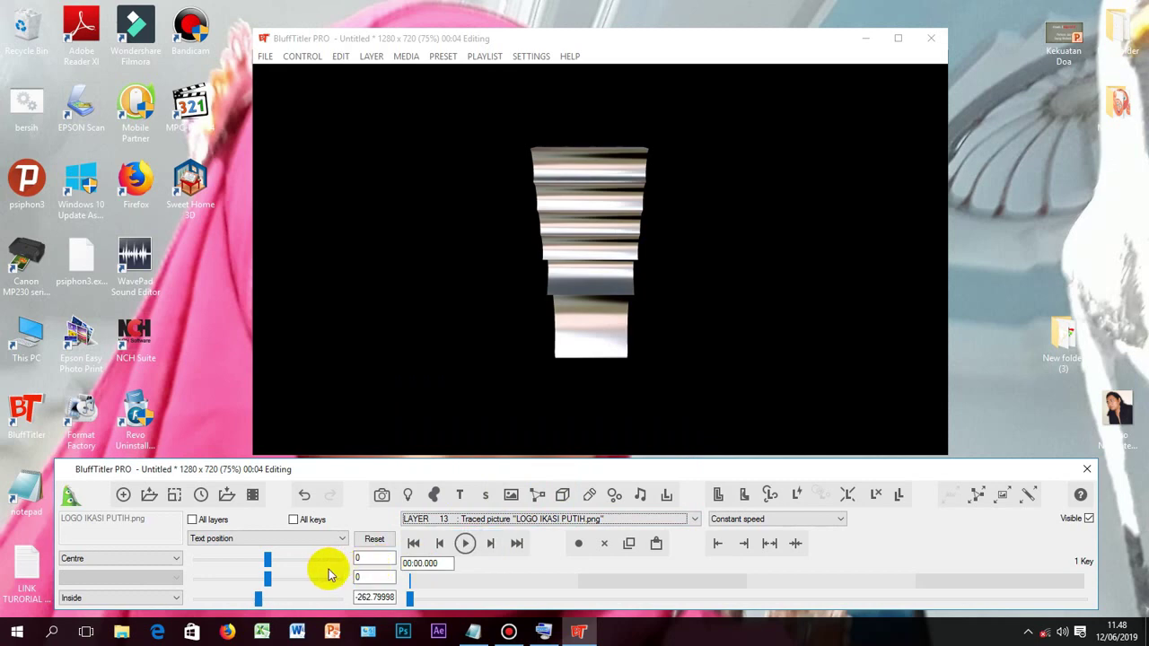
pyautogui.click(268, 562)
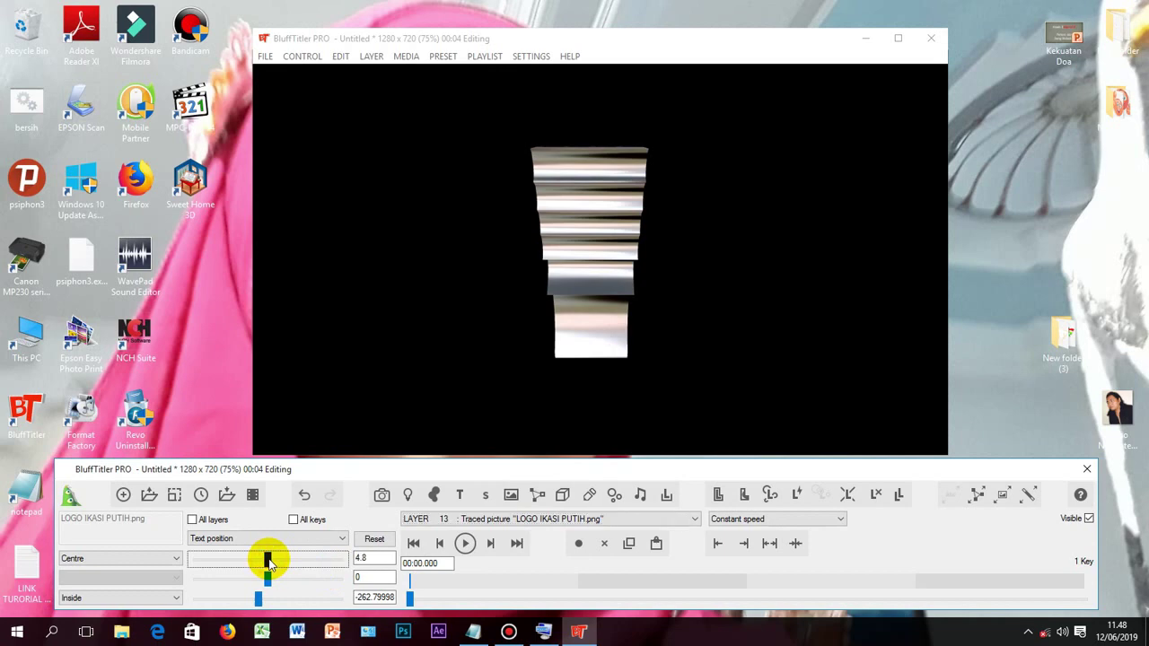
pyautogui.moveTo(268, 562); pyautogui.dragTo(268, 562)
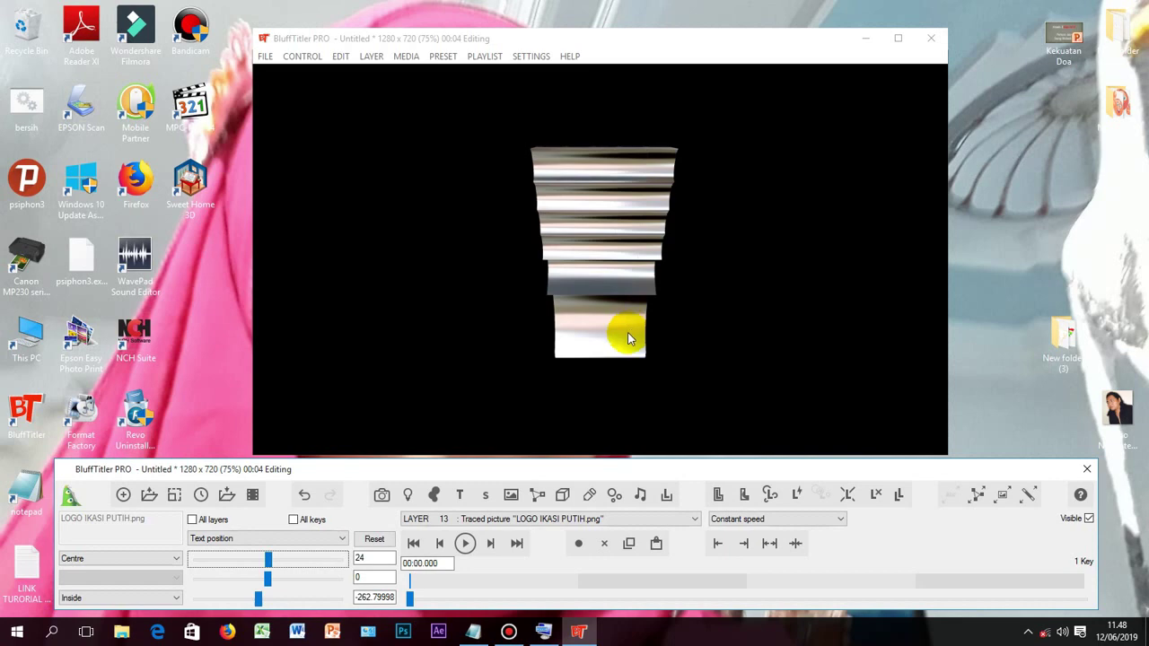
pyautogui.click(693, 520)
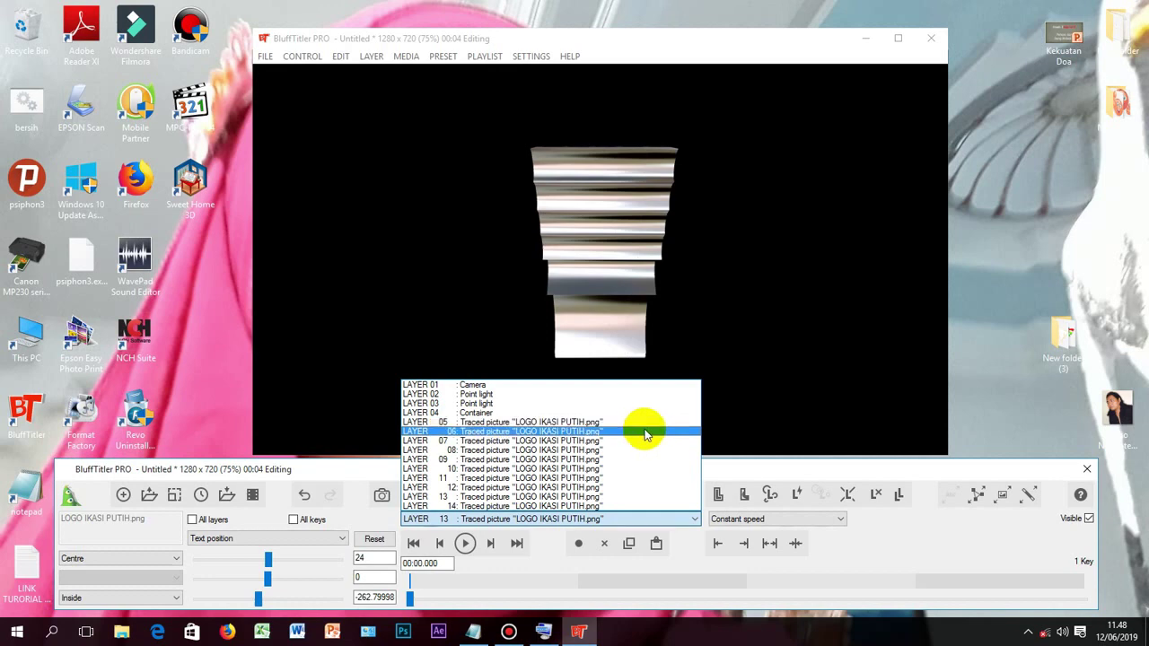
# - Set layer 06's colour to magenta (255, 0, 255) by dropping green to 0
pyautogui.click(645, 432)
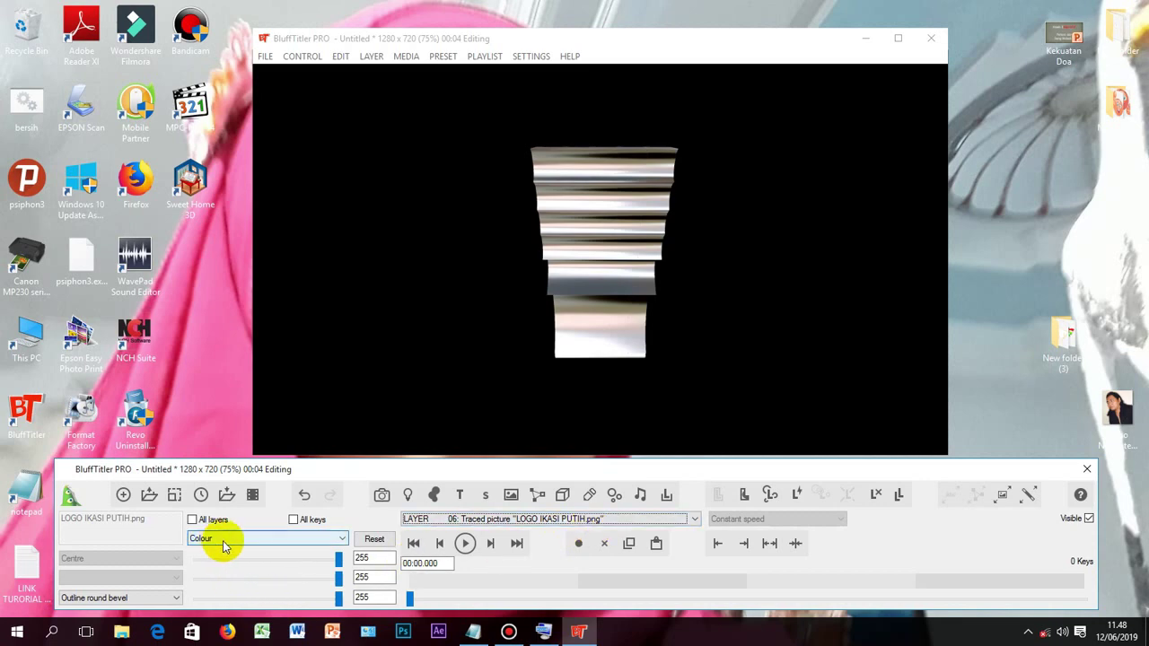
pyautogui.click(346, 540)
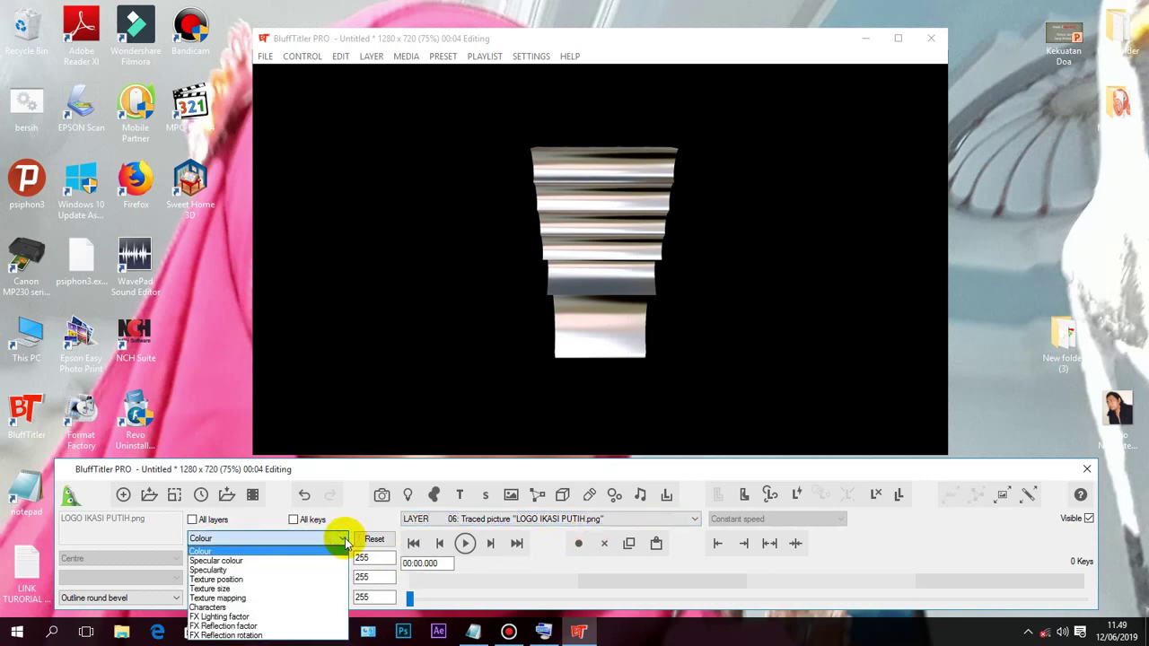
pyautogui.click(331, 551)
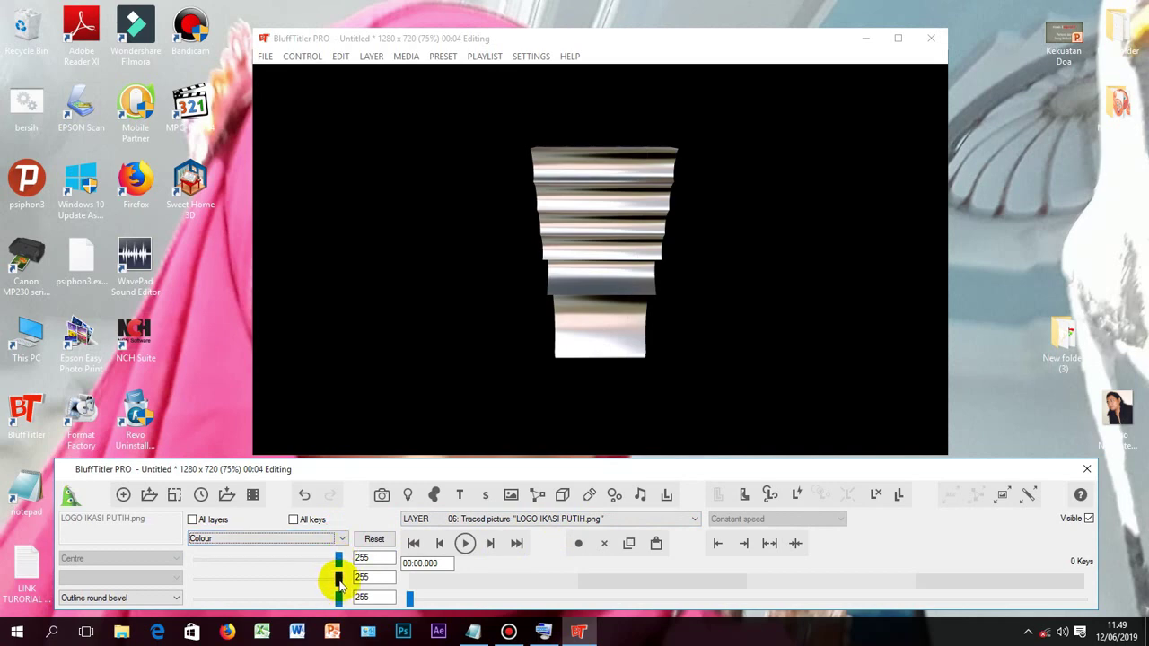
pyautogui.moveTo(340, 579); pyautogui.dragTo(193, 579)
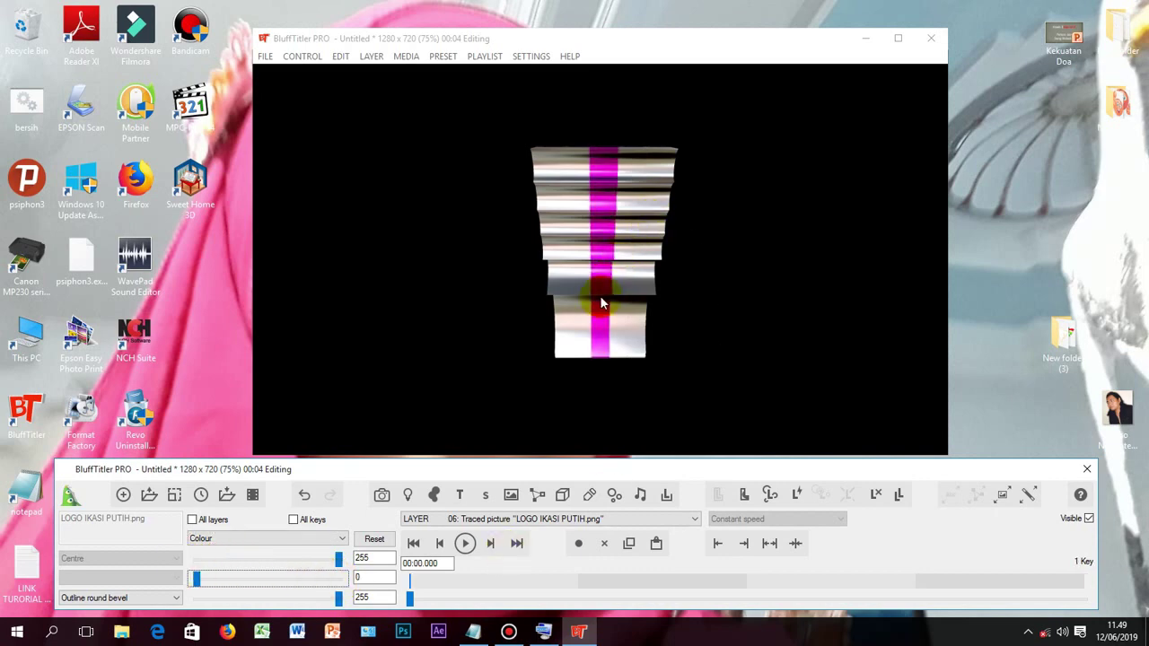
pyautogui.click(695, 521)
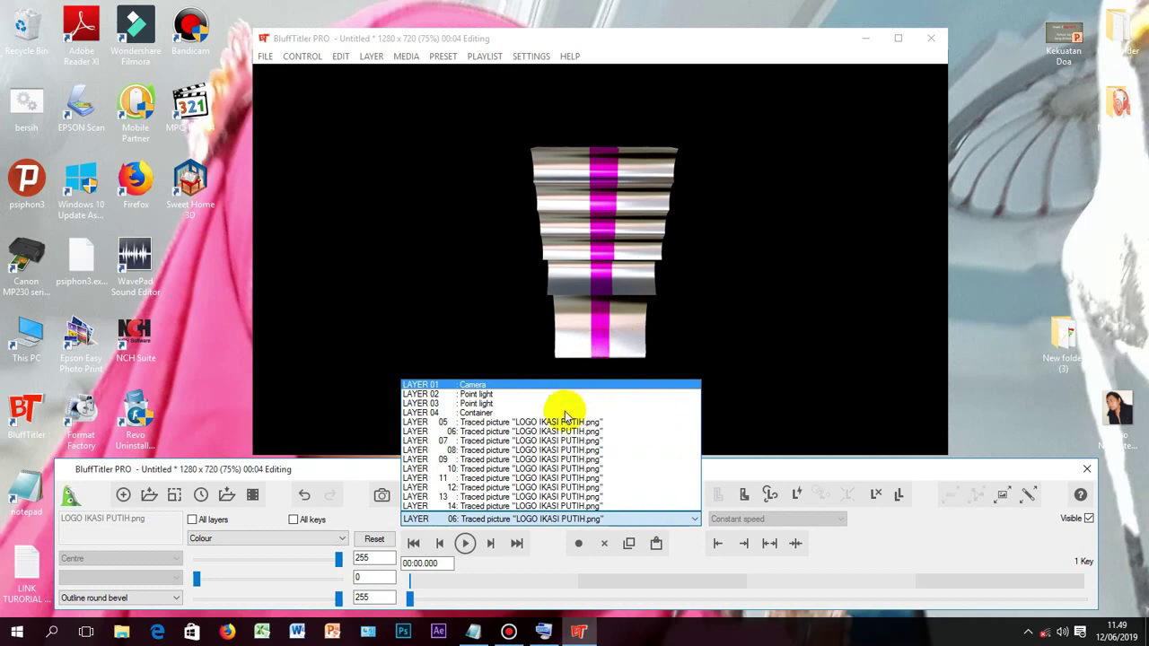
# - Make layer 12 pure green by setting its red and blue to 0
pyautogui.click(549, 488)
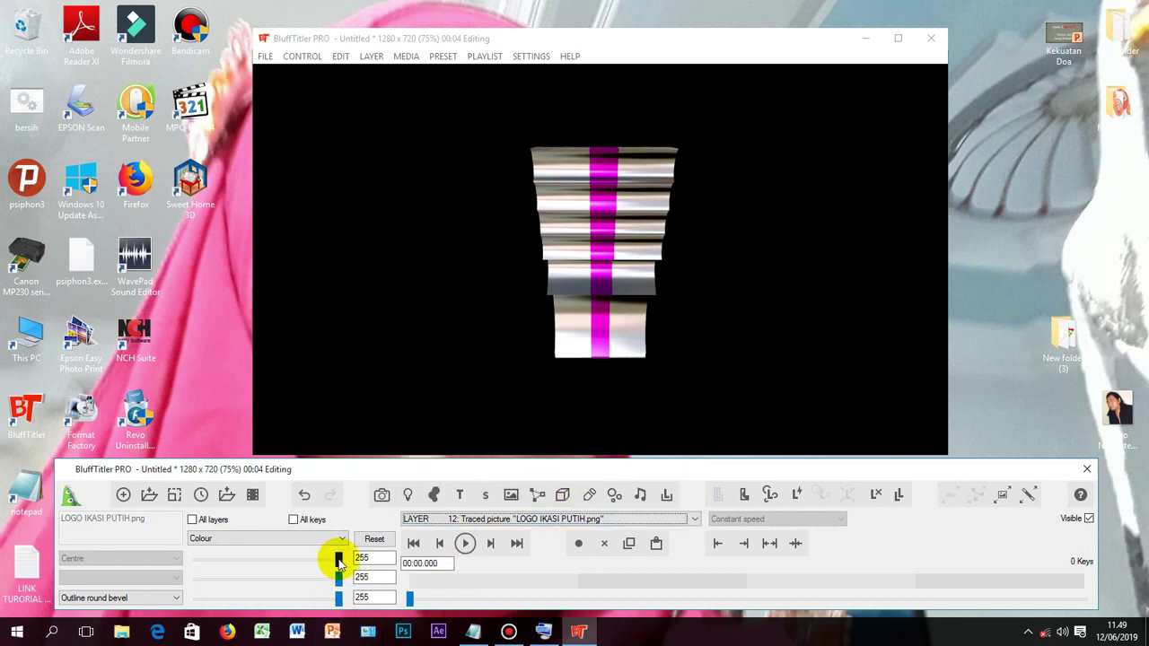
pyautogui.moveTo(338, 561); pyautogui.dragTo(190, 558)
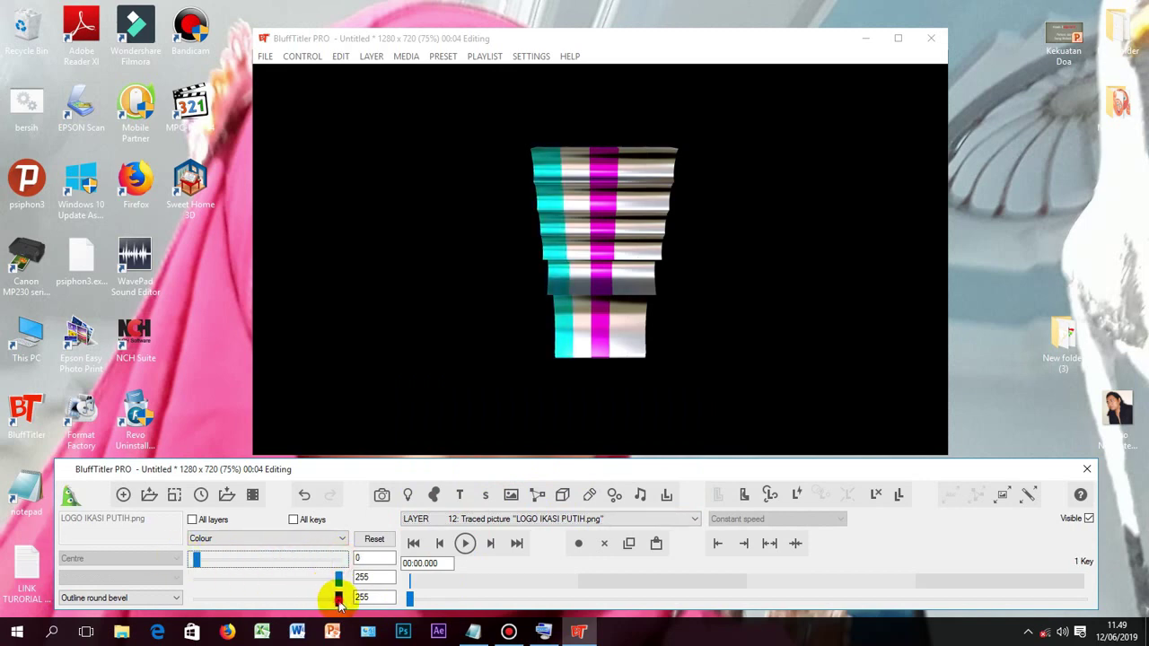
pyautogui.moveTo(338, 598); pyautogui.dragTo(195, 600)
pyautogui.click(196, 602)
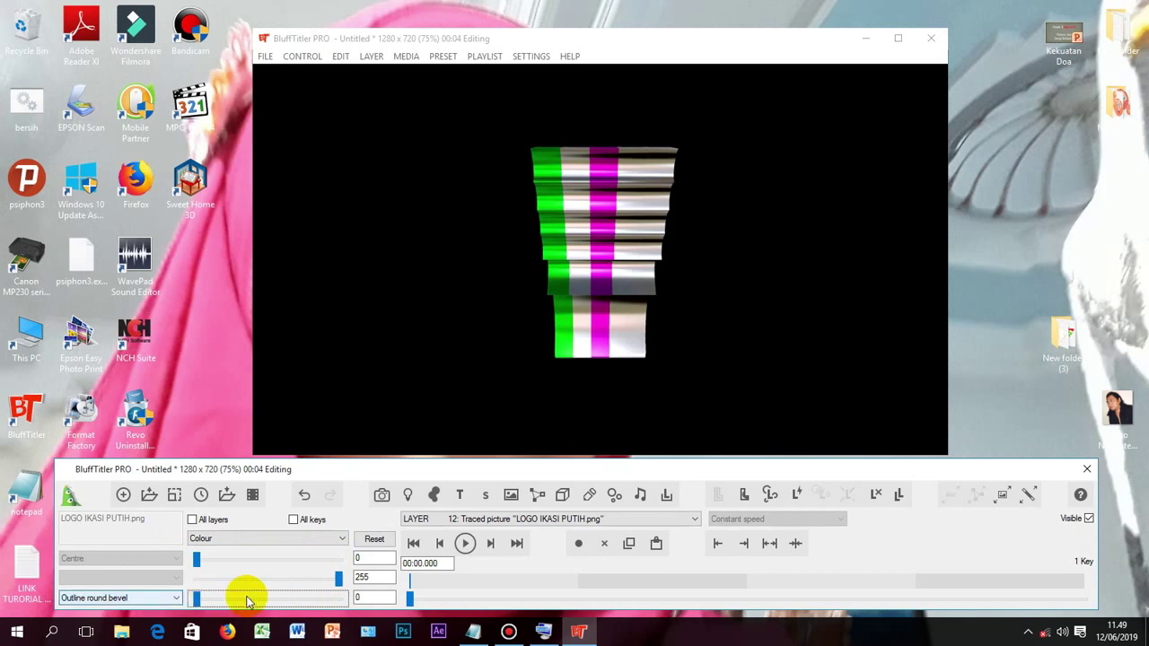
pyautogui.click(696, 521)
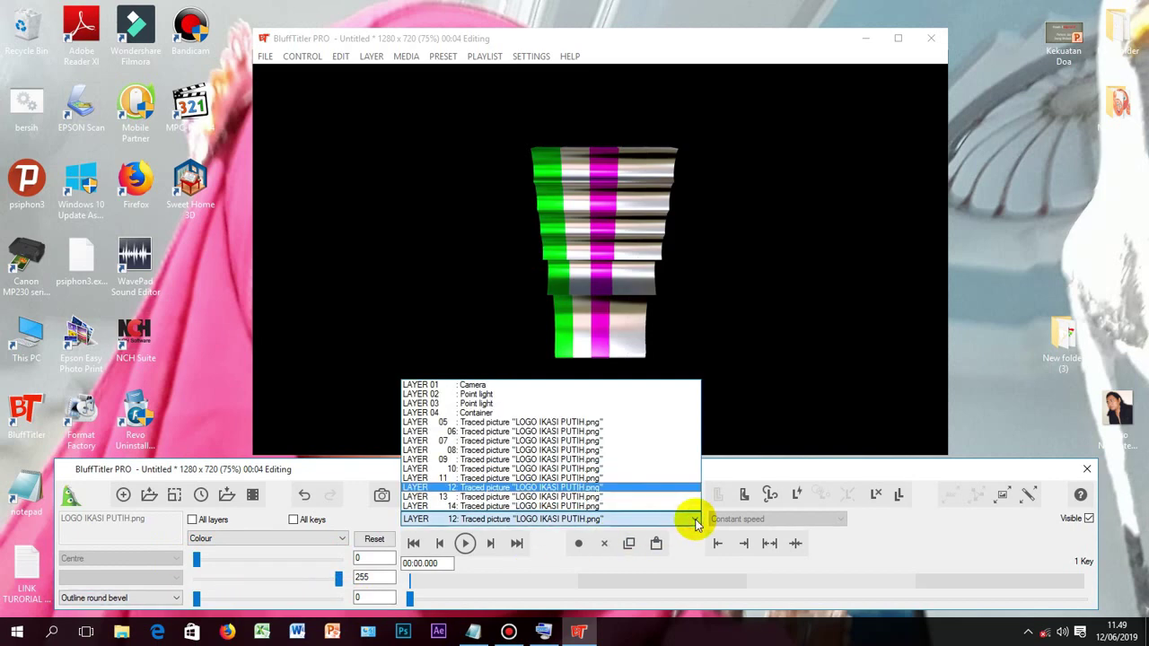
# - Make layer 14 pure green (0, 255, 0) by zeroing red and blue
pyautogui.click(632, 505)
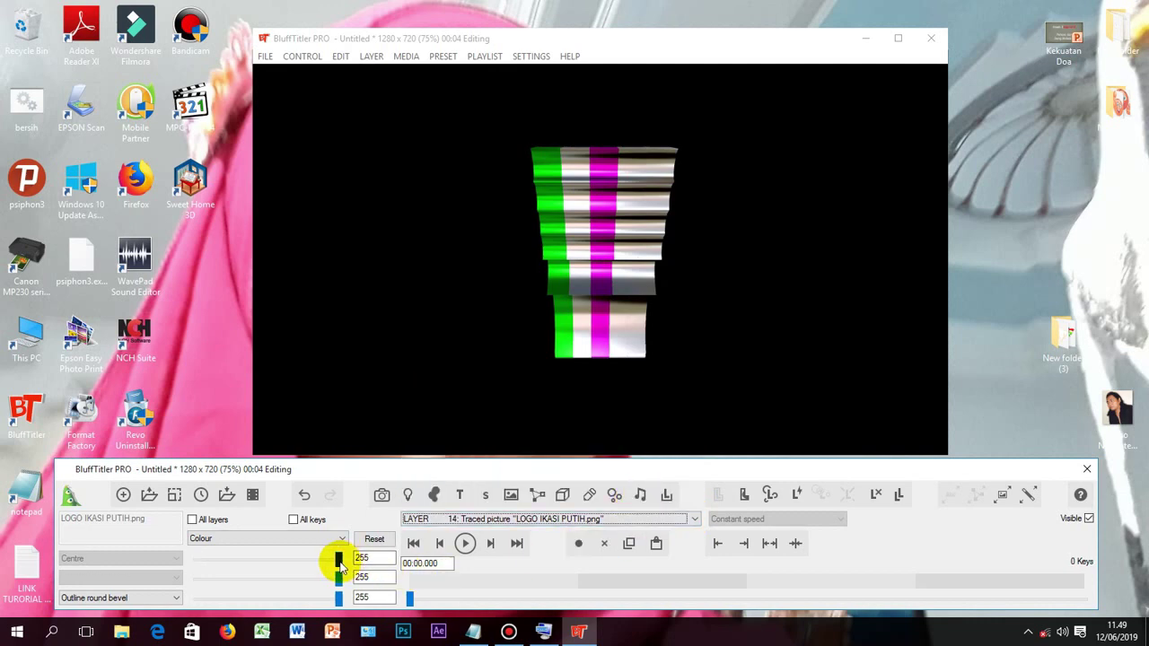
pyautogui.moveTo(339, 561); pyautogui.dragTo(170, 557)
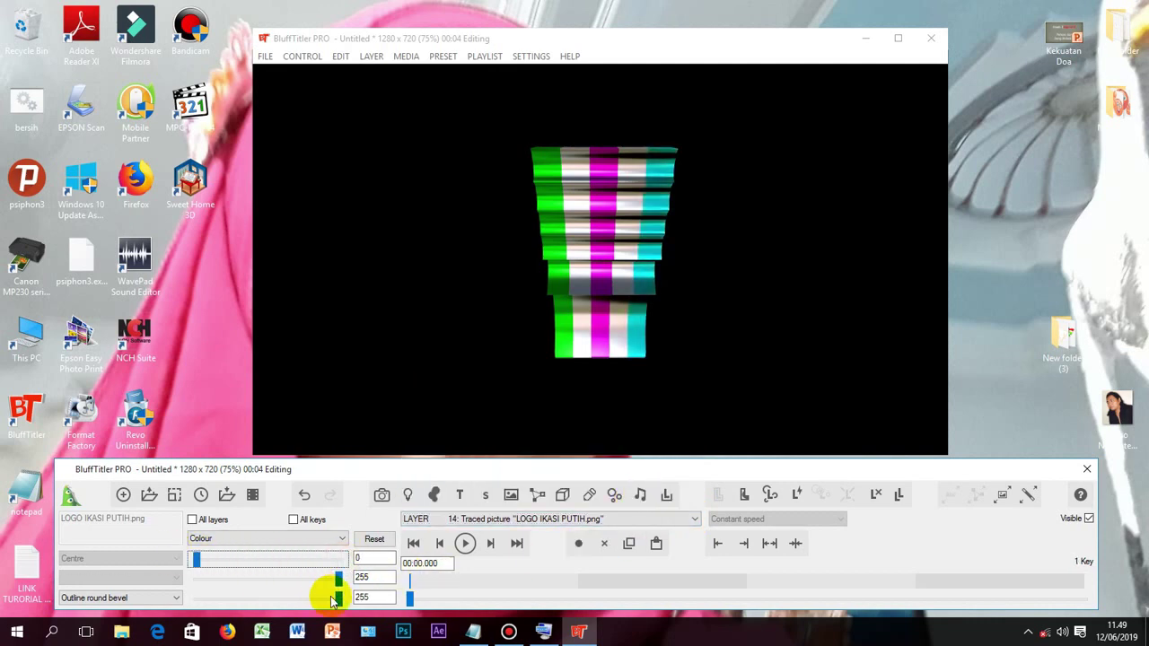
pyautogui.moveTo(339, 600); pyautogui.dragTo(179, 597)
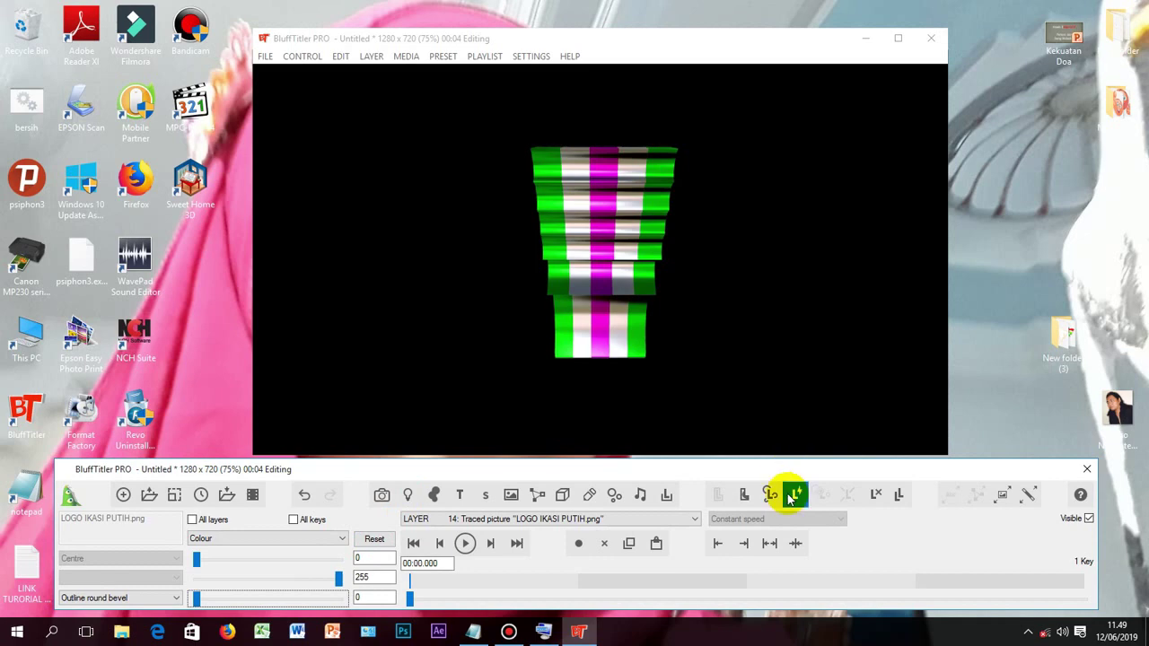
pyautogui.click(689, 519)
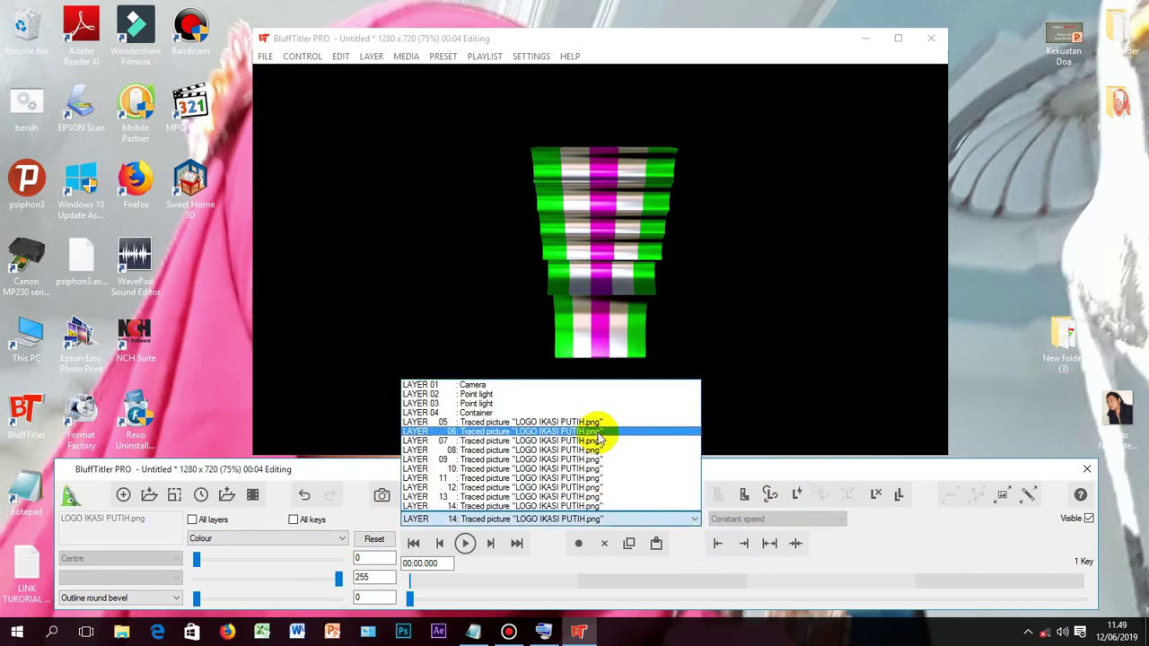
# - Select layer 06 and open its texture and effect settings to browse for a new effect
pyautogui.click(599, 433)
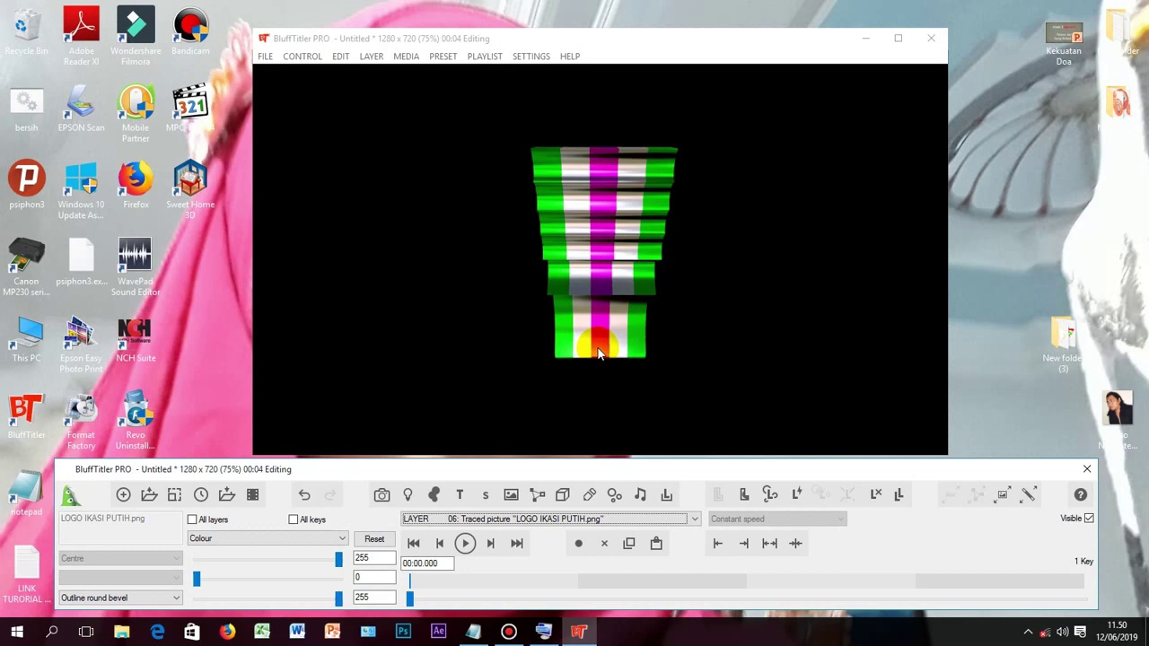
pyautogui.click(1031, 499)
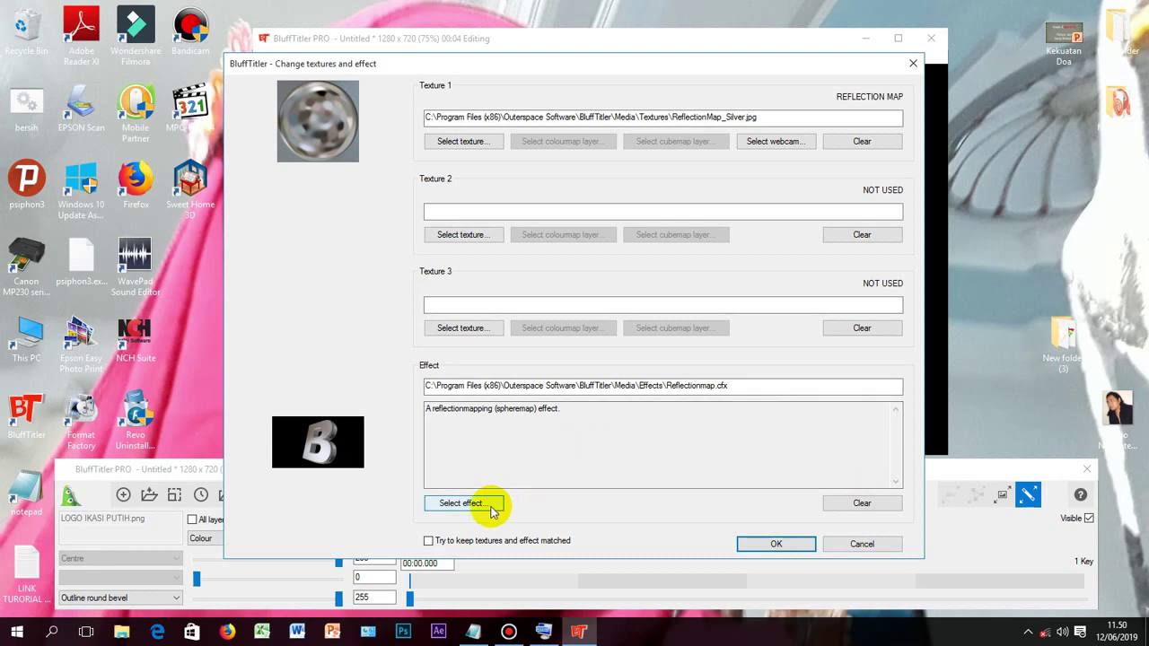
pyautogui.click(461, 504)
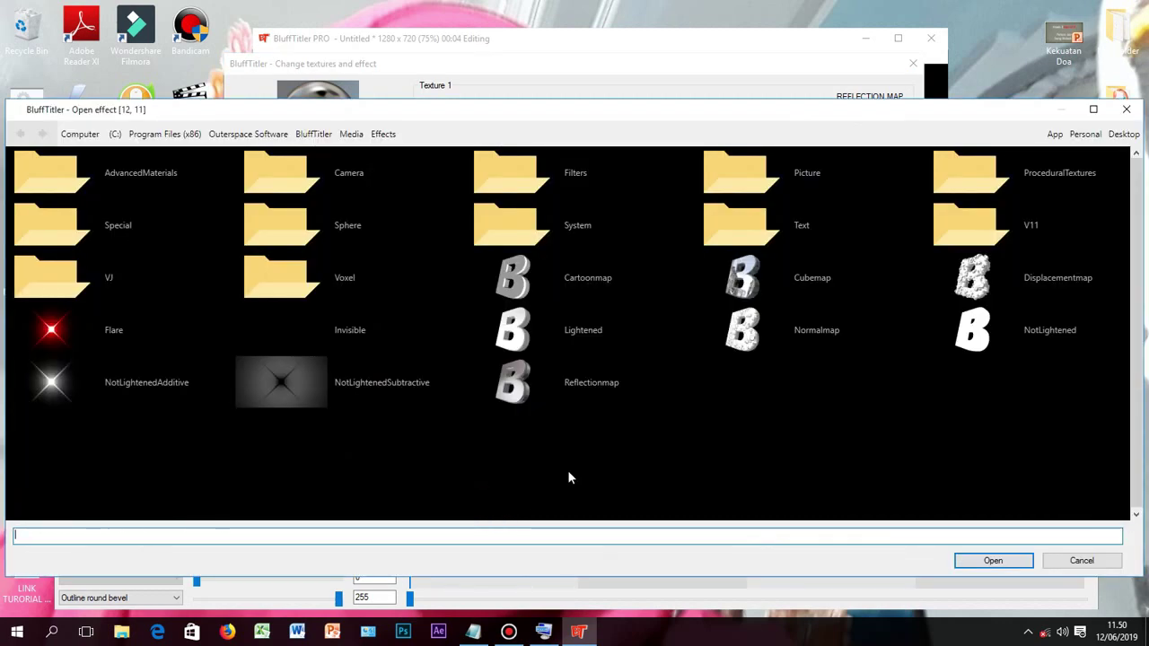
pyautogui.click(397, 147)
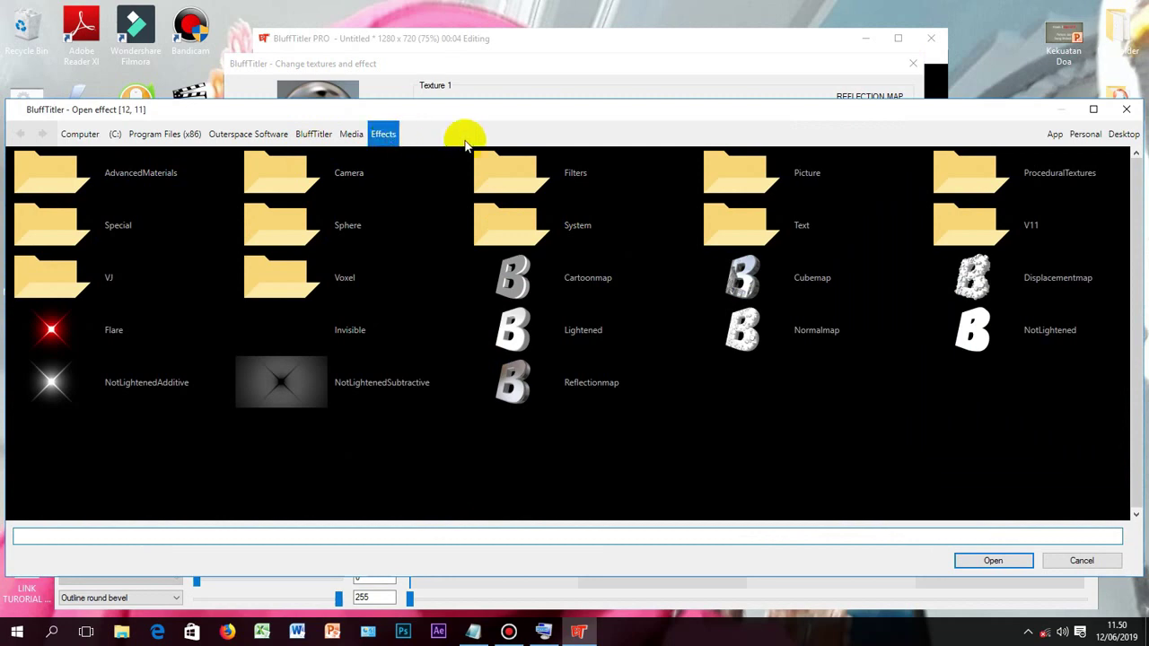
# - Load V11_ReflectiveFloor_CubeMapDDS from the V11 effects folder
pyautogui.click(970, 236)
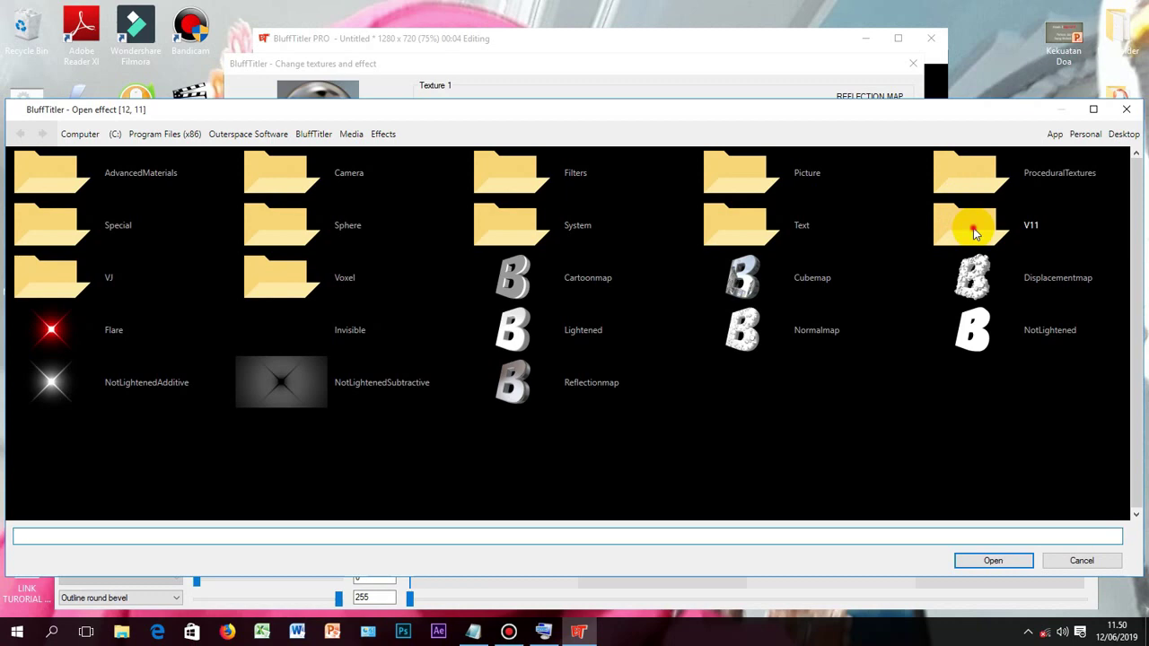
pyautogui.doubleClick(975, 232)
pyautogui.scroll(-1, 609, 420)
pyautogui.scroll(-3, 608, 422)
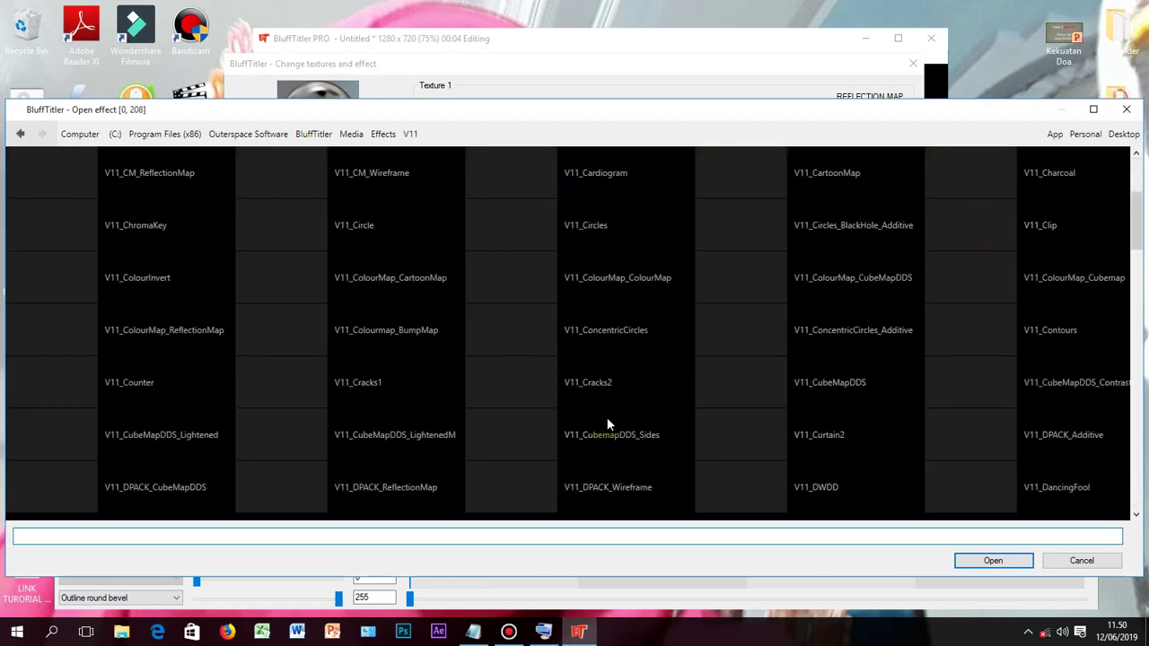
pyautogui.scroll(-2, 608, 423)
pyautogui.scroll(-2, 629, 446)
pyautogui.scroll(-1, 630, 445)
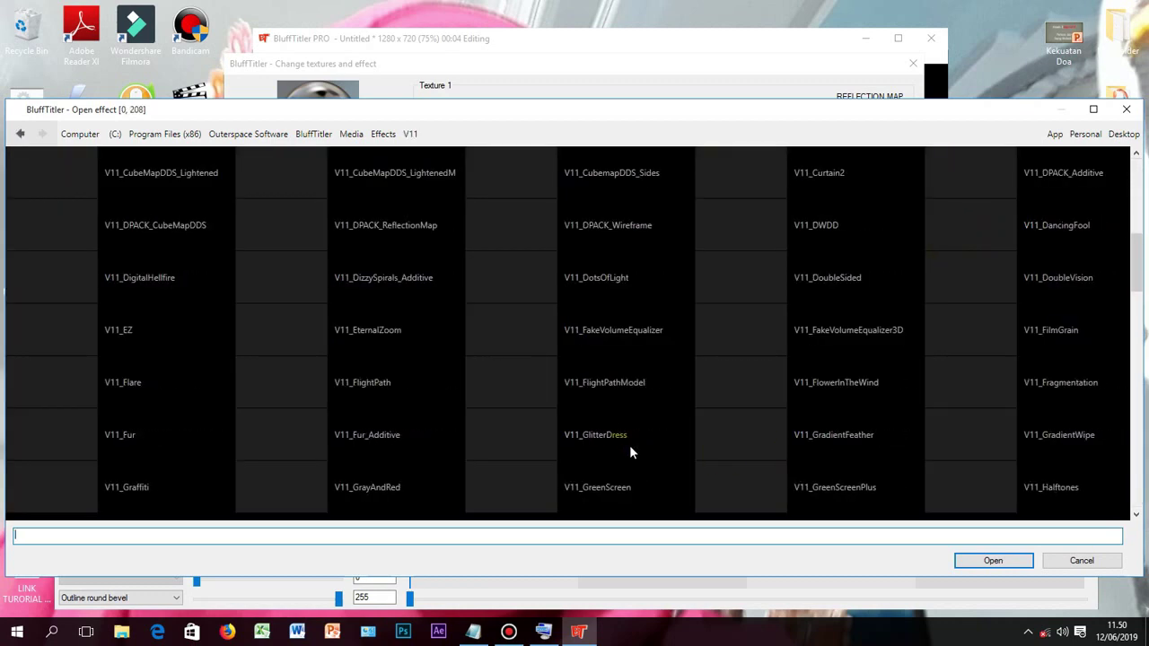
pyautogui.scroll(-3, 630, 446)
pyautogui.scroll(-5, 630, 445)
pyautogui.scroll(-3, 630, 446)
pyautogui.scroll(-3, 630, 454)
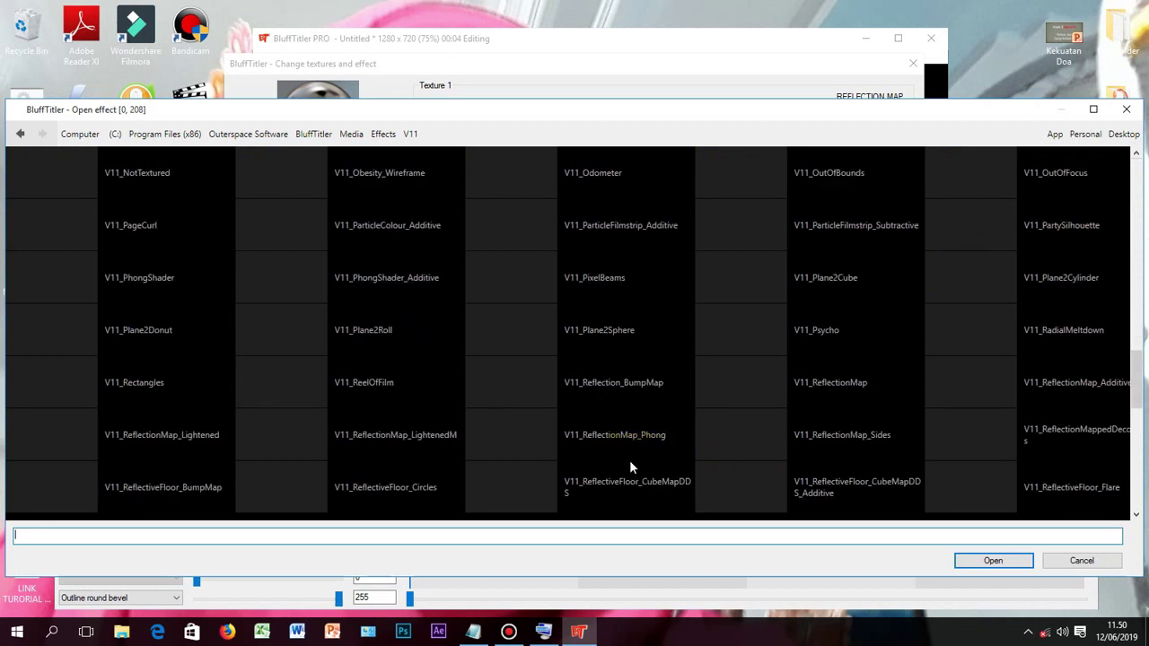
pyautogui.scroll(-1, 621, 492)
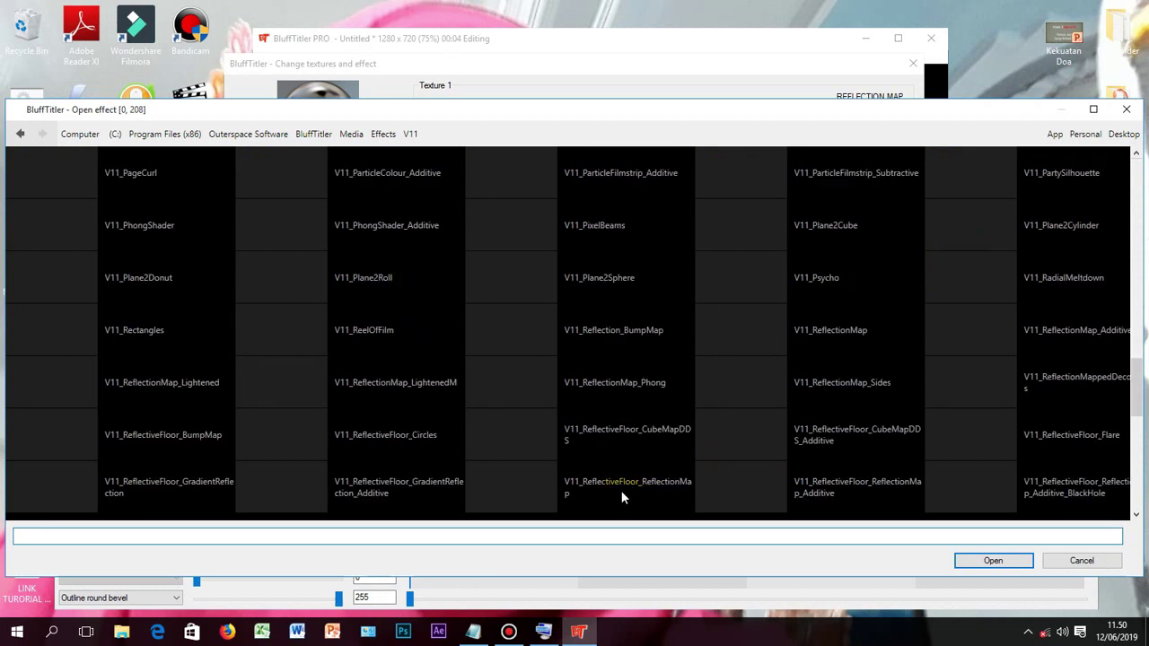
pyautogui.click(680, 432)
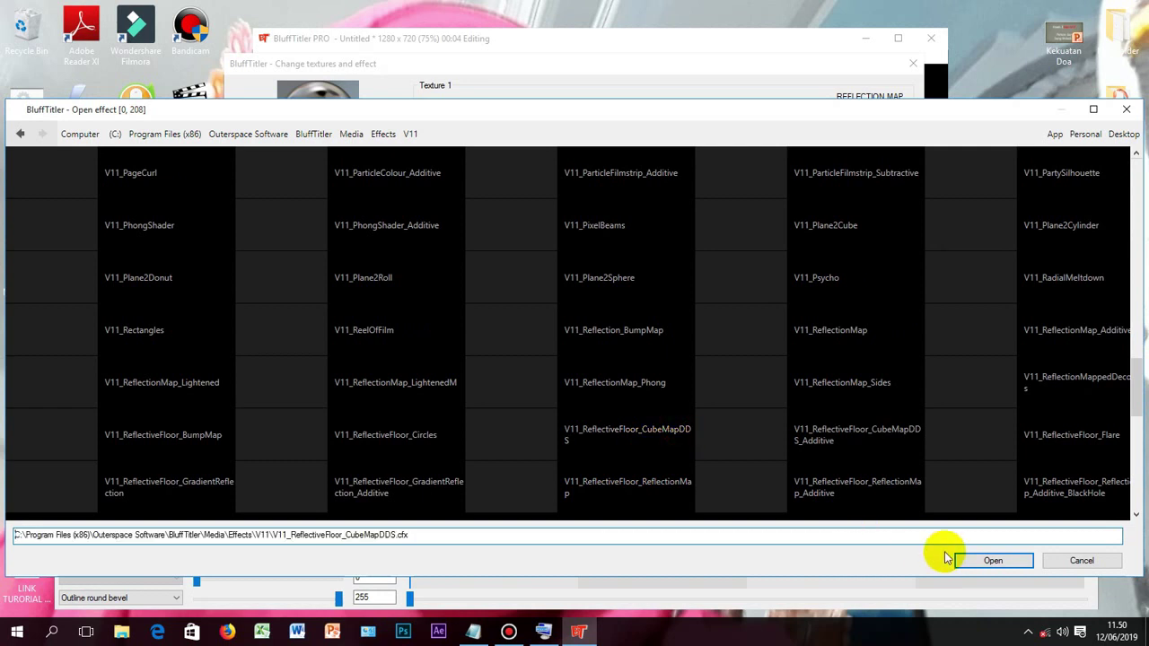
pyautogui.click(993, 563)
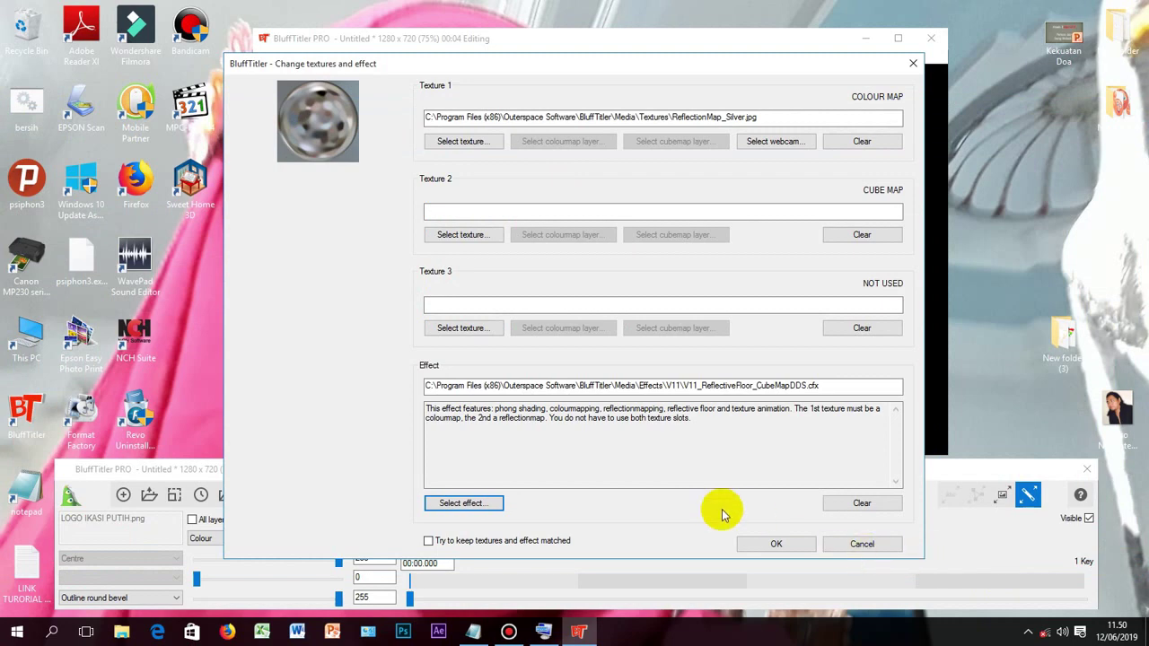
# - Confirm the reflective-floor effect on layer 06, compare it via undo/redo, then open the property list
pyautogui.click(780, 545)
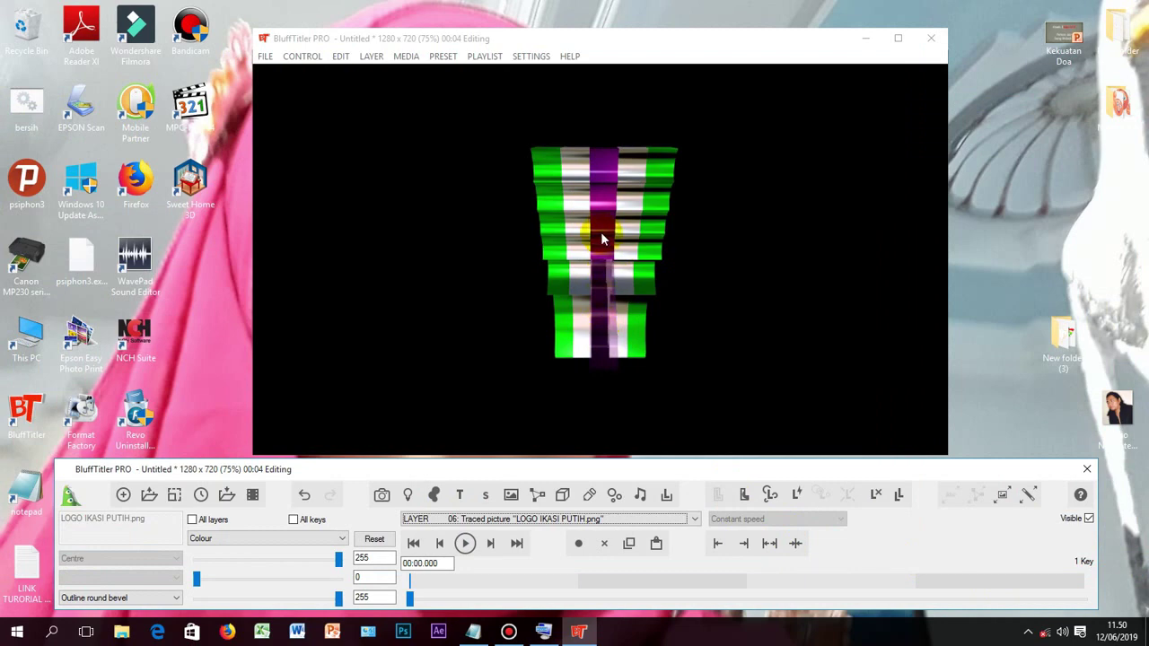
pyautogui.click(341, 55)
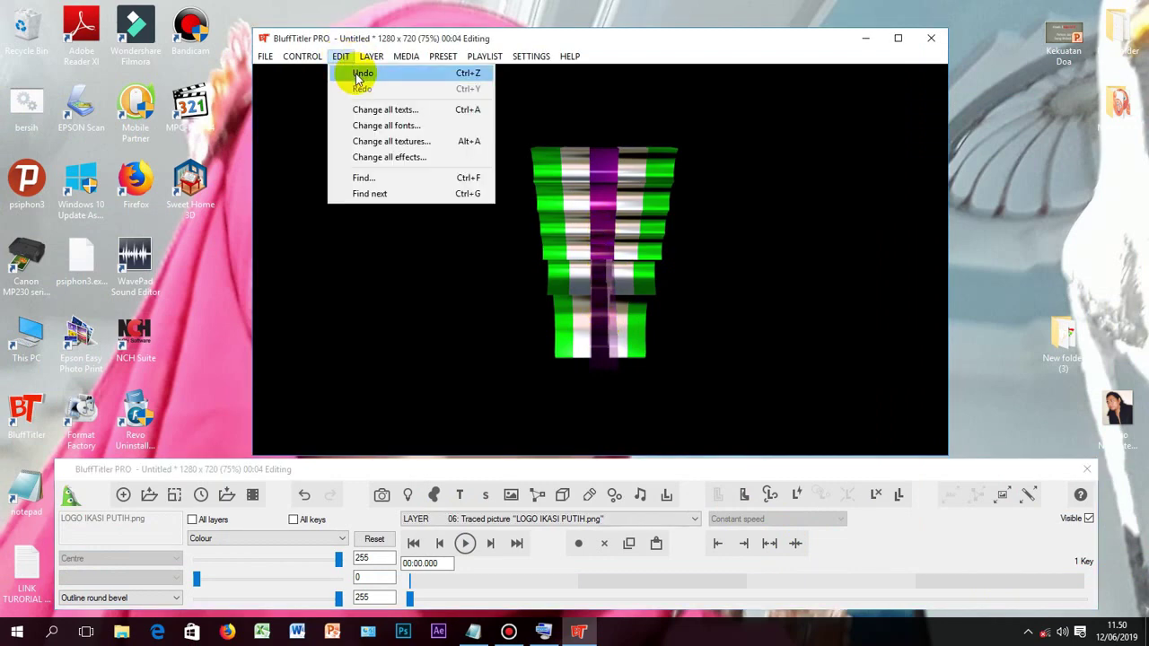
pyautogui.click(357, 76)
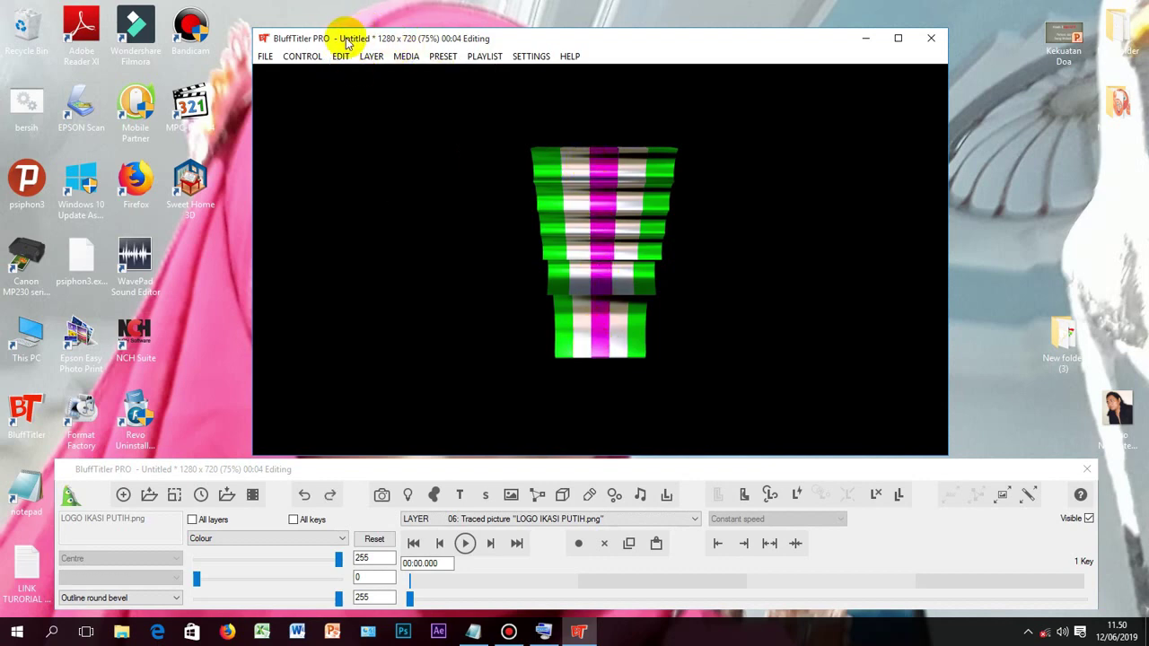
pyautogui.click(342, 55)
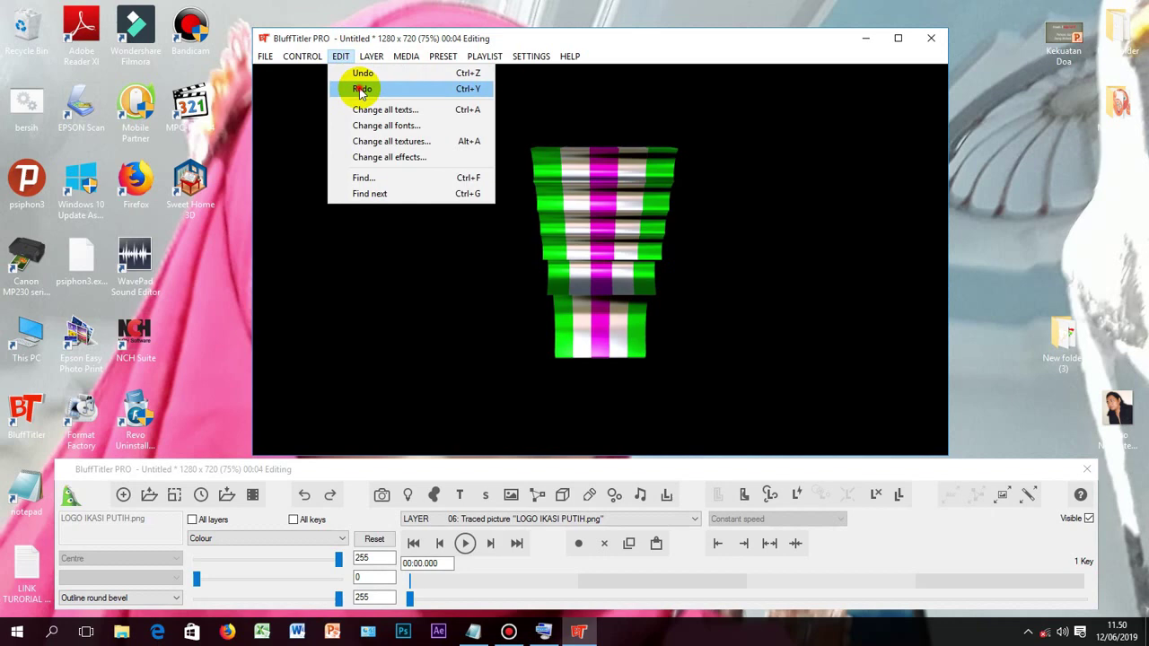
pyautogui.click(360, 89)
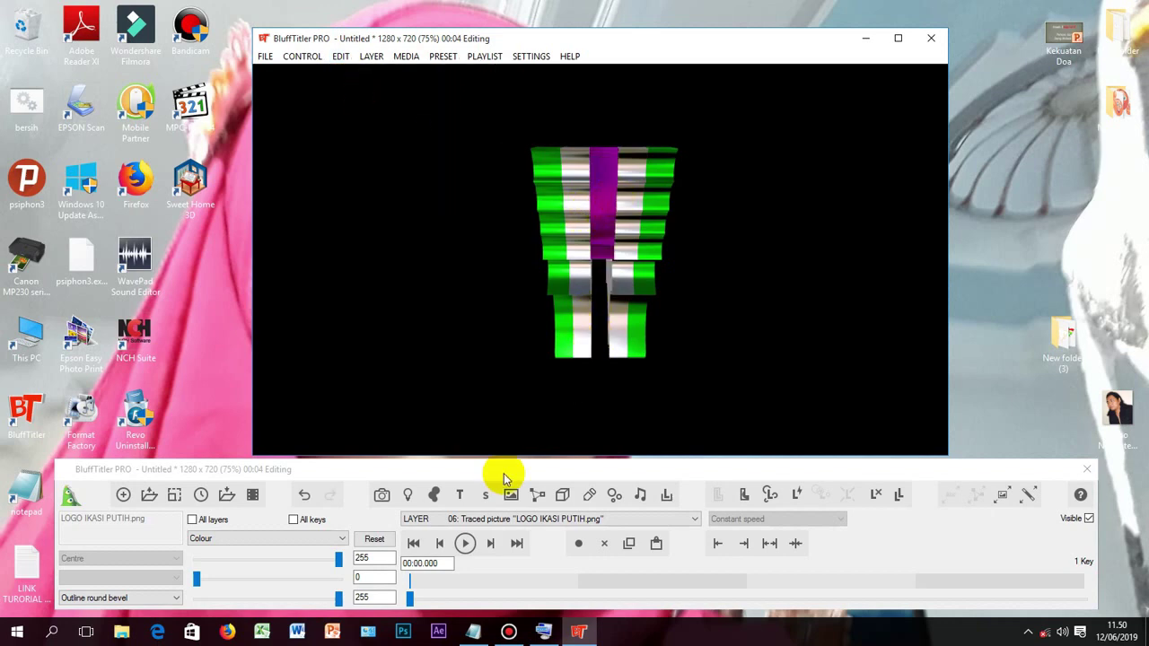
pyautogui.click(344, 541)
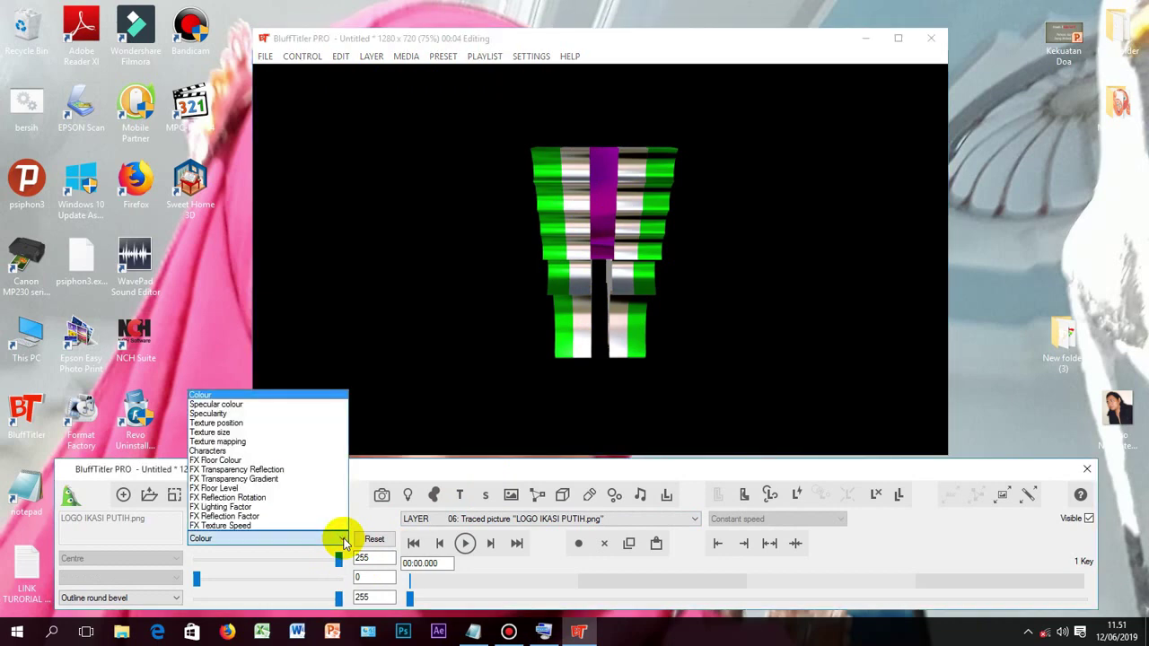
# - Set layer 06's FX Floor Level to -100
pyautogui.click(308, 496)
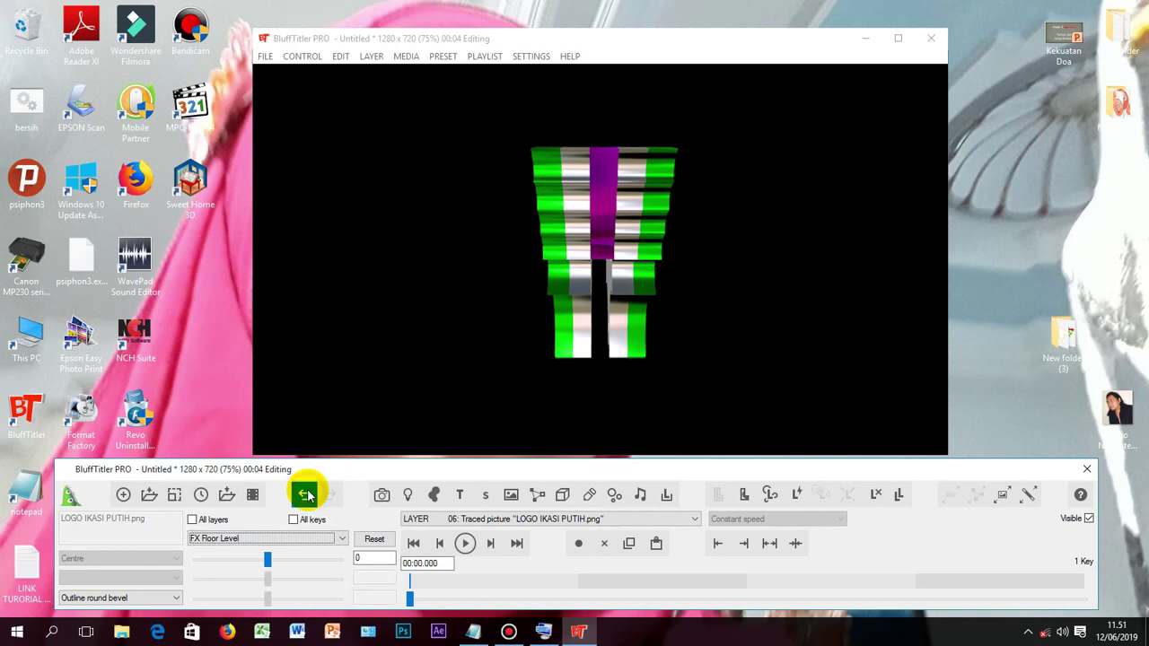
pyautogui.click(268, 558)
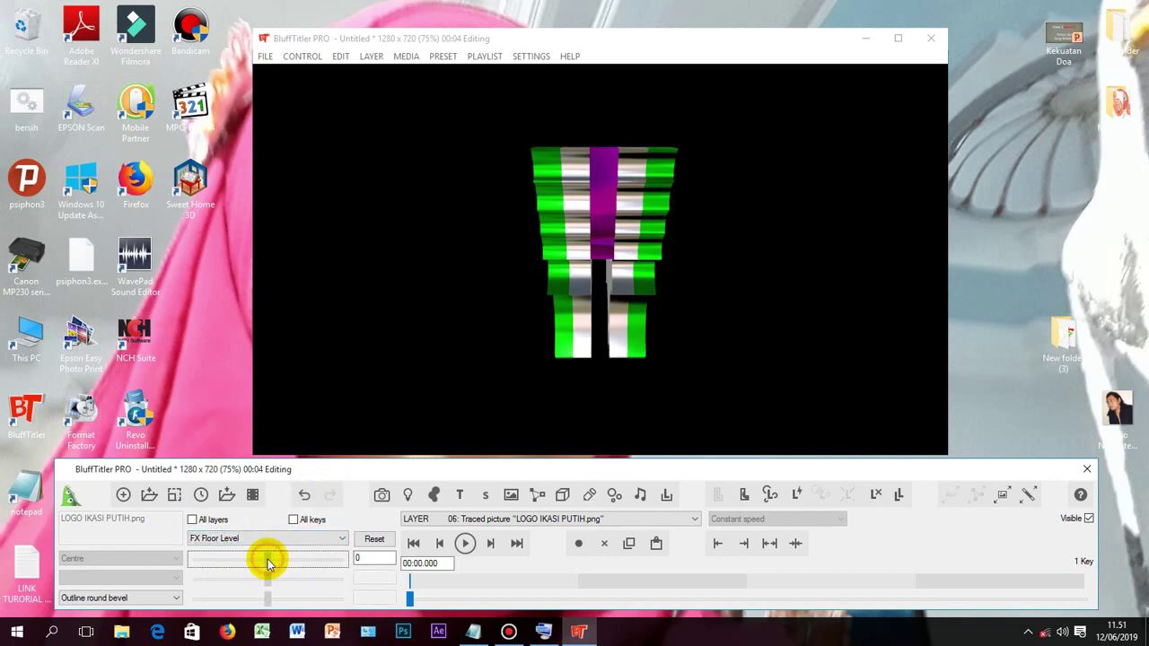
pyautogui.moveTo(267, 562); pyautogui.dragTo(188, 558)
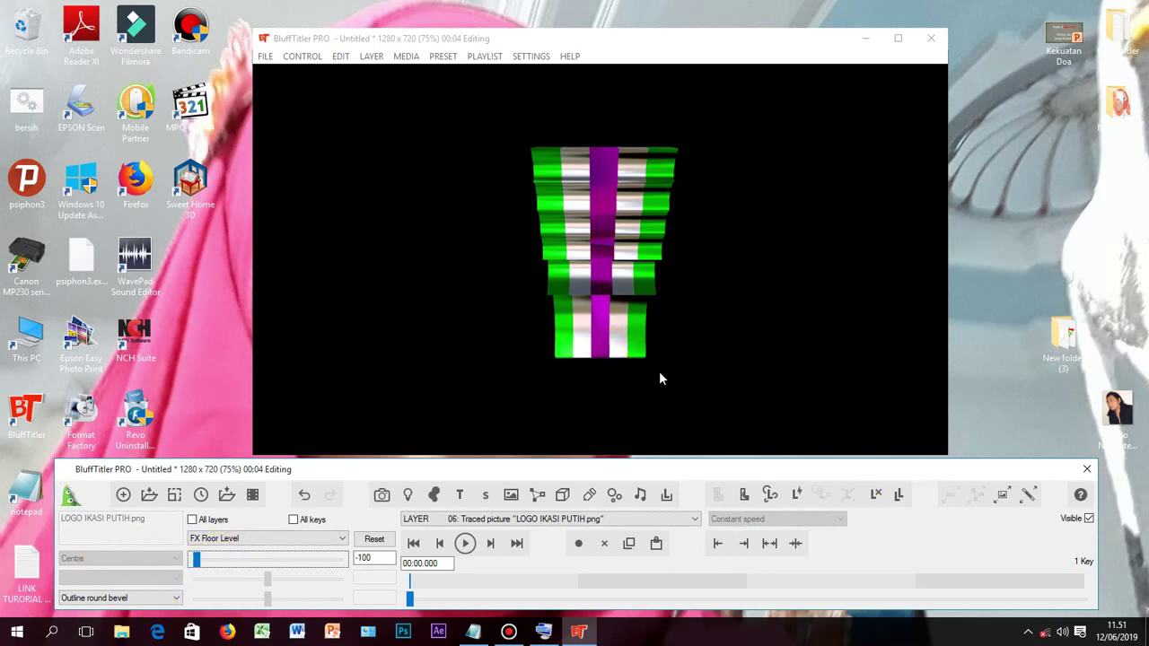
pyautogui.click(696, 519)
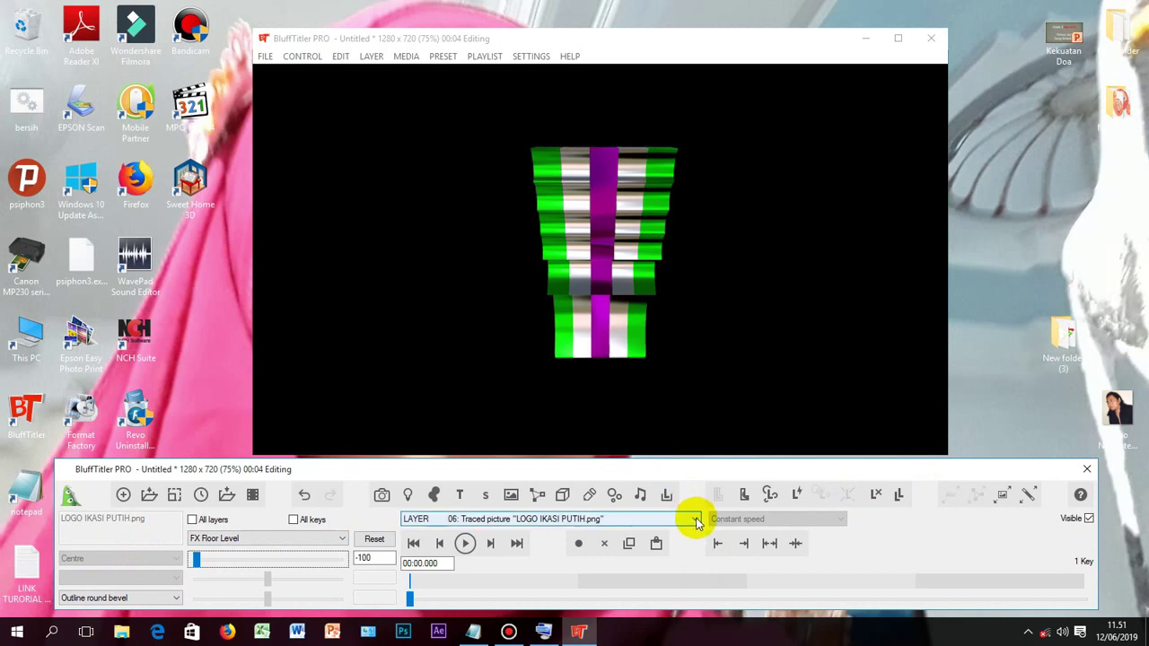
pyautogui.click(697, 521)
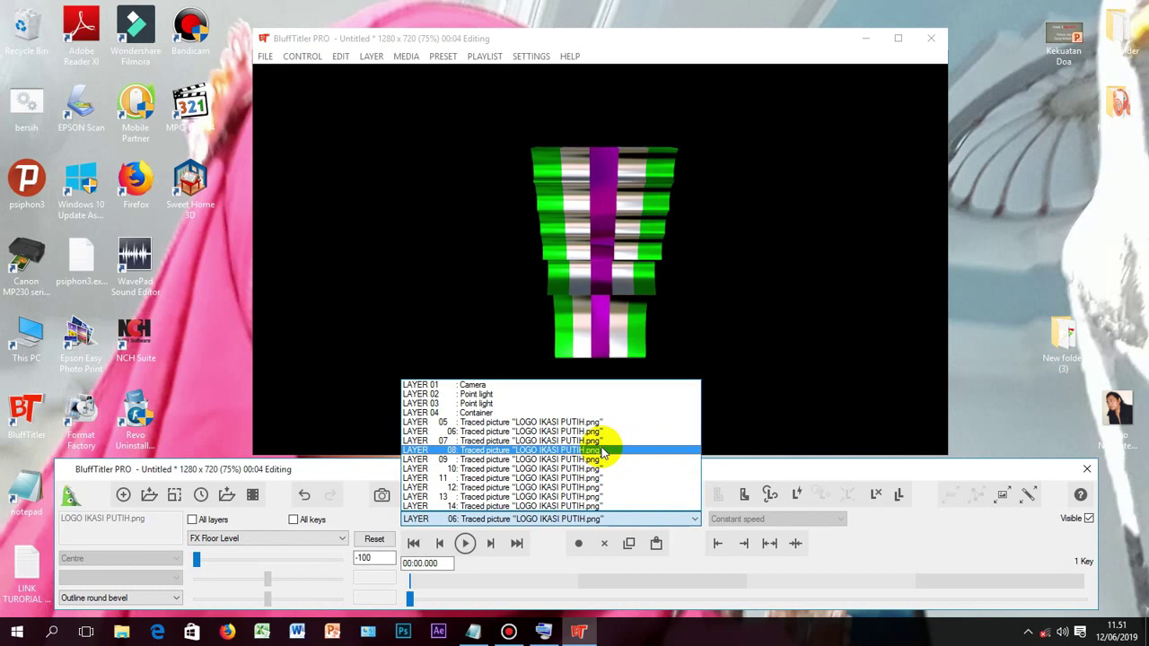
# - Apply the V11_ReflectiveFloor_CubeMapDDS effect to layer 08
pyautogui.click(603, 451)
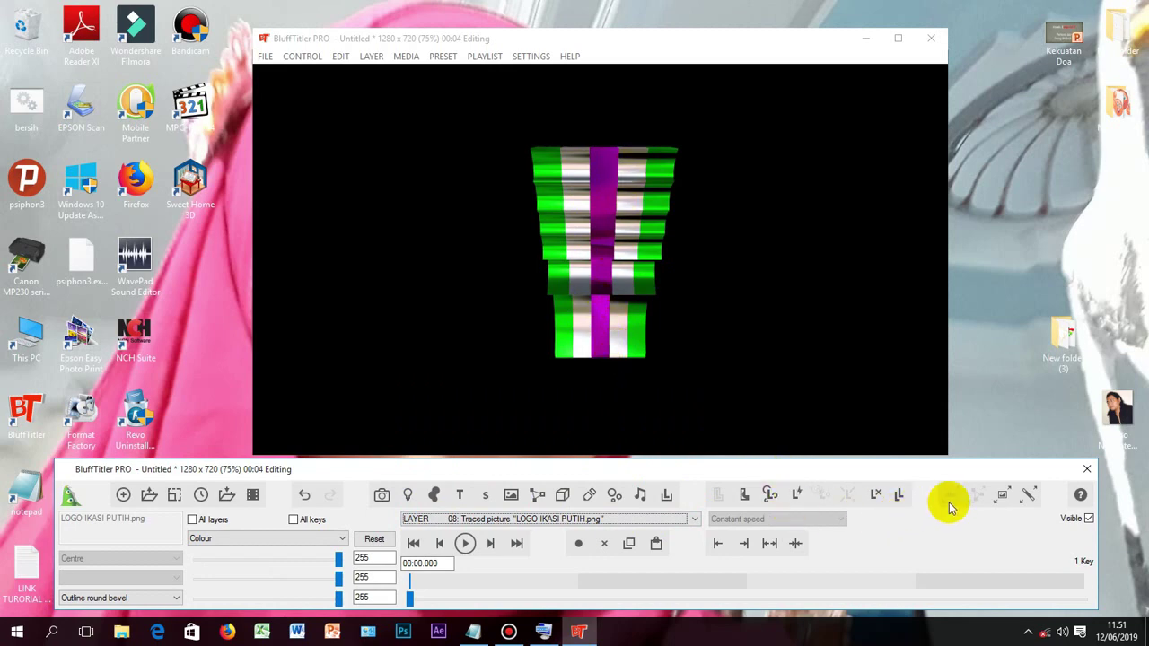
pyautogui.click(1029, 495)
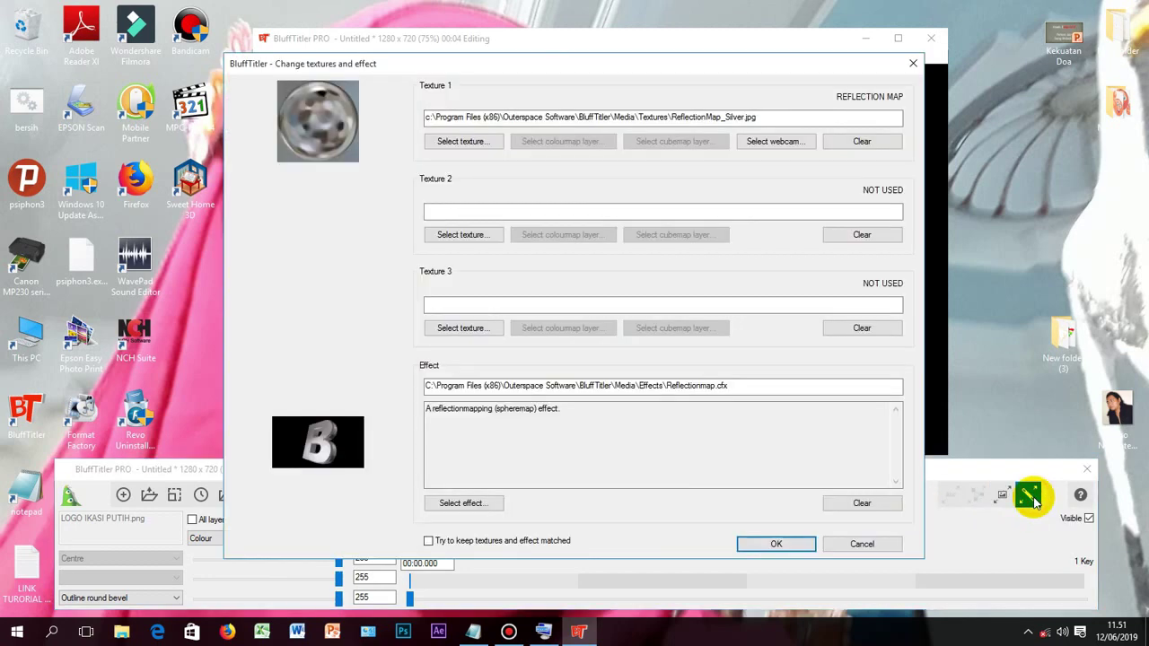
pyautogui.click(451, 504)
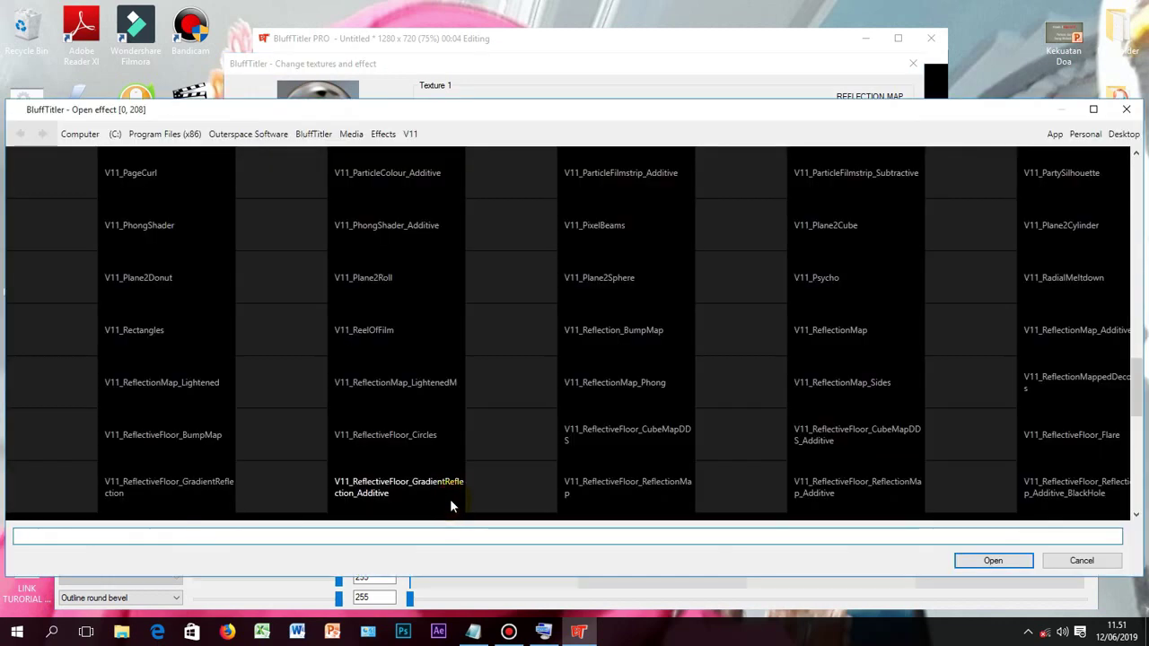
pyautogui.click(653, 434)
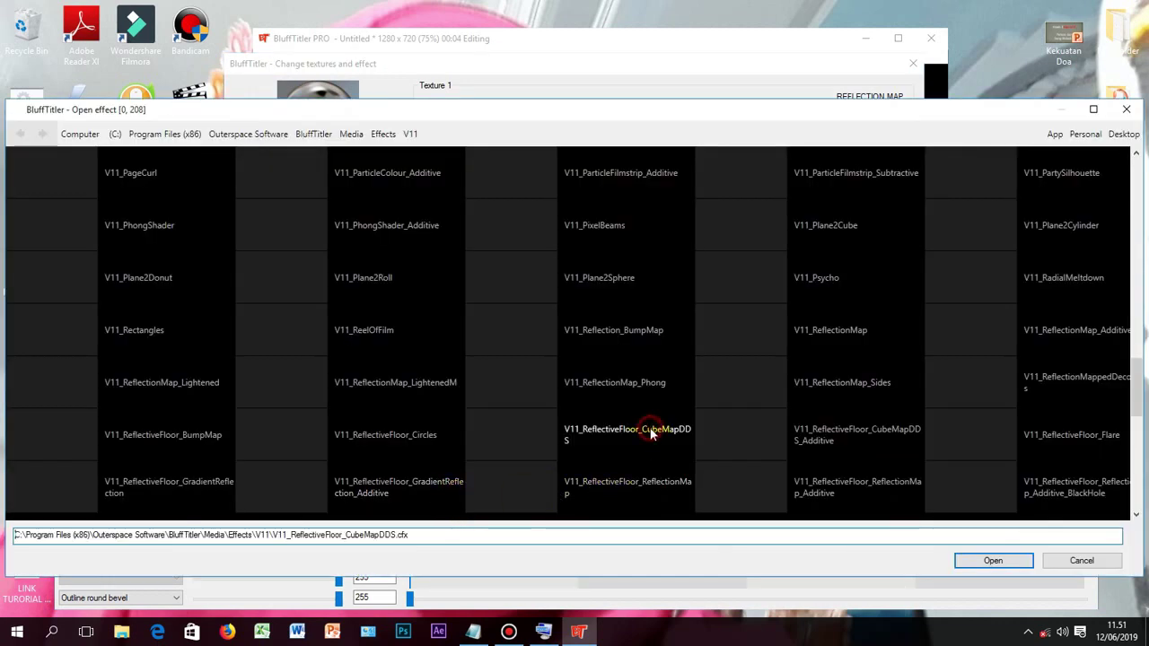
pyautogui.click(988, 562)
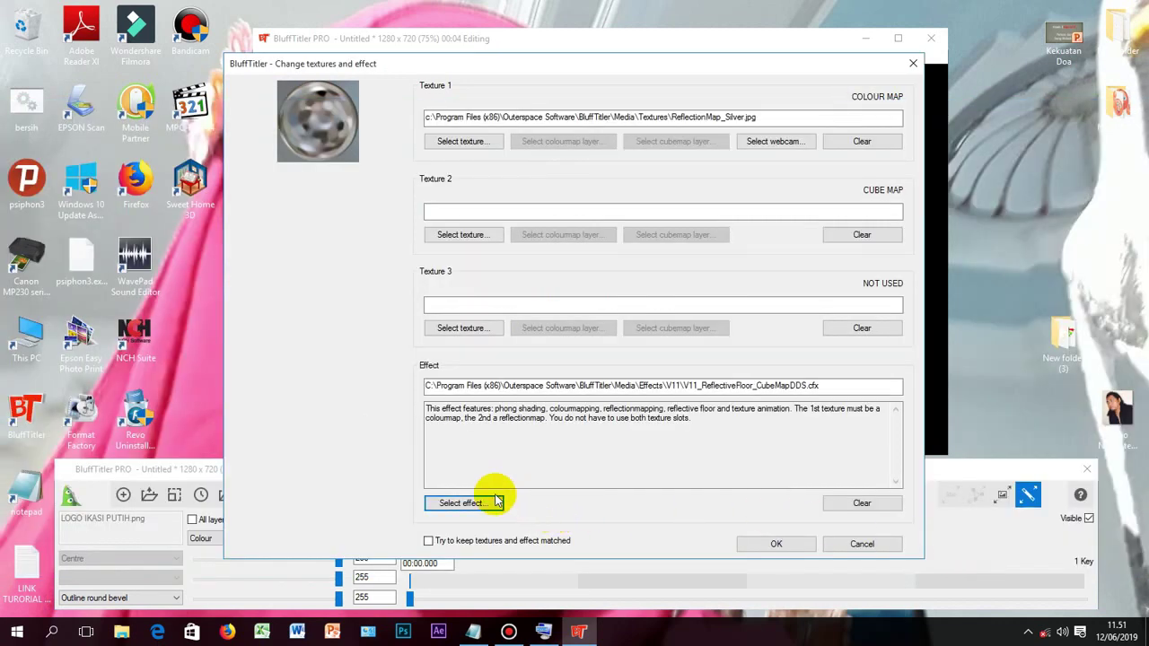
pyautogui.click(789, 545)
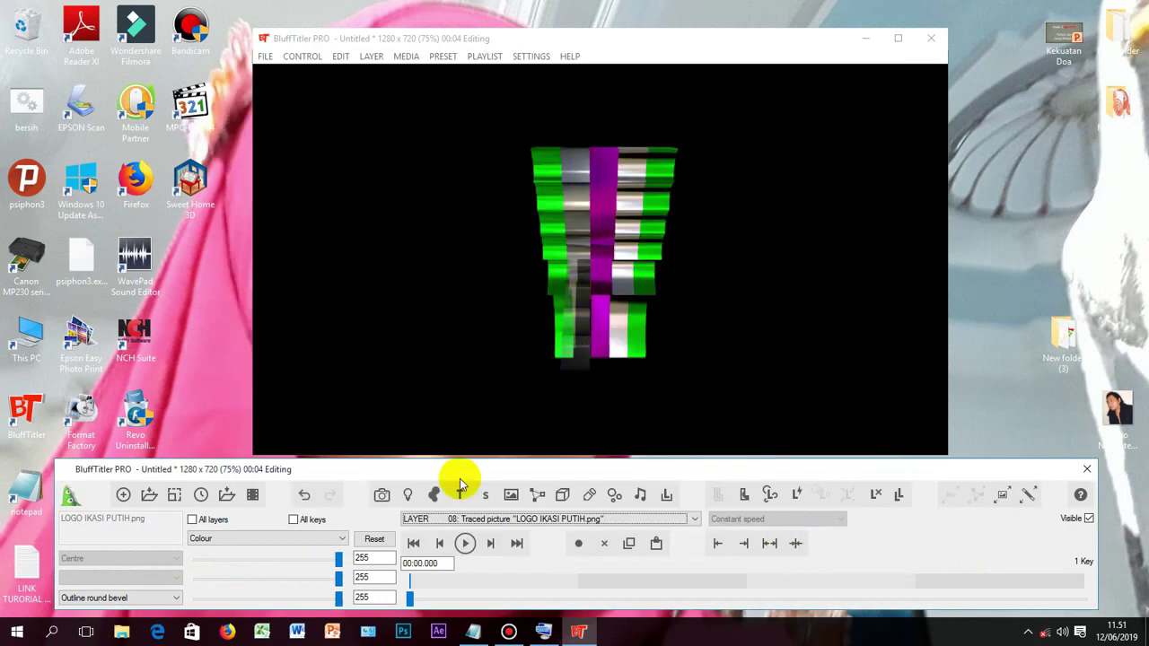
# - Set layer 08's FX Floor Level to -100
pyautogui.click(342, 538)
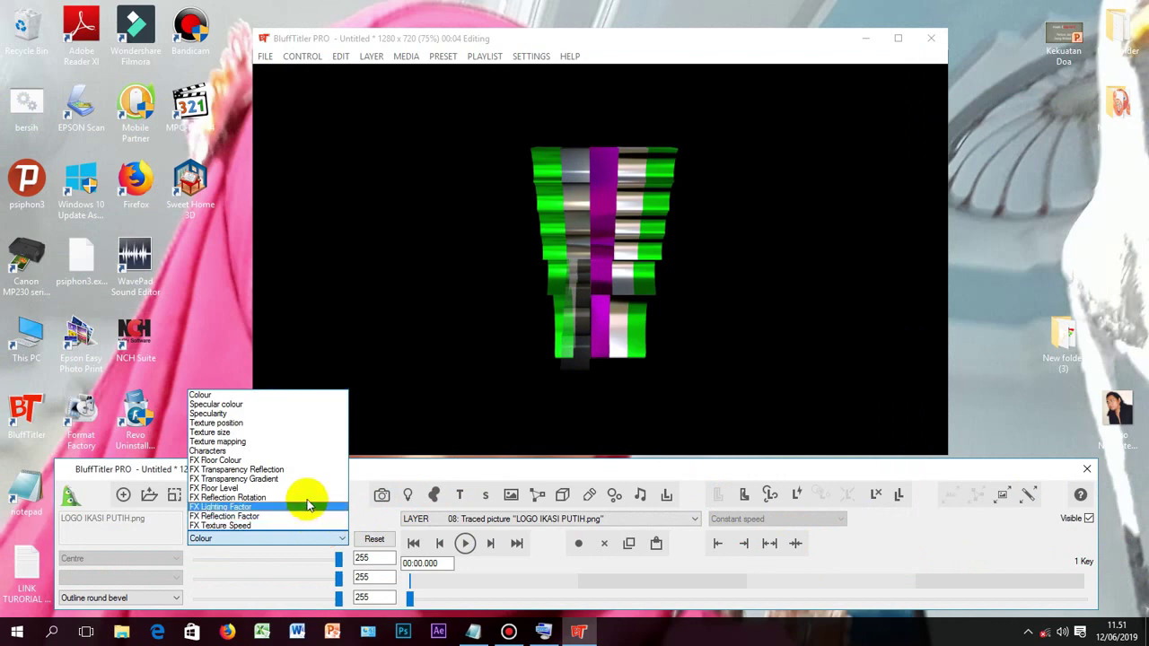
pyautogui.click(310, 497)
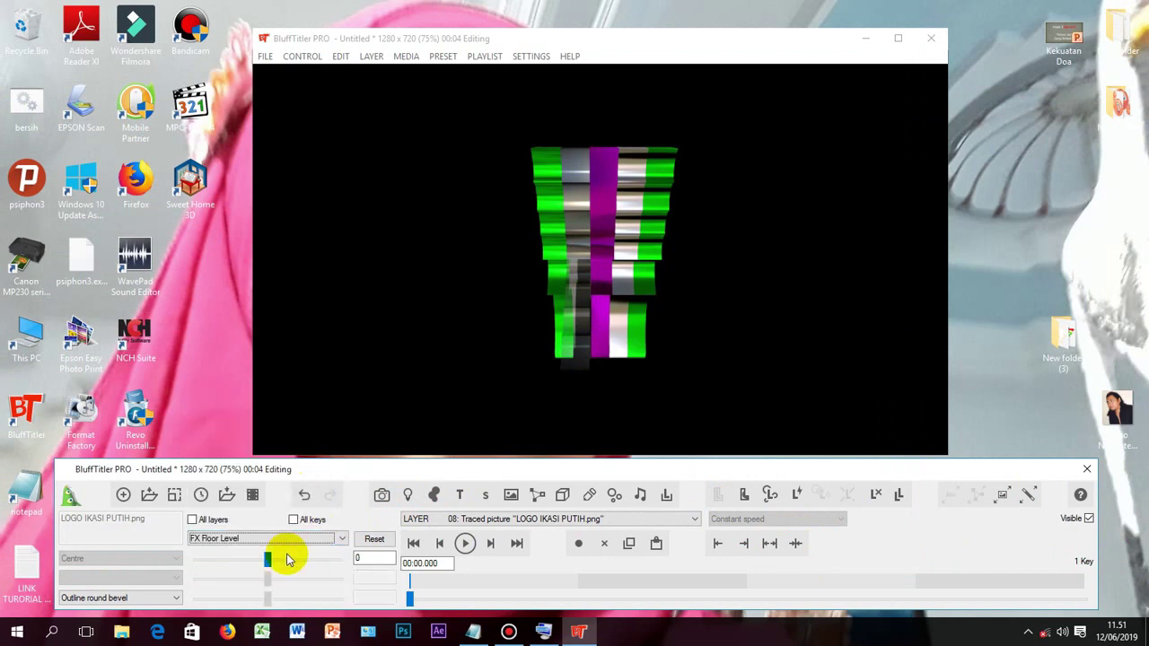
pyautogui.moveTo(267, 558); pyautogui.dragTo(175, 559)
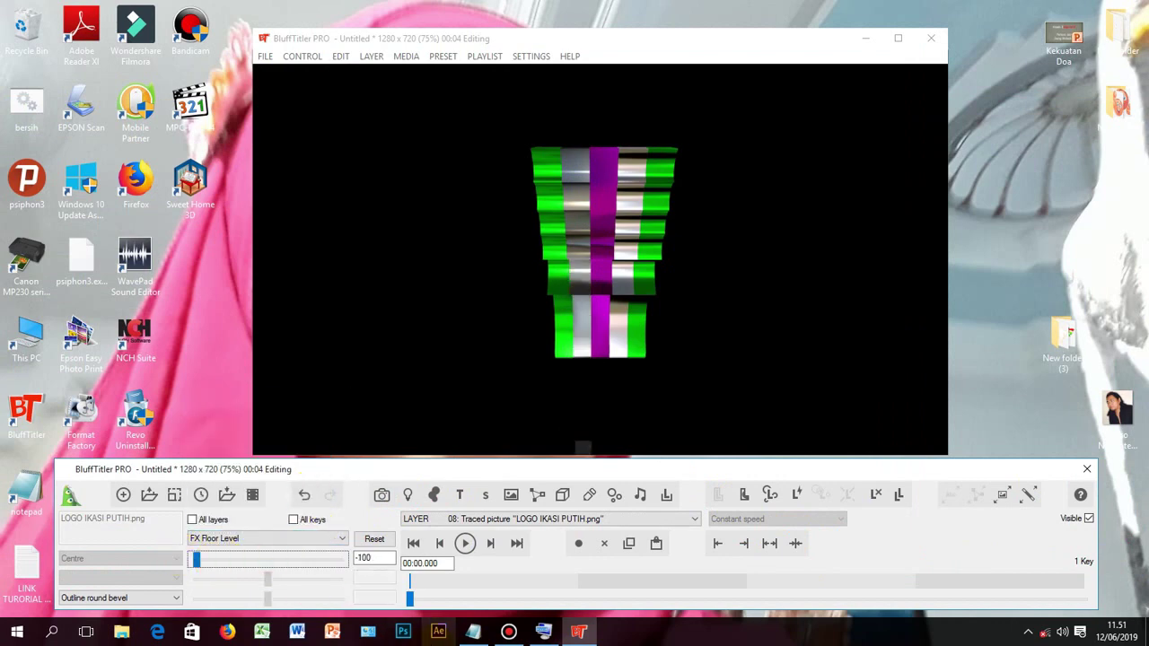
# - Apply the V11_ReflectiveFloor_CubeMapDDS effect to layer 10
pyautogui.click(697, 521)
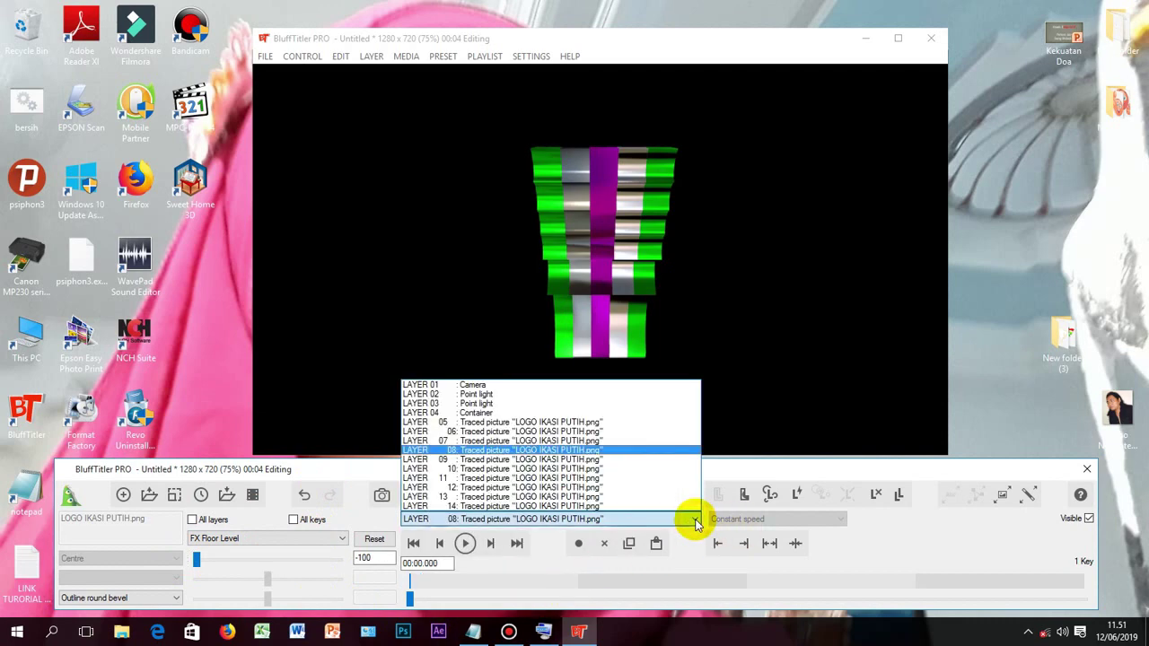
pyautogui.click(556, 471)
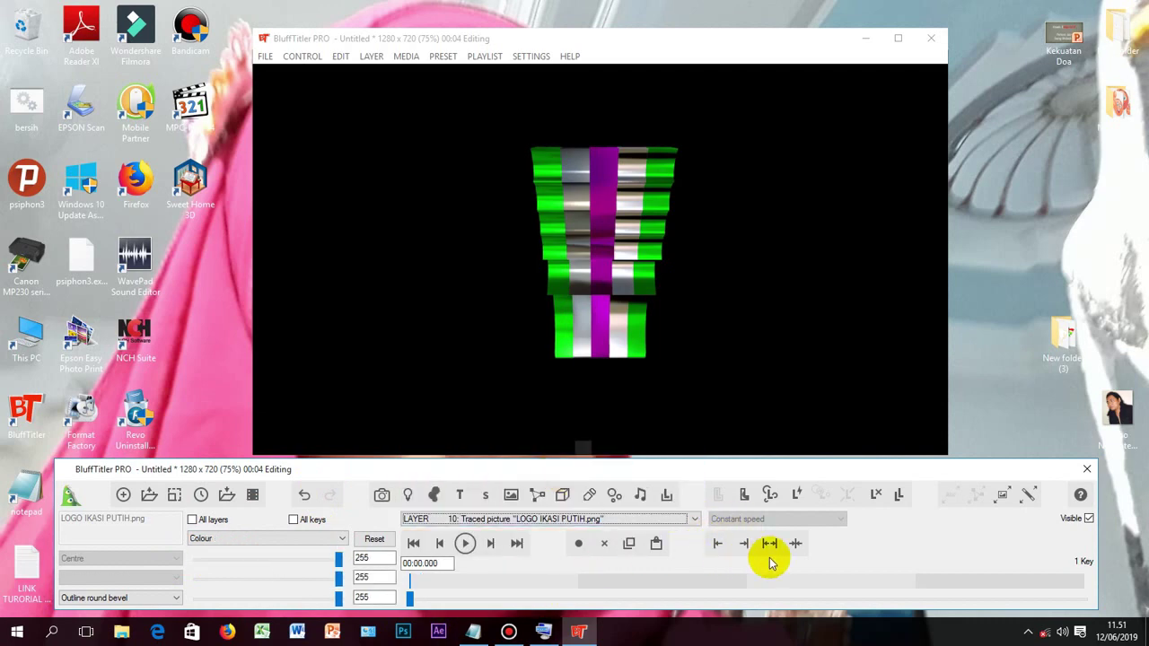
pyautogui.click(1037, 508)
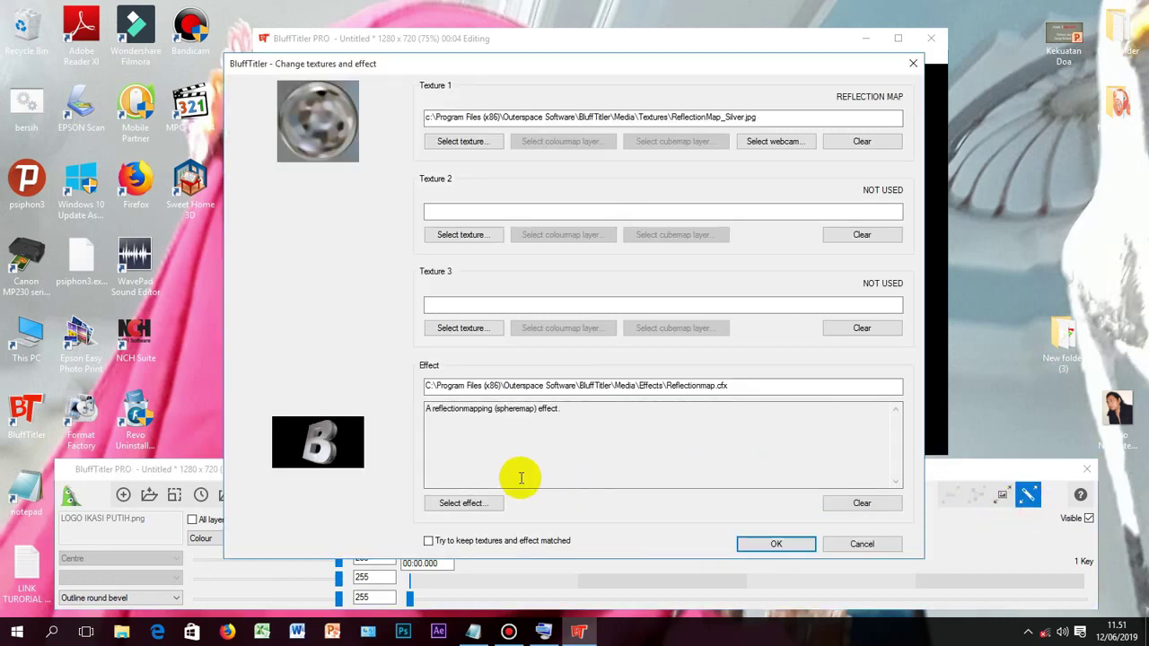
pyautogui.click(469, 503)
pyautogui.click(619, 431)
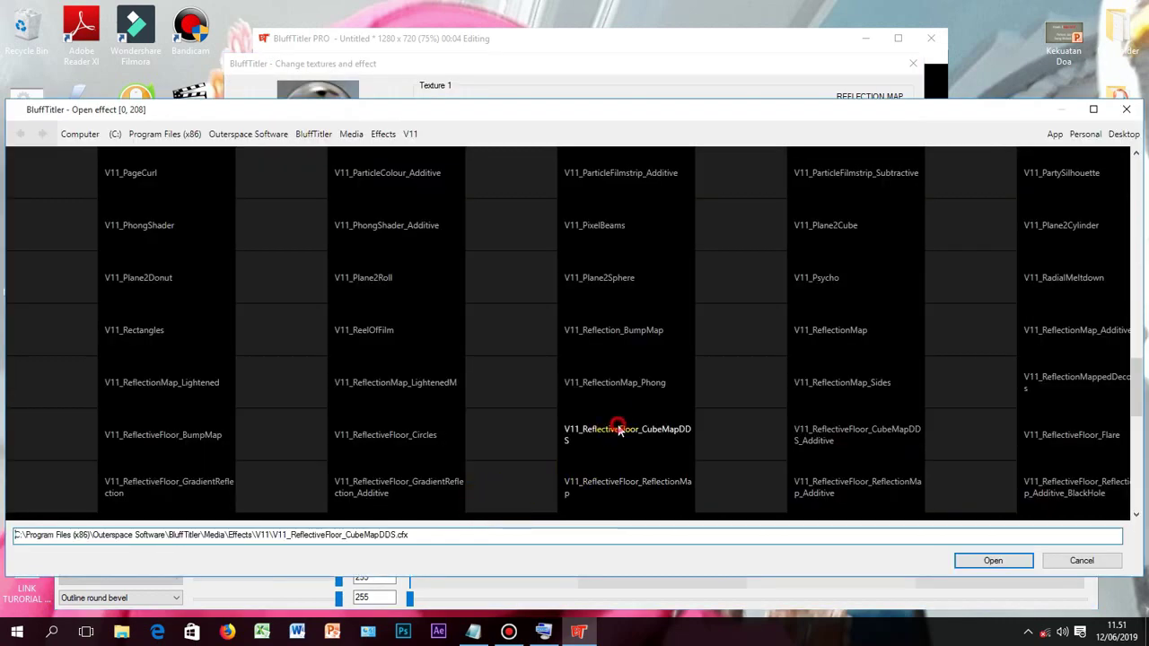
pyautogui.click(993, 561)
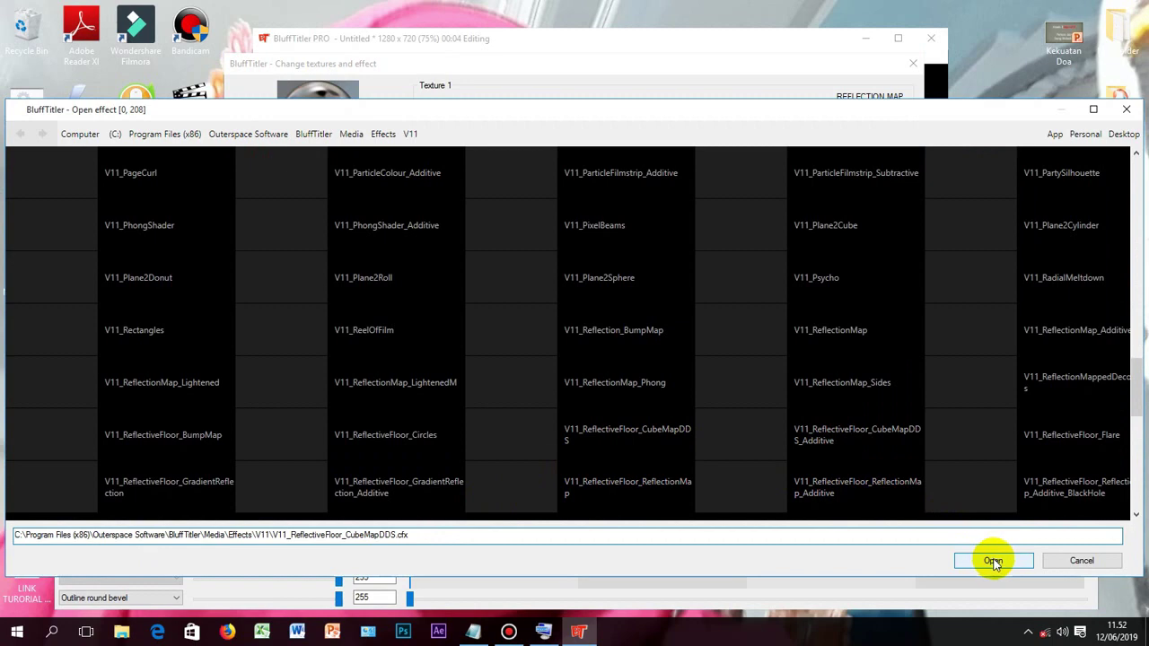
pyautogui.click(993, 561)
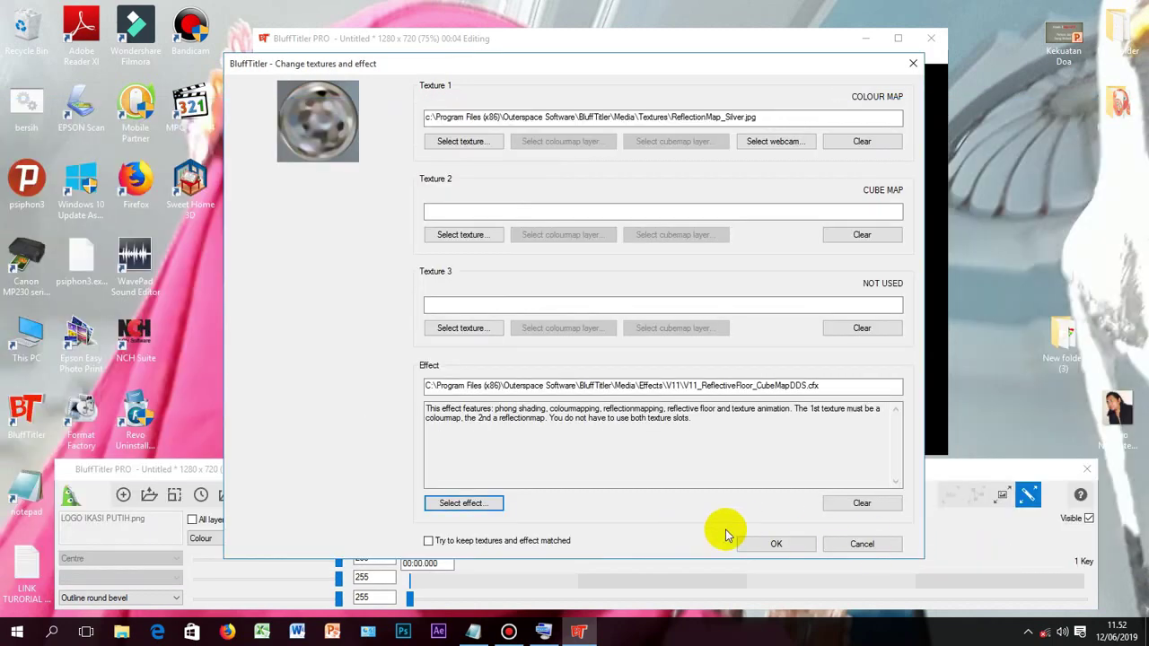
pyautogui.click(781, 543)
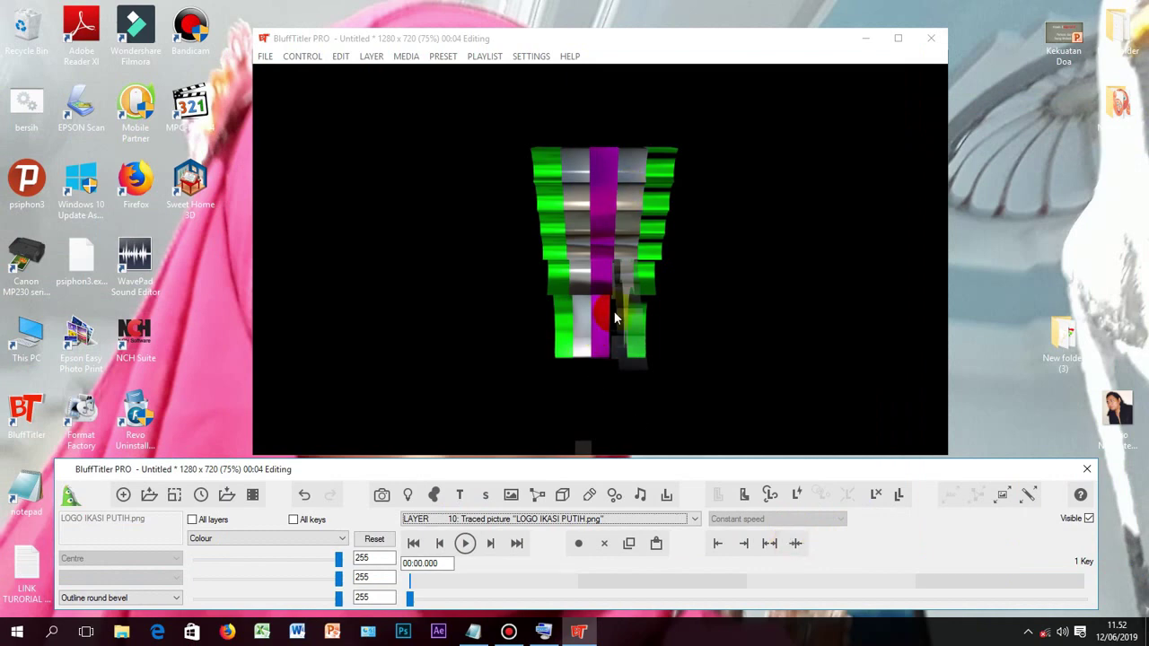
# - Set layer 10's FX Floor Level to -100
pyautogui.click(337, 528)
pyautogui.click(334, 539)
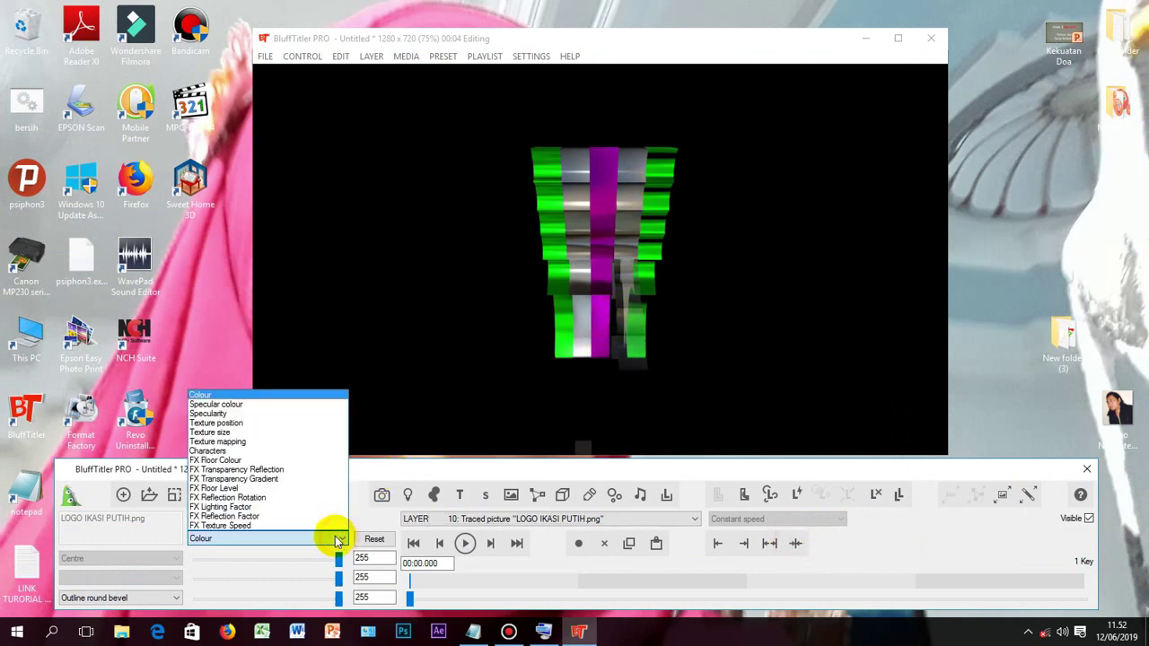
pyautogui.click(308, 489)
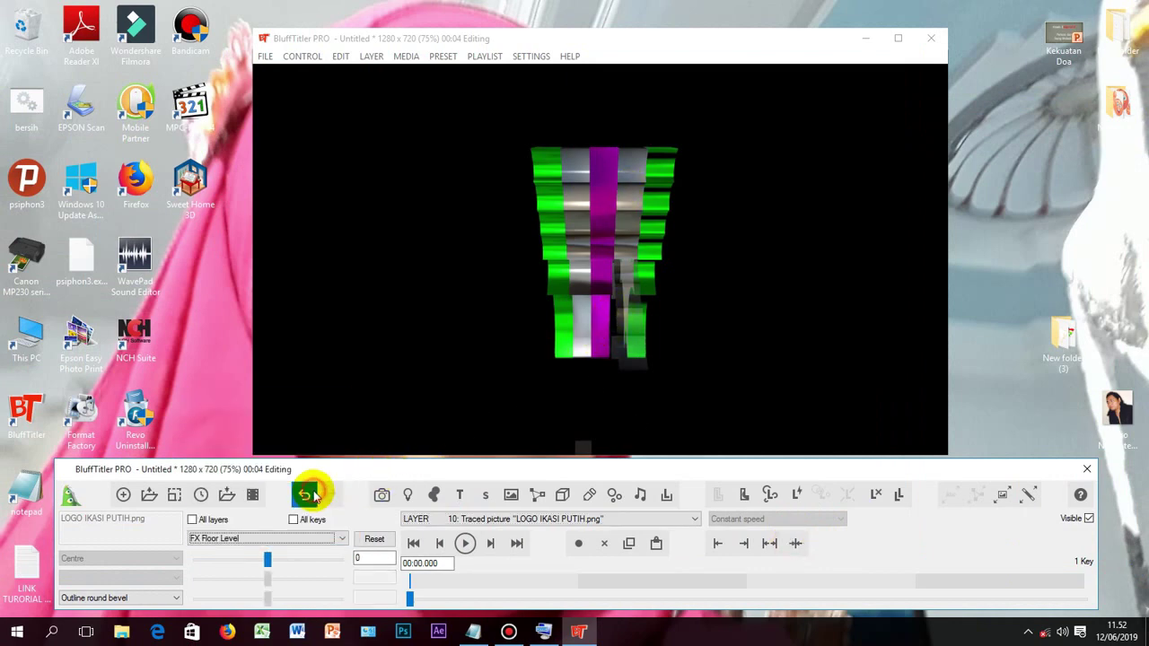
pyautogui.moveTo(269, 562); pyautogui.dragTo(164, 558)
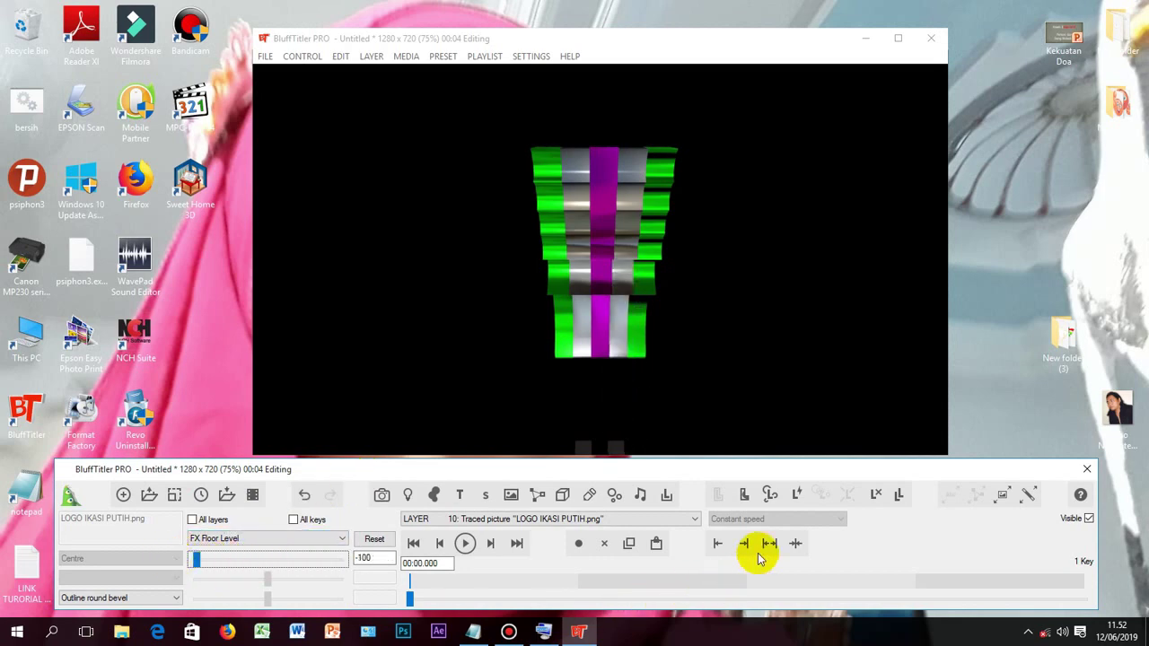
pyautogui.click(697, 521)
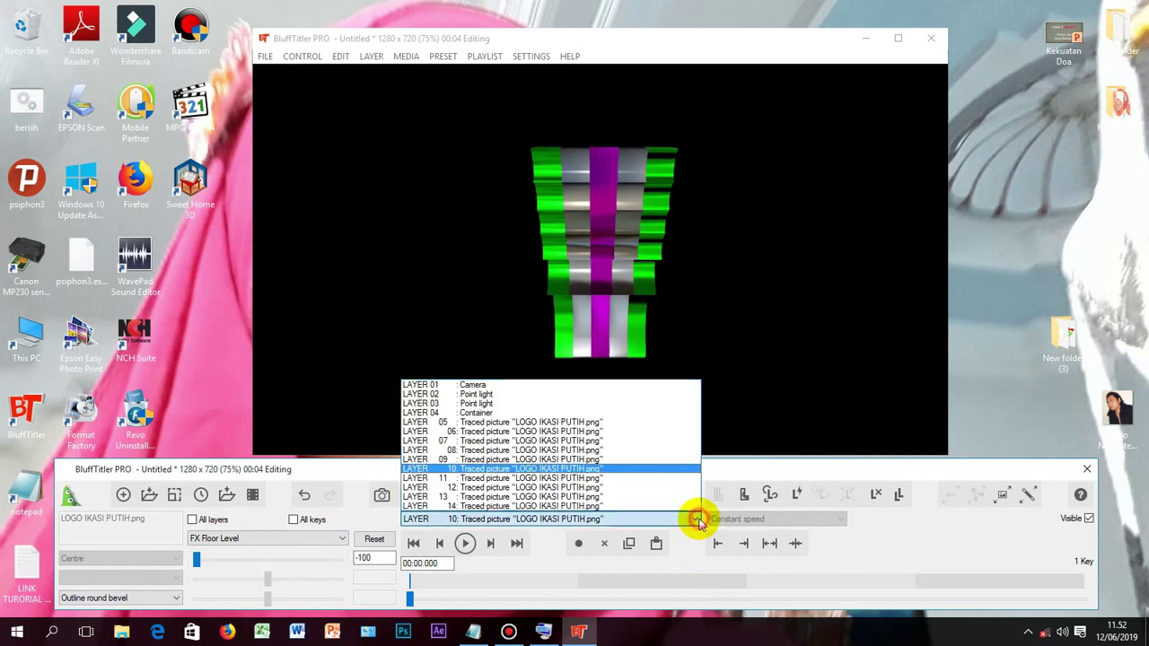
# - Apply the V11_ReflectiveFloor_CubeMapDDS effect to layer 12
pyautogui.click(600, 488)
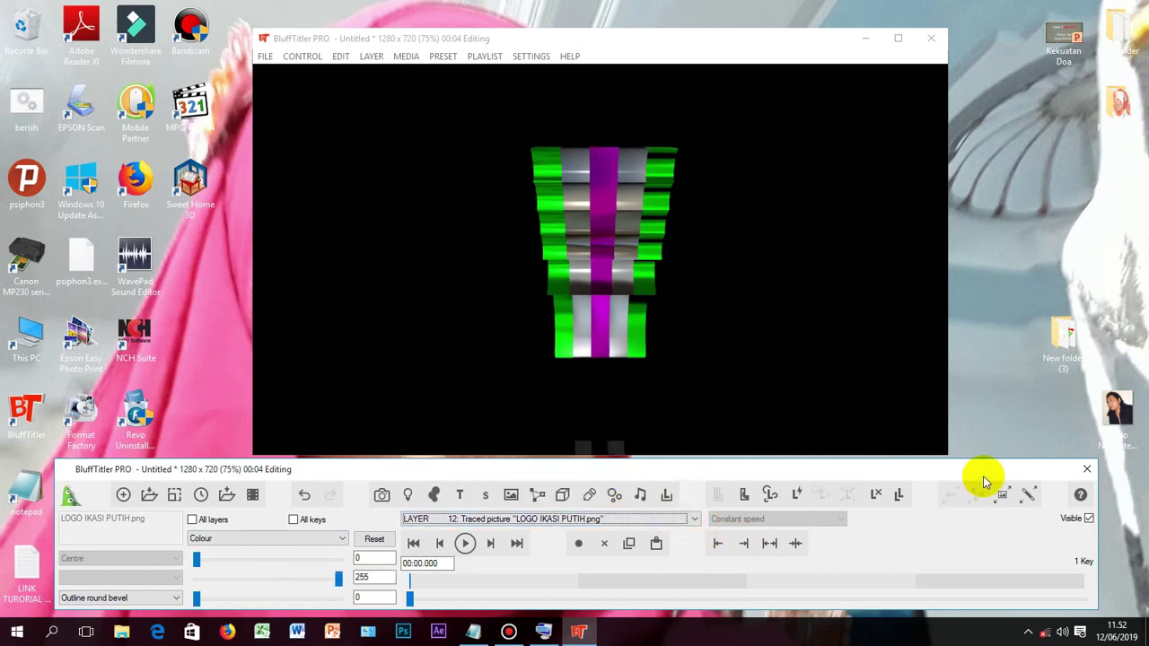
pyautogui.click(1028, 495)
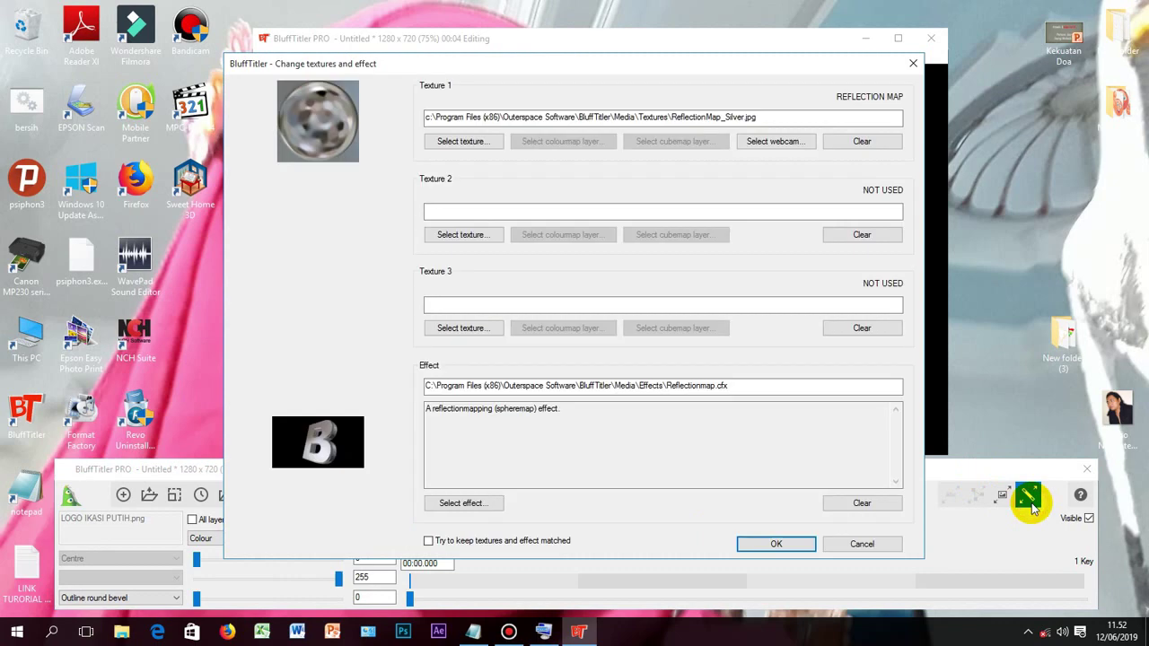
pyautogui.click(485, 505)
pyautogui.click(580, 437)
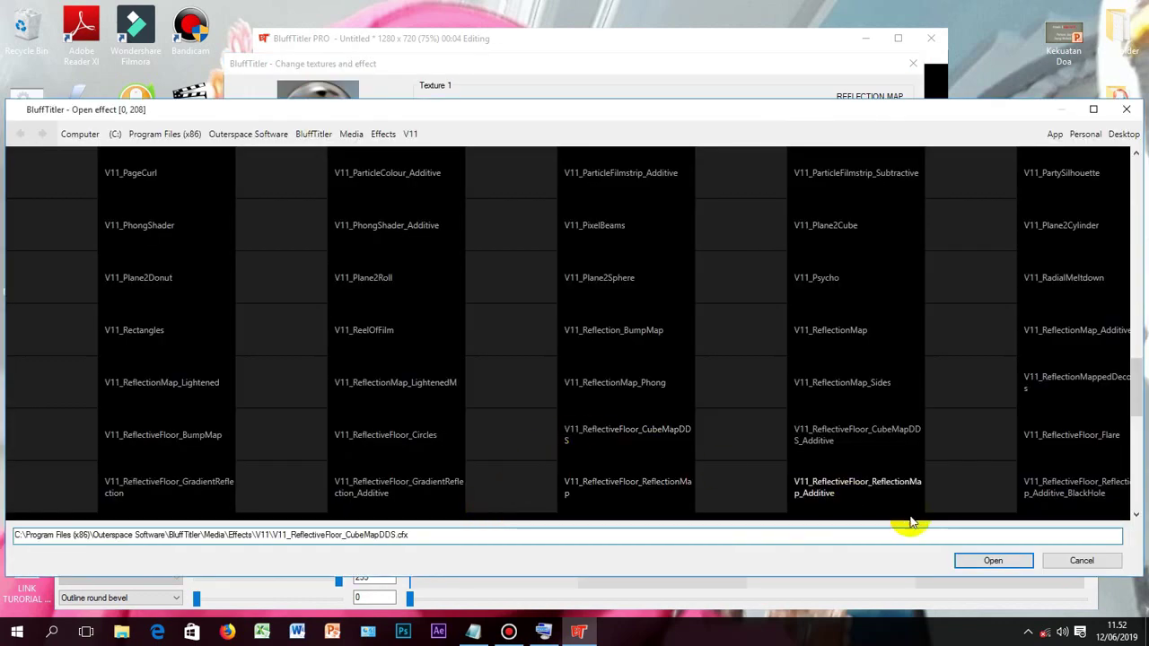
pyautogui.click(967, 561)
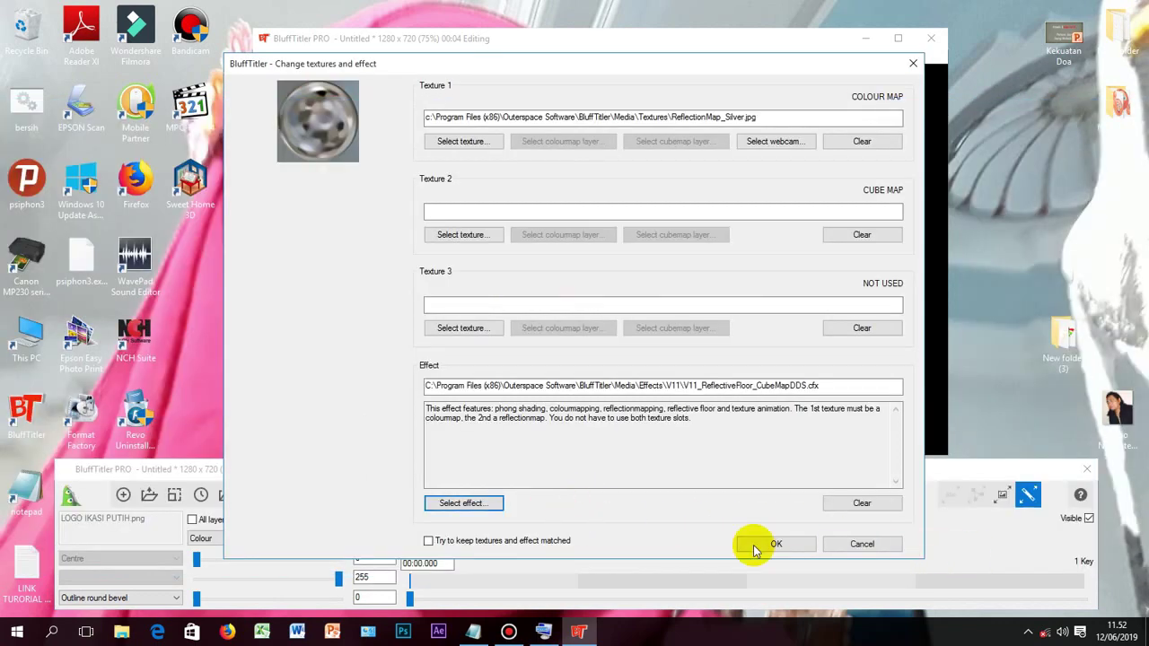
pyautogui.click(780, 546)
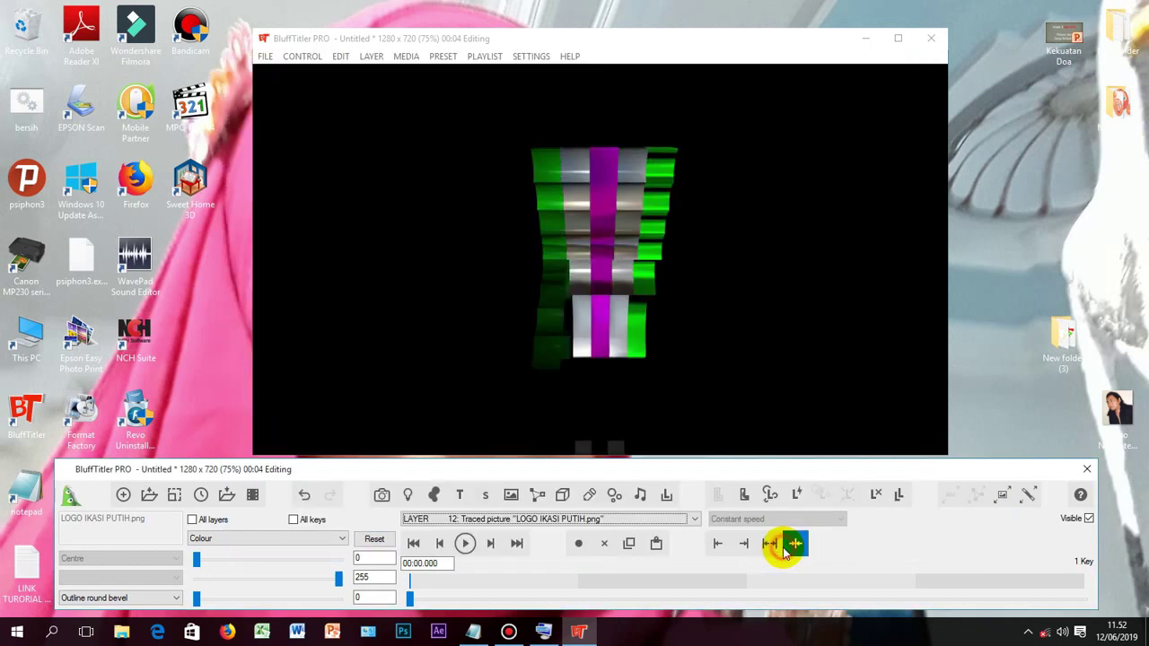
# - Set layer 12's FX Floor Level to -100
pyautogui.click(341, 539)
pyautogui.click(260, 489)
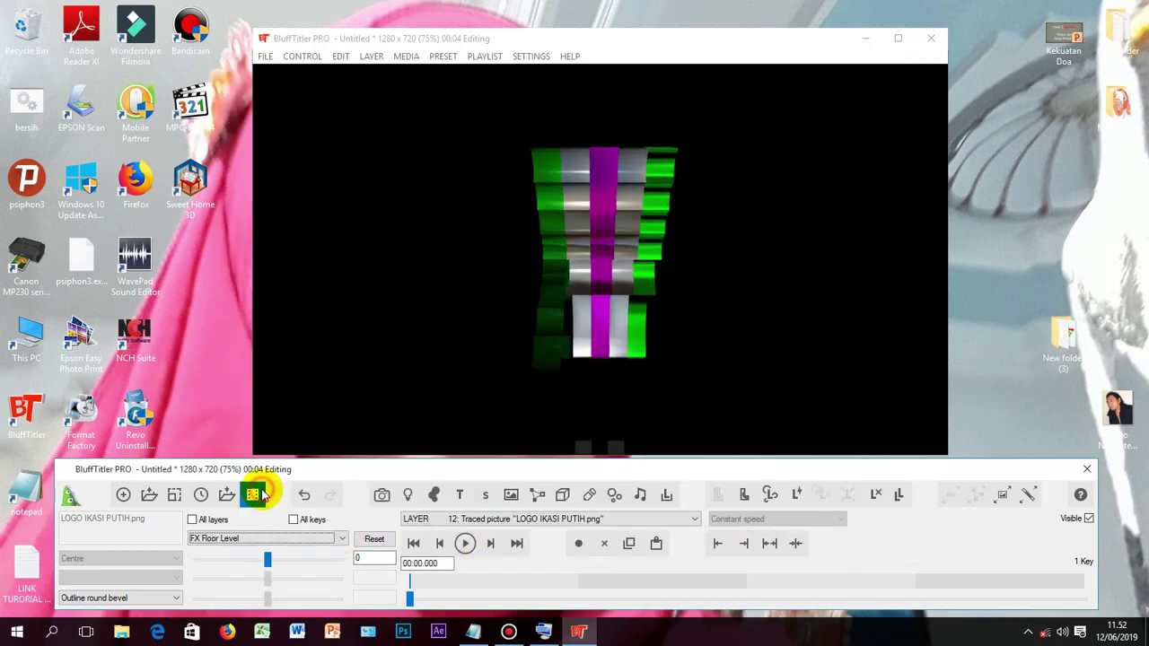
pyautogui.moveTo(272, 563); pyautogui.dragTo(195, 560)
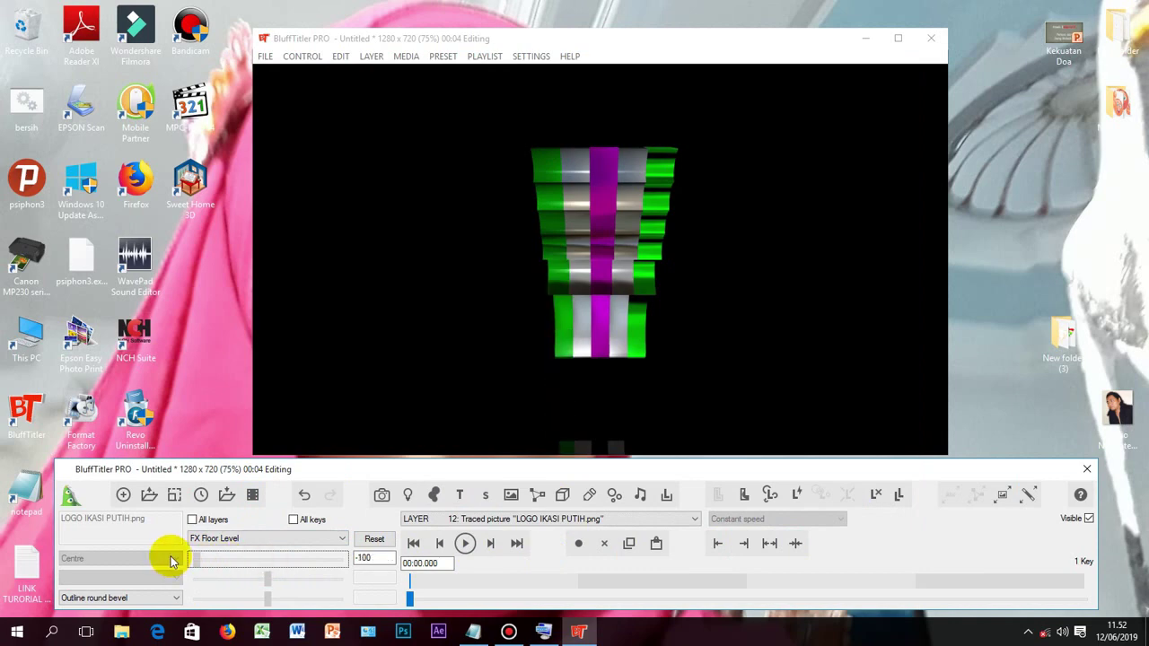
pyautogui.click(695, 519)
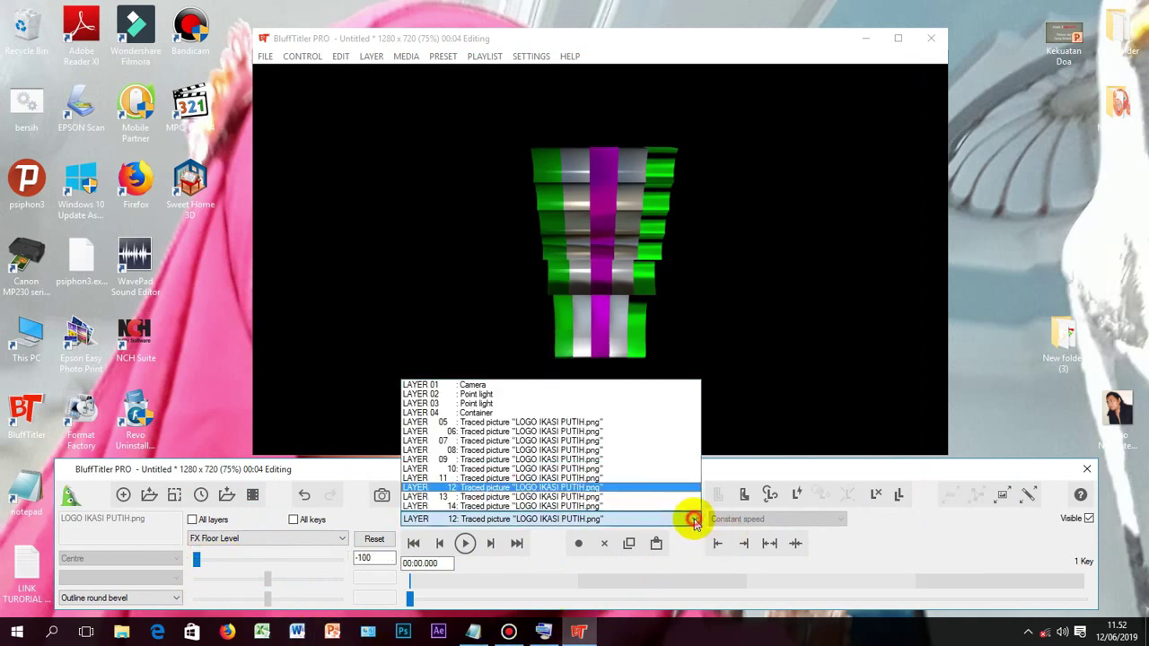
# - Apply the V11_ReflectiveFloor_CubeMapDDS effect to layer 14
pyautogui.click(634, 506)
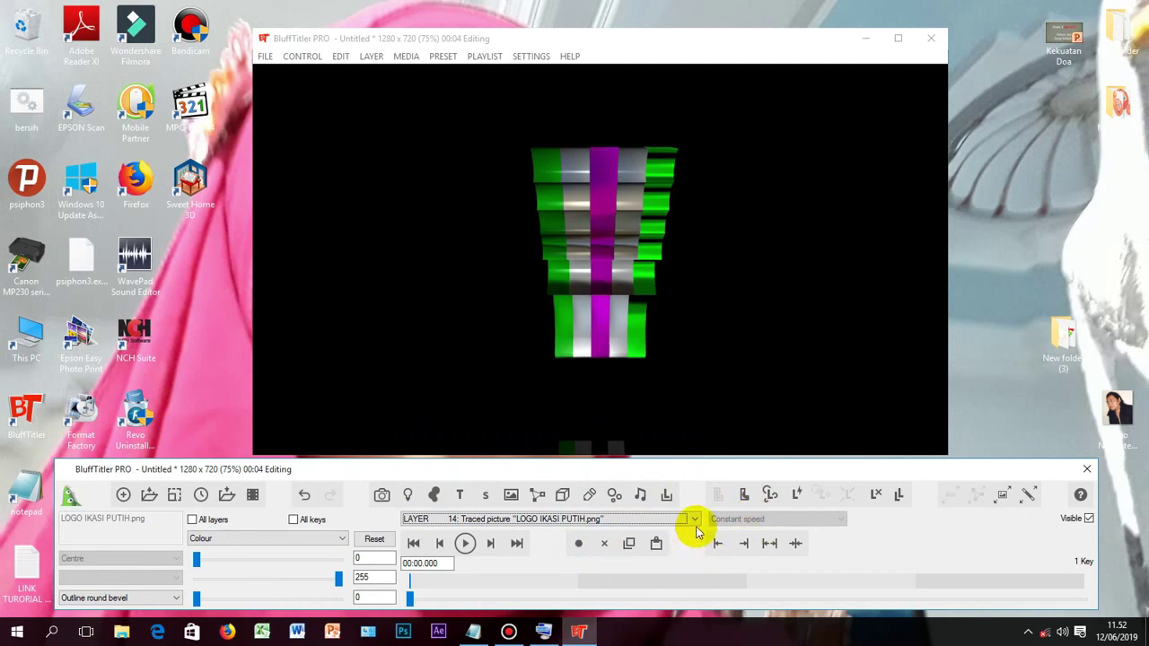
pyautogui.click(1028, 496)
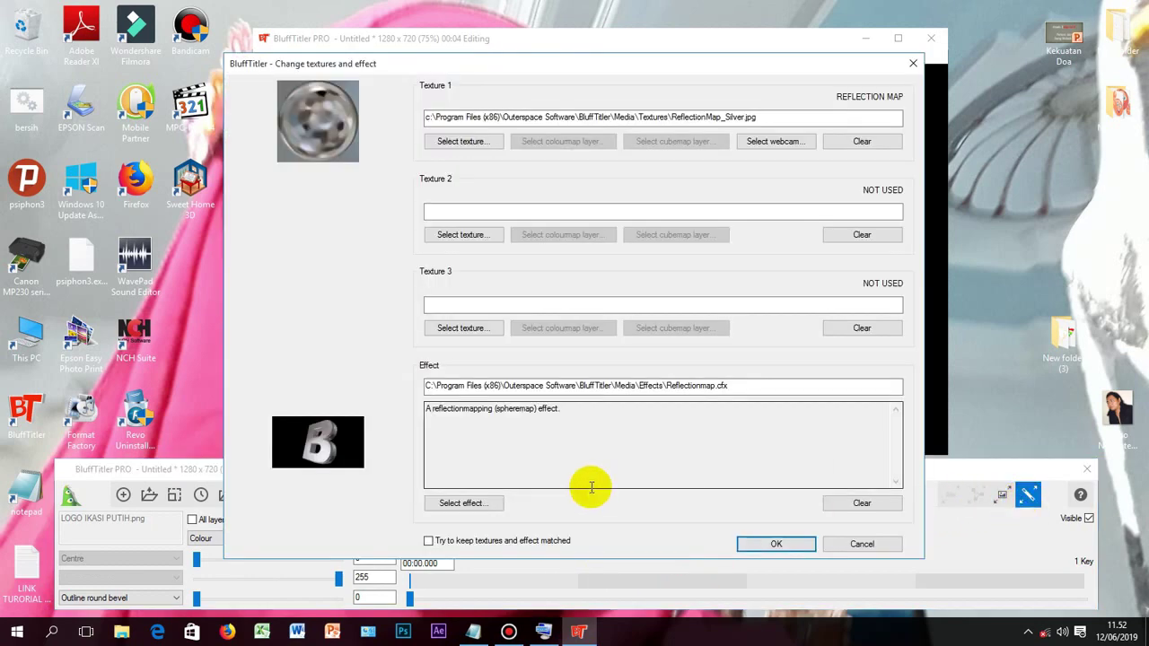
pyautogui.click(485, 504)
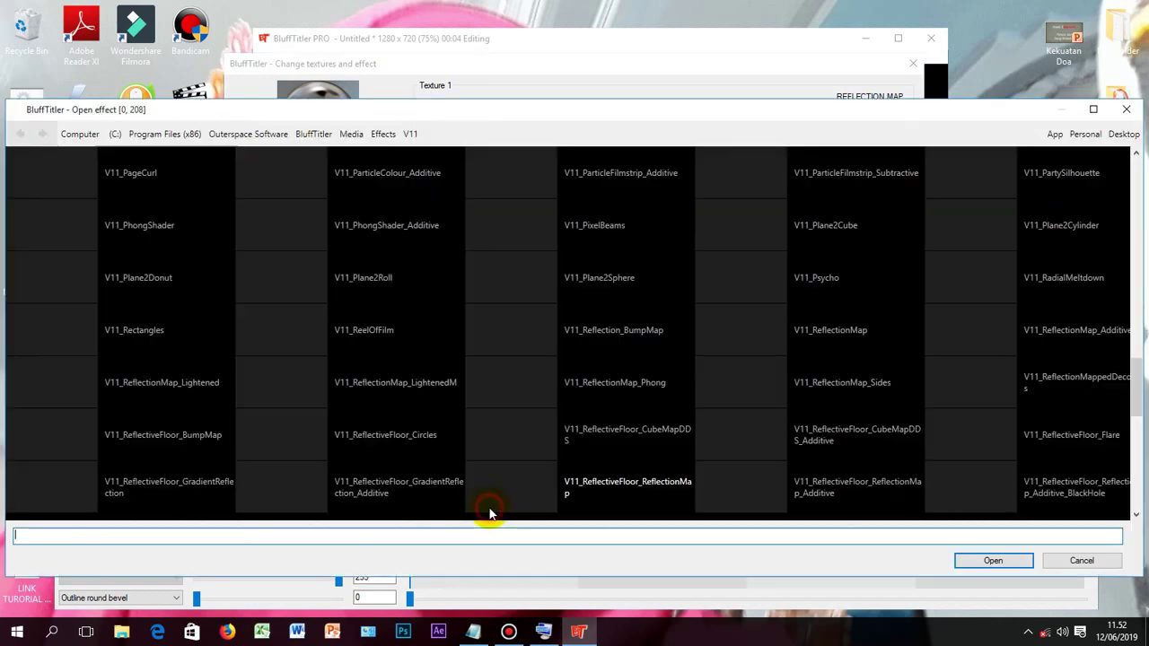
pyautogui.click(616, 431)
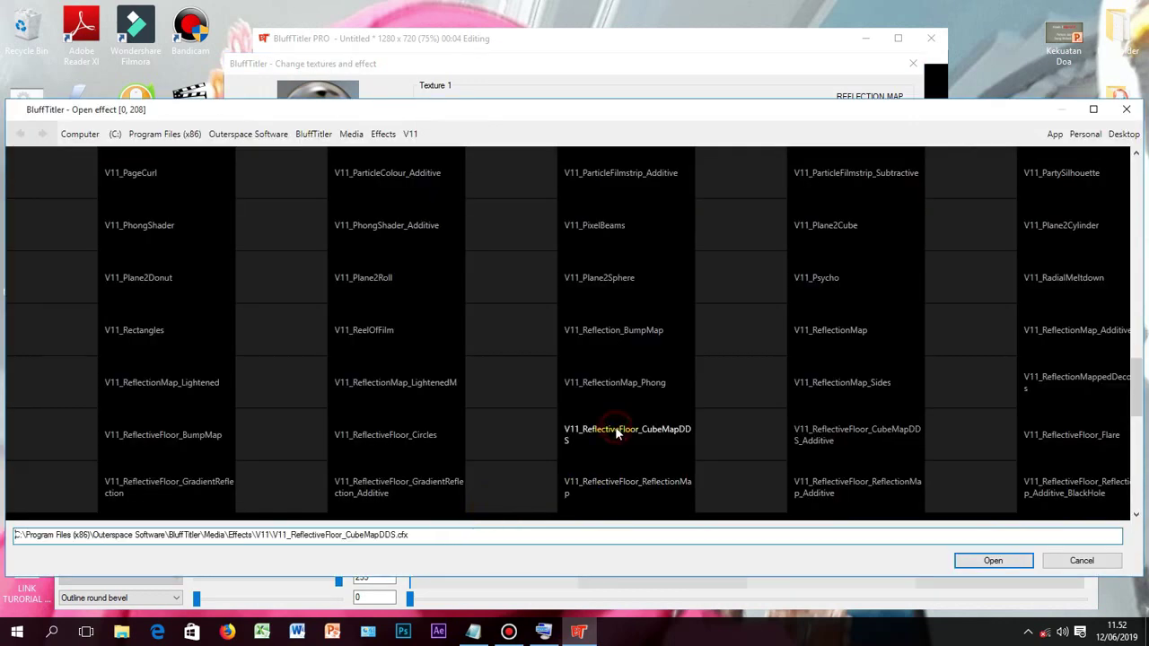
pyautogui.click(974, 559)
pyautogui.click(778, 543)
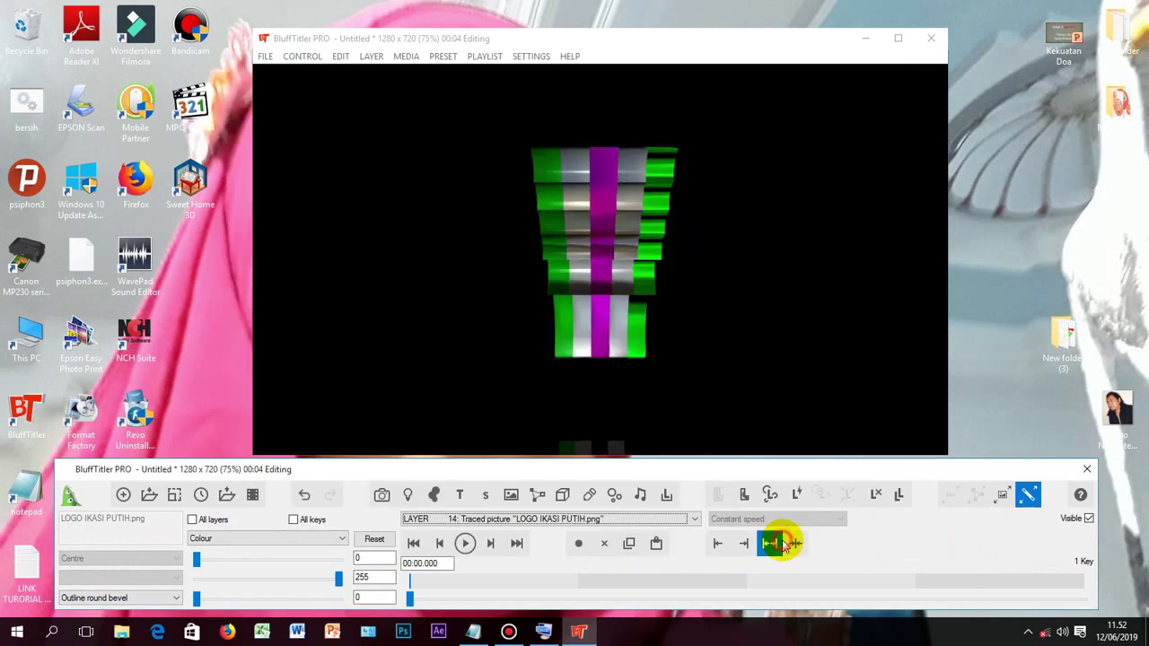
# - Set layer 14's FX Floor Level to -100
pyautogui.click(341, 540)
pyautogui.click(302, 489)
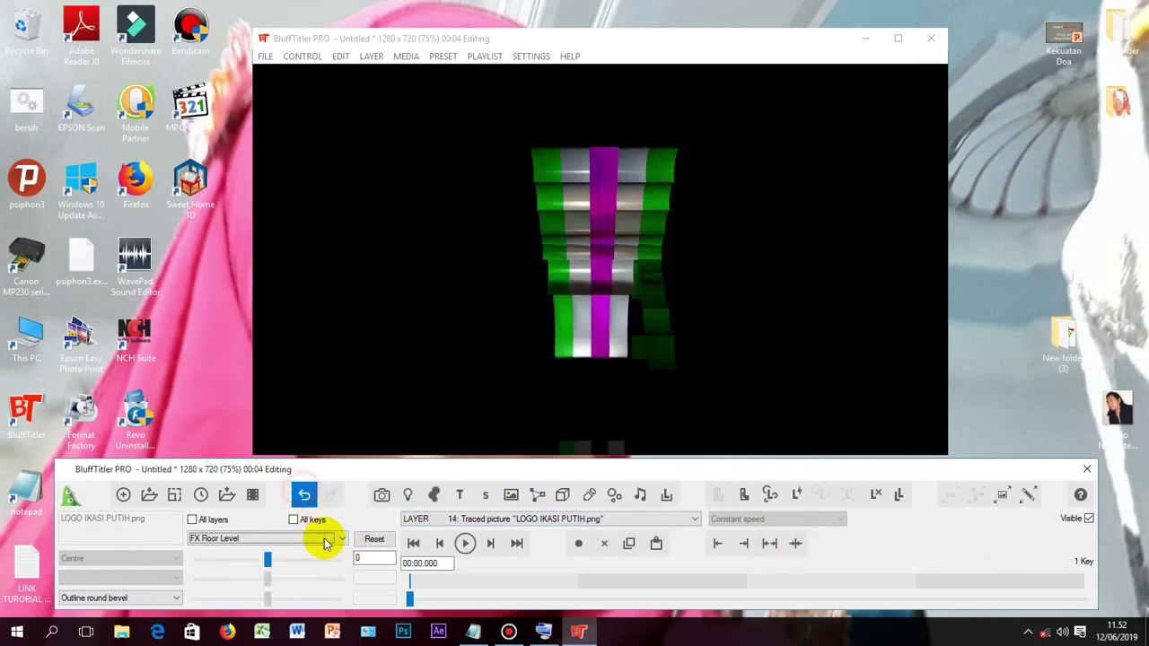
pyautogui.moveTo(270, 561); pyautogui.dragTo(187, 559)
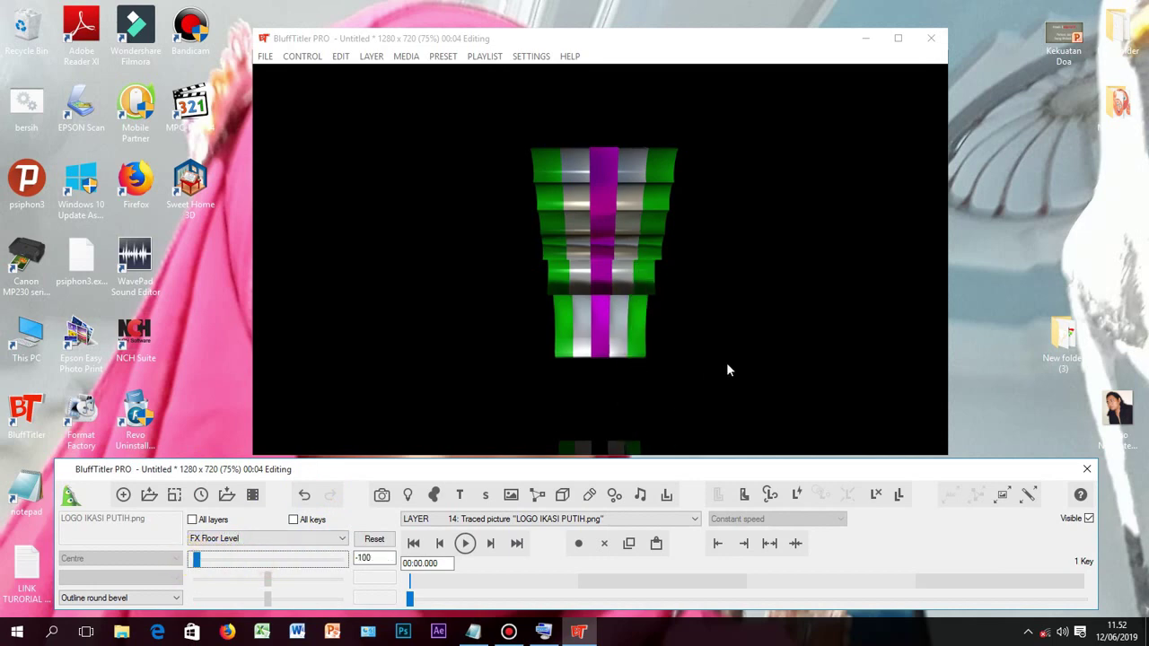
pyautogui.click(710, 543)
pyautogui.click(694, 520)
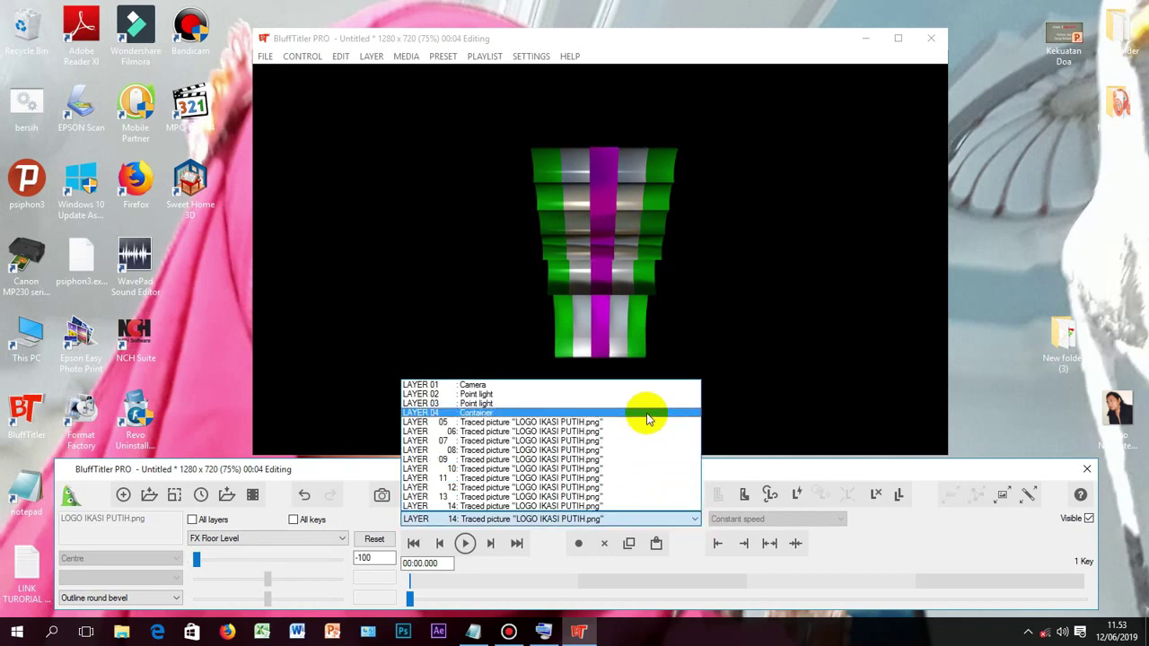
# - Reduce Container layer 04's Size, bringing one axis down to 0.596
pyautogui.click(647, 414)
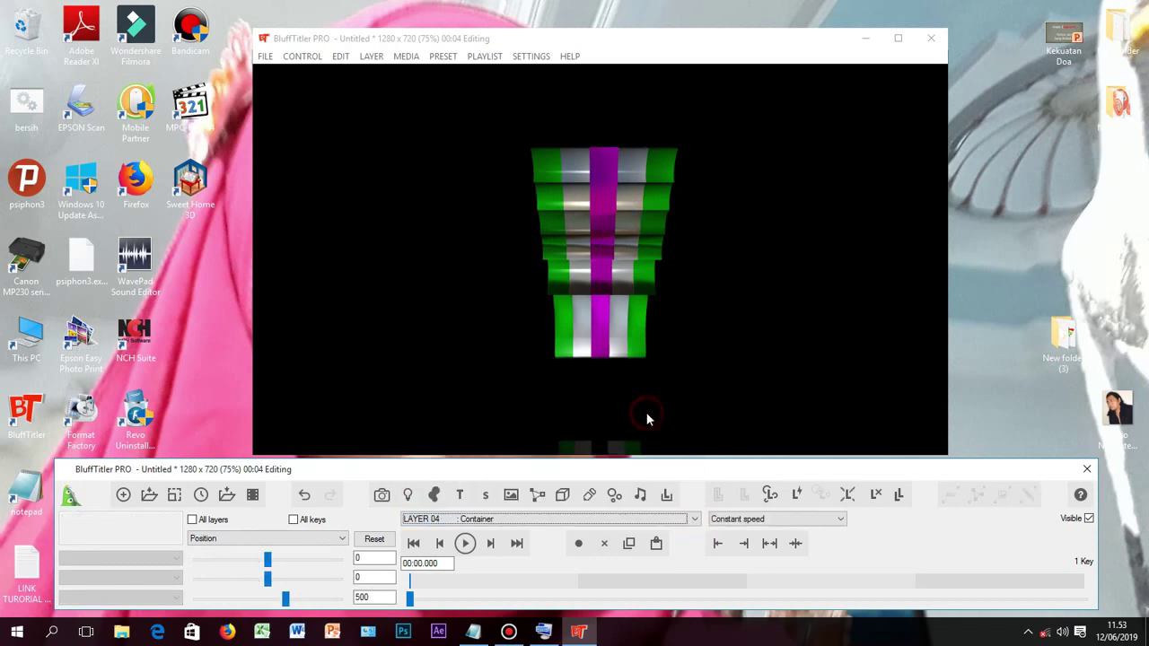
pyautogui.click(343, 540)
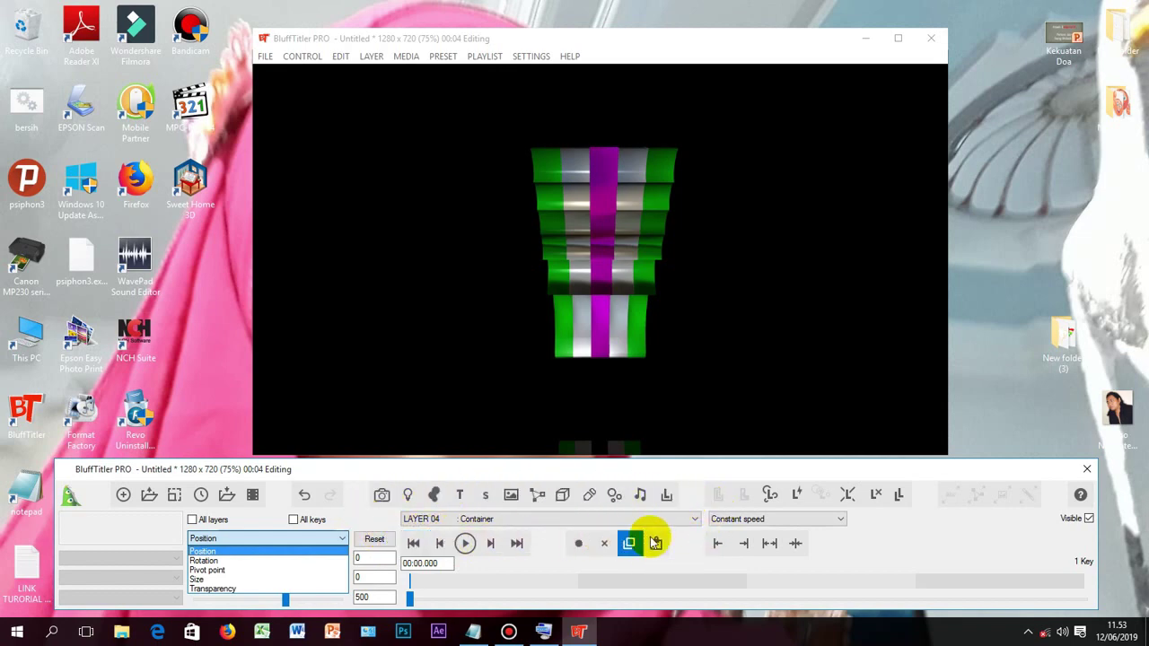
pyautogui.click(247, 580)
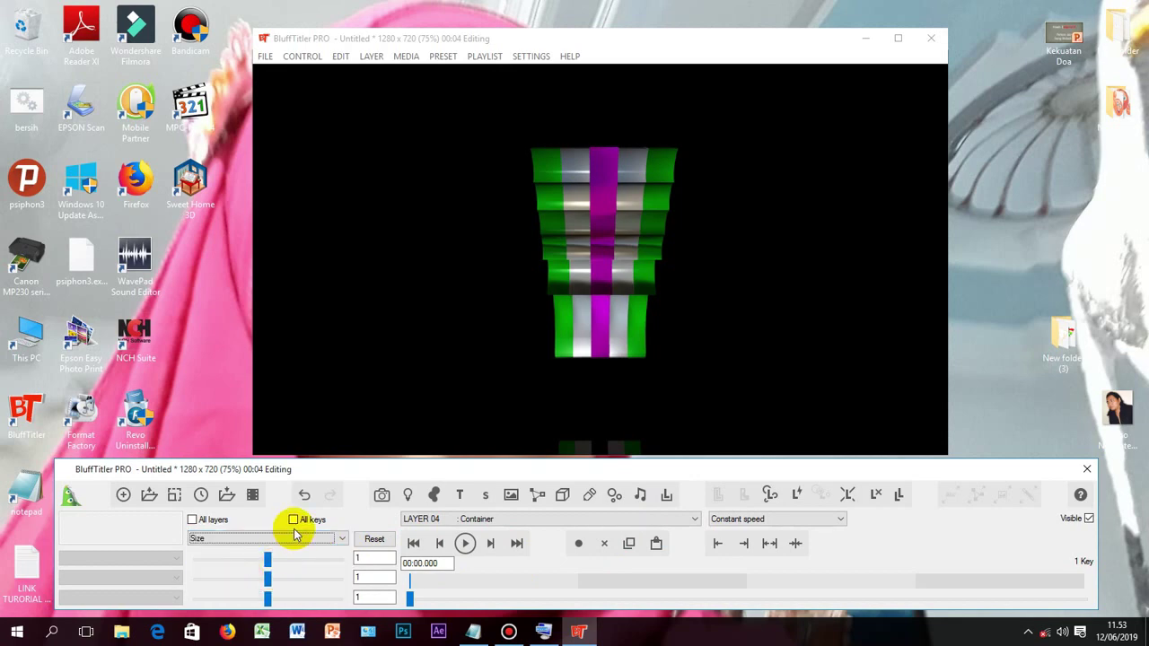
pyautogui.click(266, 565)
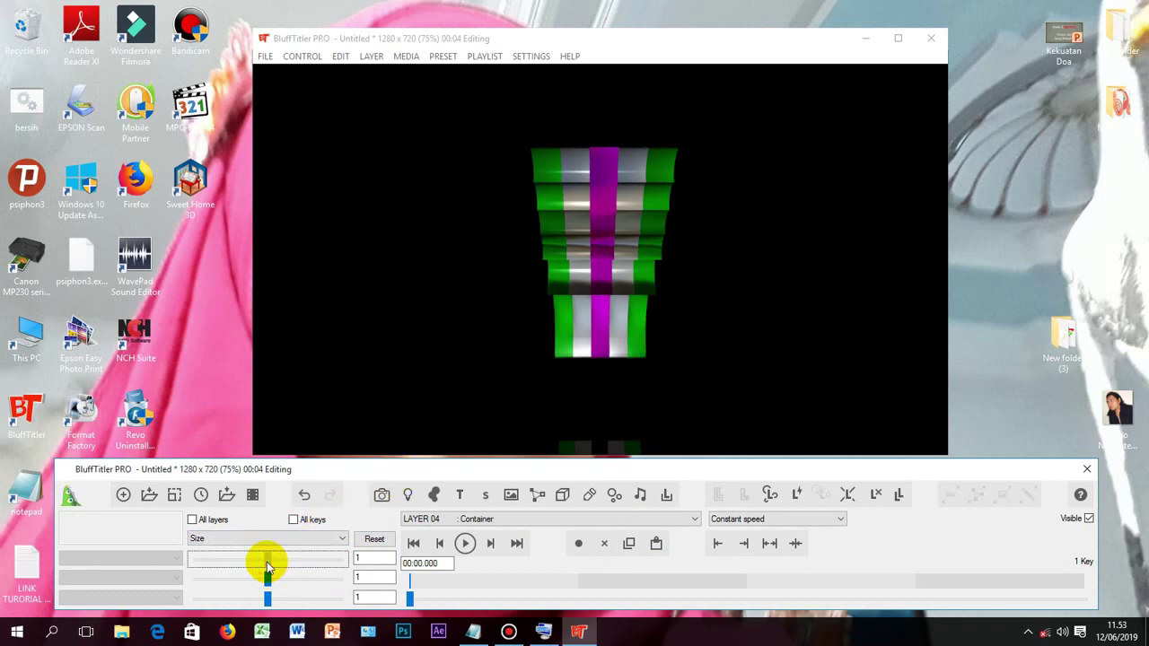
pyautogui.moveTo(267, 566); pyautogui.dragTo(239, 564)
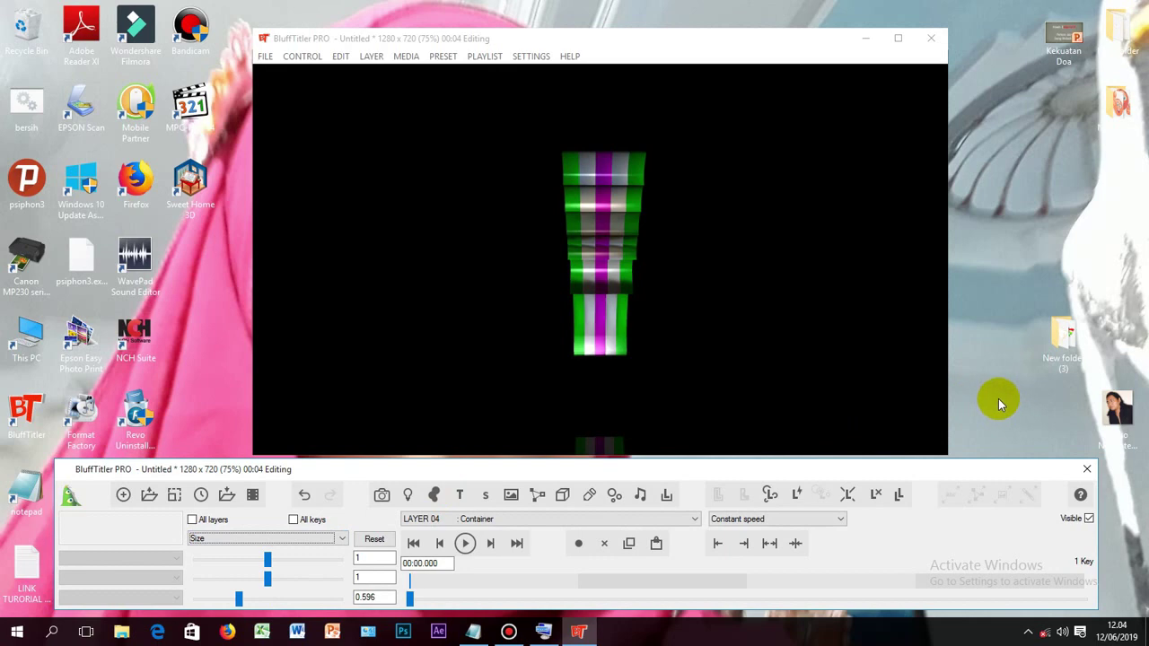
pyautogui.click(343, 540)
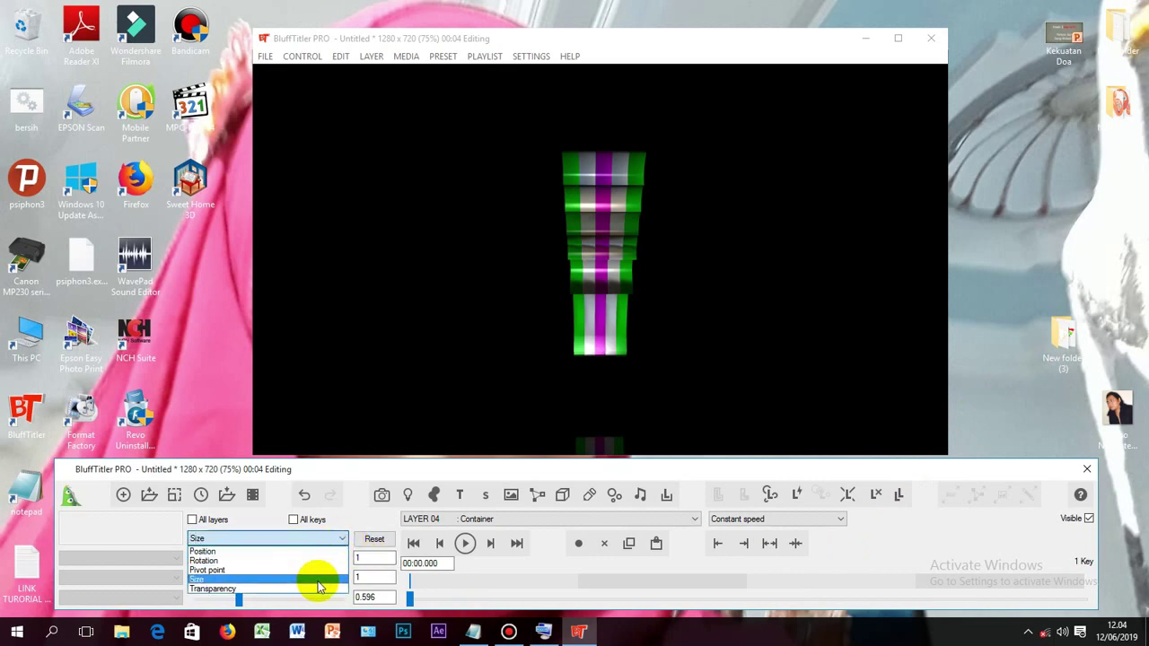
# - Set Container layer 04's Rotation to exactly 180 so the wings face forward
pyautogui.click(320, 562)
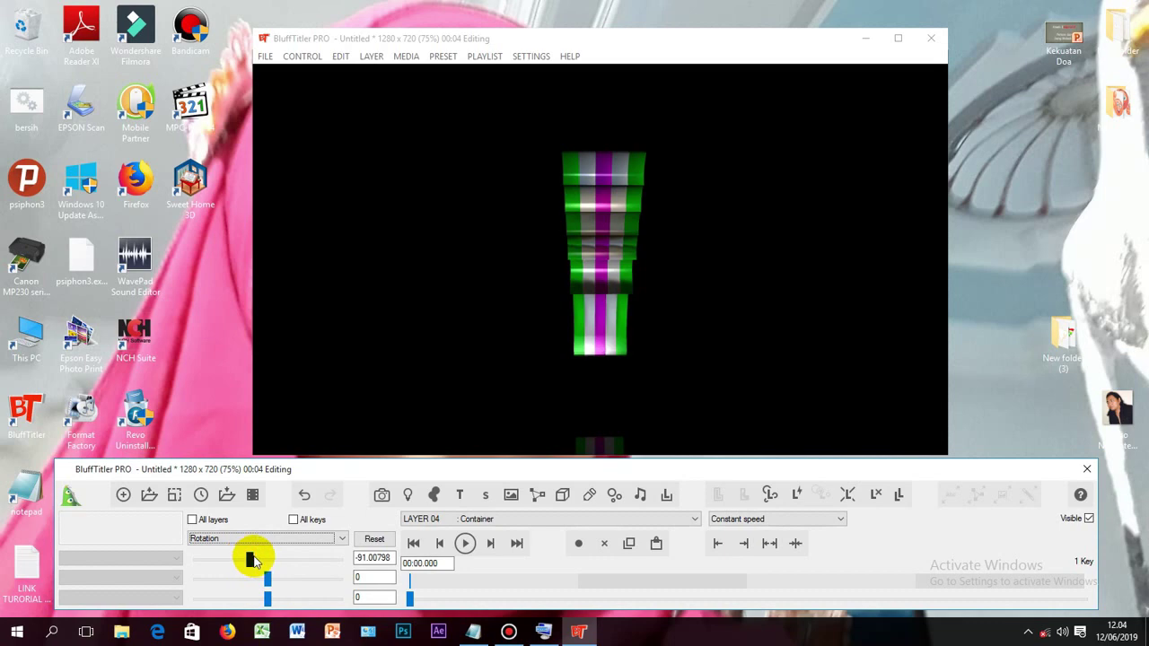
pyautogui.click(251, 560)
pyautogui.moveTo(251, 559); pyautogui.dragTo(235, 561)
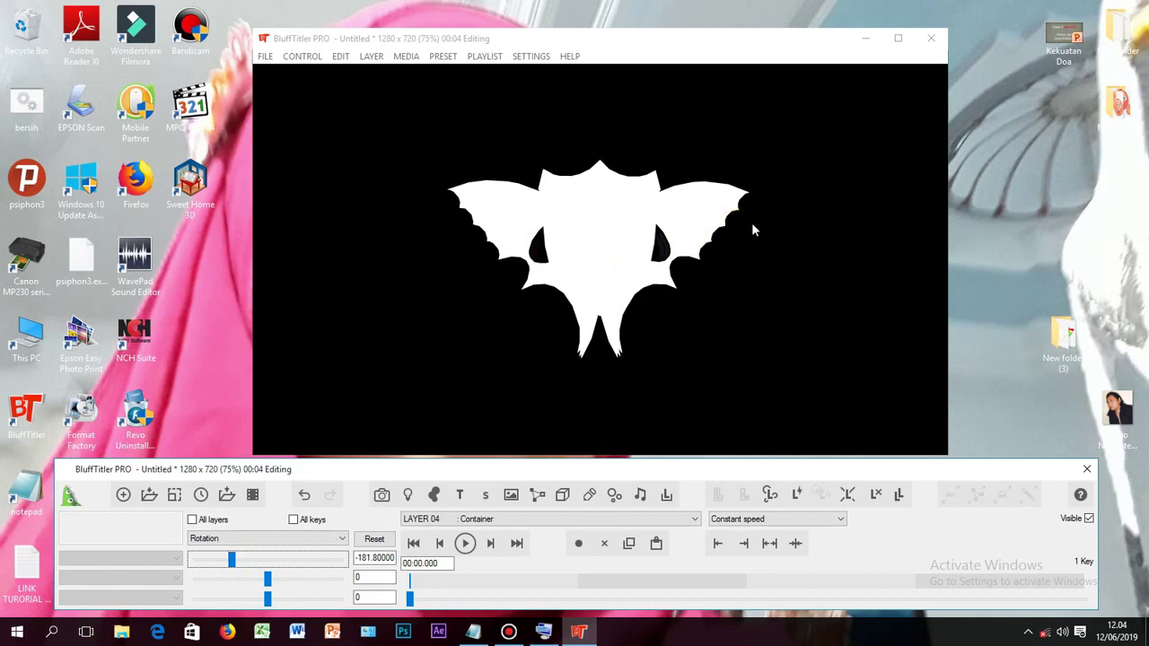
pyautogui.moveTo(232, 560)
pyautogui.mouseDown()
pyautogui.moveTo(317, 571)
pyautogui.moveTo(300, 570)
pyautogui.mouseUp()
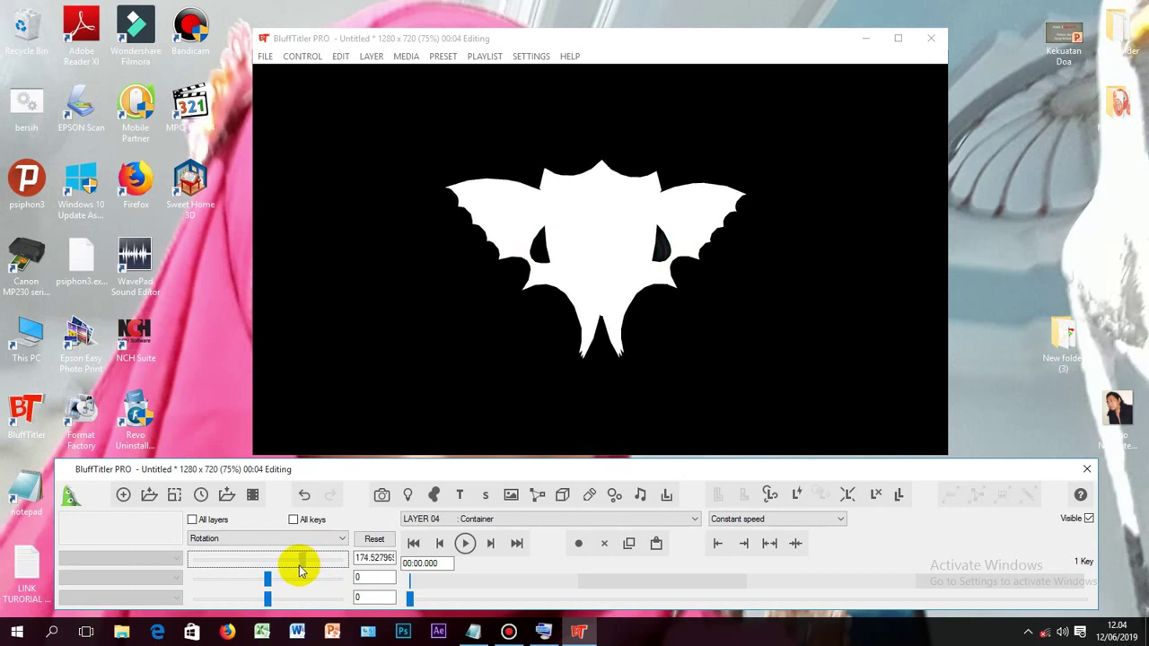
pyautogui.moveTo(300, 569); pyautogui.dragTo(302, 570)
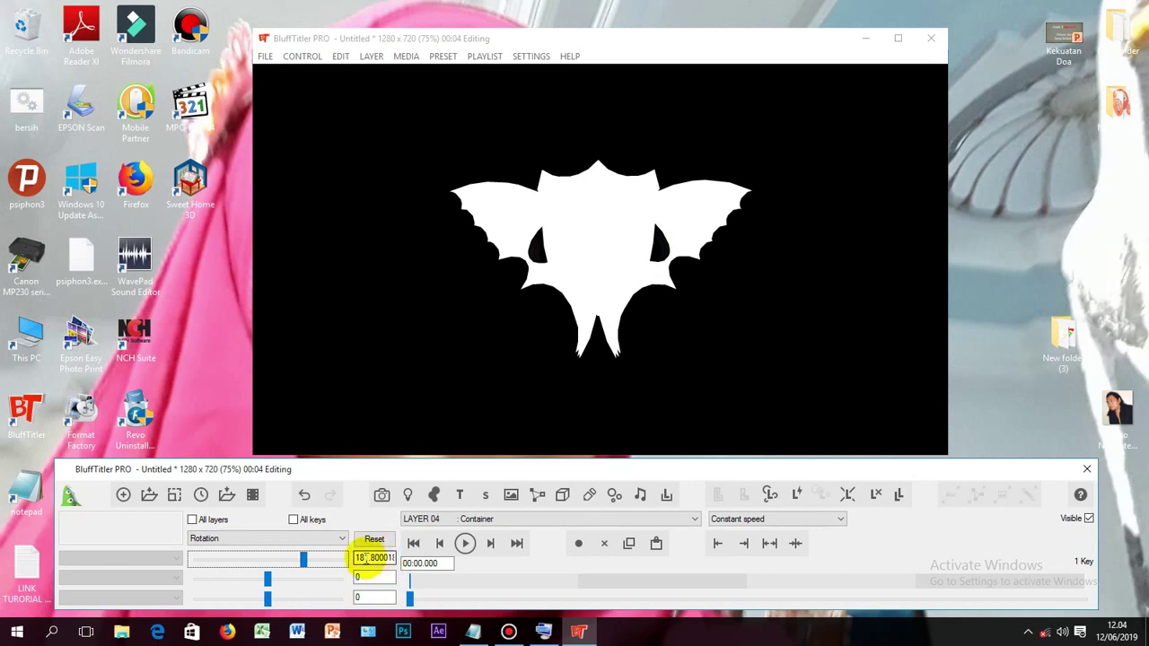
pyautogui.moveTo(365, 558); pyautogui.dragTo(390, 558)
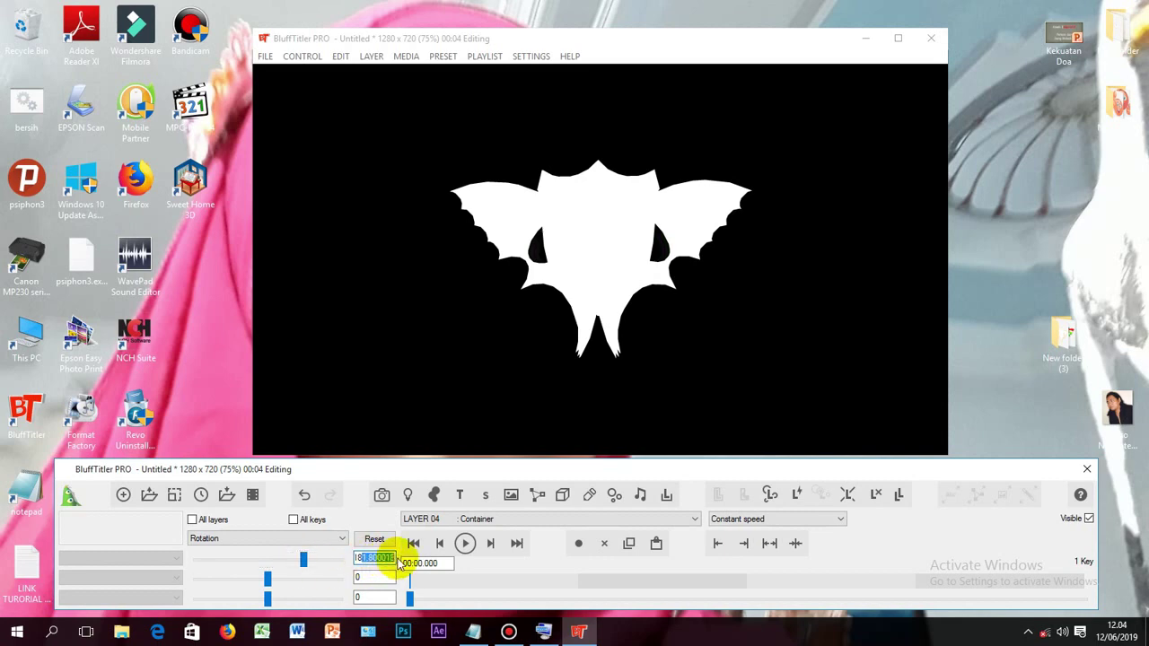
pyautogui.write('0')
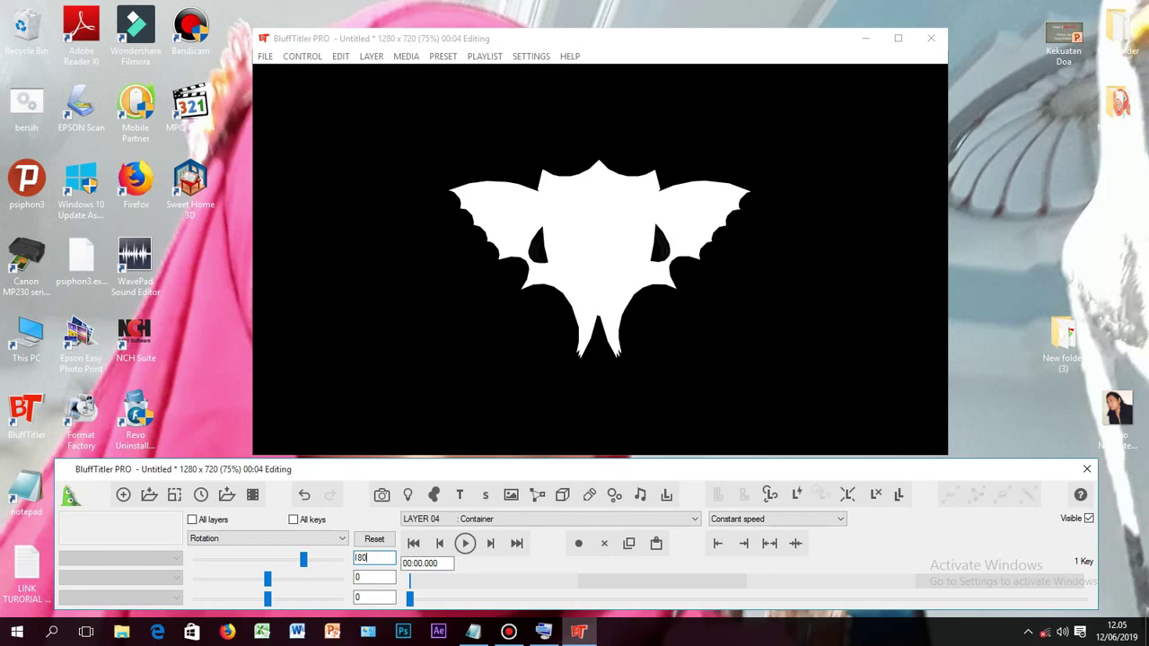
pyautogui.click(399, 558)
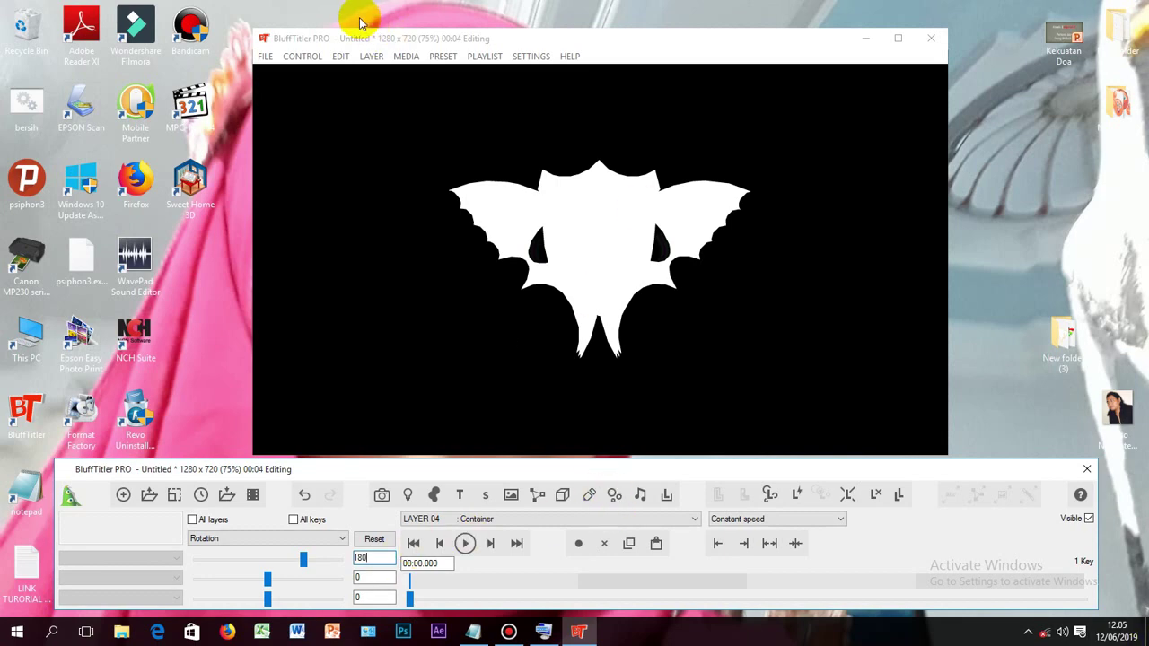
# - Add LOGO IKASI.png as a picture layer attached to the container
pyautogui.click(381, 58)
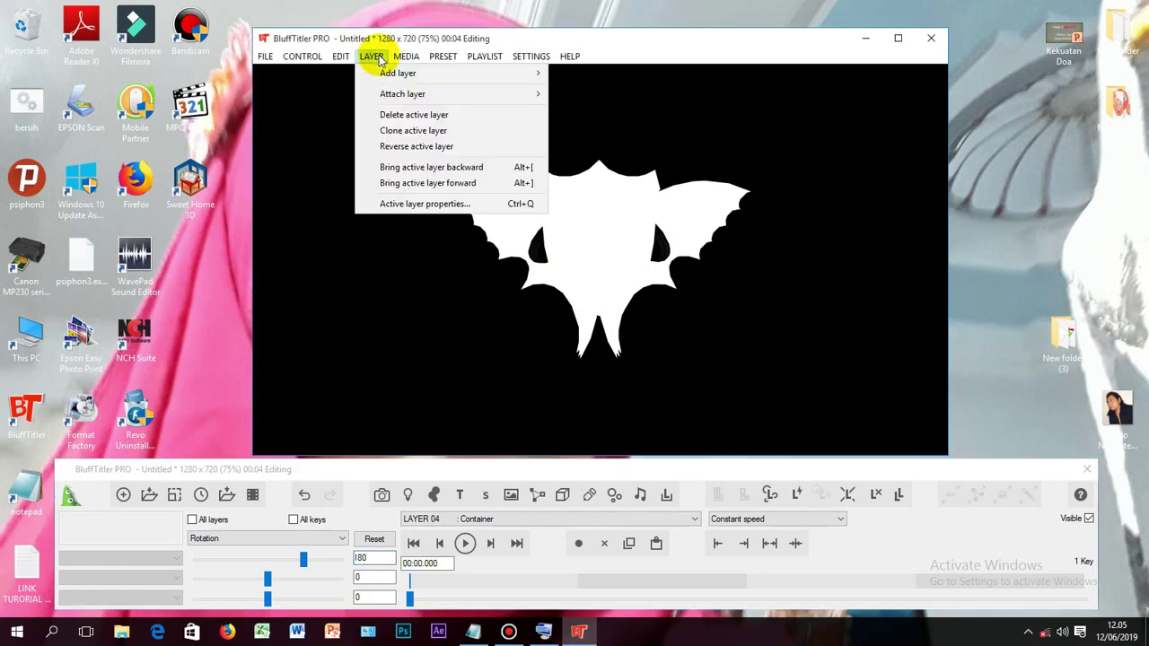
pyautogui.moveTo(388, 79)
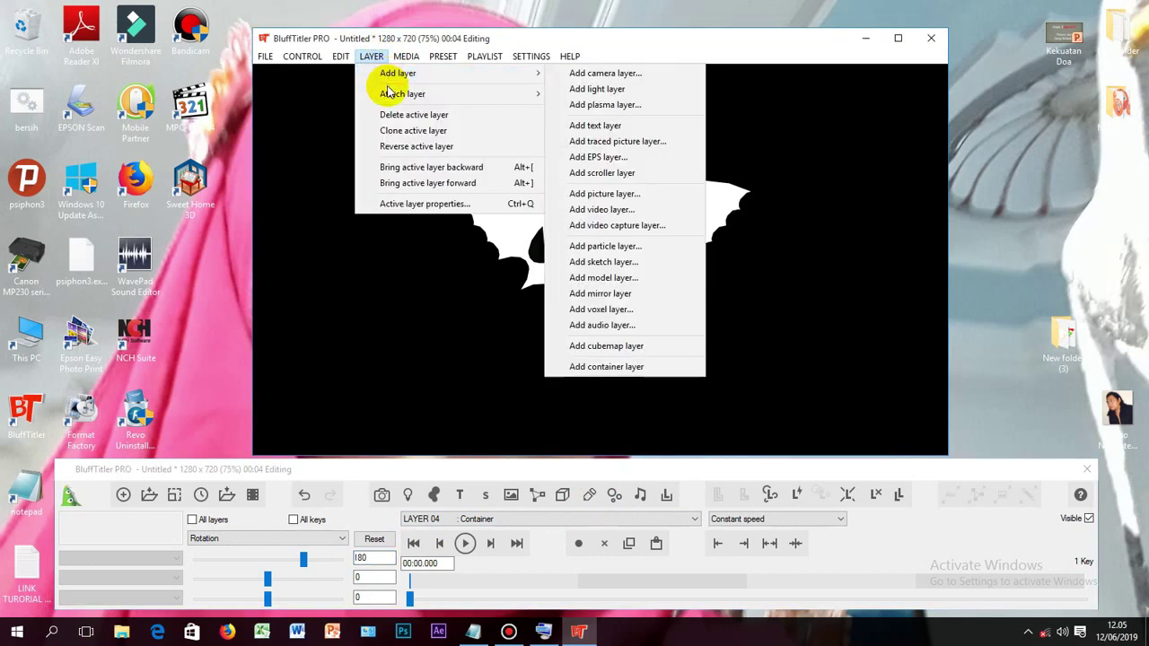
pyautogui.click(635, 195)
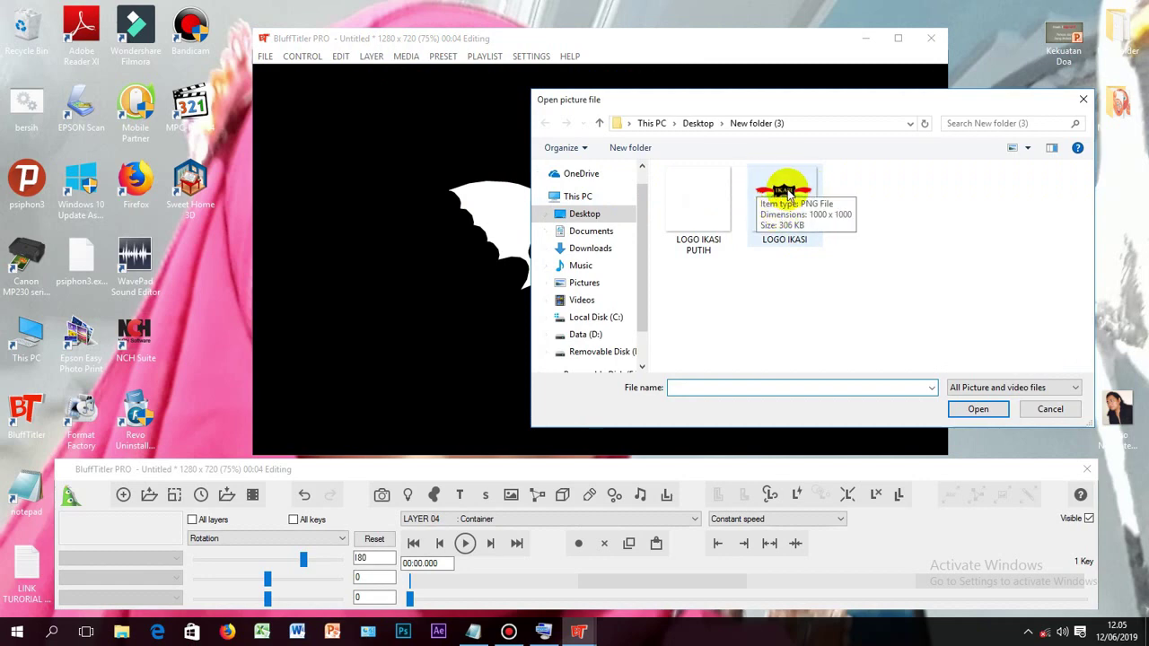
pyautogui.click(786, 193)
pyautogui.click(974, 406)
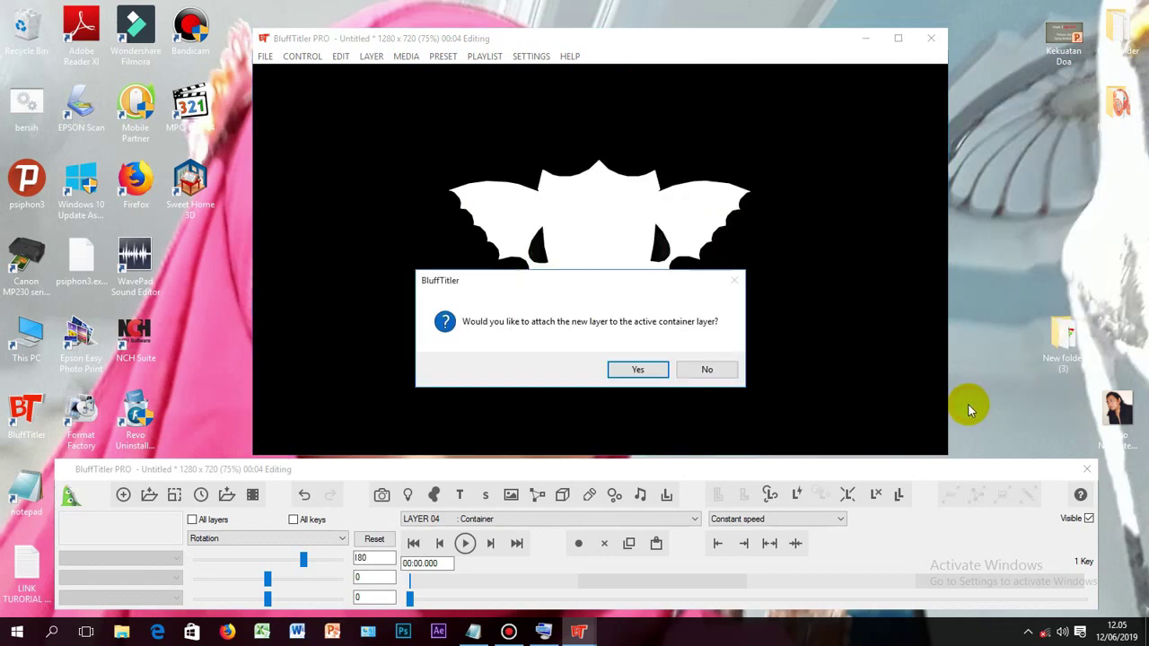
pyautogui.click(649, 369)
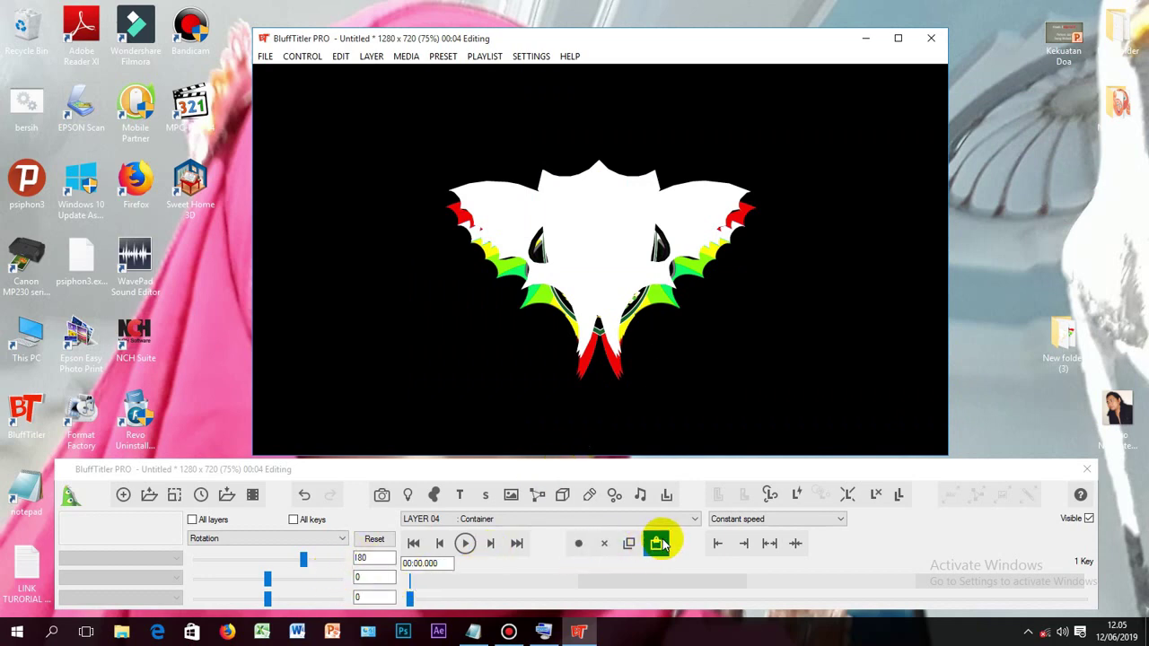
# - Select layer 15, the LOGO IKASI.png picture, from the layer list
pyautogui.click(688, 520)
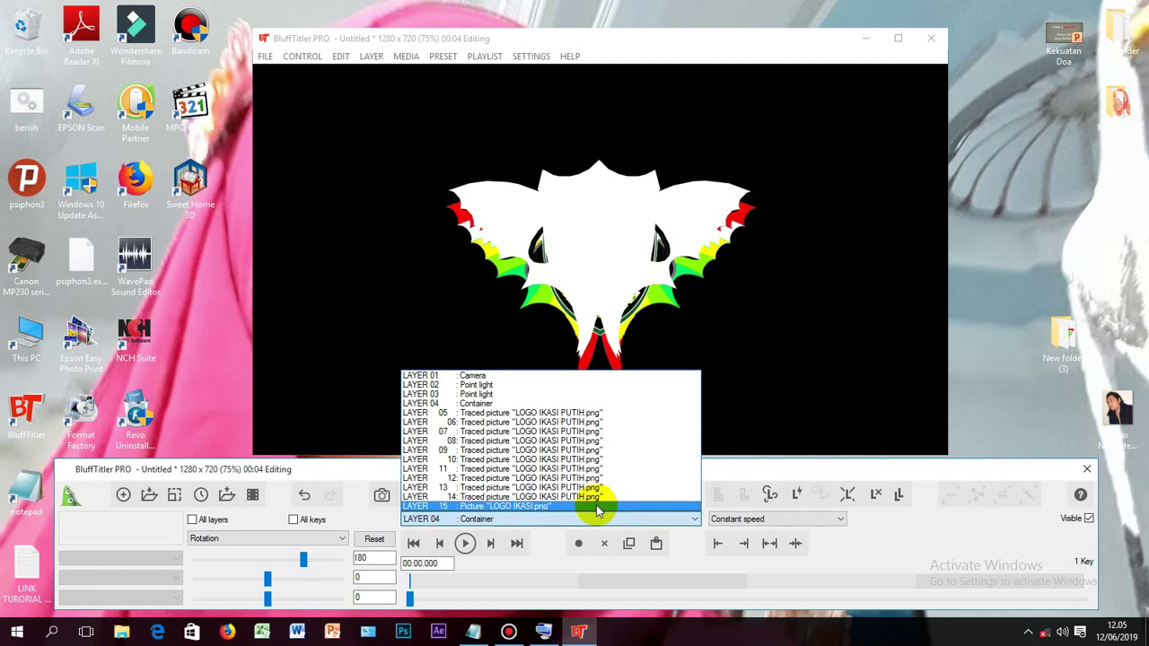
pyautogui.click(598, 507)
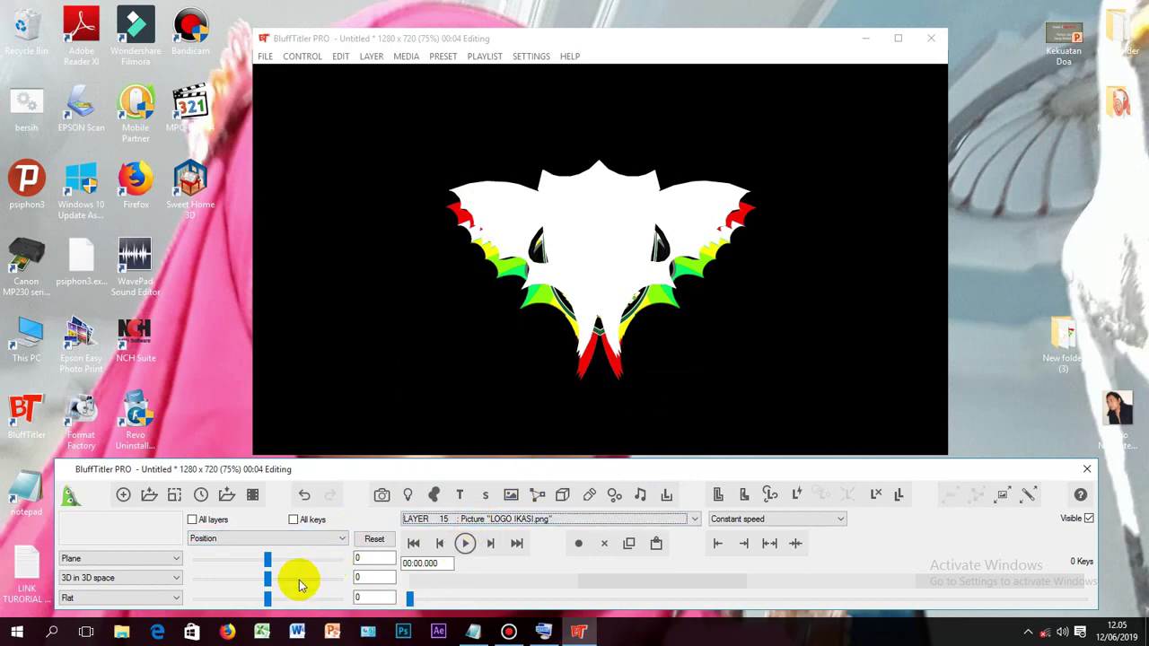
# - Move layer 15's depth position to about 60.8 so the colour logo shows in front of the wings
pyautogui.click(270, 602)
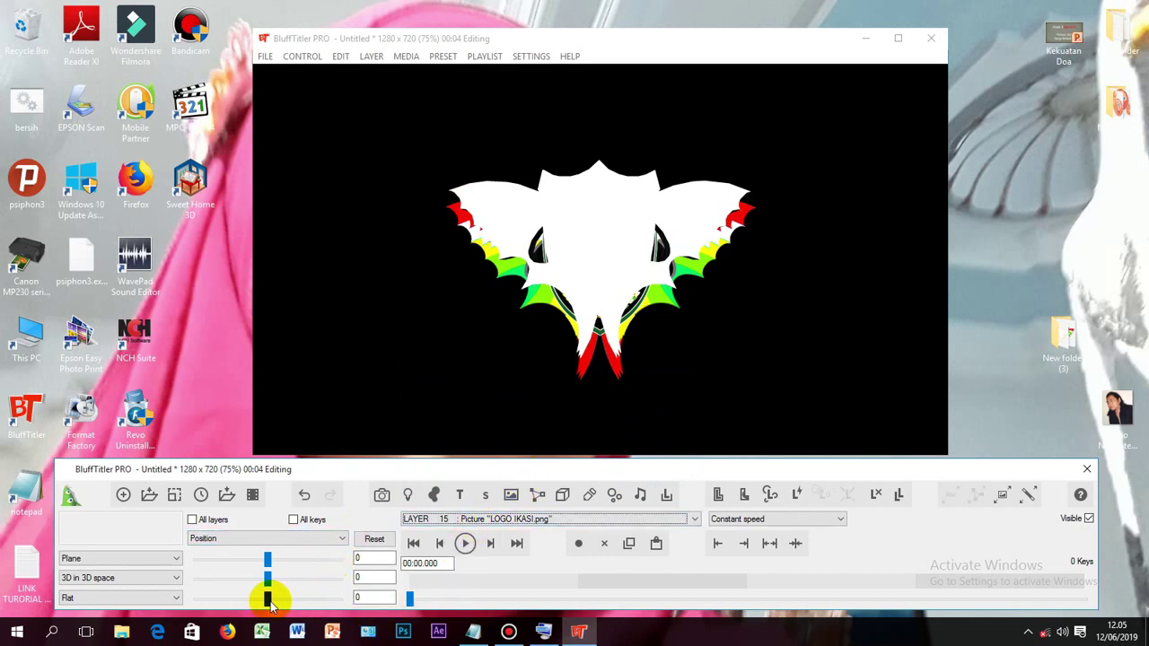
pyautogui.click(268, 600)
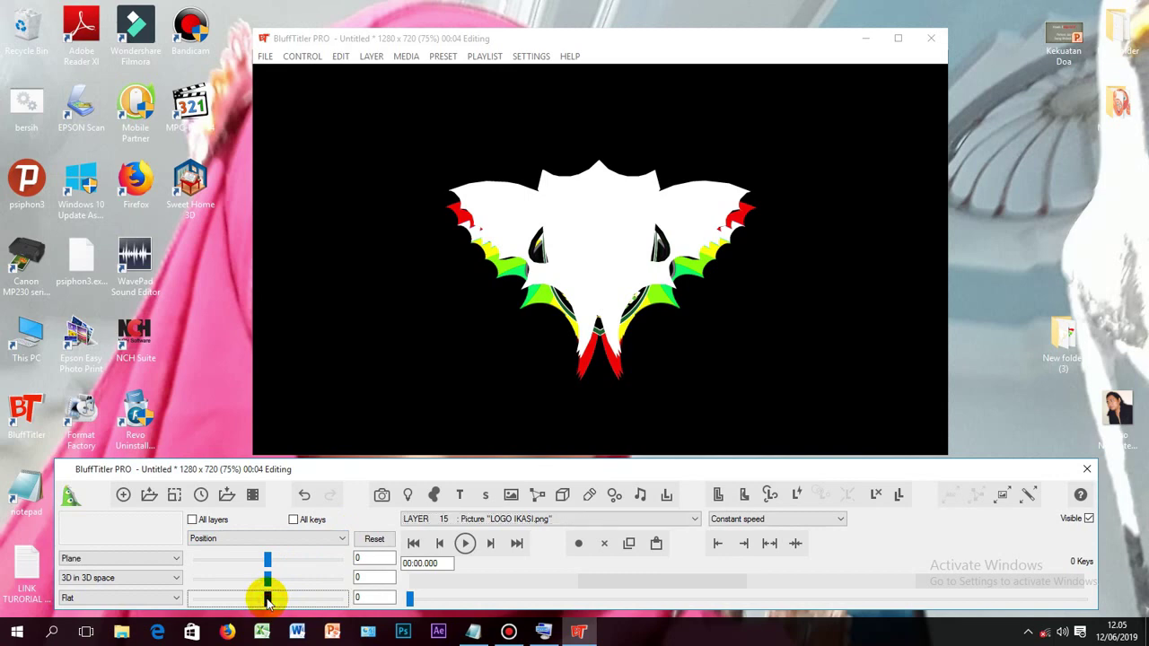
pyautogui.moveTo(267, 600); pyautogui.dragTo(270, 599)
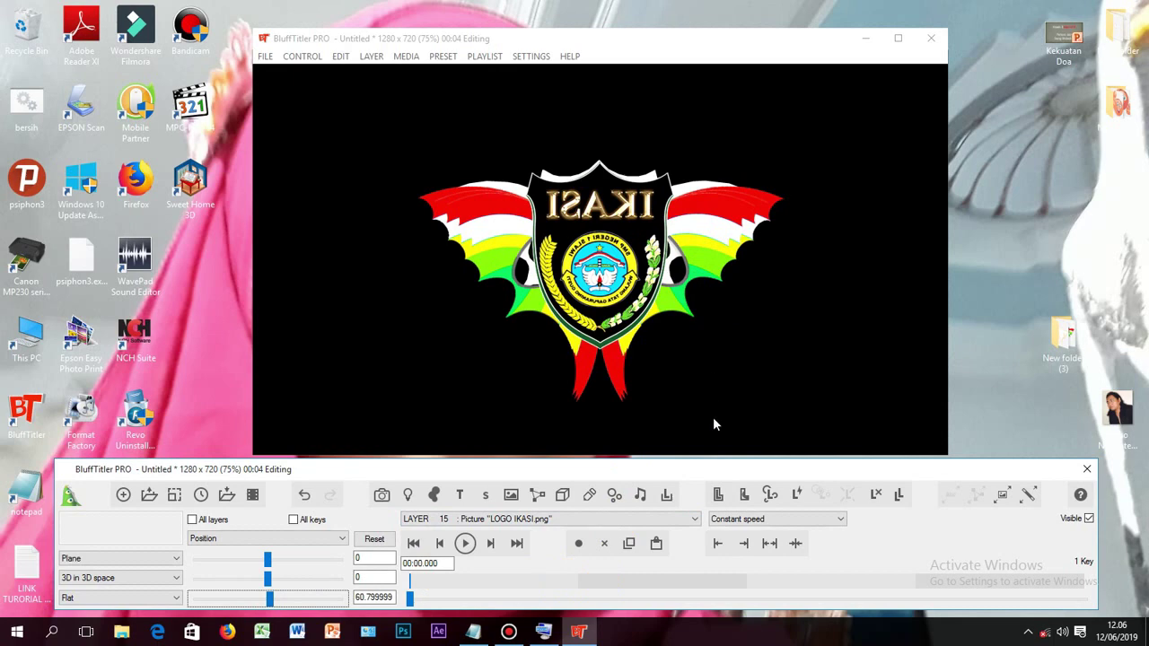
pyautogui.click(696, 521)
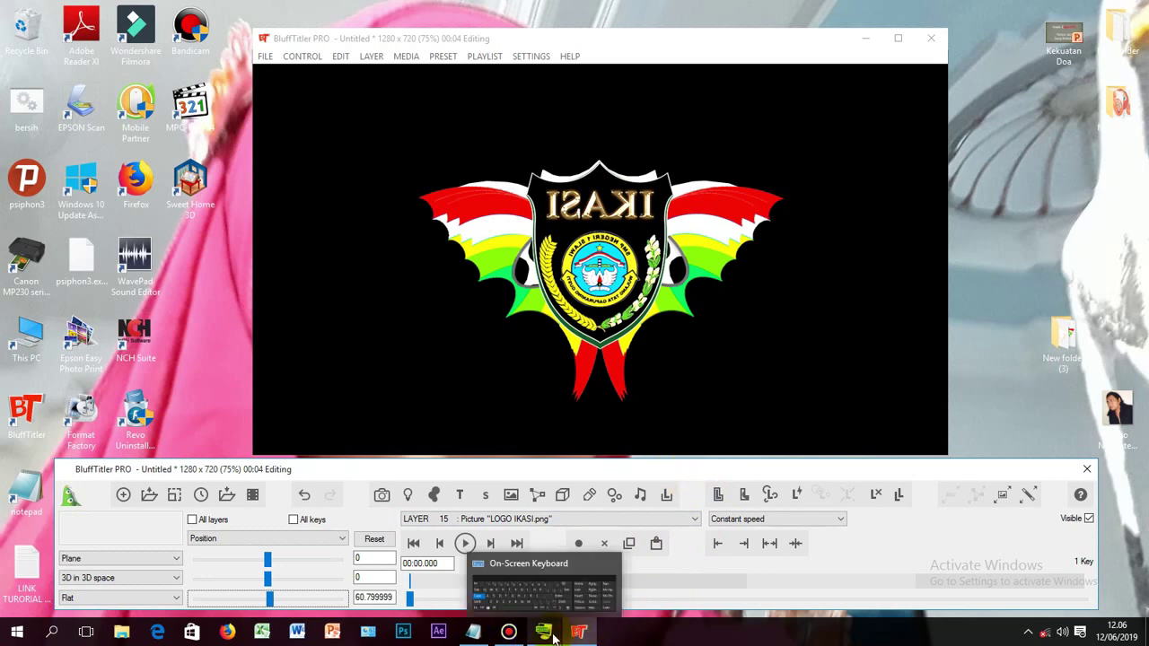
pyautogui.click(550, 634)
pyautogui.moveTo(359, 276); pyautogui.dragTo(274, 240)
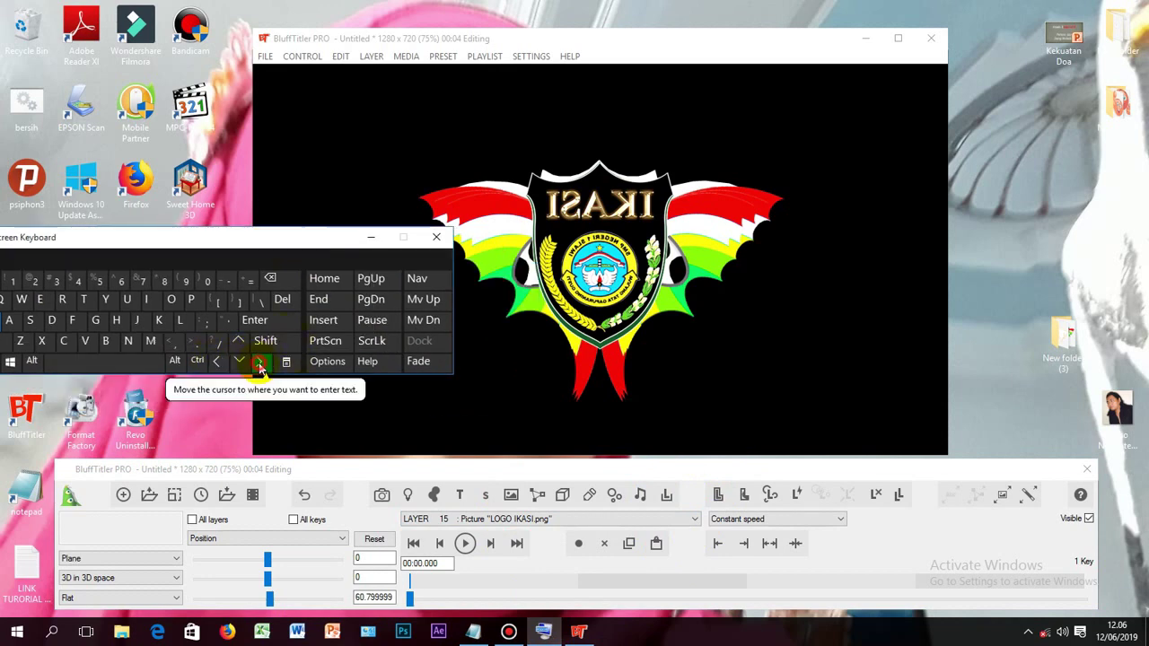
pyautogui.click(259, 363)
pyautogui.click(260, 365)
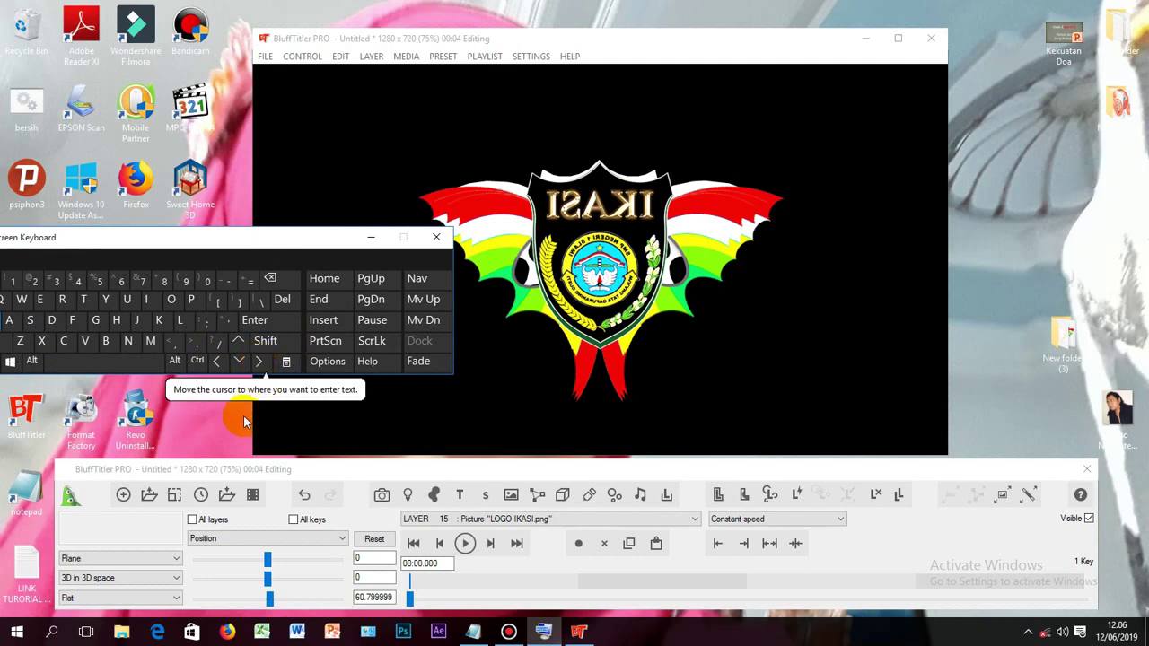
pyautogui.click(371, 237)
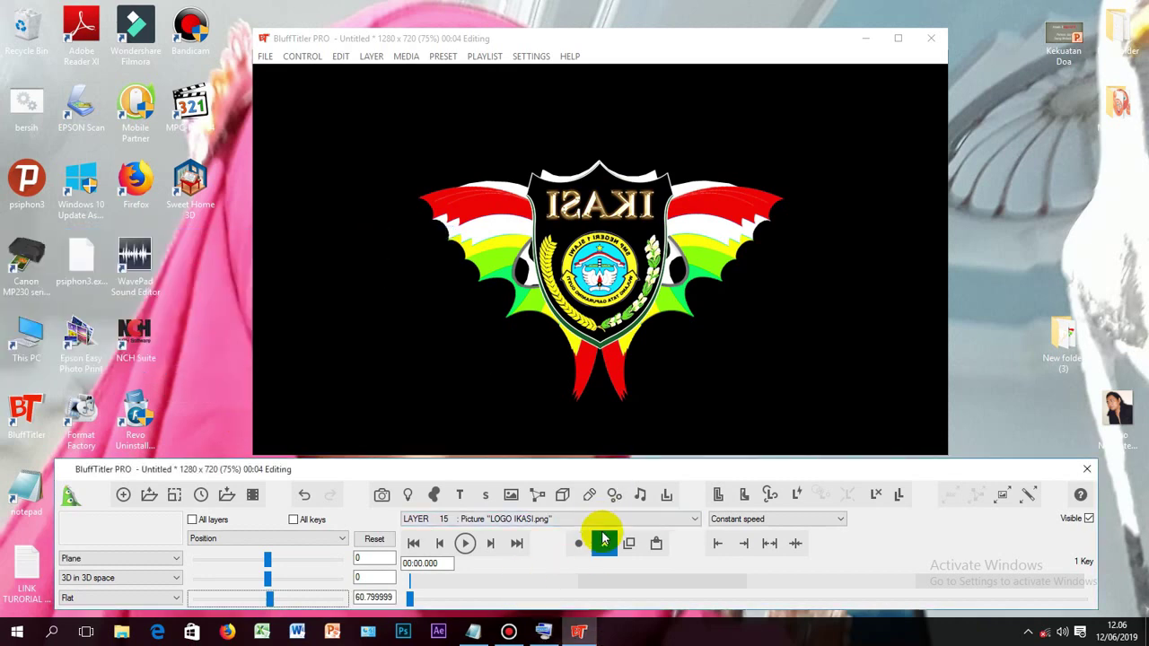
# - Keep layer 15 selected and set its depth position to 30.4
pyautogui.click(602, 523)
pyautogui.click(604, 525)
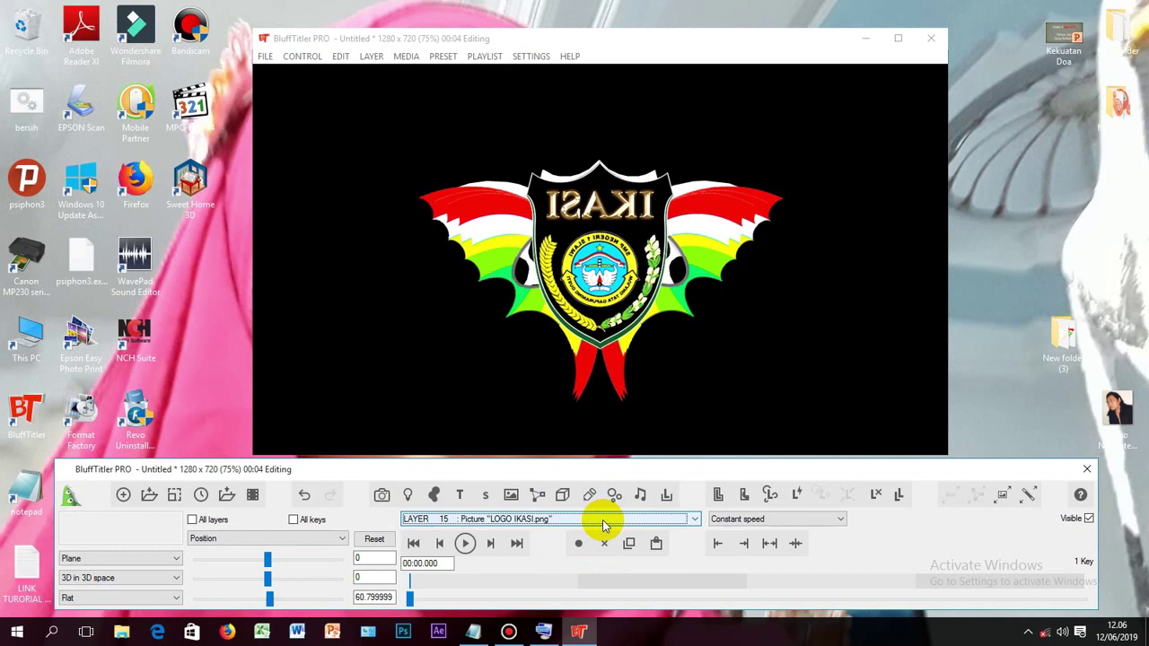
pyautogui.click(269, 599)
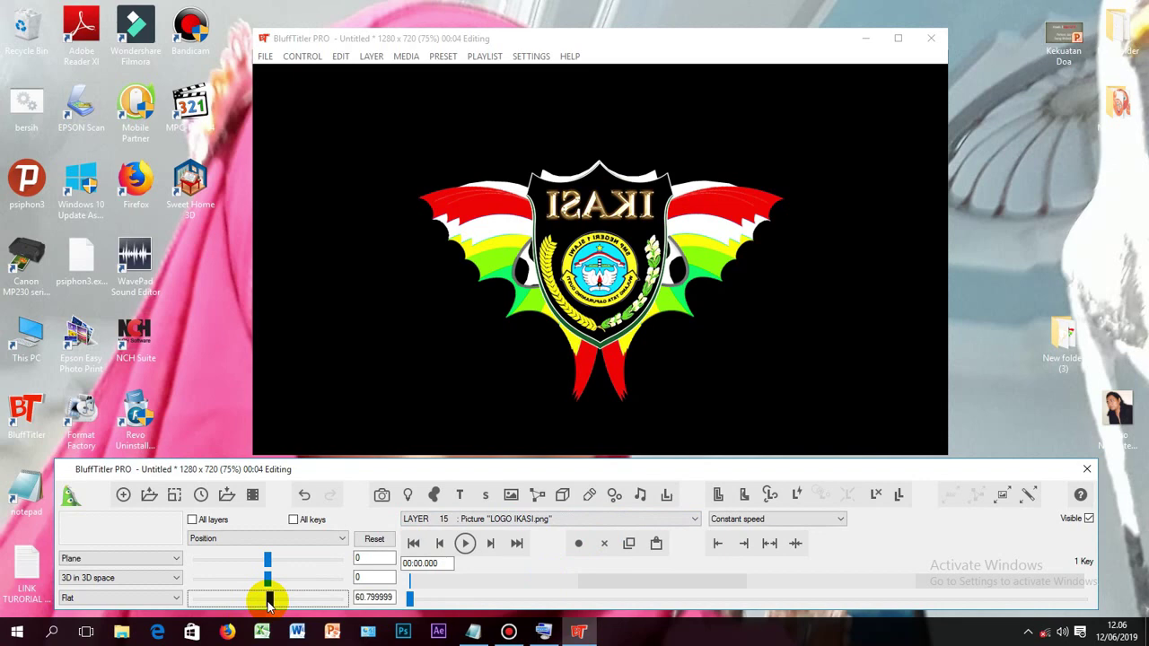
pyautogui.moveTo(270, 598); pyautogui.dragTo(270, 599)
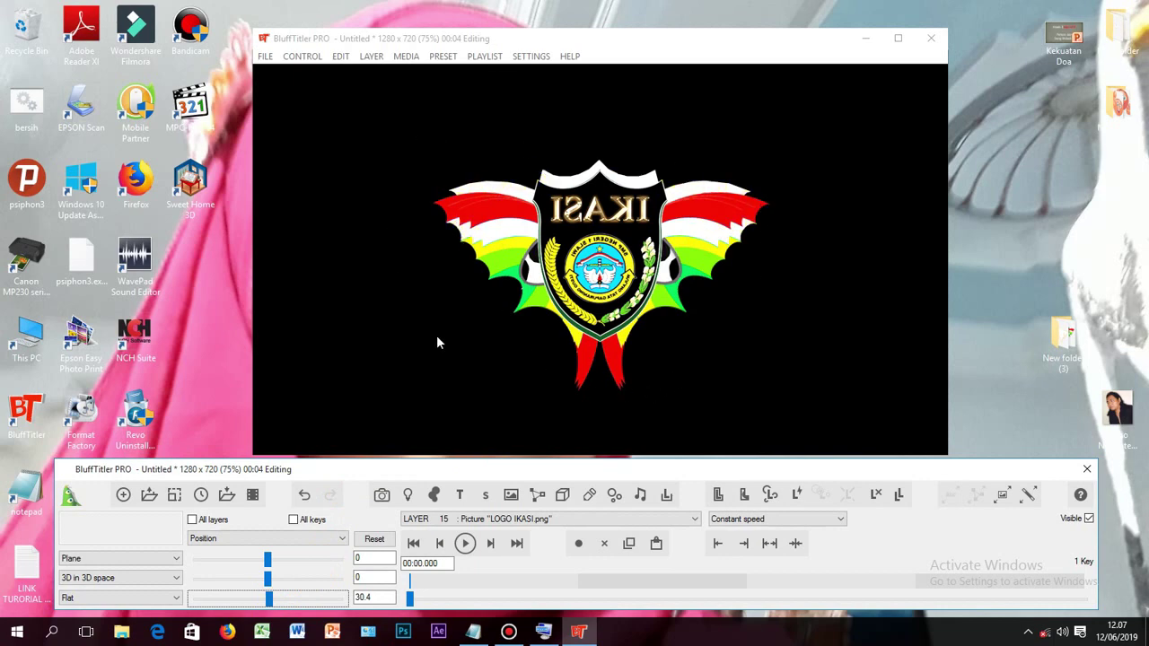
# - Narrow the logo picture's width (X size) to 0.8888
pyautogui.click(342, 539)
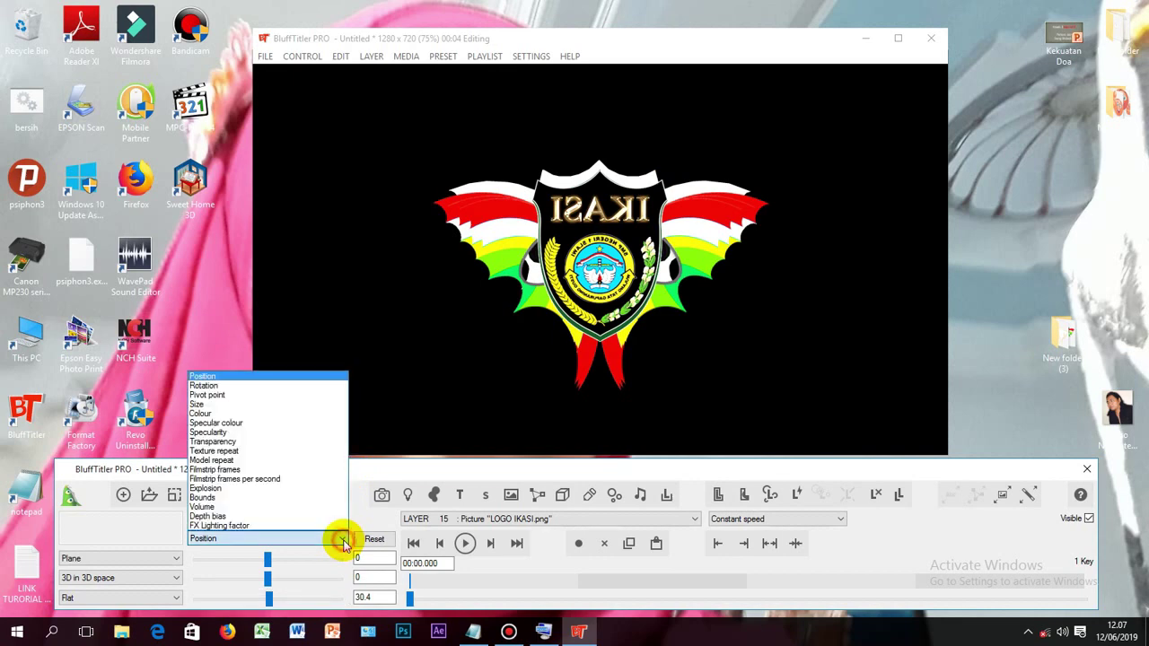
pyautogui.click(271, 405)
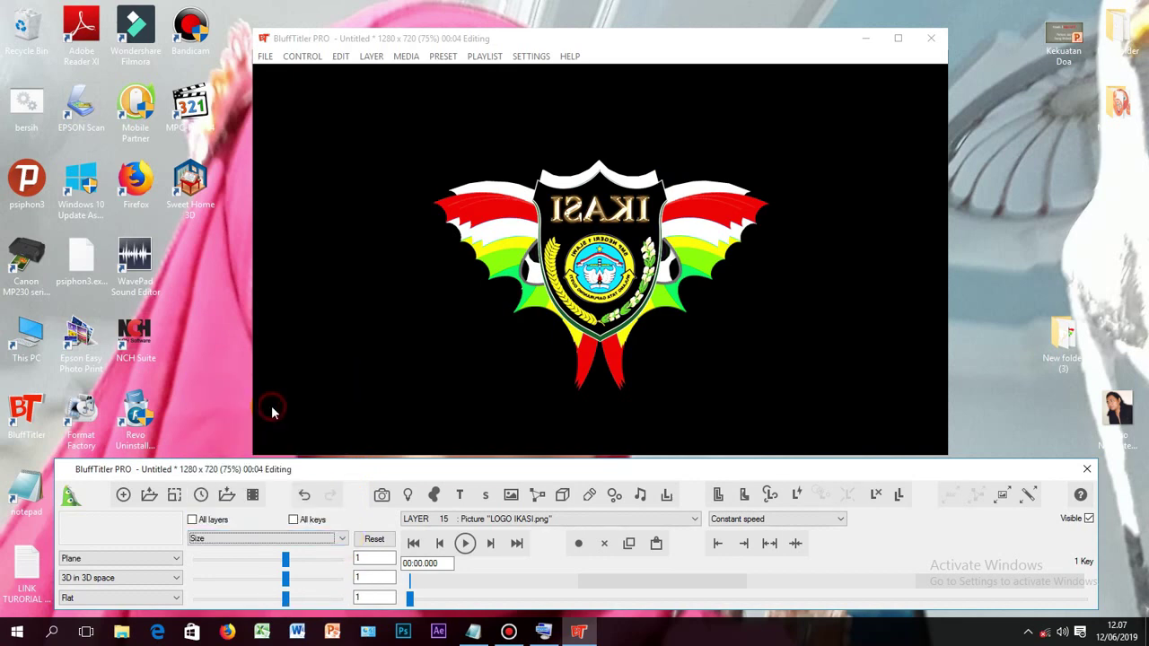
pyautogui.click(285, 561)
pyautogui.moveTo(286, 561); pyautogui.dragTo(282, 563)
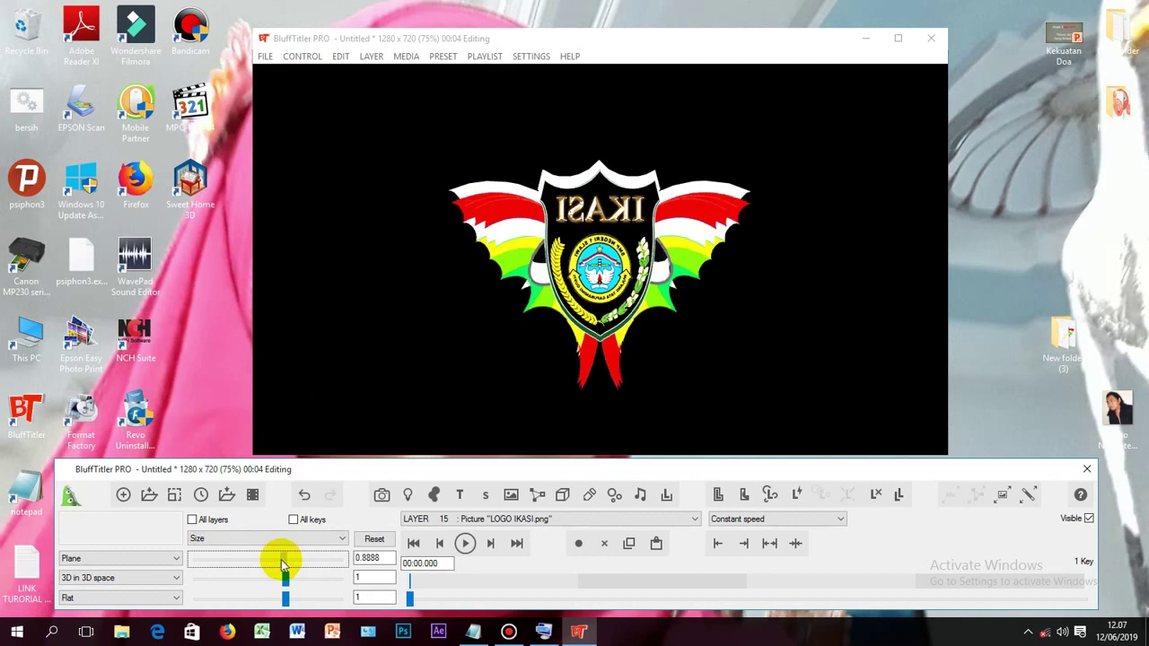
pyautogui.click(282, 564)
# - Raise the logo to vertical position 7.2 in the preview
pyautogui.click(340, 539)
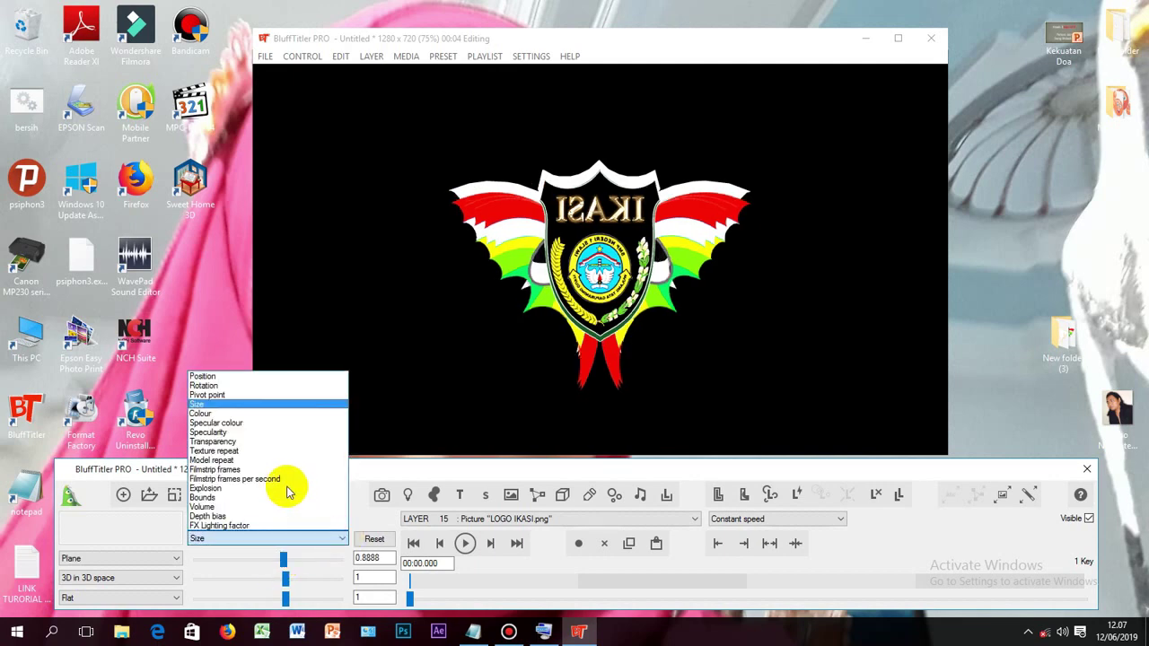
pyautogui.click(281, 377)
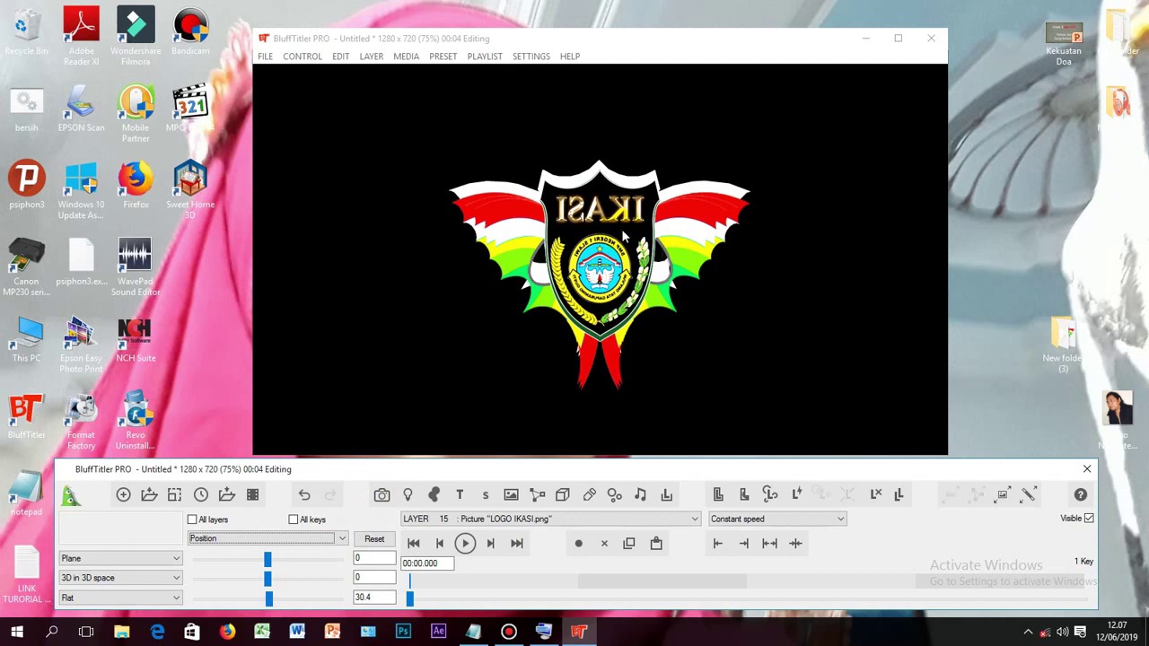
pyautogui.click(624, 235)
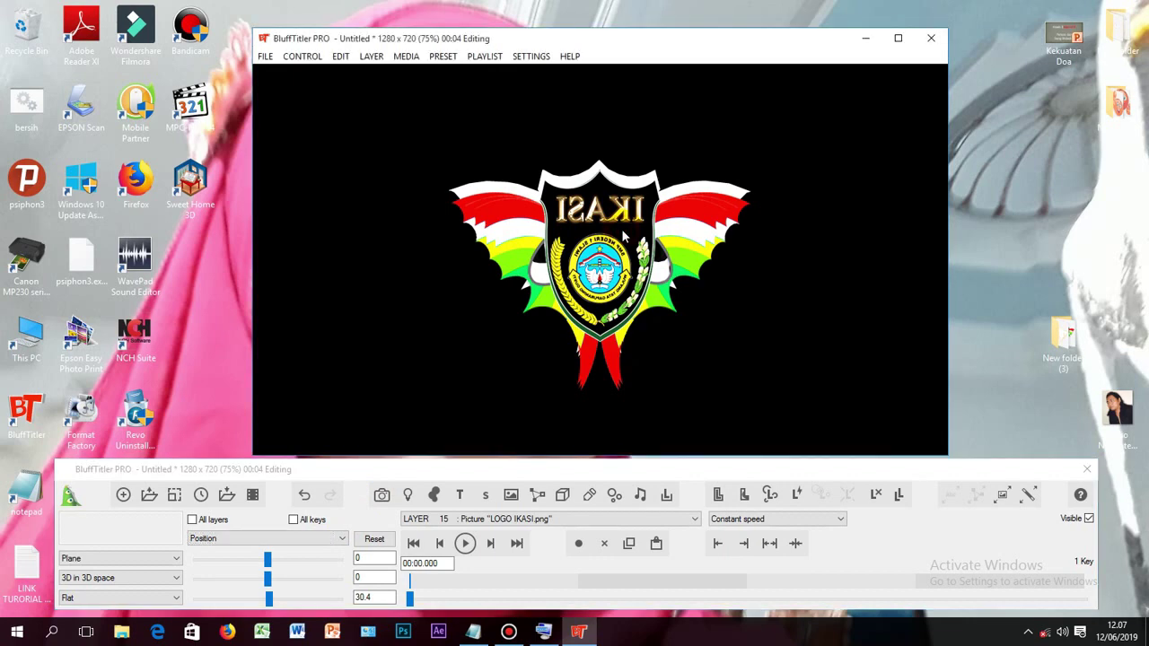
pyautogui.moveTo(624, 235); pyautogui.dragTo(624, 231)
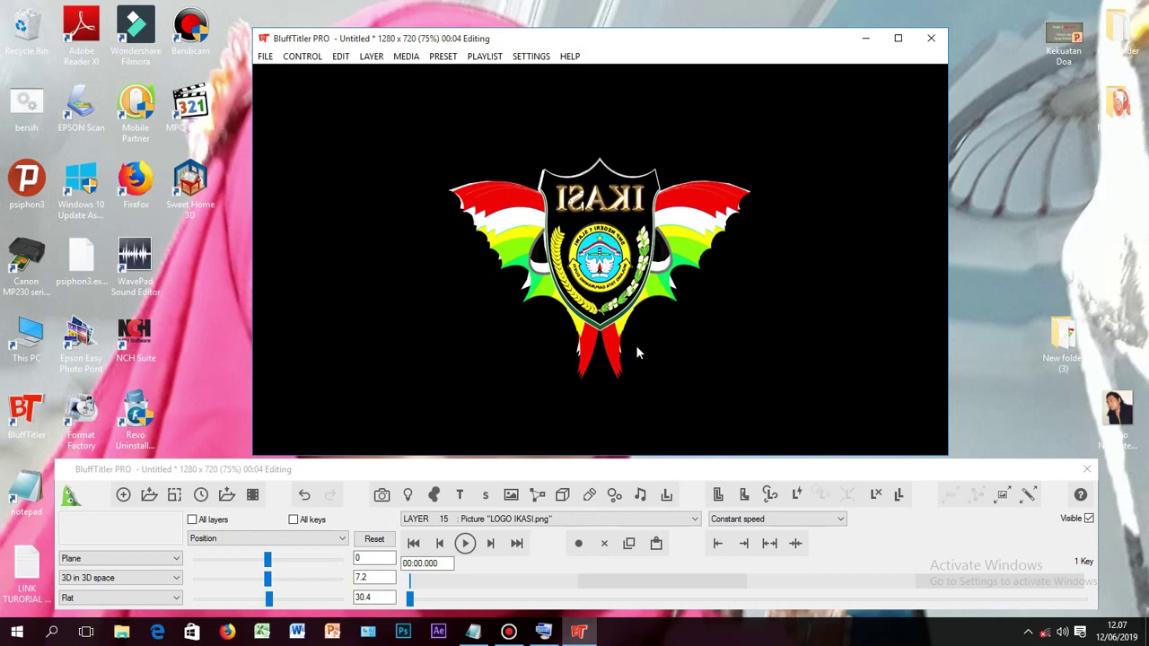
# - Shrink the logo picture's height (Y size) to 0.8888
pyautogui.click(342, 538)
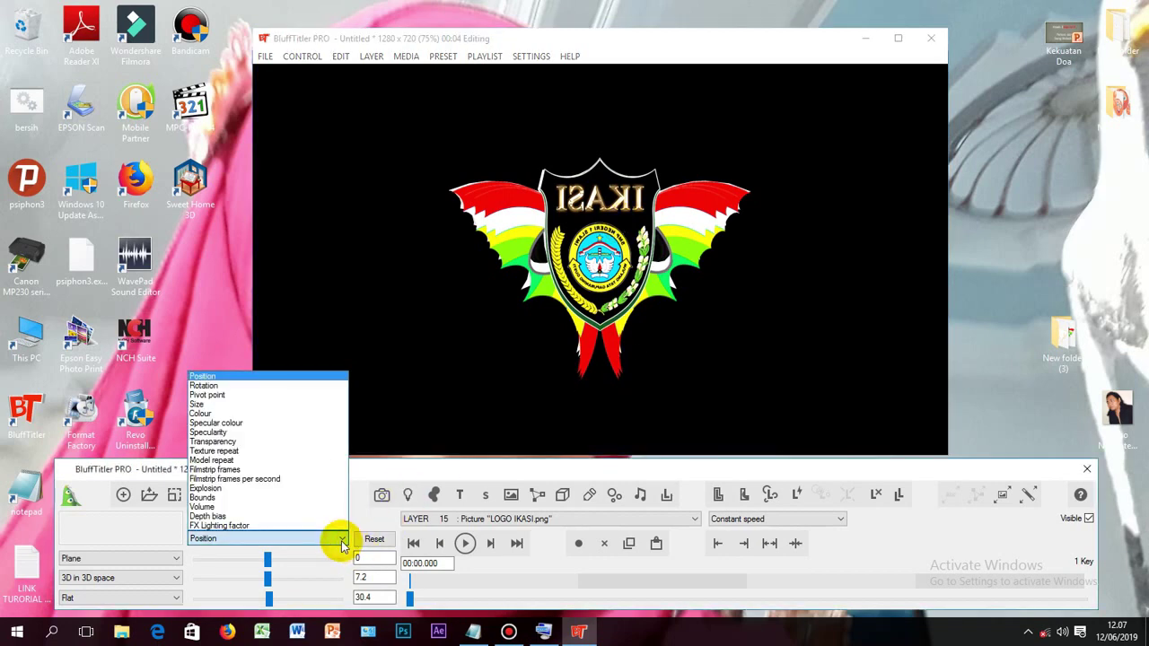
pyautogui.click(205, 406)
pyautogui.moveTo(290, 559); pyautogui.dragTo(284, 582)
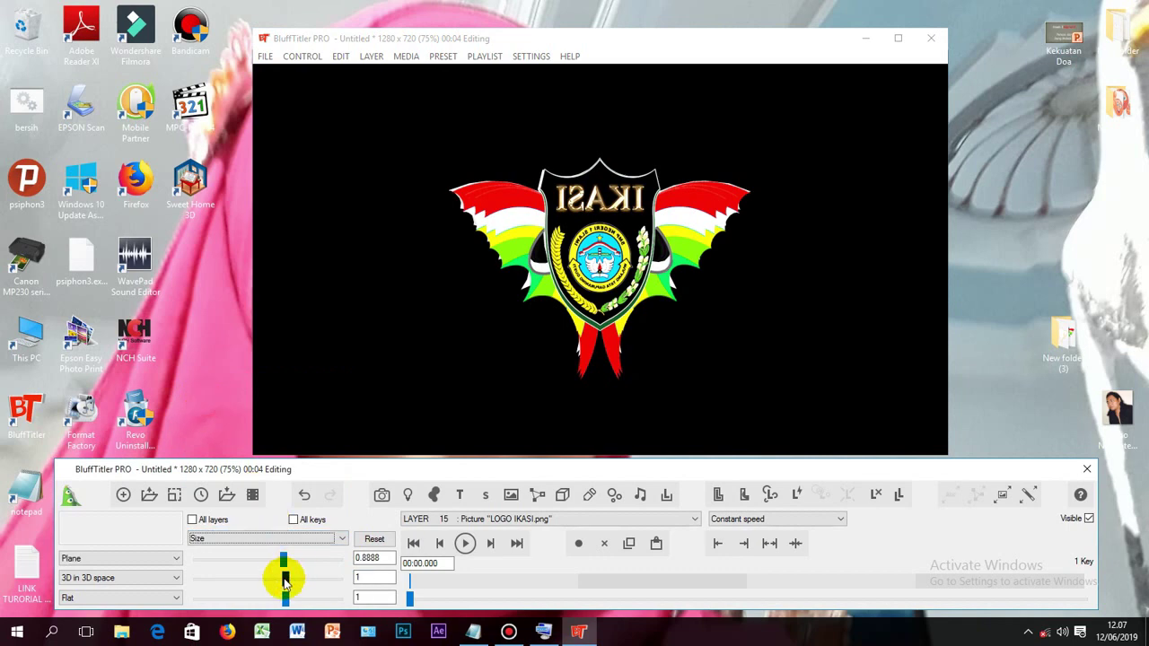
pyautogui.moveTo(285, 582); pyautogui.dragTo(283, 584)
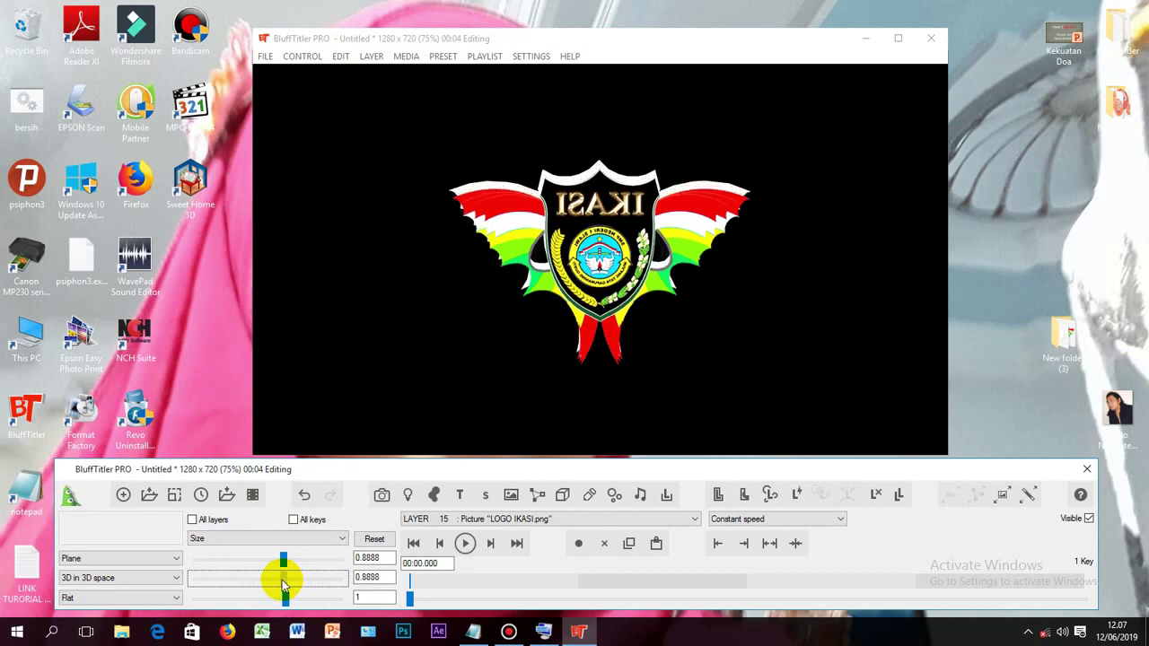
pyautogui.click(342, 538)
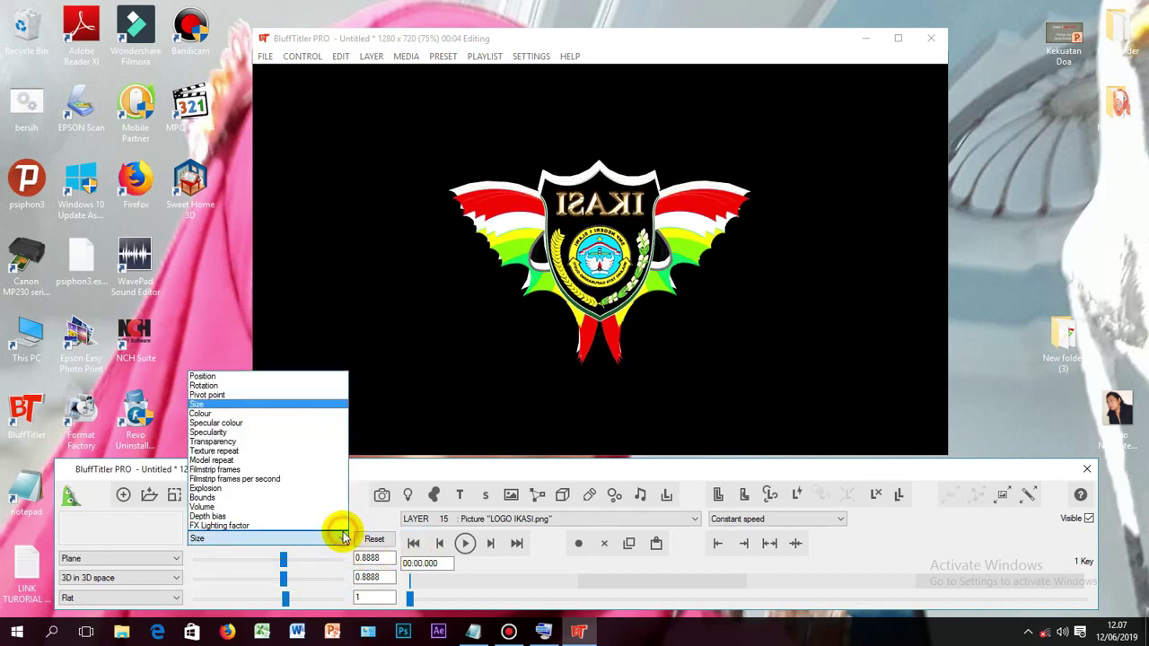
pyautogui.click(290, 376)
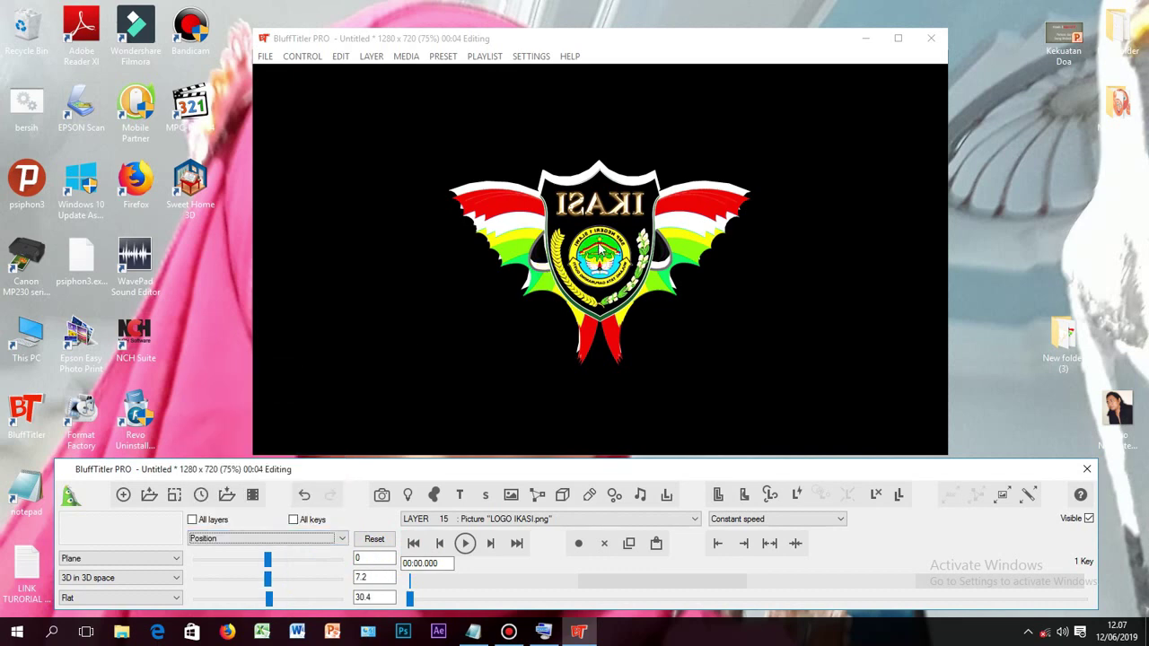
# - Drag the logo to horizontal 0.8 and vertical 13.6, centred over the wings
pyautogui.click(600, 250)
pyautogui.moveTo(600, 251); pyautogui.dragTo(601, 243)
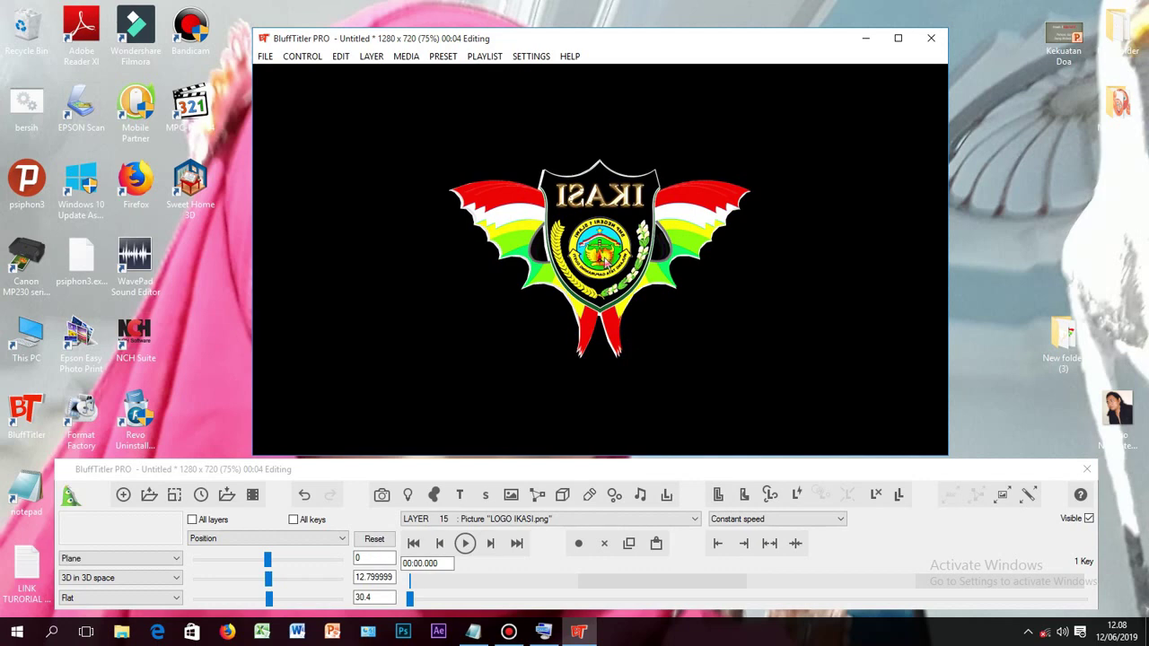
pyautogui.moveTo(602, 263); pyautogui.dragTo(604, 261)
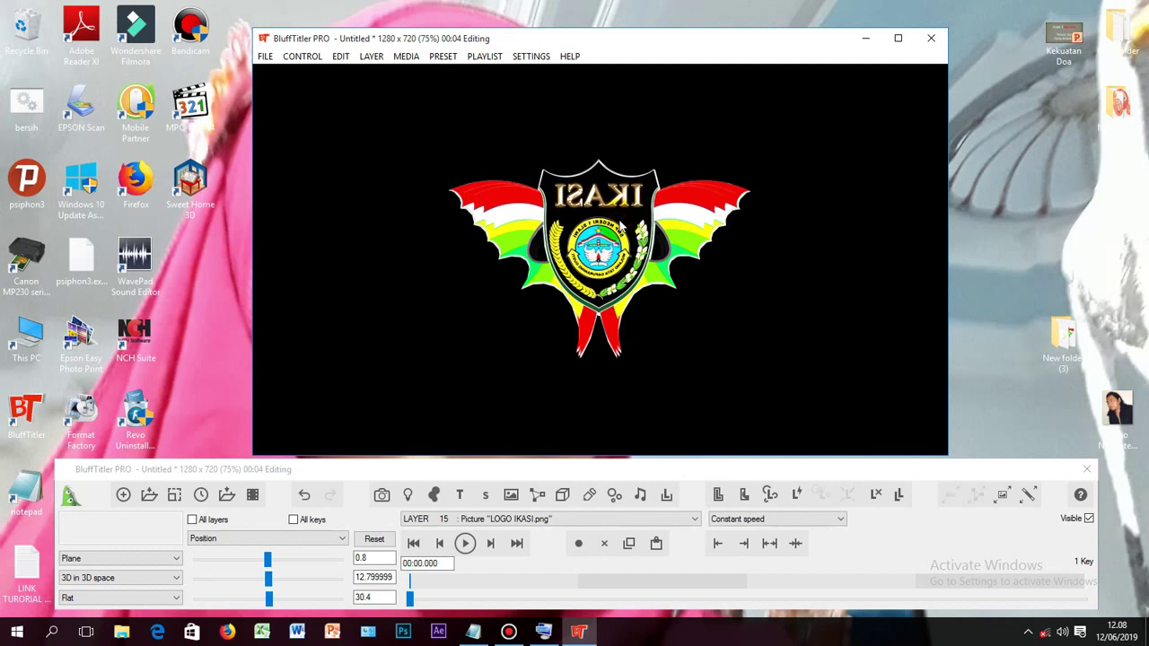
pyautogui.moveTo(620, 229); pyautogui.dragTo(621, 232)
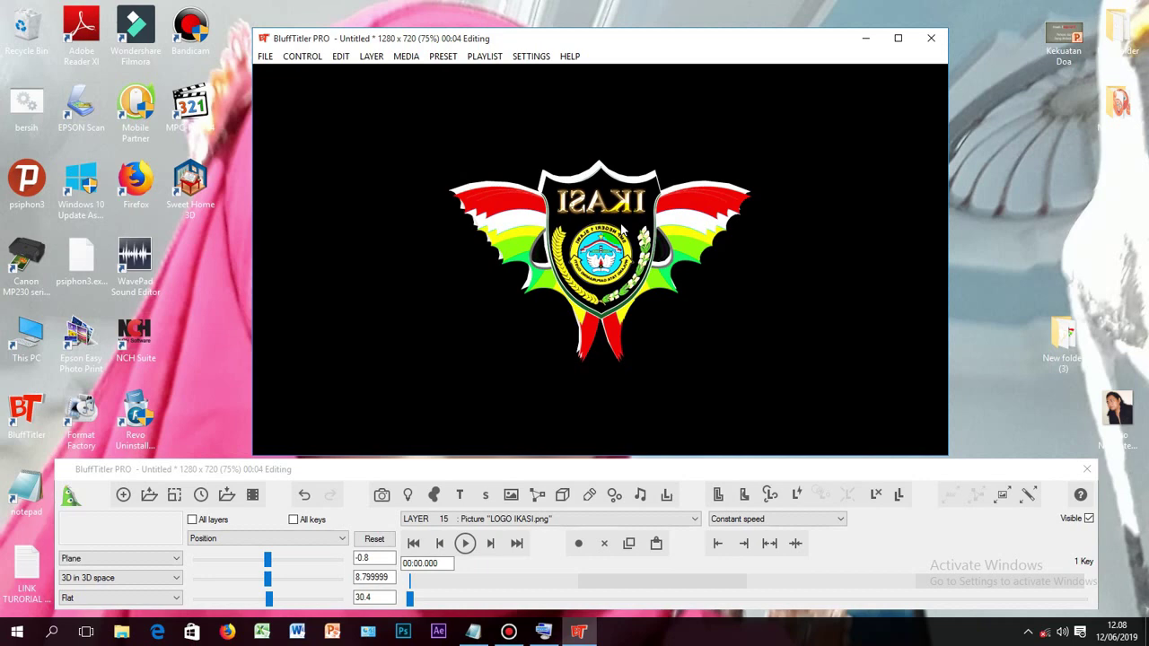
pyautogui.moveTo(621, 229); pyautogui.dragTo(622, 228)
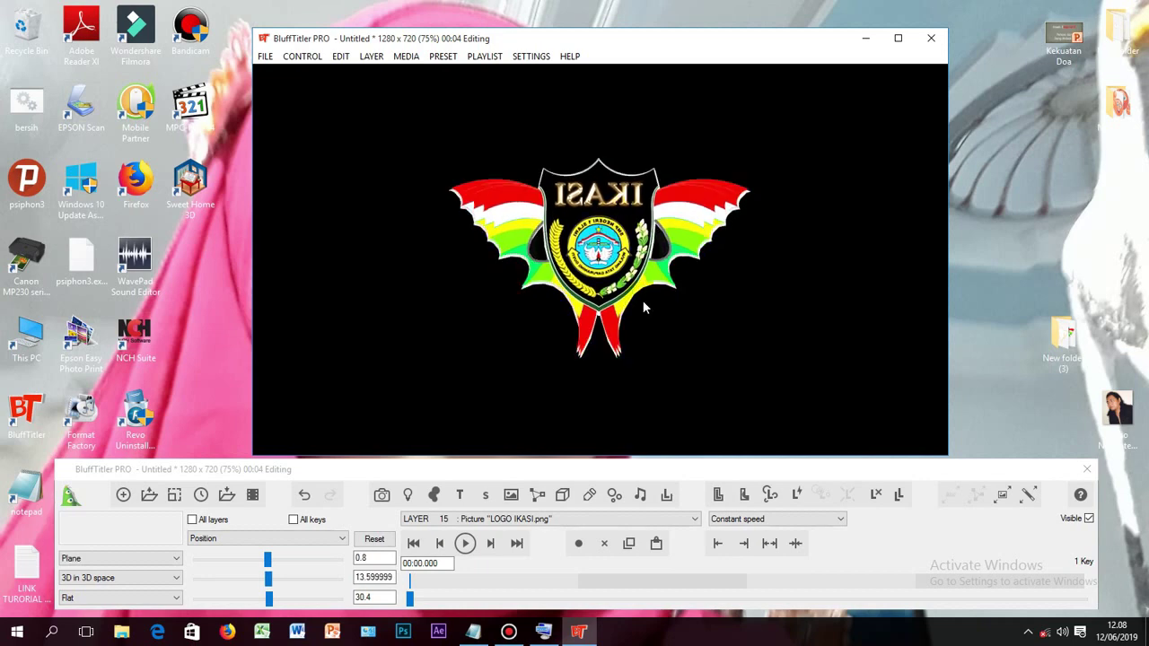
pyautogui.click(269, 580)
pyautogui.moveTo(270, 580); pyautogui.dragTo(270, 581)
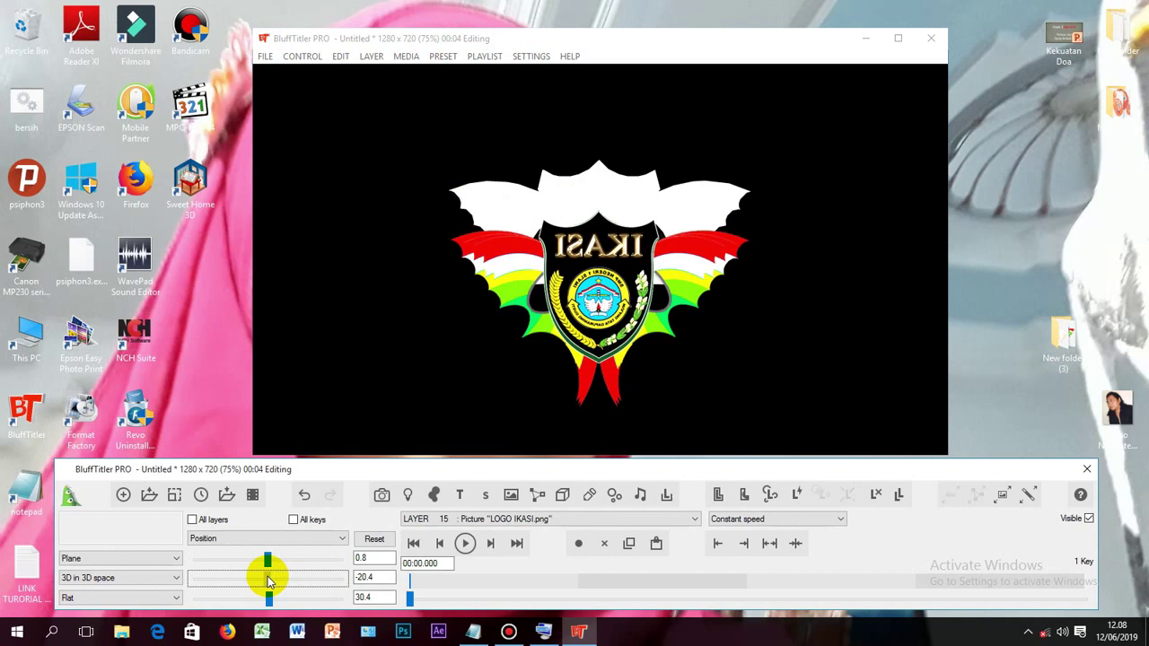
pyautogui.rightClick(269, 580)
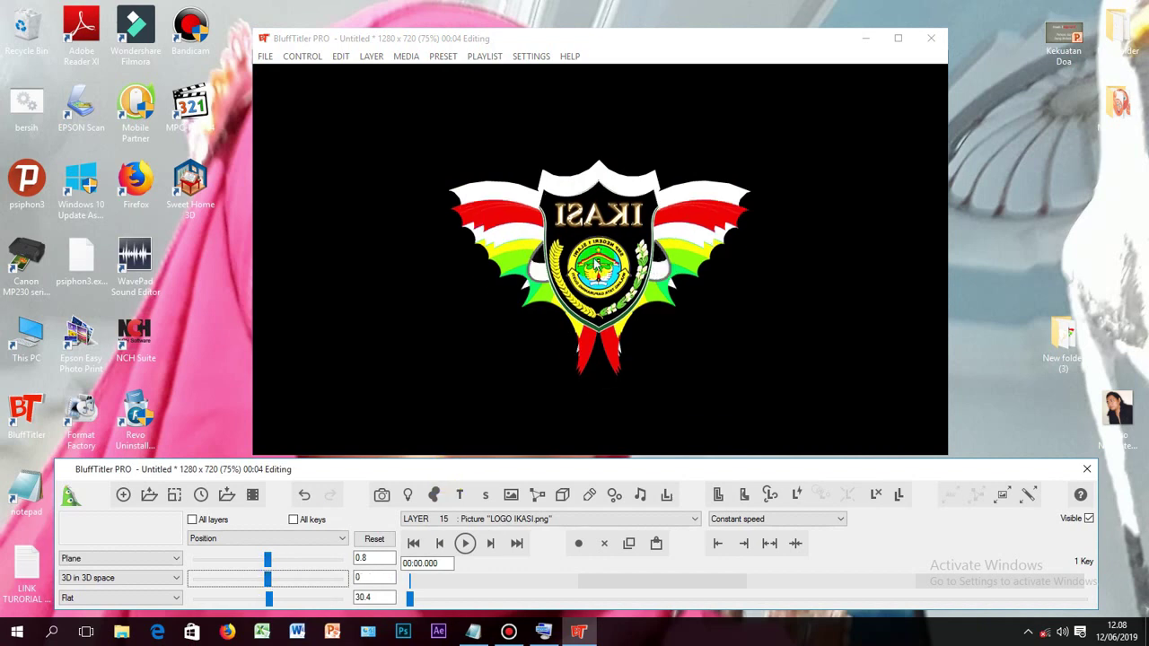
pyautogui.moveTo(596, 262); pyautogui.dragTo(591, 251)
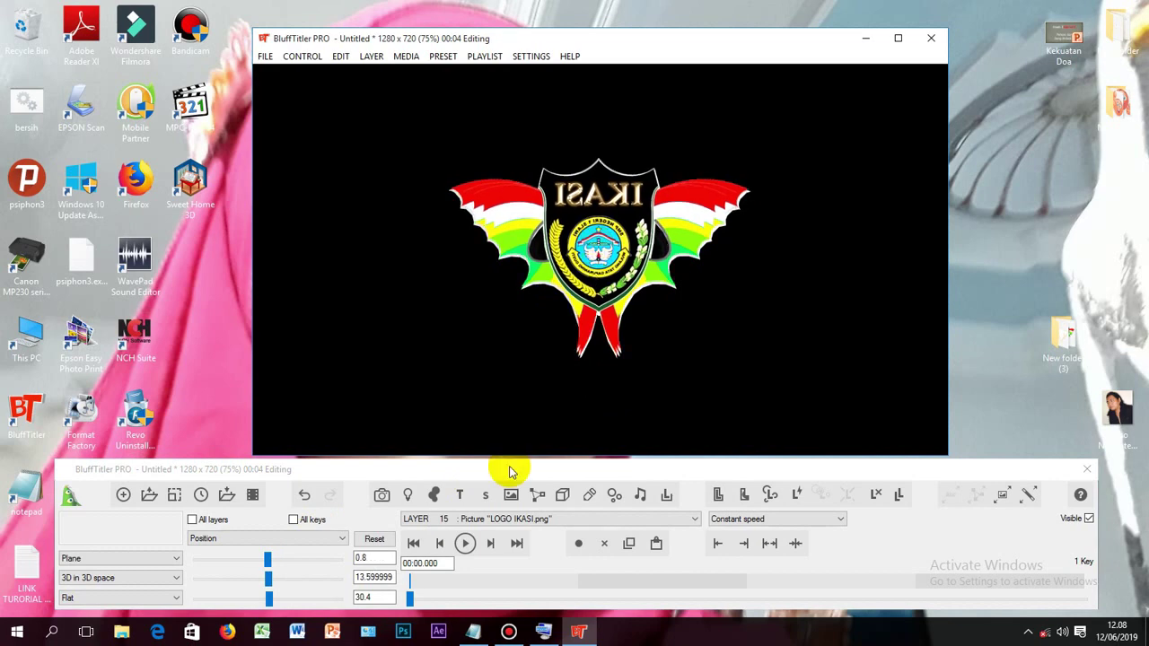
pyautogui.click(342, 539)
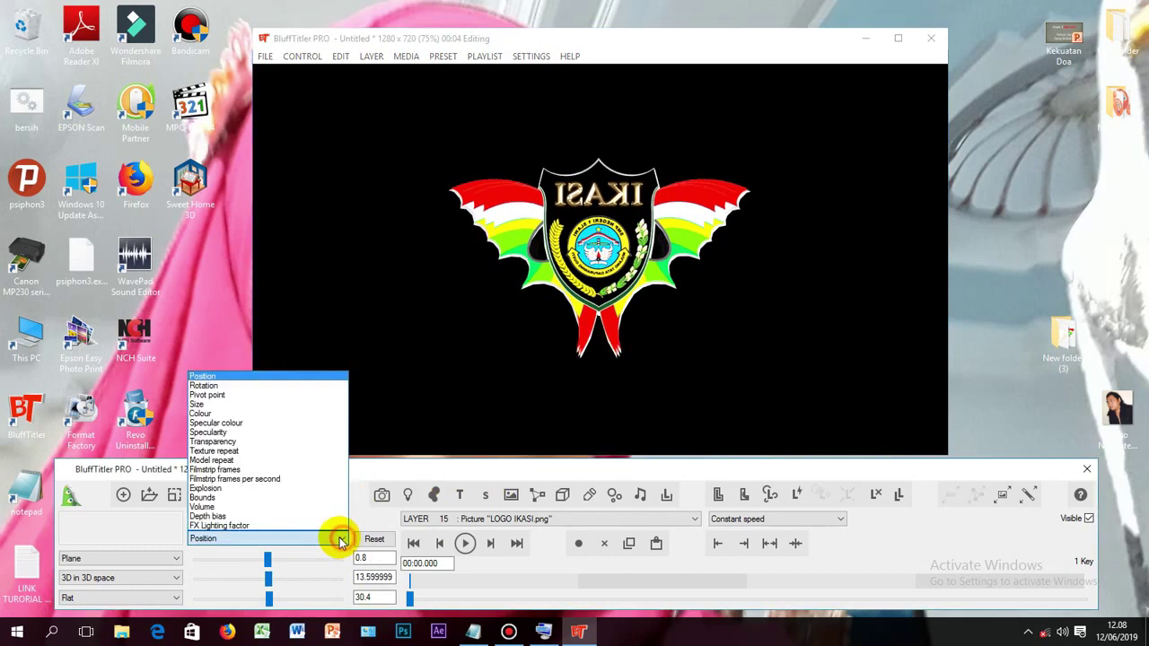
# - Set the logo's vertical size to 0.9032, keeping its width at 0.8888
pyautogui.click(254, 409)
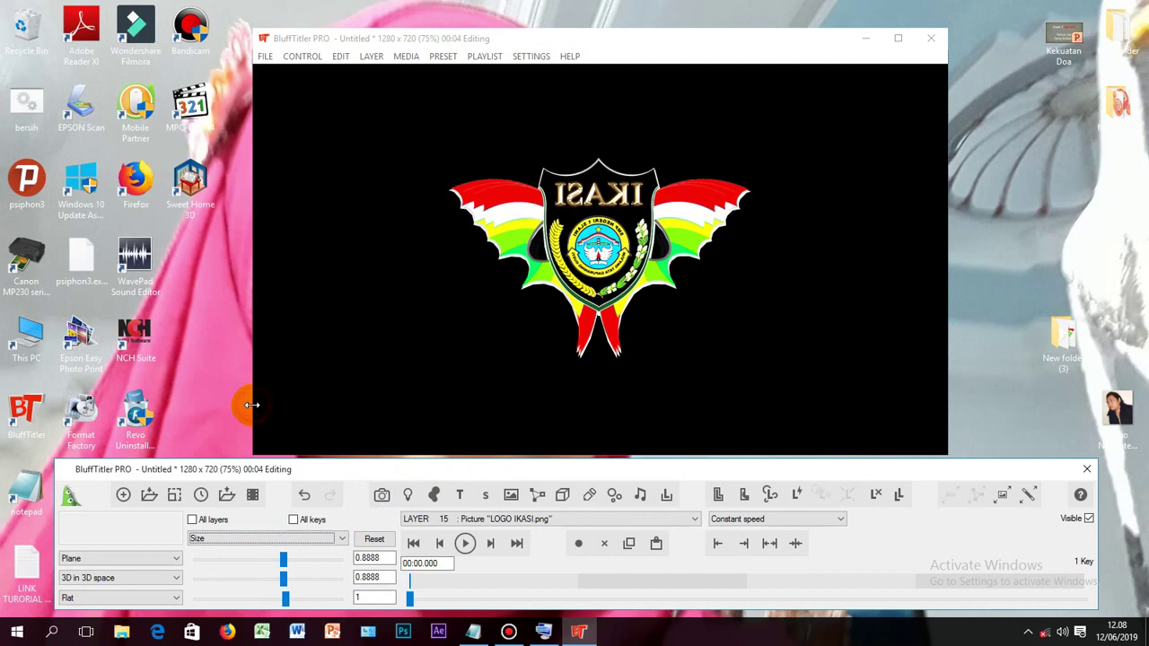
pyautogui.click(285, 582)
pyautogui.moveTo(286, 583); pyautogui.dragTo(288, 584)
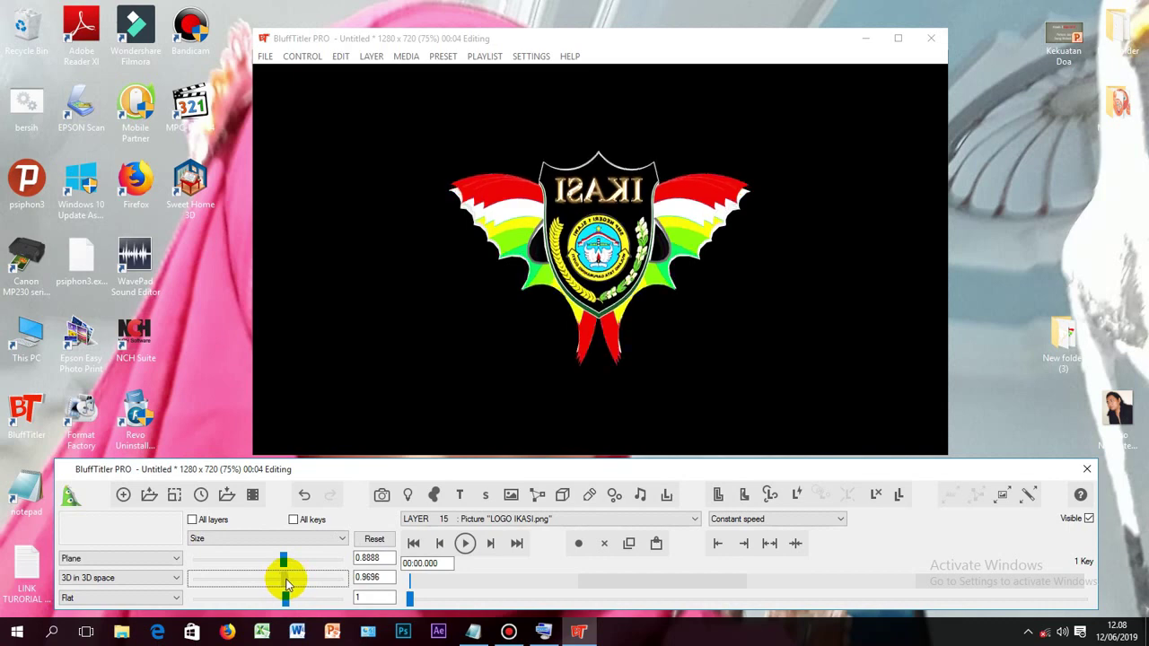
pyautogui.moveTo(287, 584); pyautogui.dragTo(285, 584)
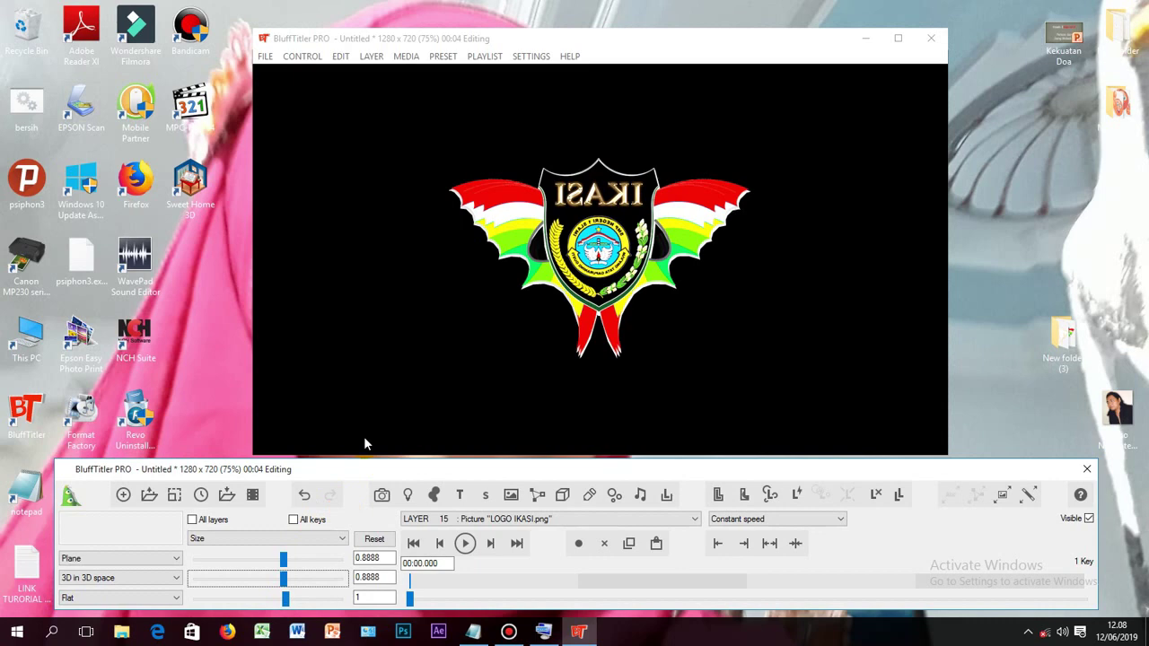
pyautogui.press('Right')
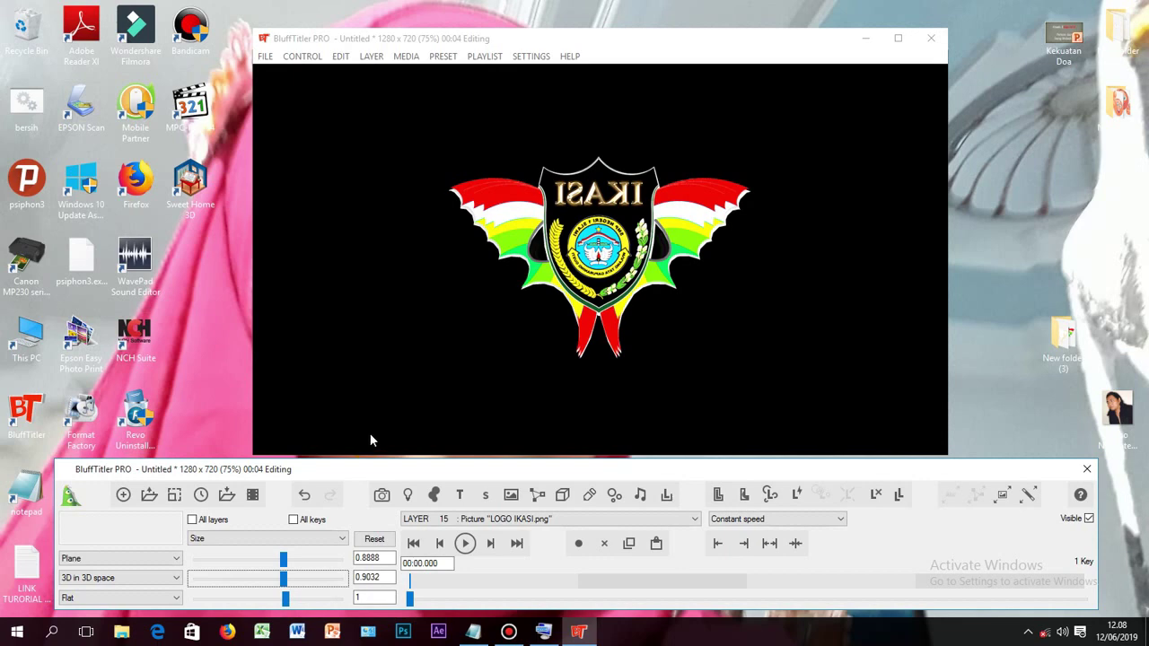
pyautogui.click(342, 537)
pyautogui.click(205, 376)
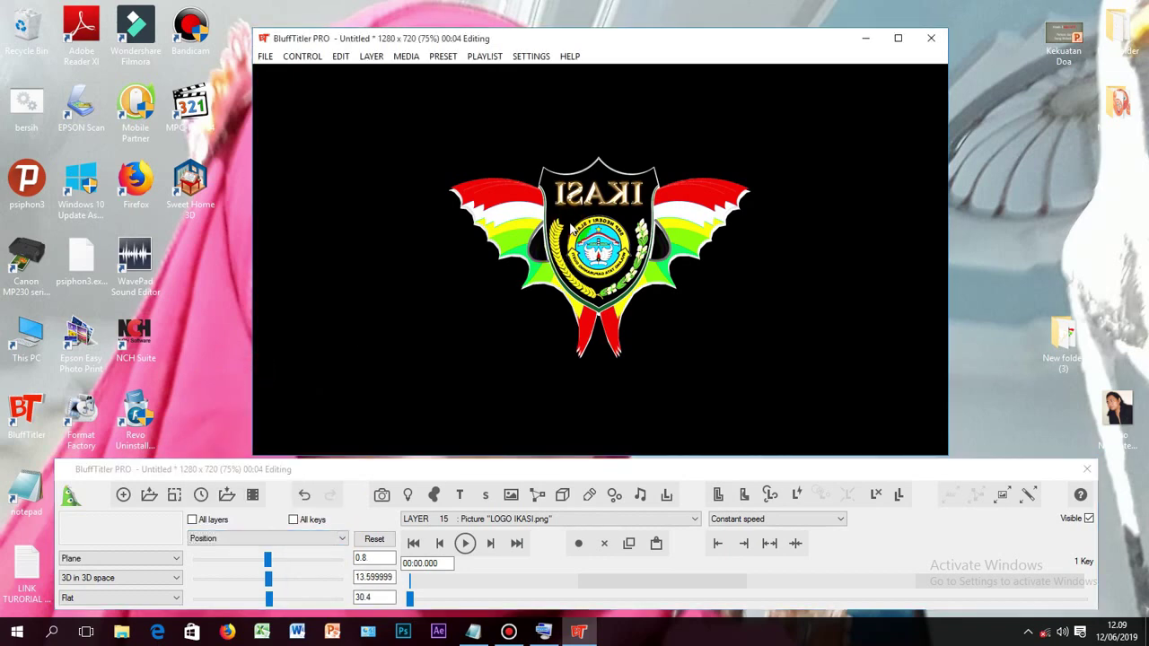
# - Move the logo to position 0, 12, centred horizontally on the wings
pyautogui.moveTo(572, 230); pyautogui.dragTo(572, 230)
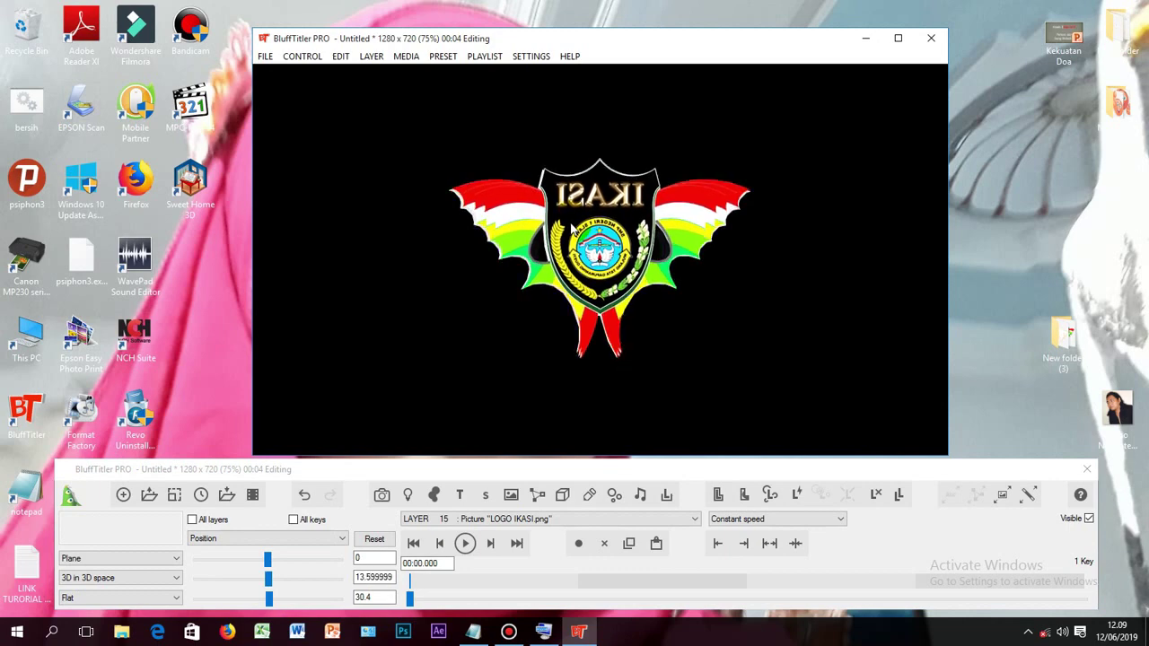
pyautogui.moveTo(570, 232); pyautogui.dragTo(573, 229)
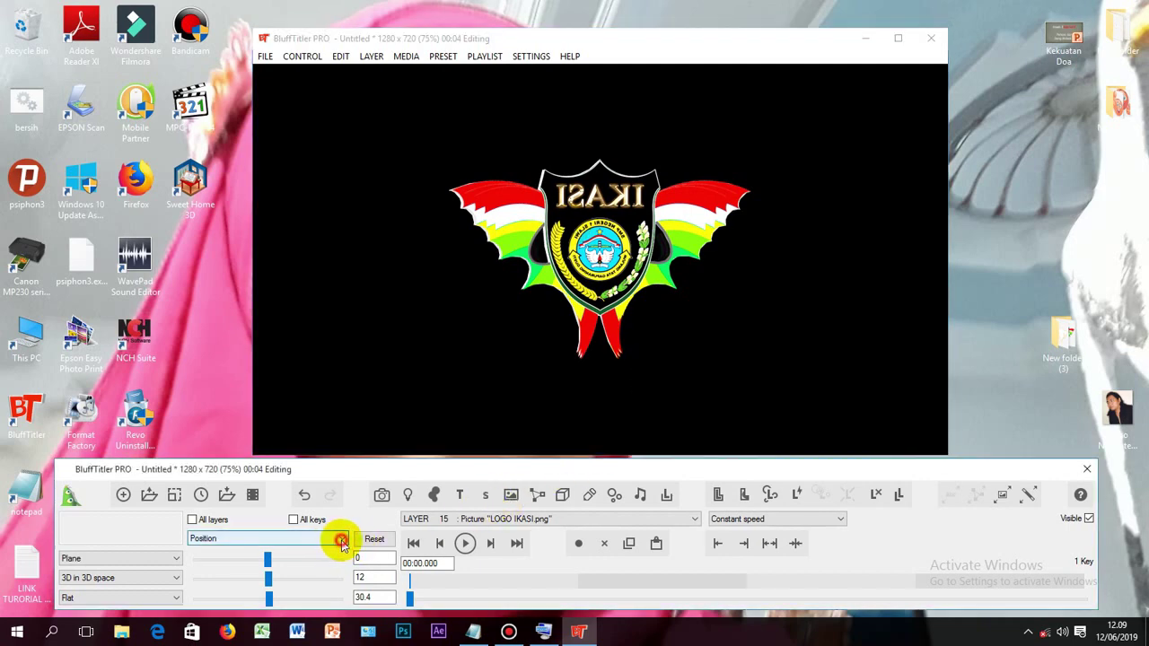
pyautogui.click(337, 539)
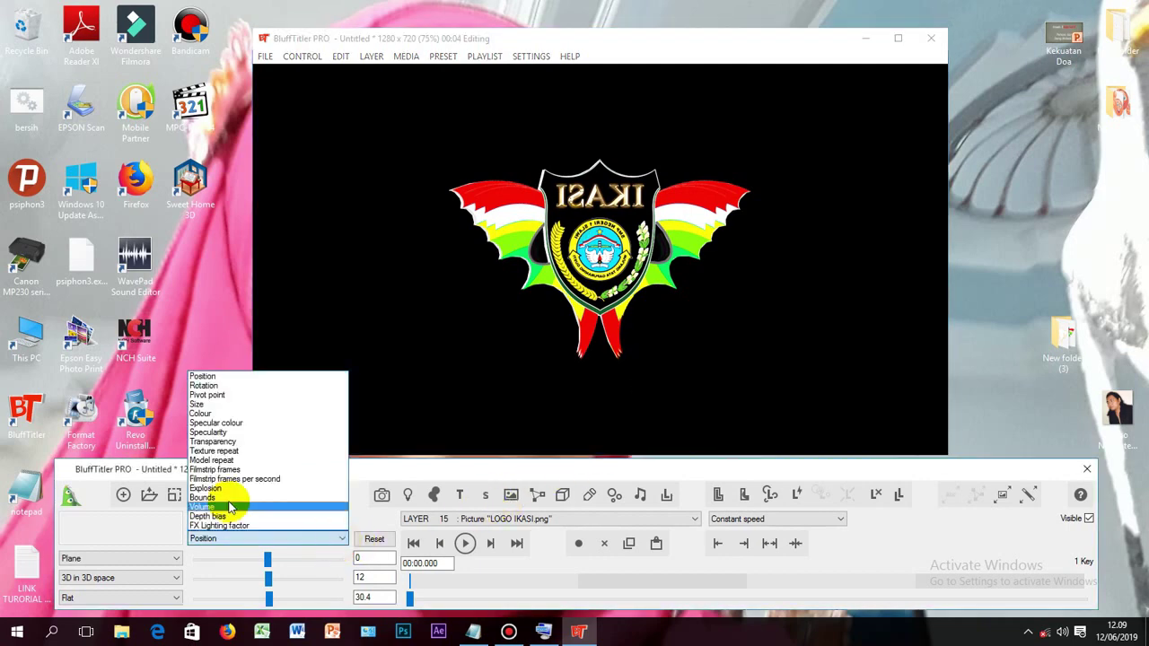
# - Trim the logo picture's width (X size) to 0.8904
pyautogui.click(230, 405)
pyautogui.click(283, 559)
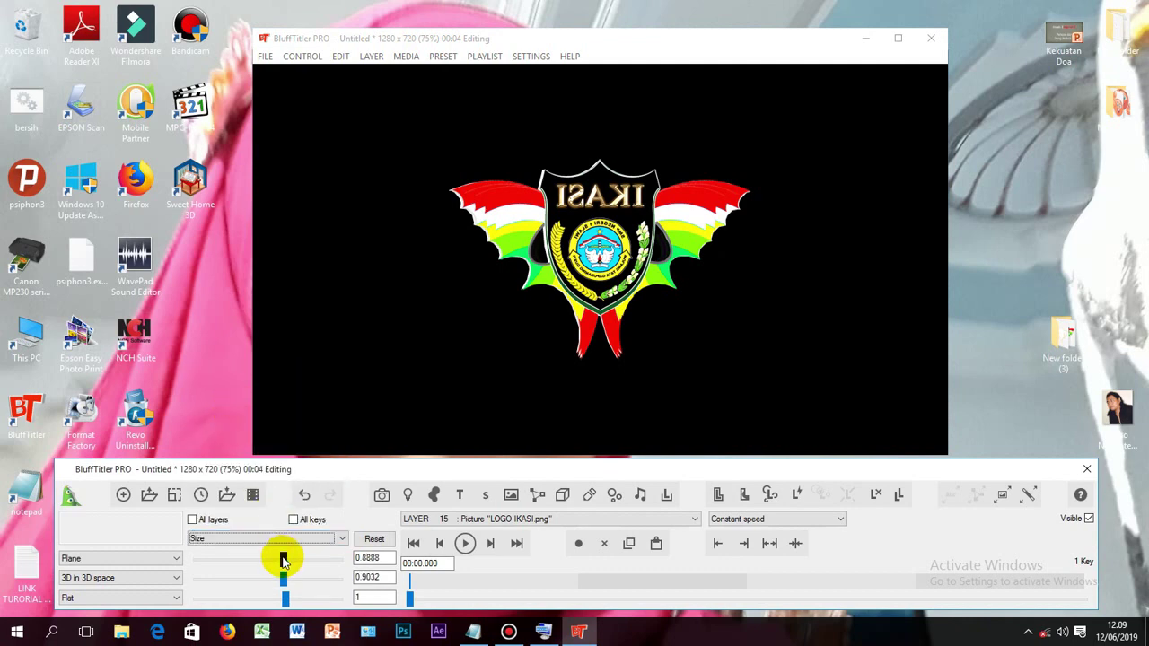
pyautogui.scroll(1, 283, 561)
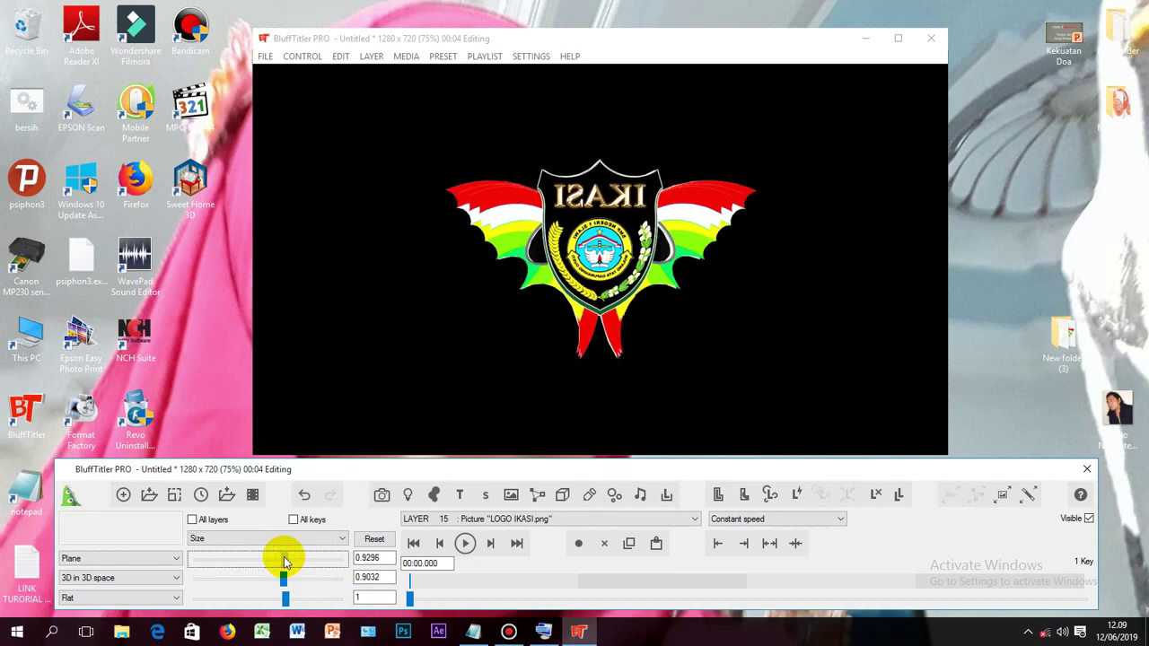
pyautogui.scroll(1, 285, 562)
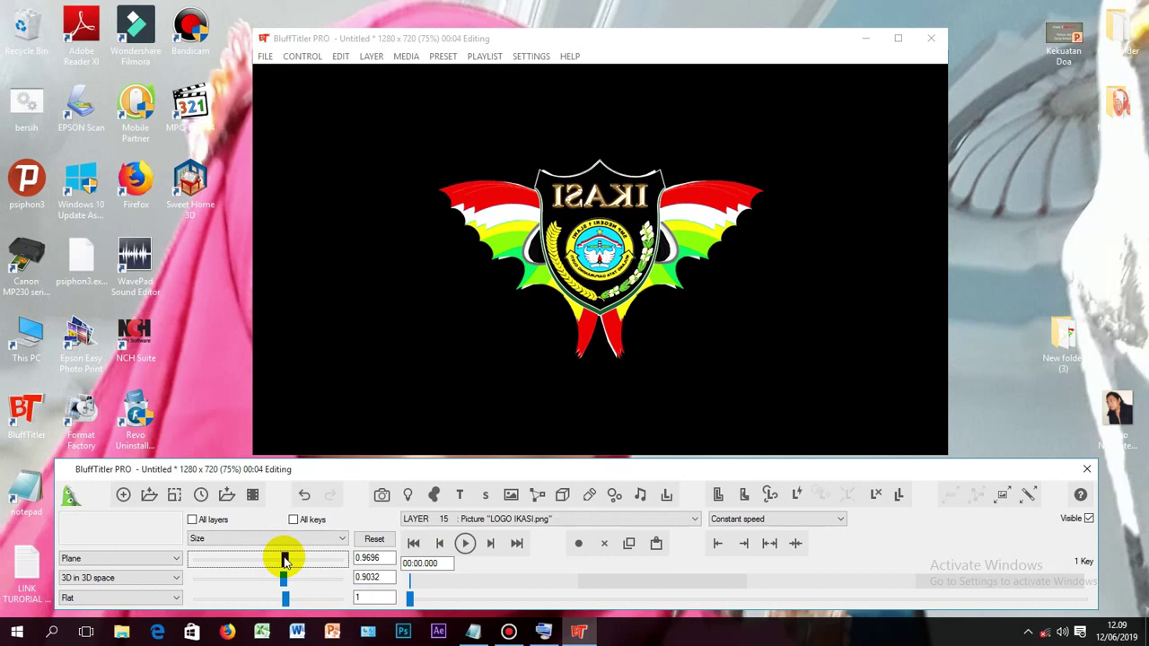
pyautogui.scroll(-1, 284, 560)
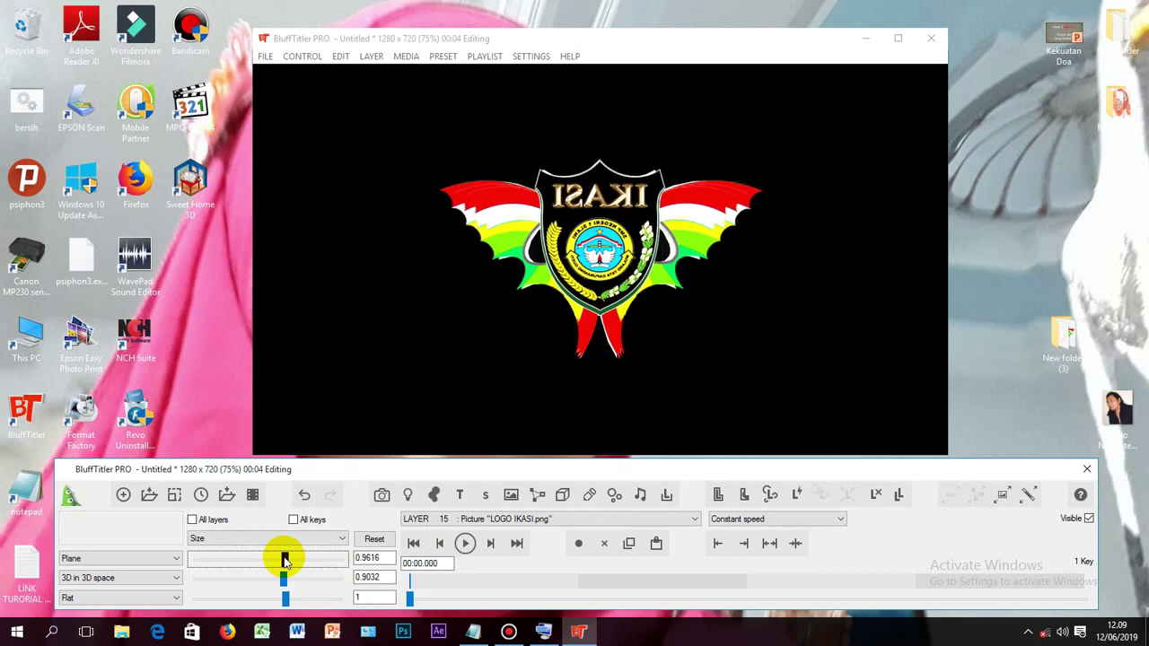
pyautogui.scroll(-1, 285, 560)
pyautogui.scroll(-3, 284, 561)
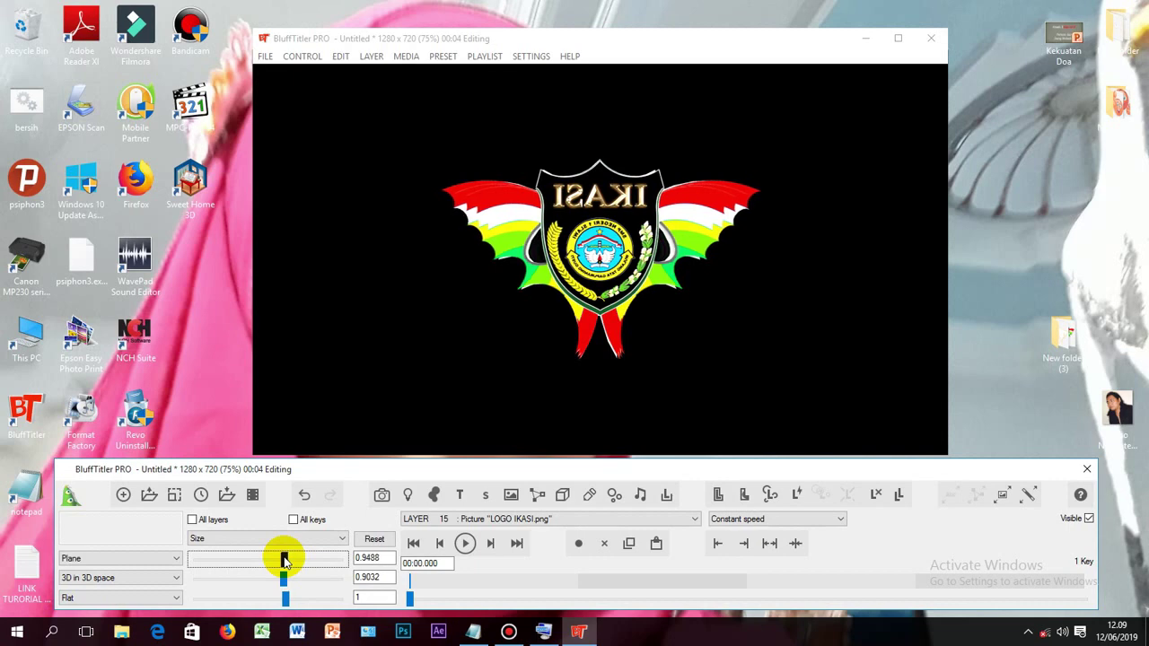
pyautogui.scroll(-1, 285, 560)
pyautogui.scroll(-2, 285, 560)
pyautogui.scroll(-1, 285, 560)
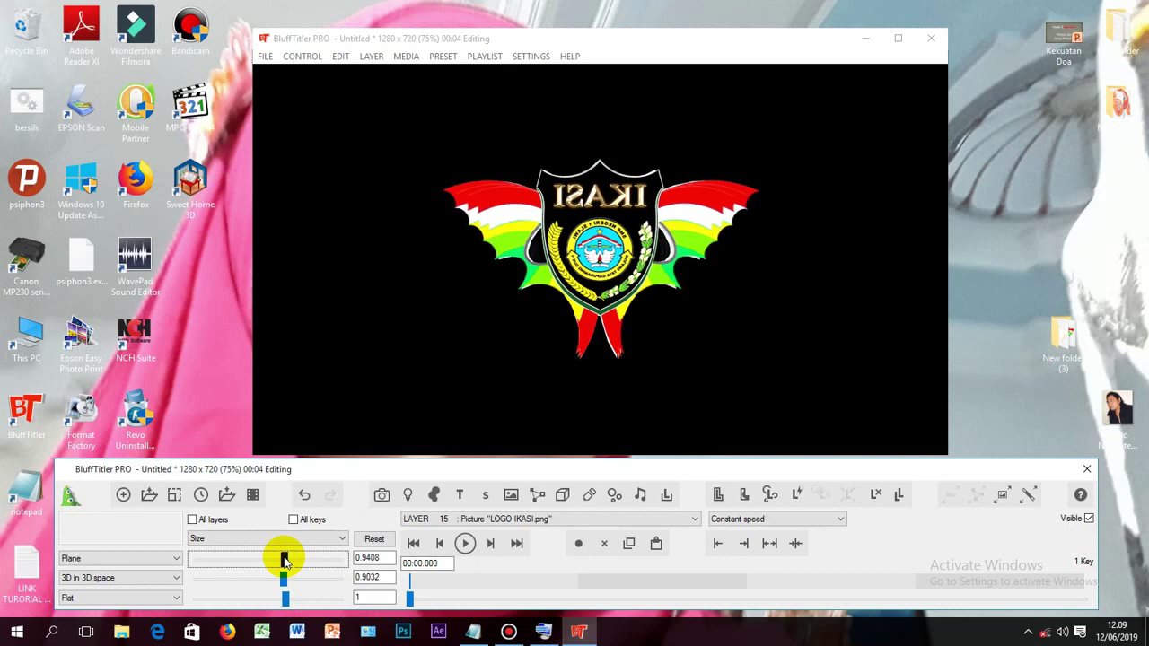
pyautogui.scroll(-3, 284, 560)
pyautogui.scroll(-1, 284, 560)
pyautogui.scroll(-2, 285, 560)
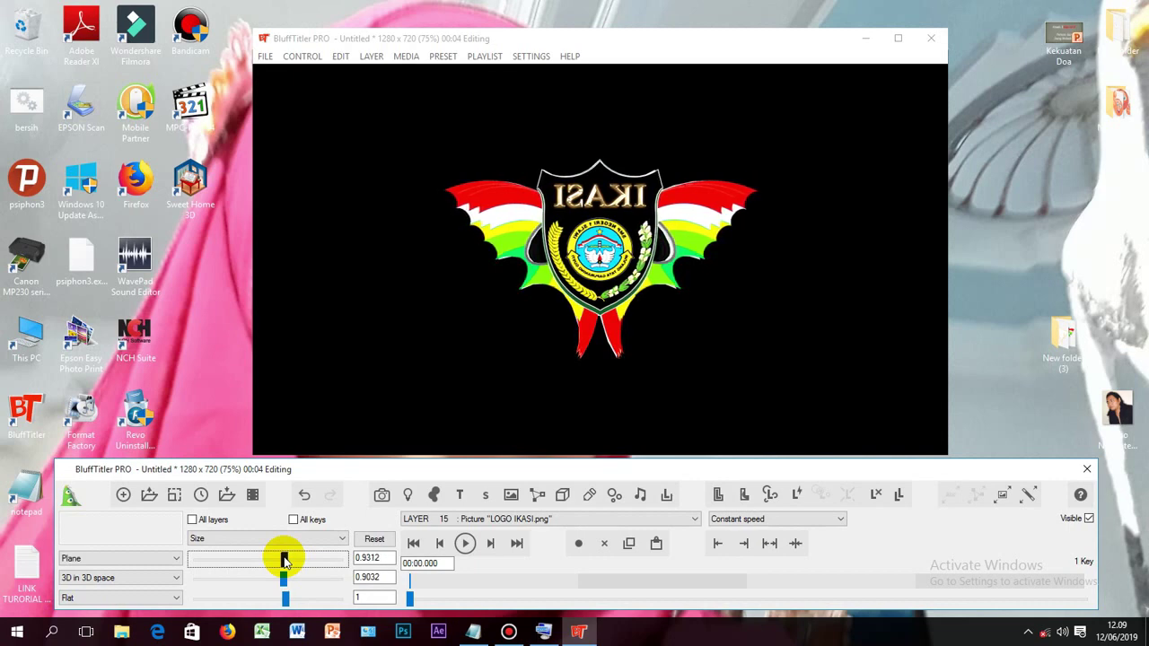
pyautogui.scroll(-1, 284, 561)
pyautogui.scroll(-1, 284, 560)
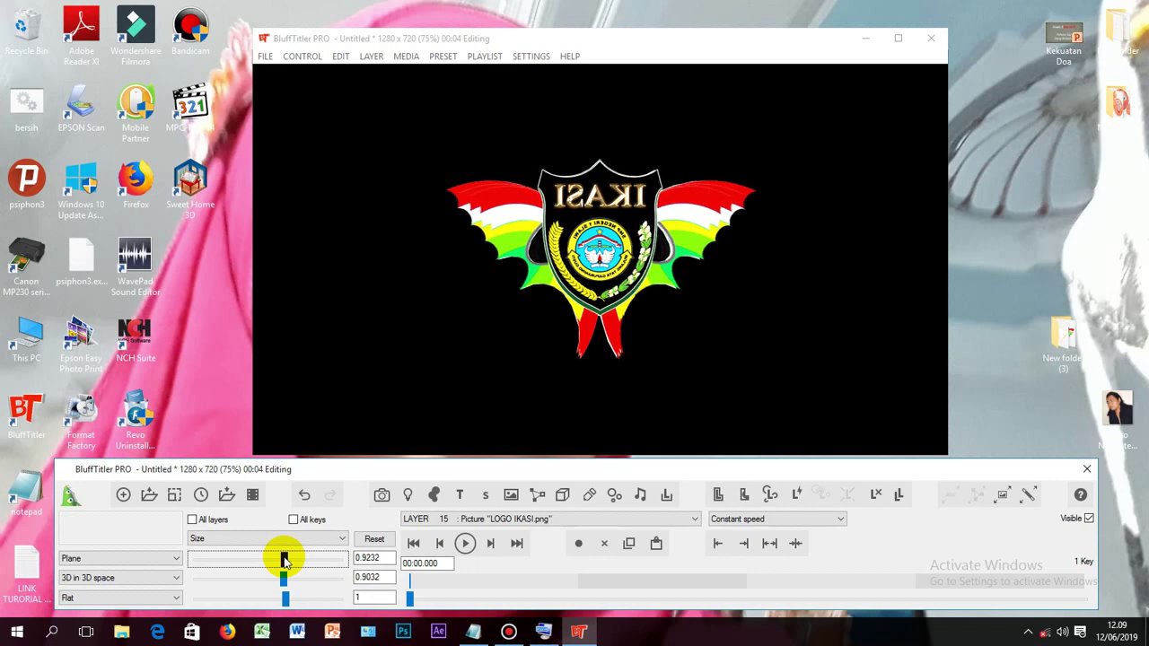
pyautogui.scroll(-1, 285, 560)
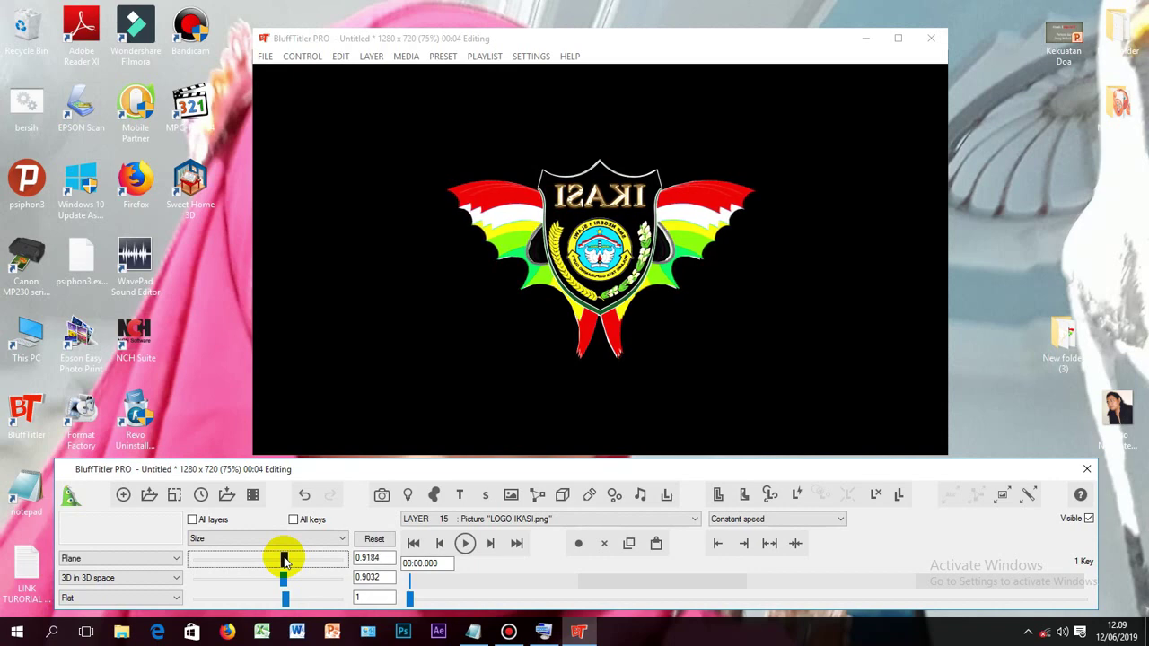
pyautogui.scroll(-1, 285, 560)
pyautogui.scroll(-1, 285, 561)
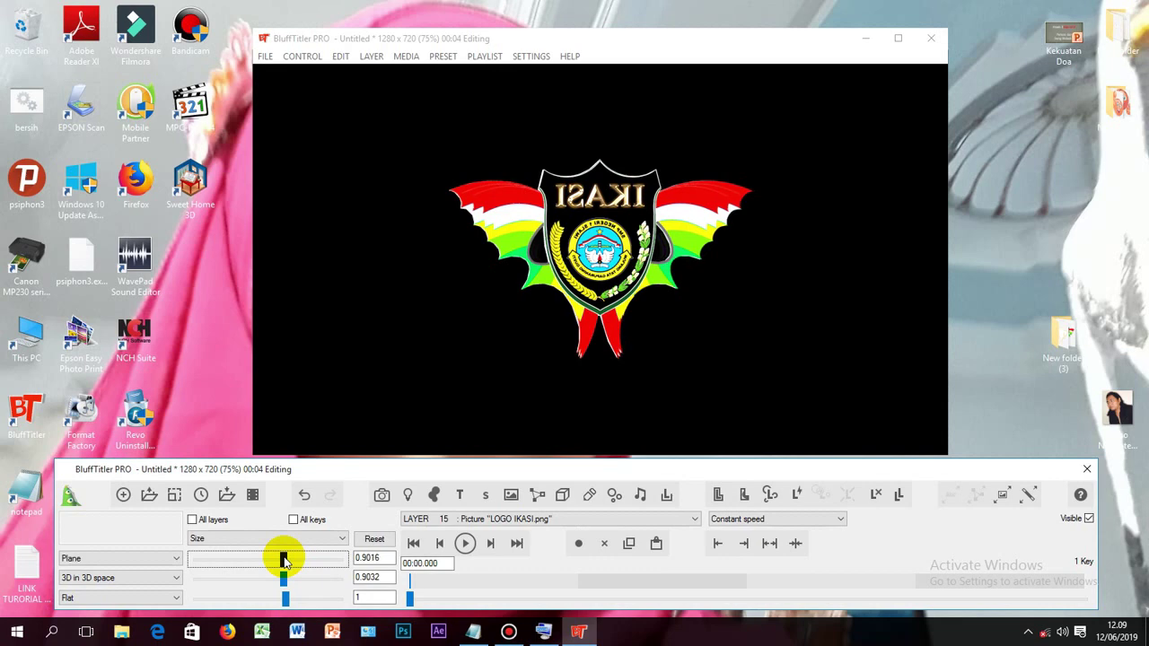
pyautogui.scroll(-2, 285, 560)
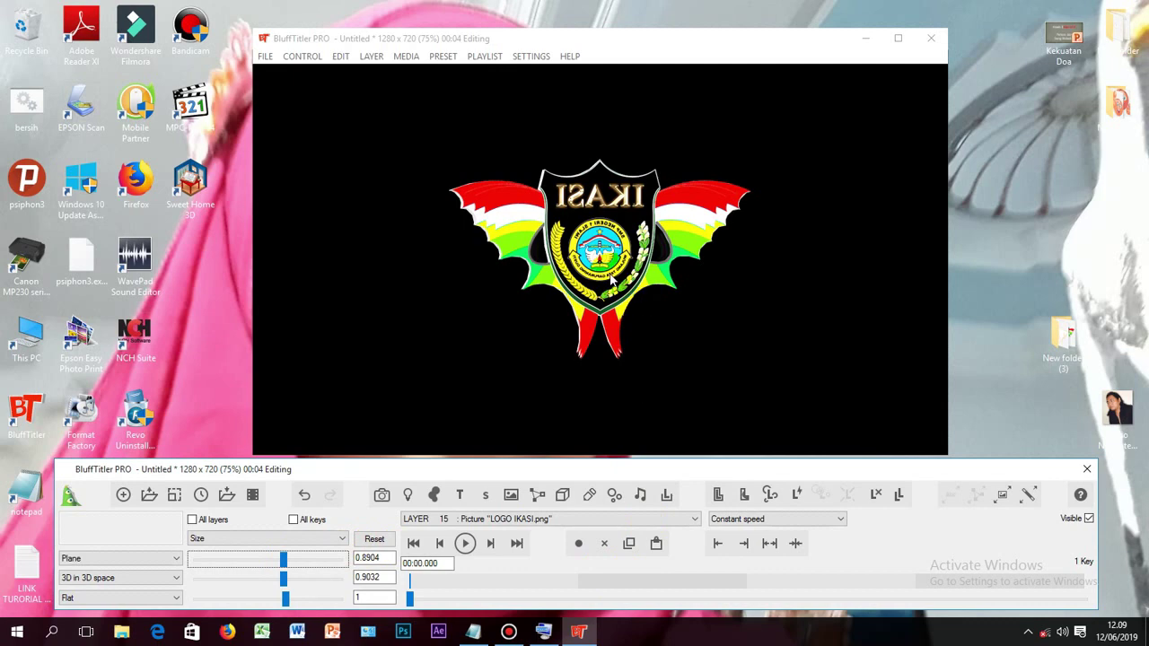
pyautogui.click(612, 281)
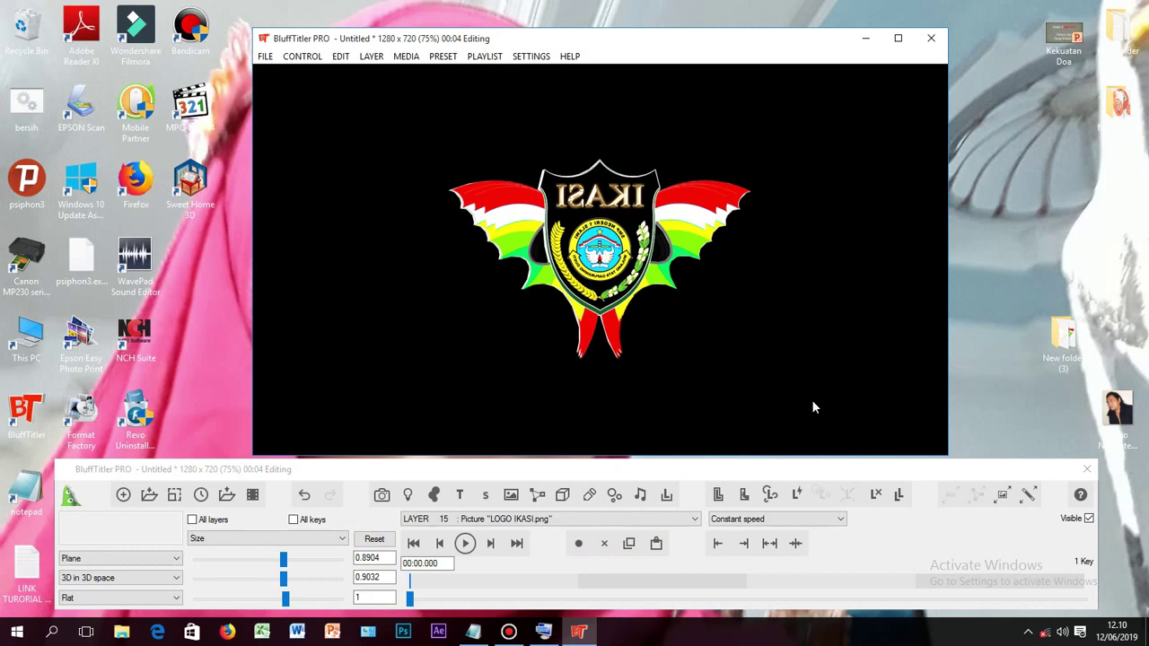
# - Rotate Container layer 04 to 360 to show the wings' white back, then reselect the logo picture
pyautogui.click(696, 519)
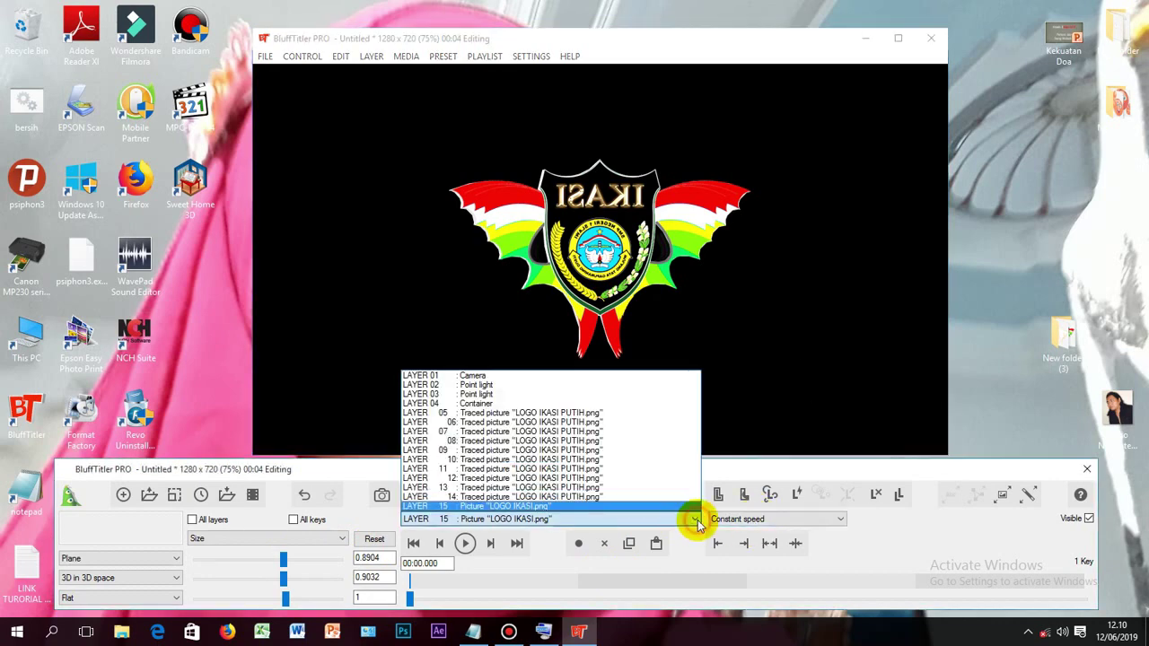
pyautogui.click(550, 404)
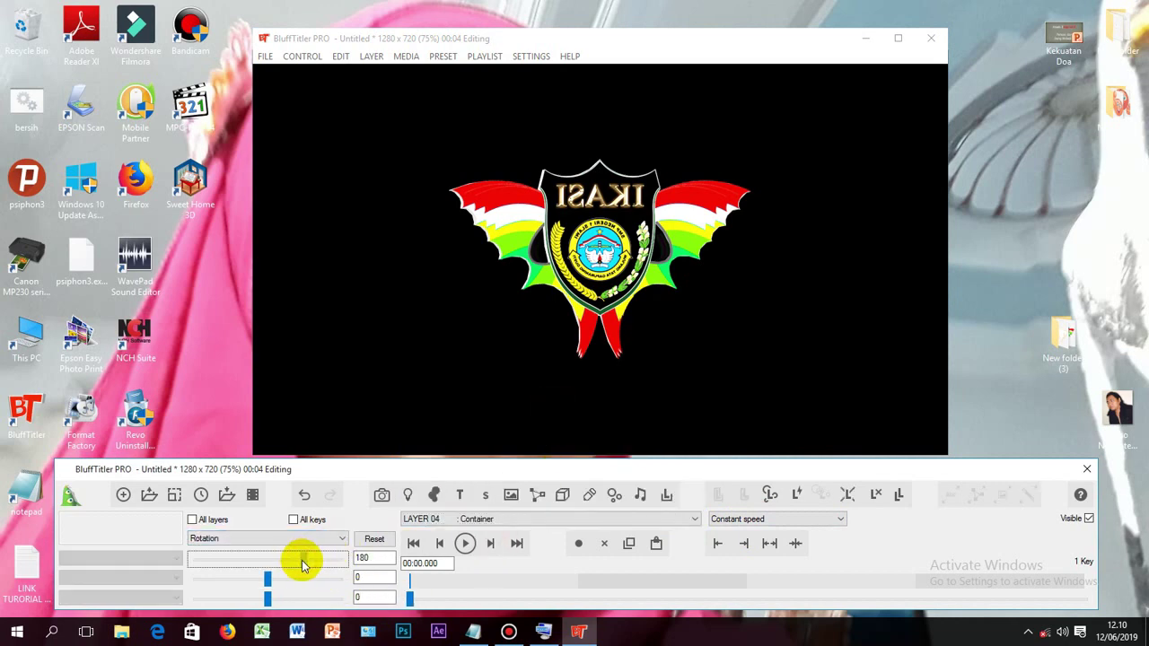
pyautogui.moveTo(303, 561); pyautogui.dragTo(341, 569)
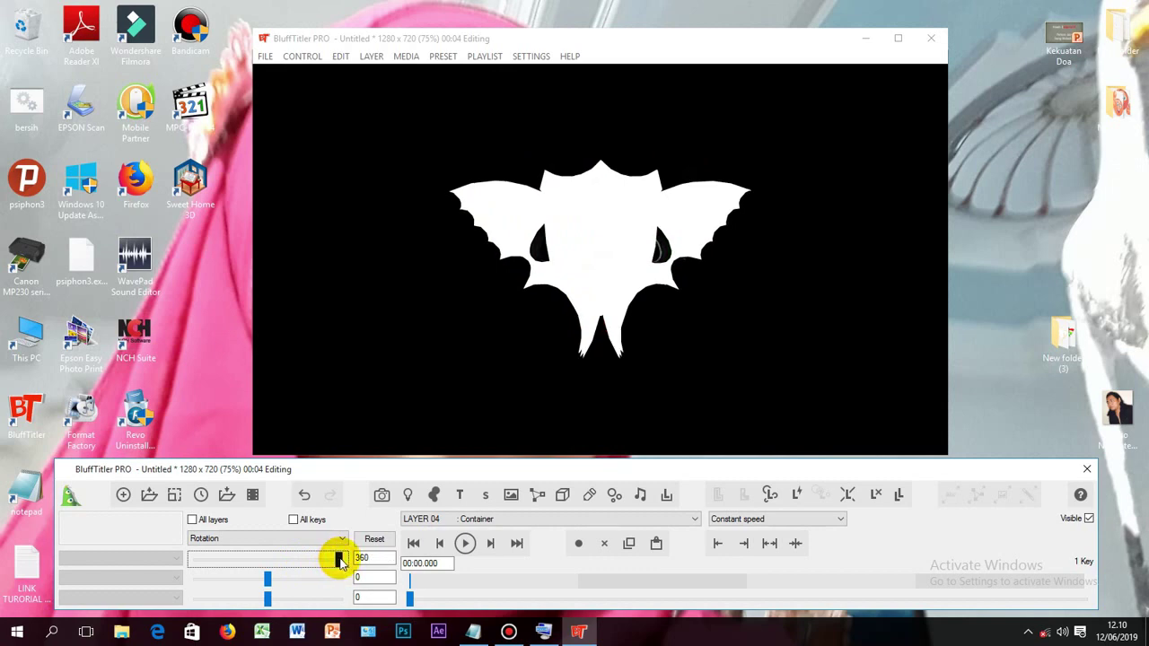
pyautogui.click(694, 521)
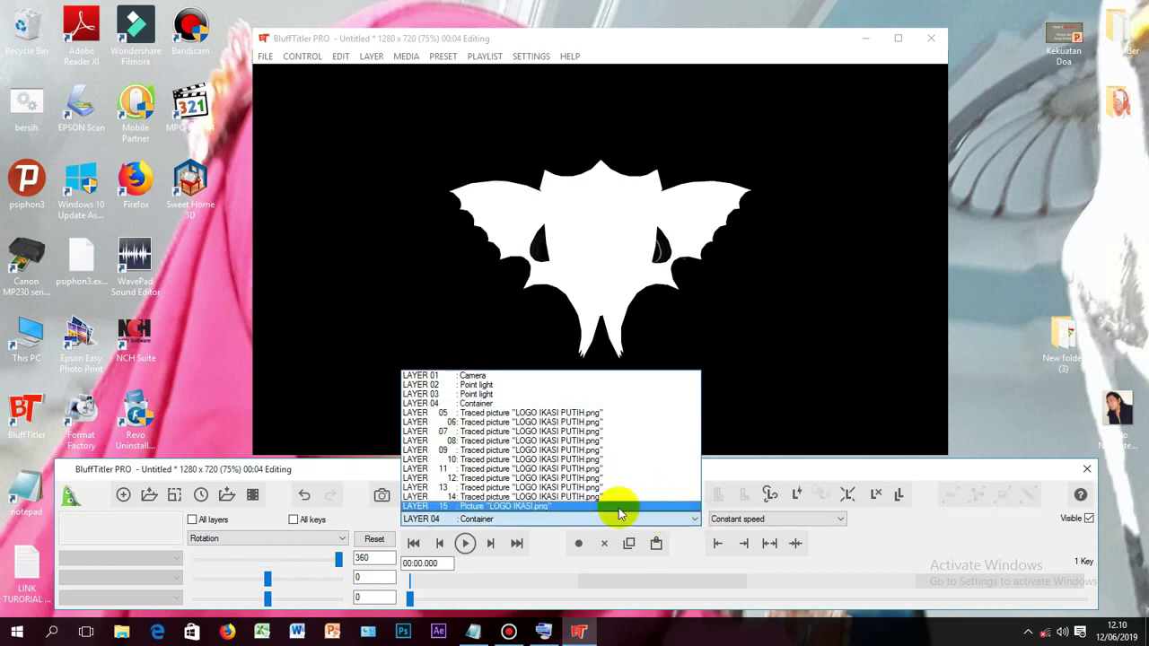
pyautogui.click(620, 508)
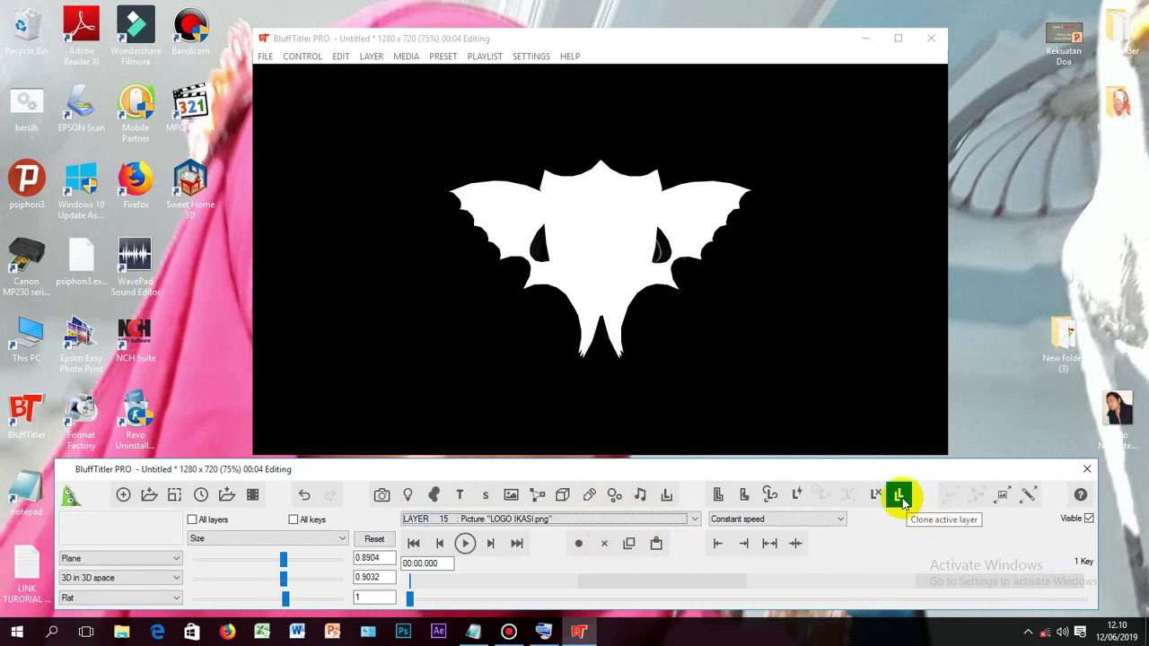
# - Duplicate the LOGO IKASI.png picture layer and set the copy's depth to -30.4
pyautogui.click(900, 497)
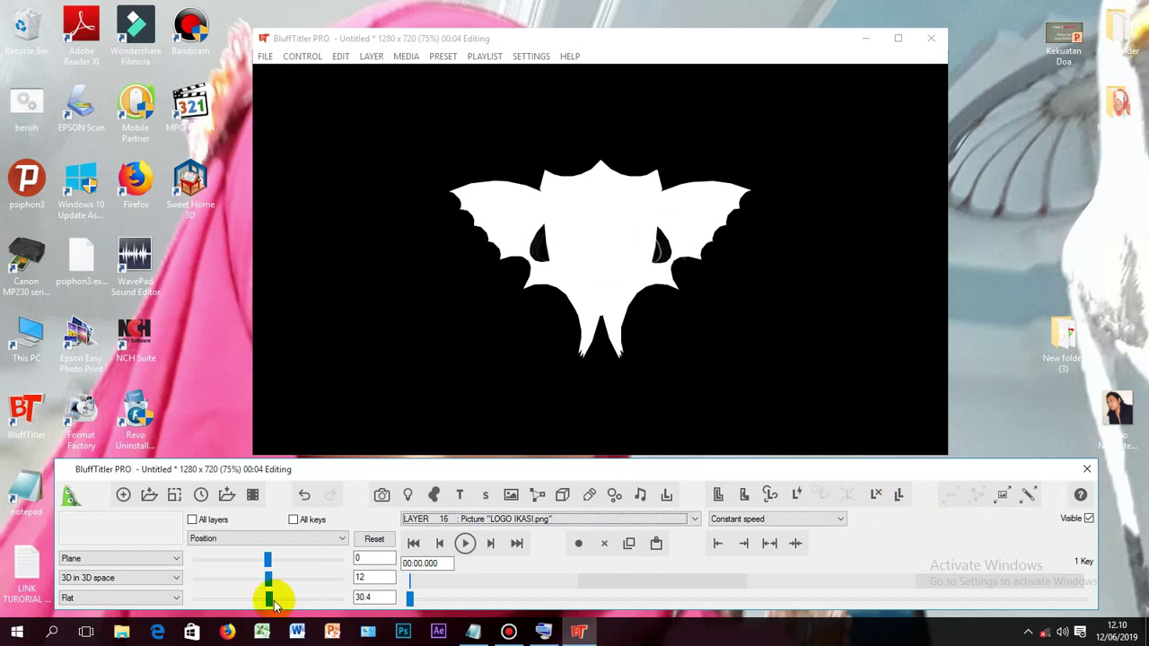
pyautogui.moveTo(275, 606); pyautogui.dragTo(269, 605)
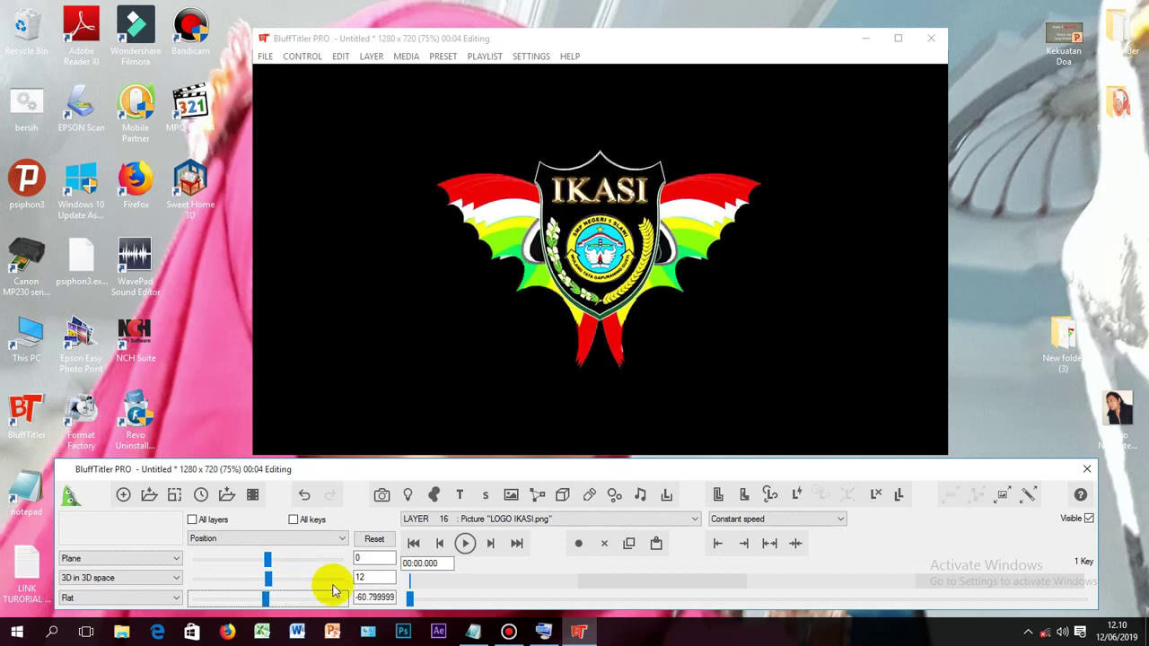
pyautogui.scroll(1, 334, 590)
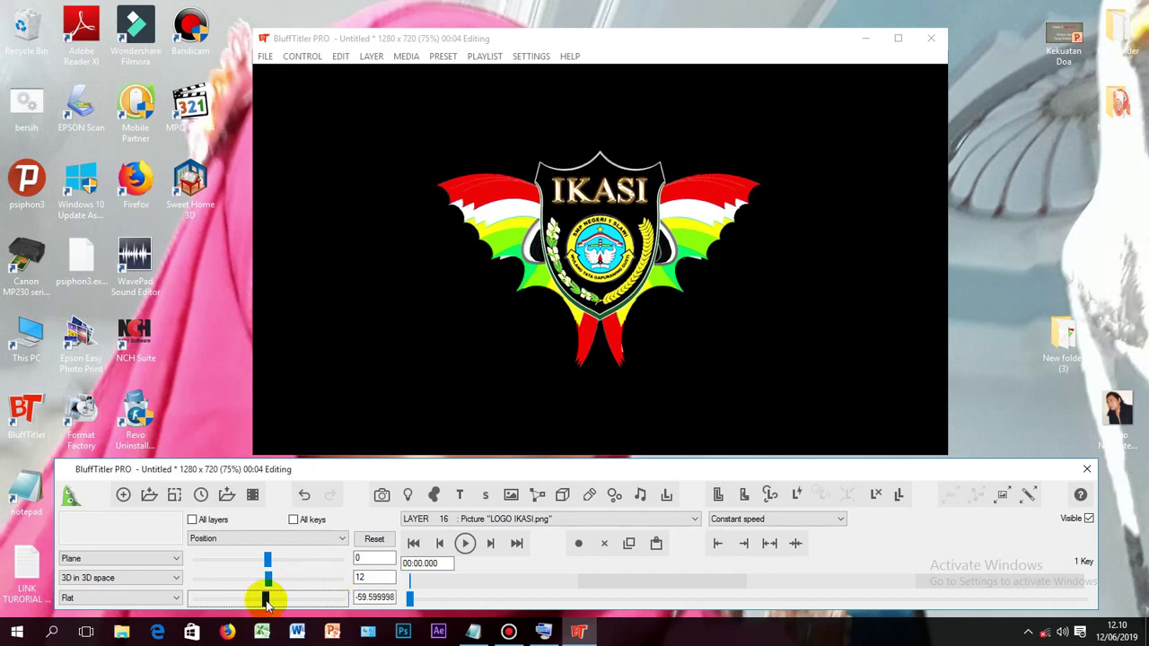
pyautogui.scroll(2, 266, 600)
pyautogui.scroll(3, 266, 600)
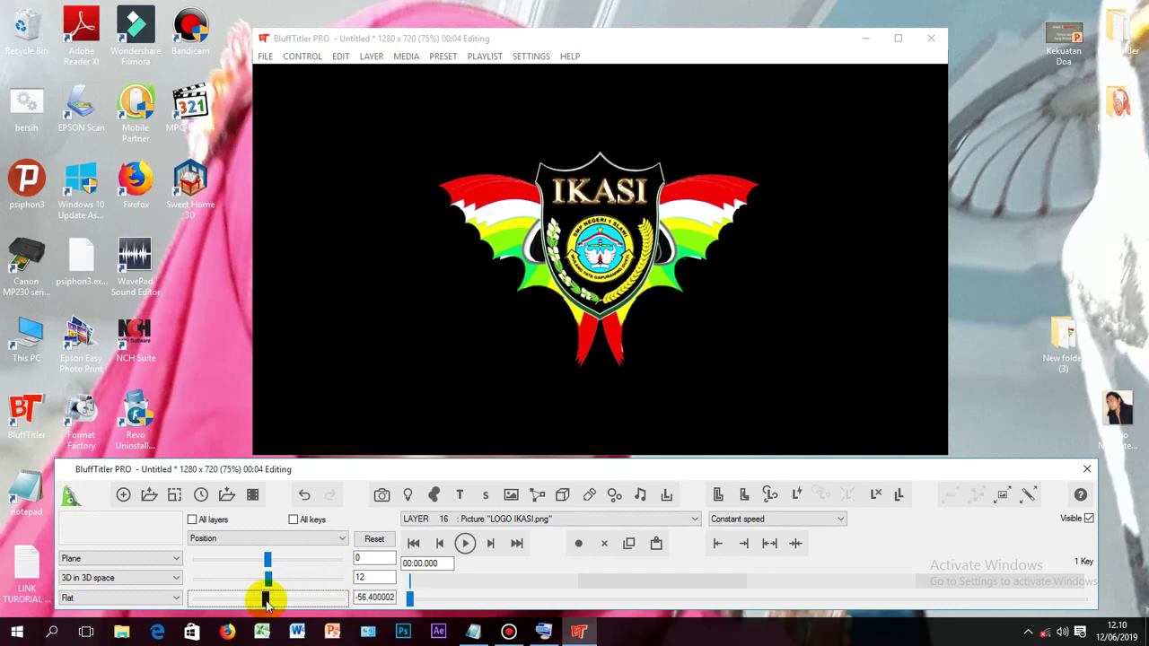
pyautogui.scroll(3, 265, 599)
pyautogui.scroll(3, 266, 599)
pyautogui.scroll(3, 266, 600)
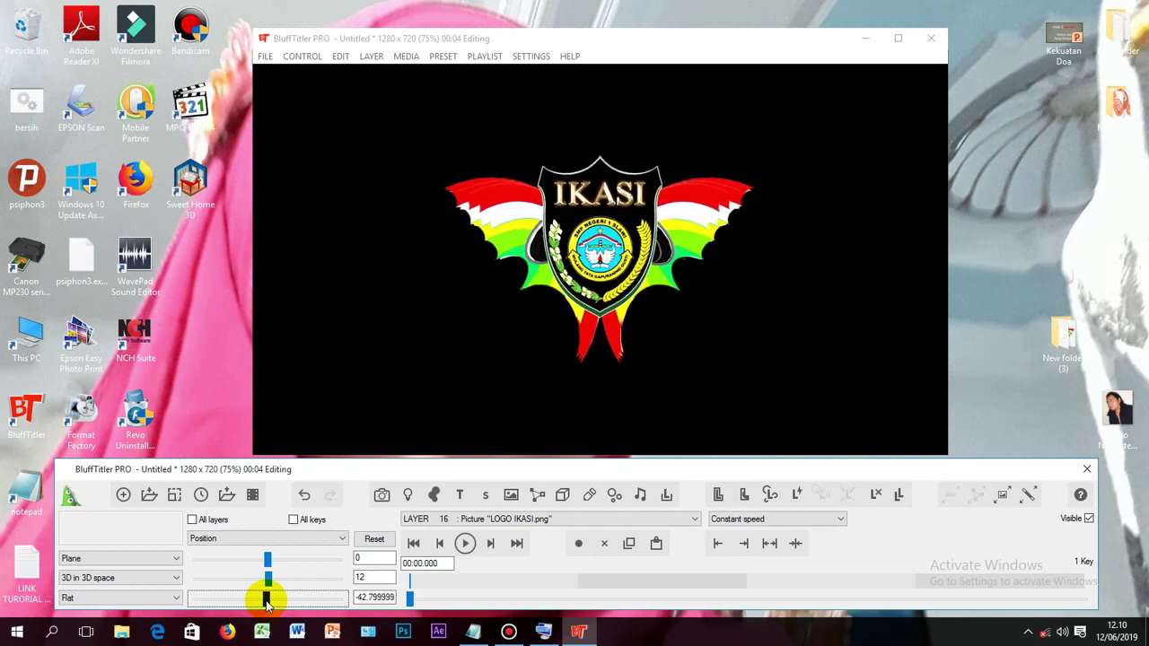
pyautogui.scroll(2, 266, 600)
pyautogui.scroll(2, 266, 600)
pyautogui.scroll(2, 266, 600)
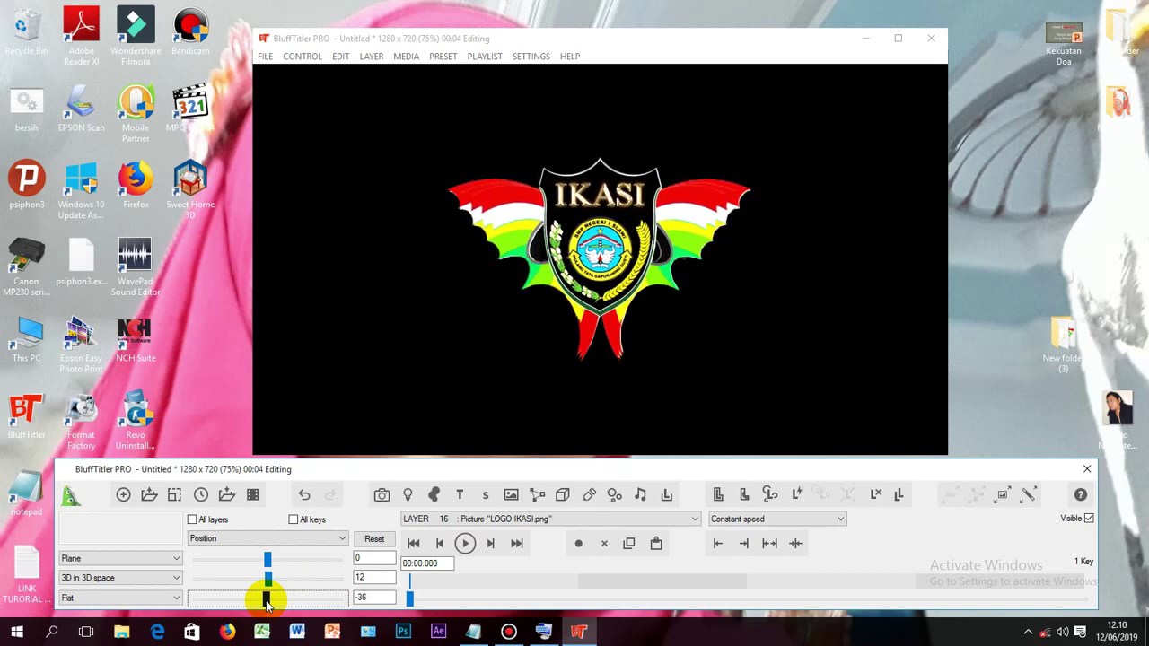
pyautogui.scroll(1, 265, 600)
pyautogui.scroll(1, 266, 600)
pyautogui.scroll(1, 266, 600)
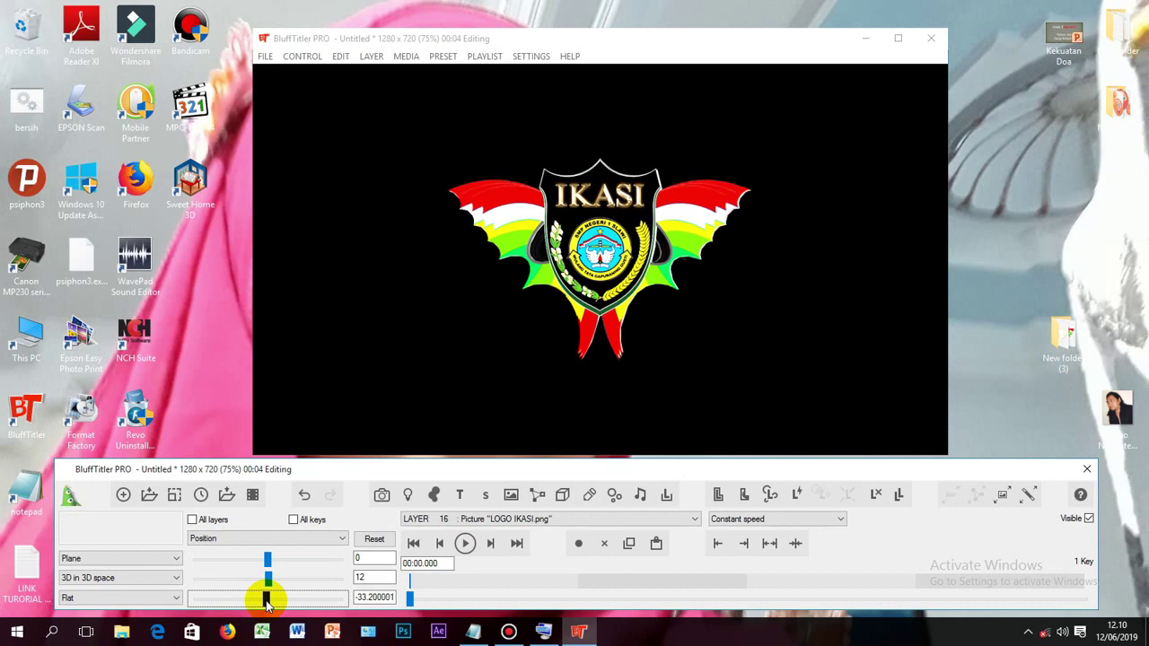
pyautogui.scroll(2, 266, 600)
pyautogui.scroll(2, 266, 599)
pyautogui.scroll(2, 266, 600)
pyautogui.scroll(1, 266, 600)
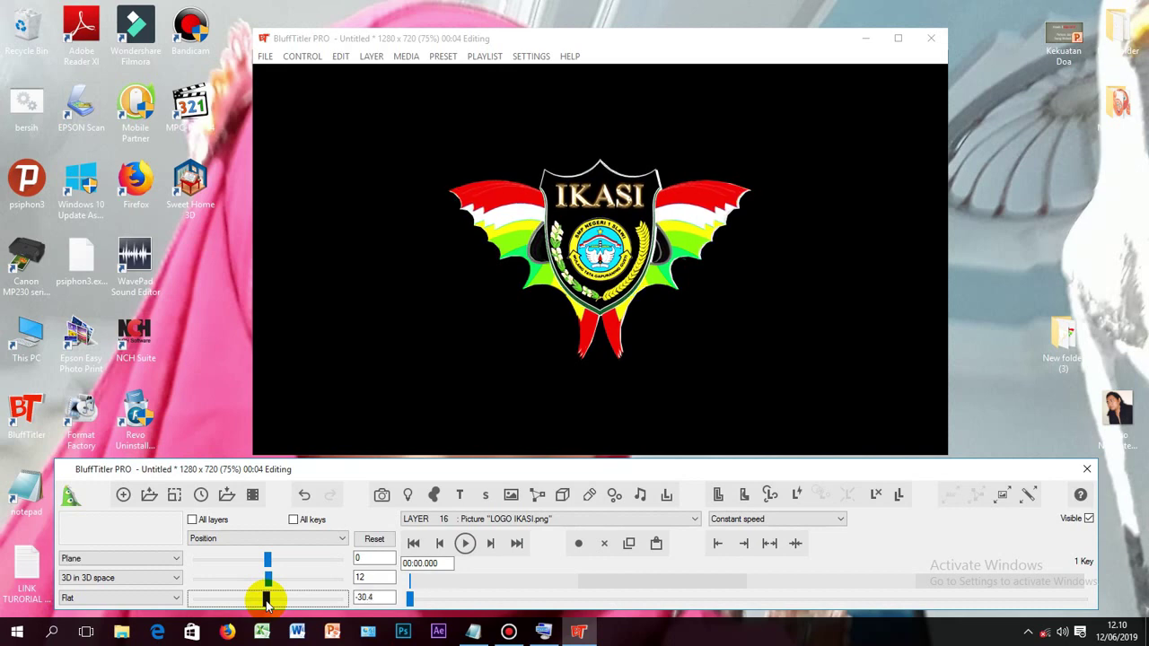
pyautogui.scroll(1, 266, 600)
pyautogui.scroll(2, 266, 599)
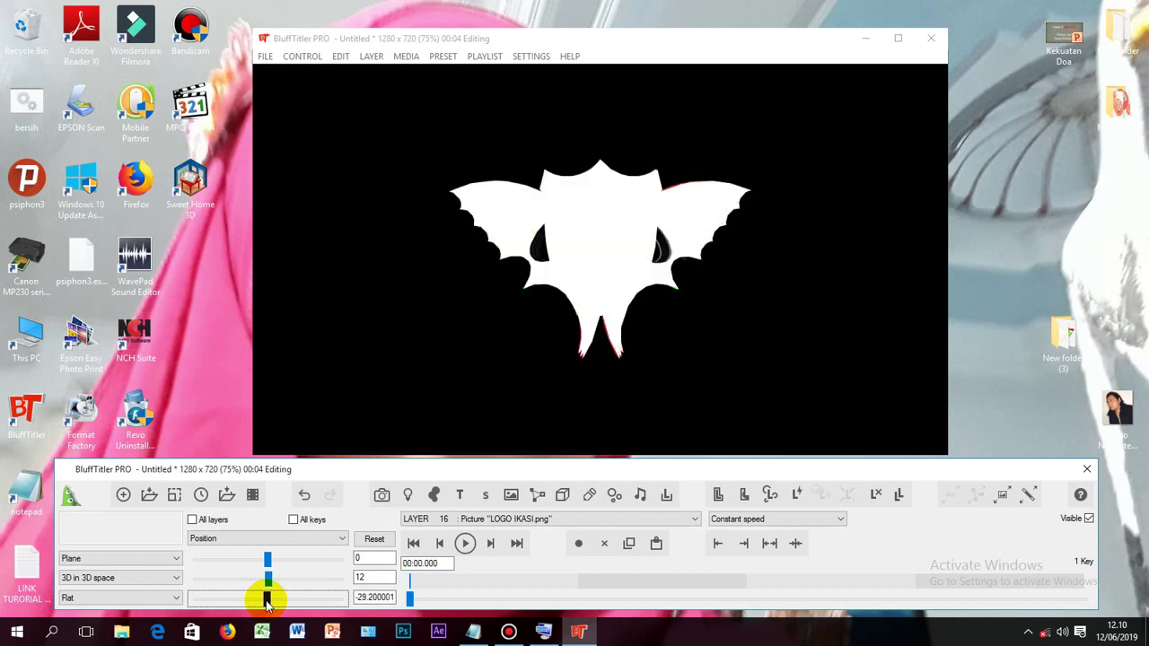
pyautogui.scroll(-1, 265, 600)
pyautogui.scroll(-1, 266, 600)
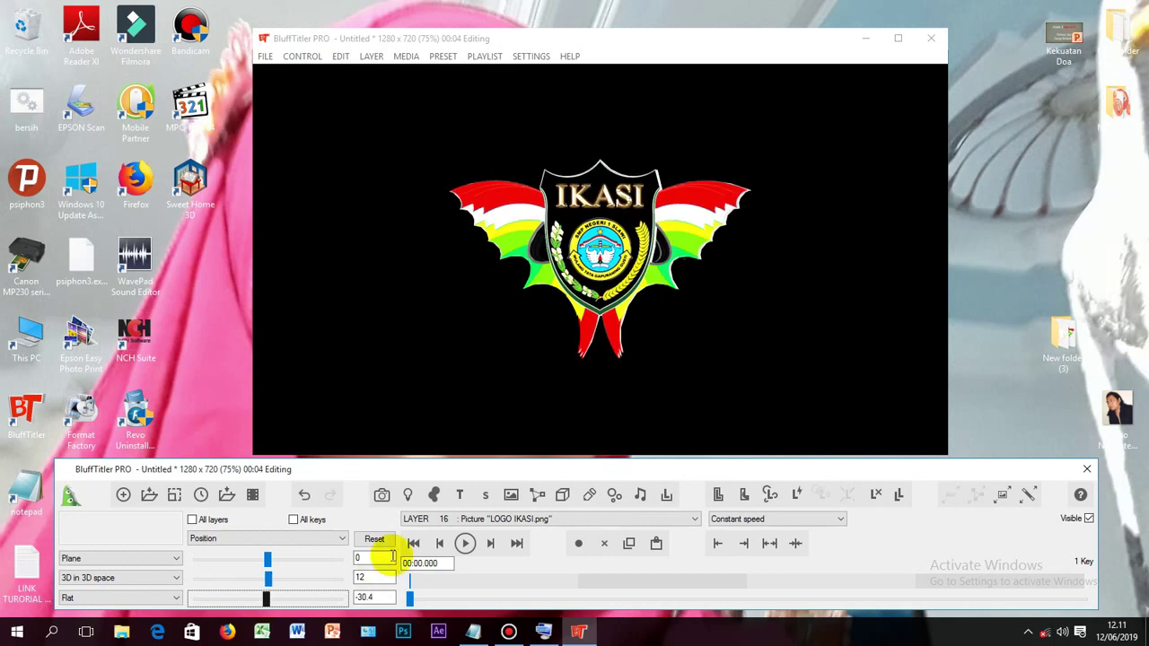
# - Spin Container layer 04's rotation to inspect the logo's back and front, ending at 360
pyautogui.click(696, 519)
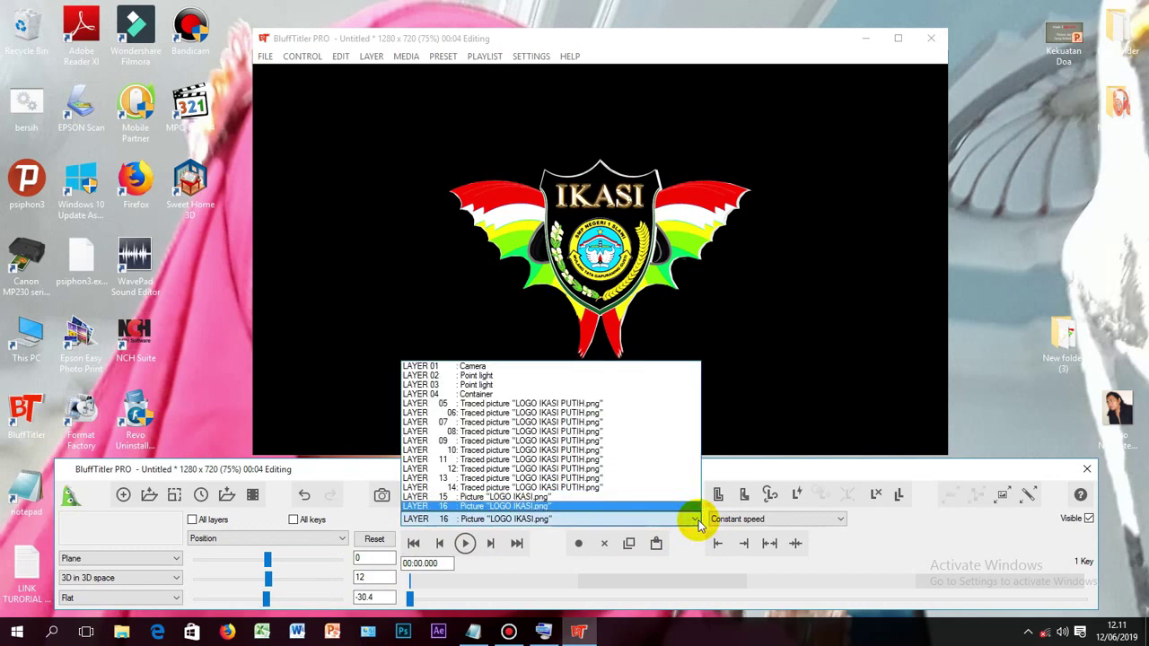
pyautogui.click(560, 395)
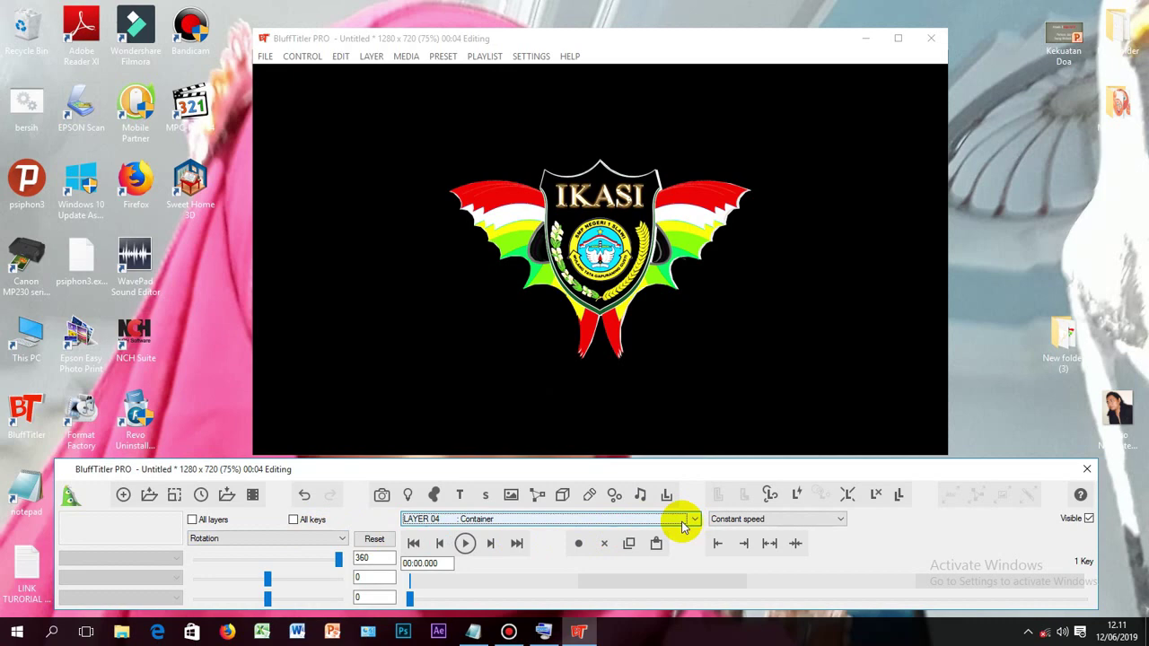
pyautogui.click(336, 539)
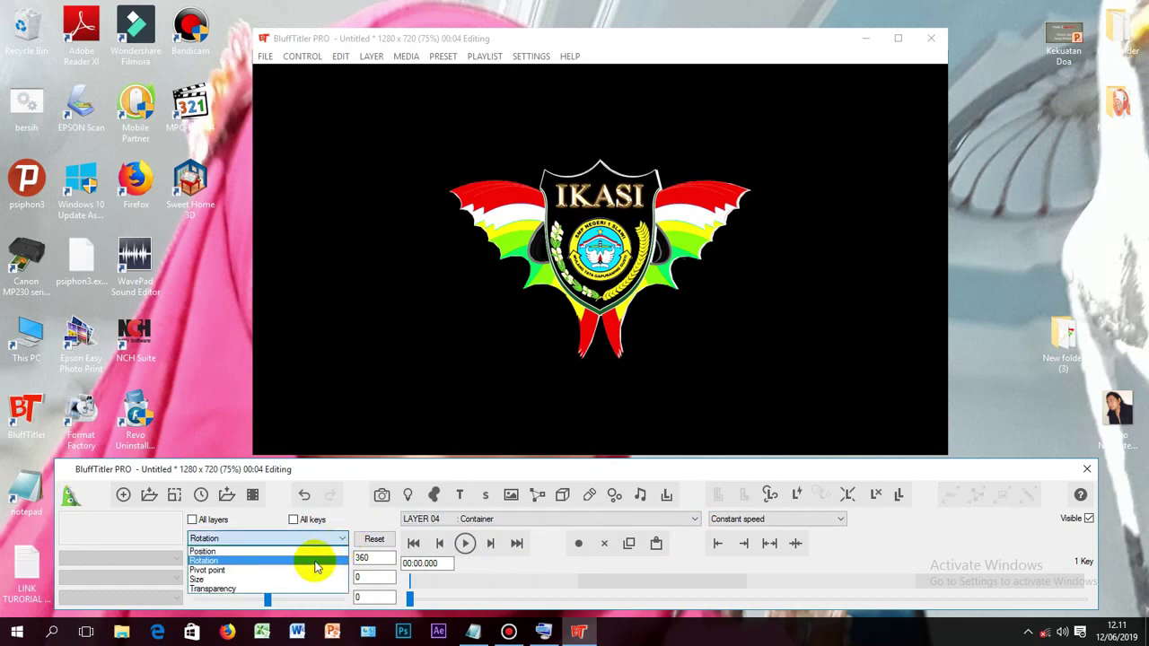
pyautogui.click(316, 562)
pyautogui.moveTo(335, 560)
pyautogui.mouseDown()
pyautogui.moveTo(229, 564)
pyautogui.moveTo(324, 566)
pyautogui.moveTo(243, 575)
pyautogui.mouseUp()
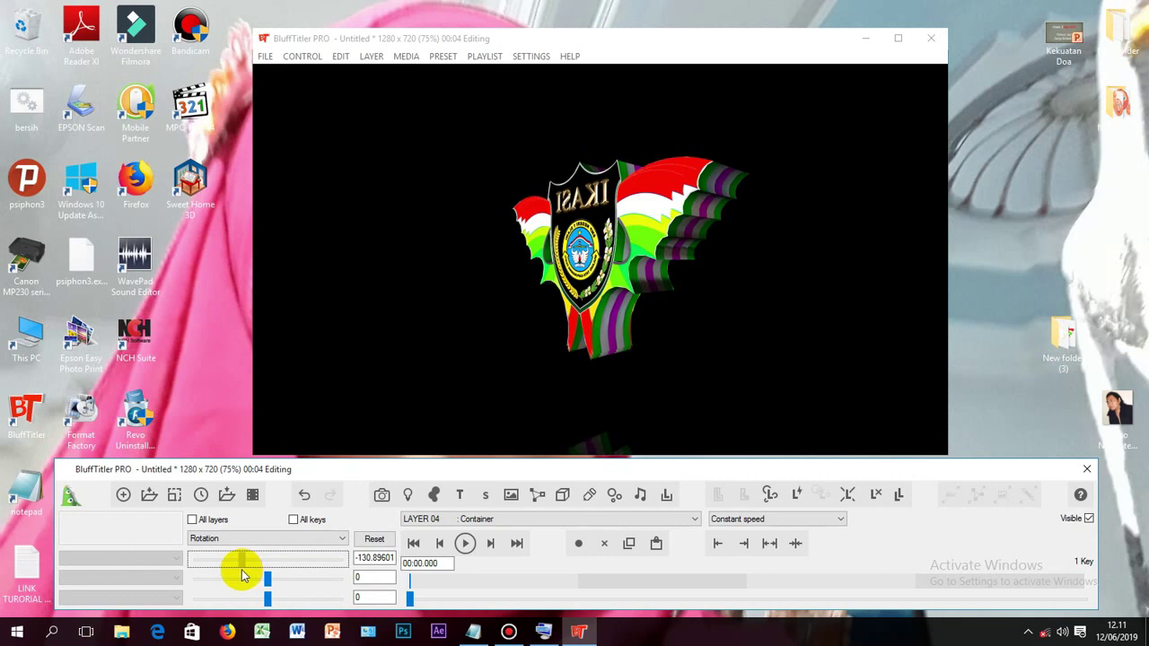
pyautogui.moveTo(243, 575)
pyautogui.mouseDown()
pyautogui.moveTo(208, 576)
pyautogui.moveTo(314, 562)
pyautogui.mouseUp()
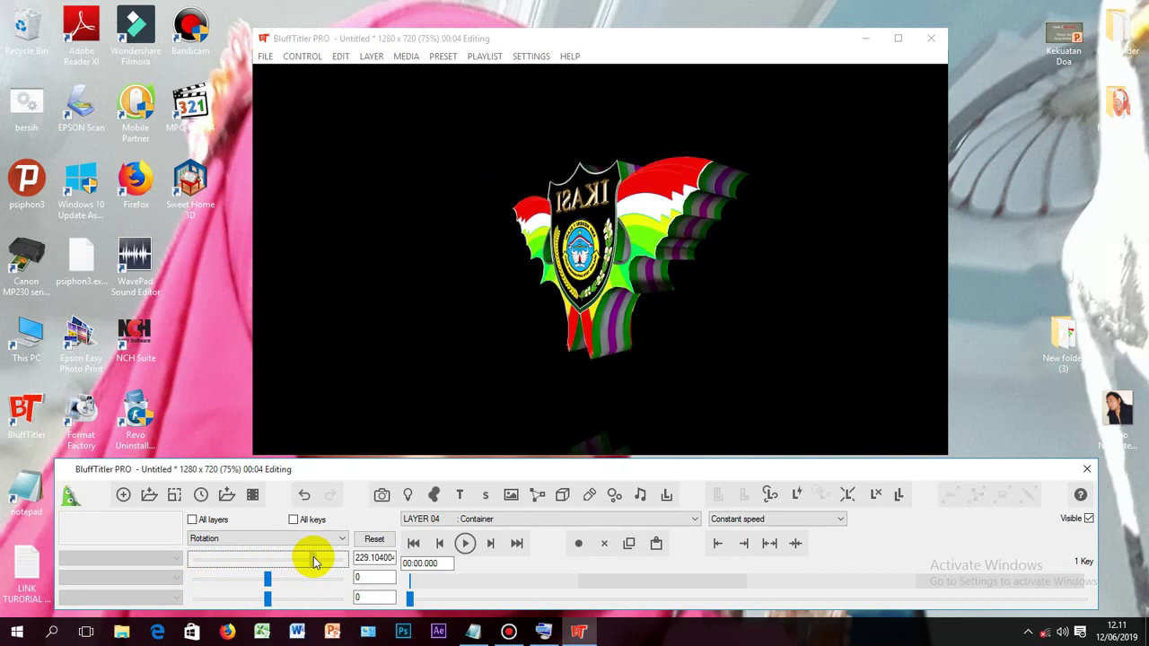
pyautogui.moveTo(314, 562); pyautogui.dragTo(299, 575)
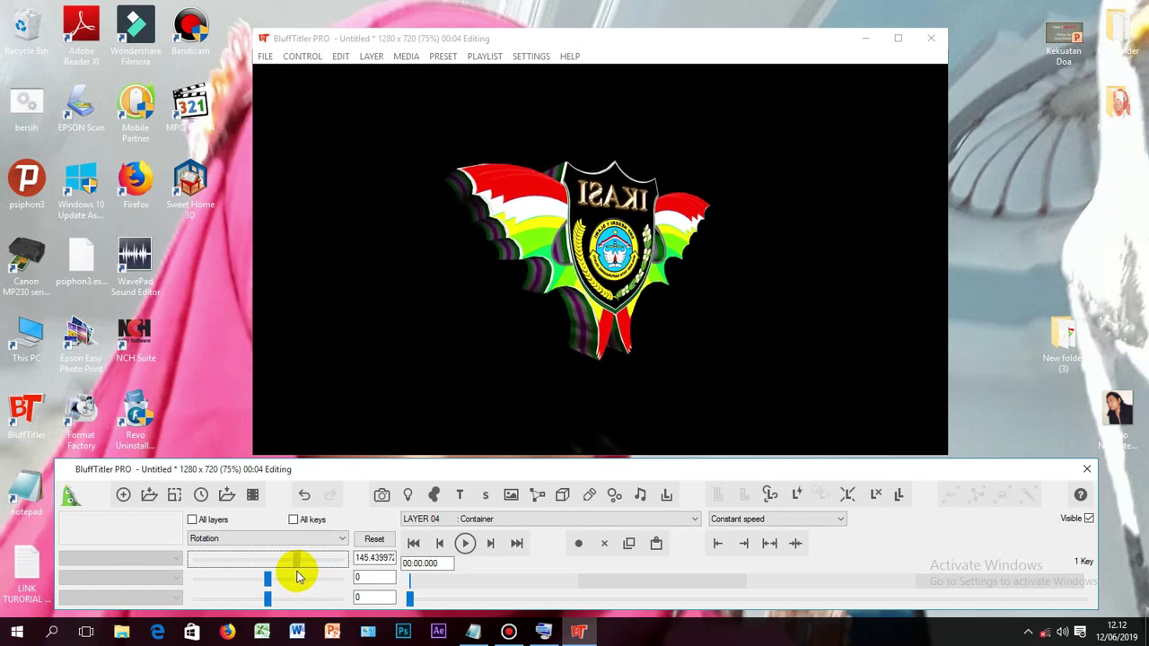
pyautogui.moveTo(296, 575)
pyautogui.mouseDown()
pyautogui.moveTo(253, 584)
pyautogui.moveTo(318, 575)
pyautogui.mouseUp()
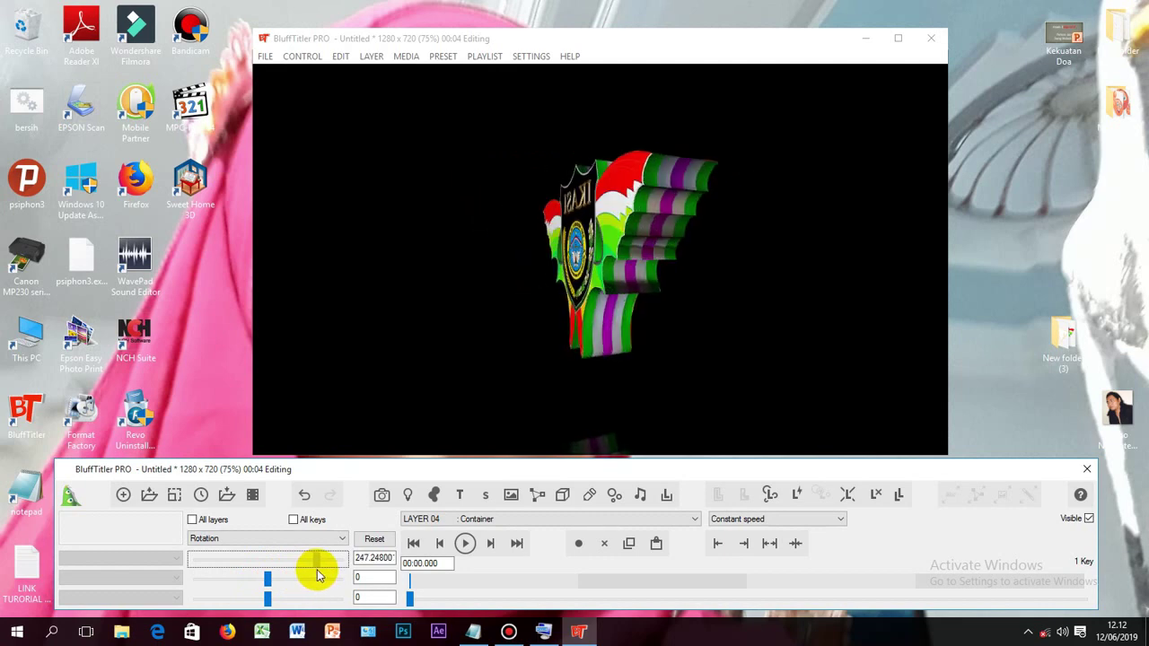
pyautogui.moveTo(316, 575)
pyautogui.mouseDown()
pyautogui.moveTo(302, 577)
pyautogui.moveTo(354, 570)
pyautogui.mouseUp()
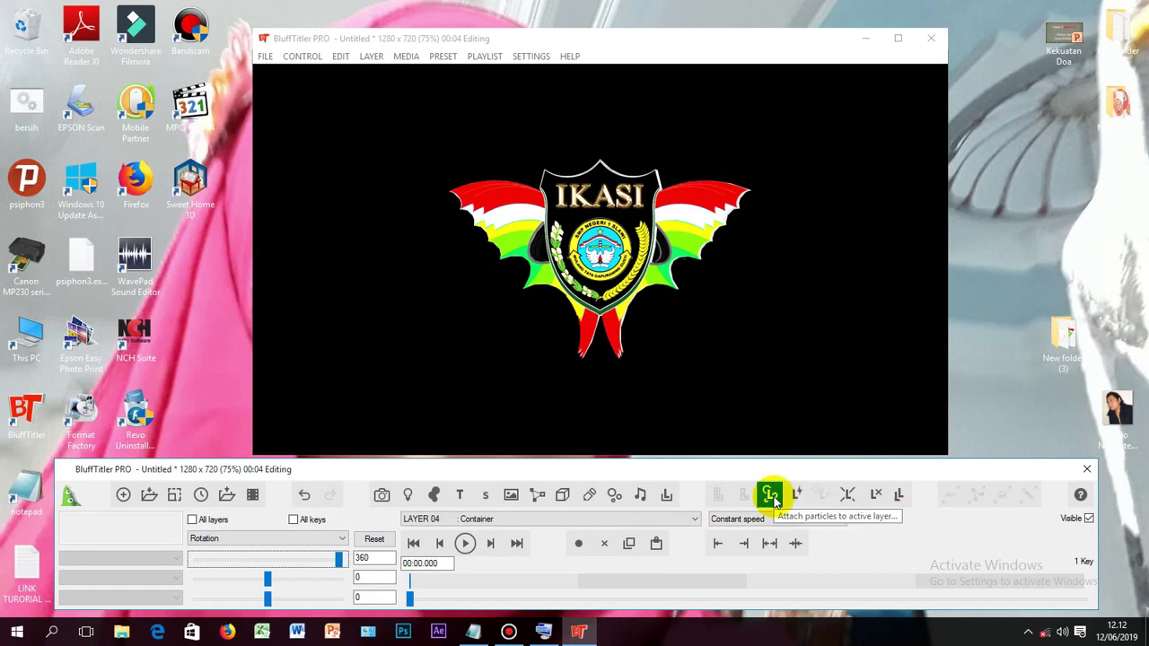
# - Attach the Sparkles3 particle preset to LAYER 05 Traced picture, the first traced wings layer
pyautogui.click(695, 520)
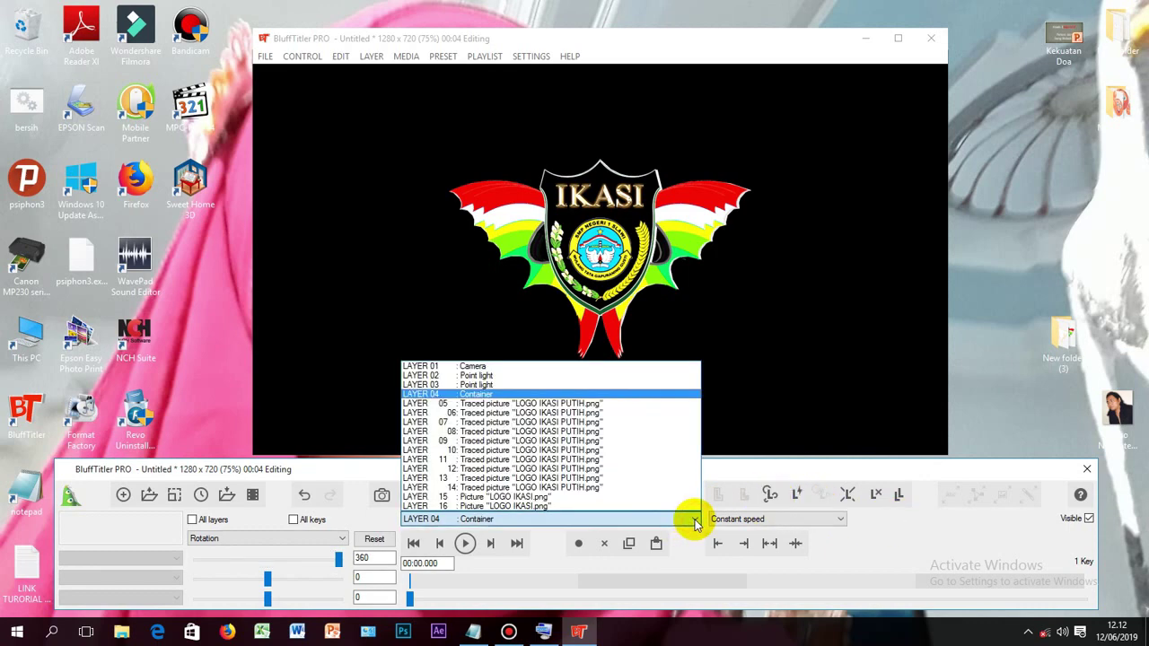
pyautogui.click(615, 406)
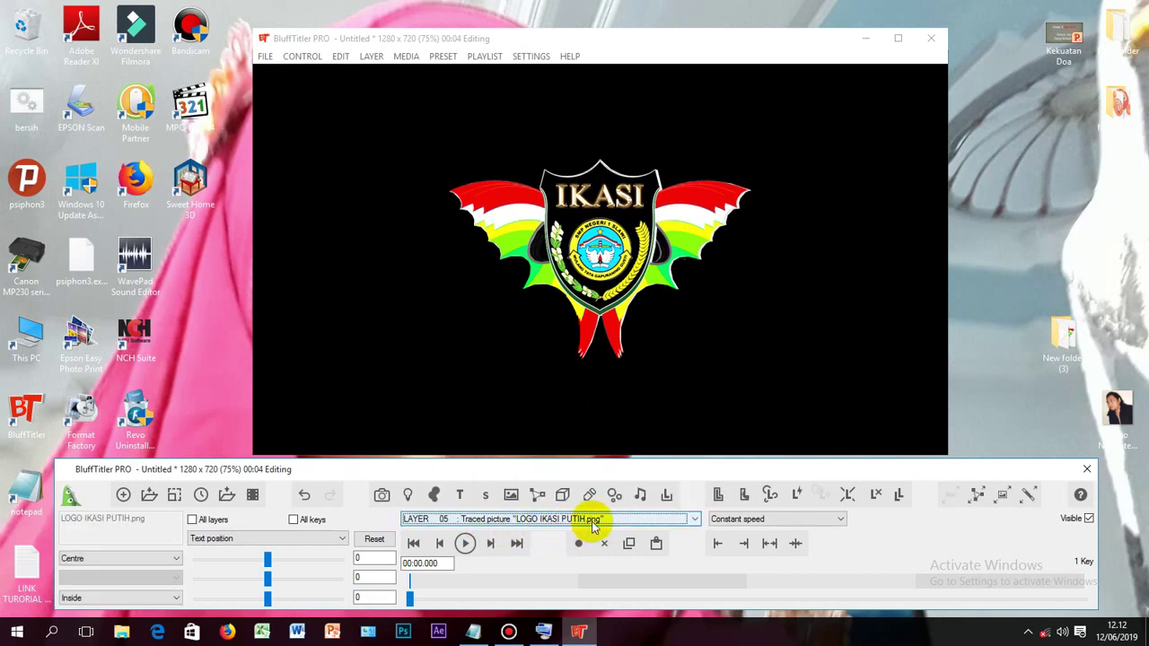
pyautogui.click(770, 495)
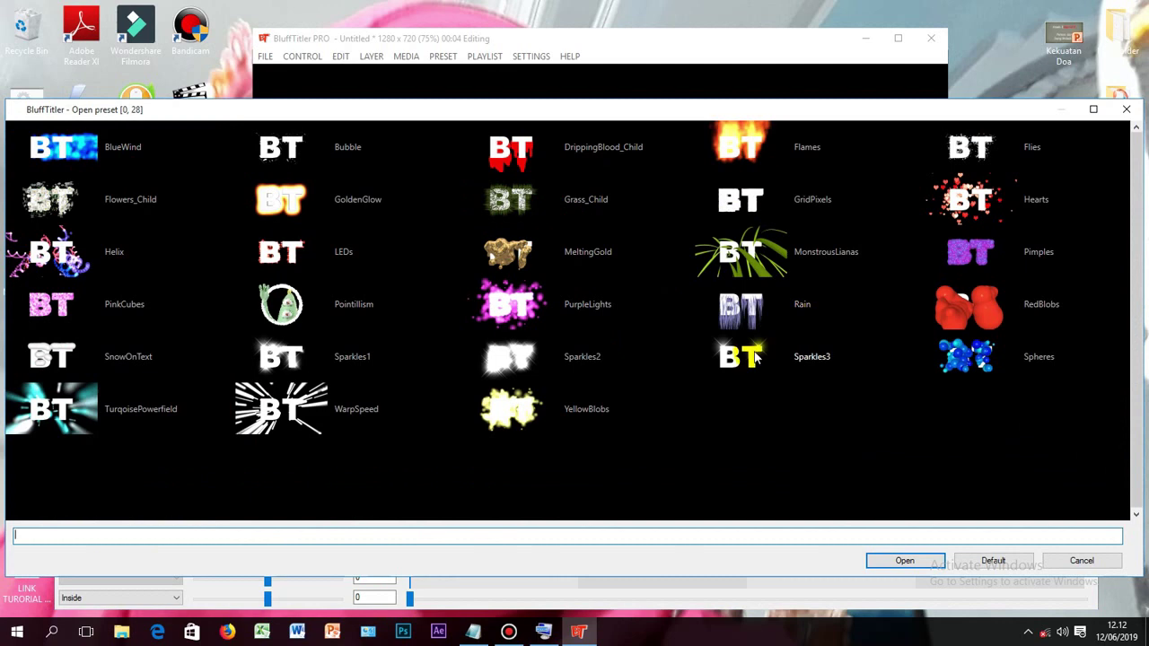
pyautogui.click(920, 564)
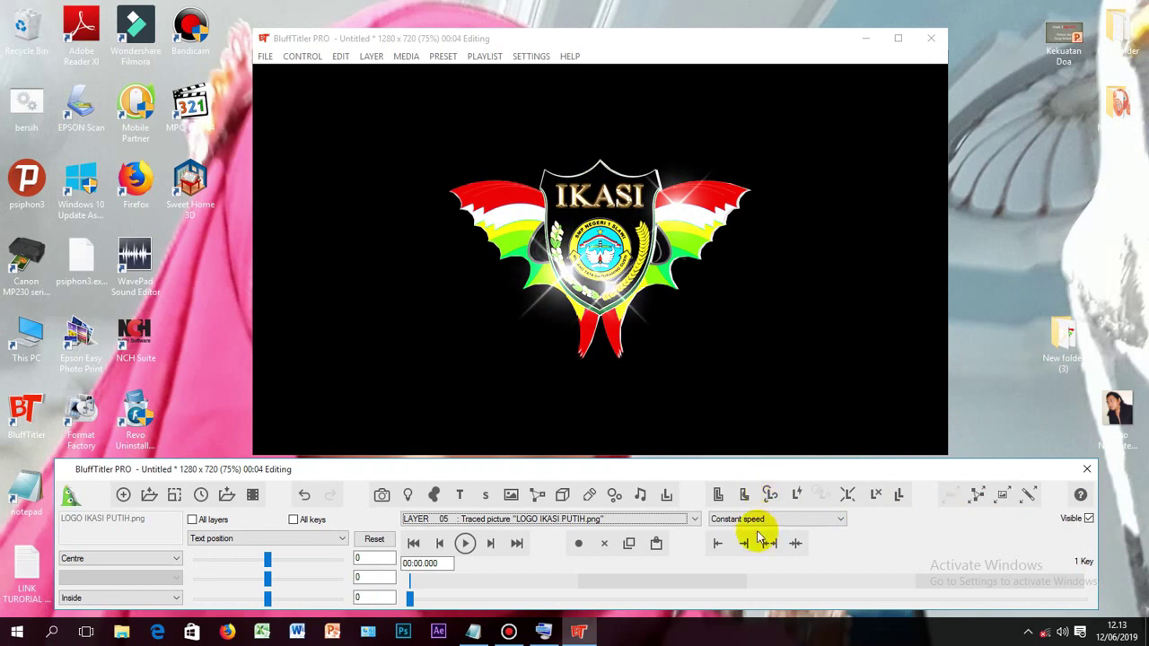
pyautogui.click(694, 520)
pyautogui.click(694, 521)
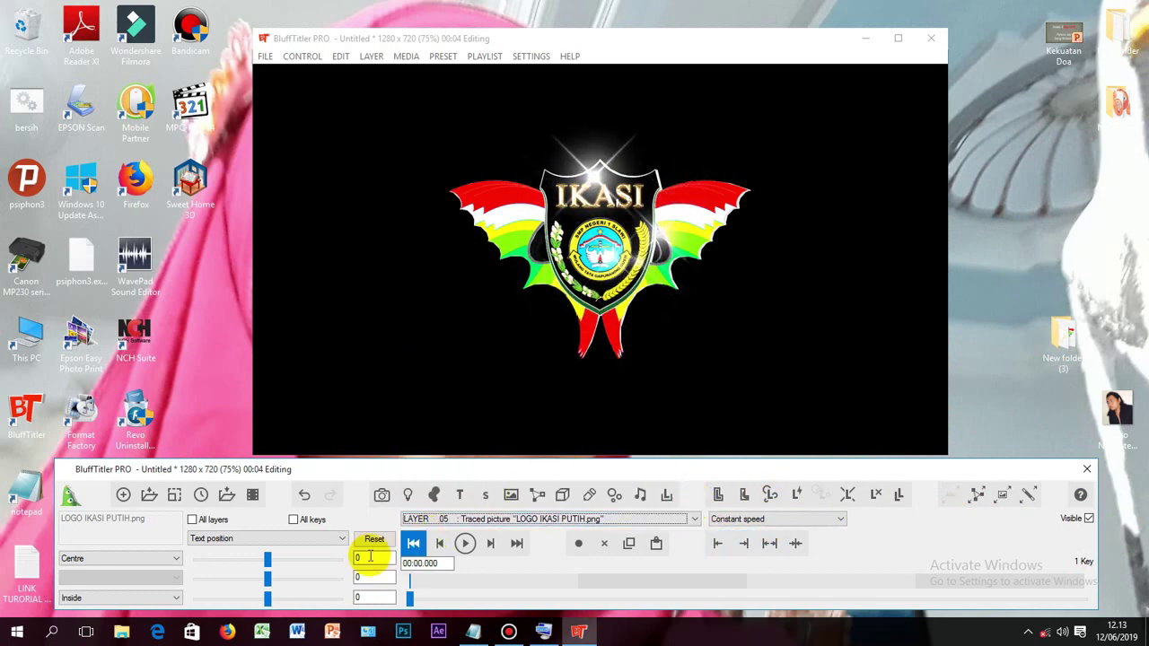
# - On the 07 Particle flare16.jpg layer, set Colour 1 to green (62, 196, 70)
pyautogui.click(689, 520)
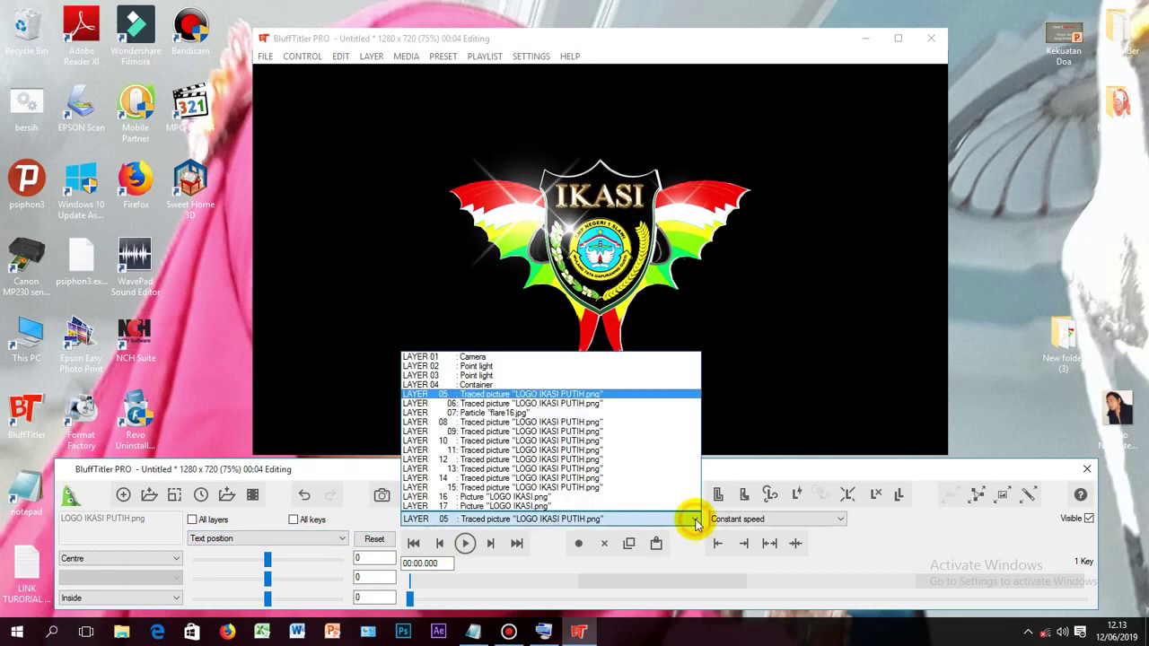
pyautogui.click(606, 413)
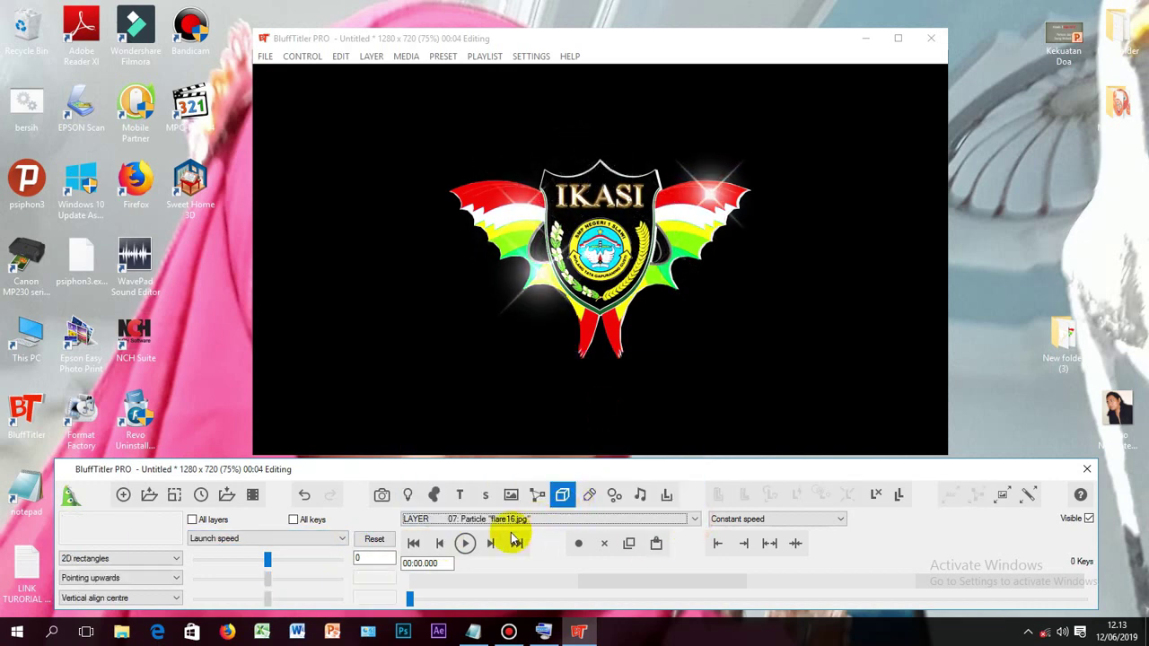
pyautogui.click(344, 539)
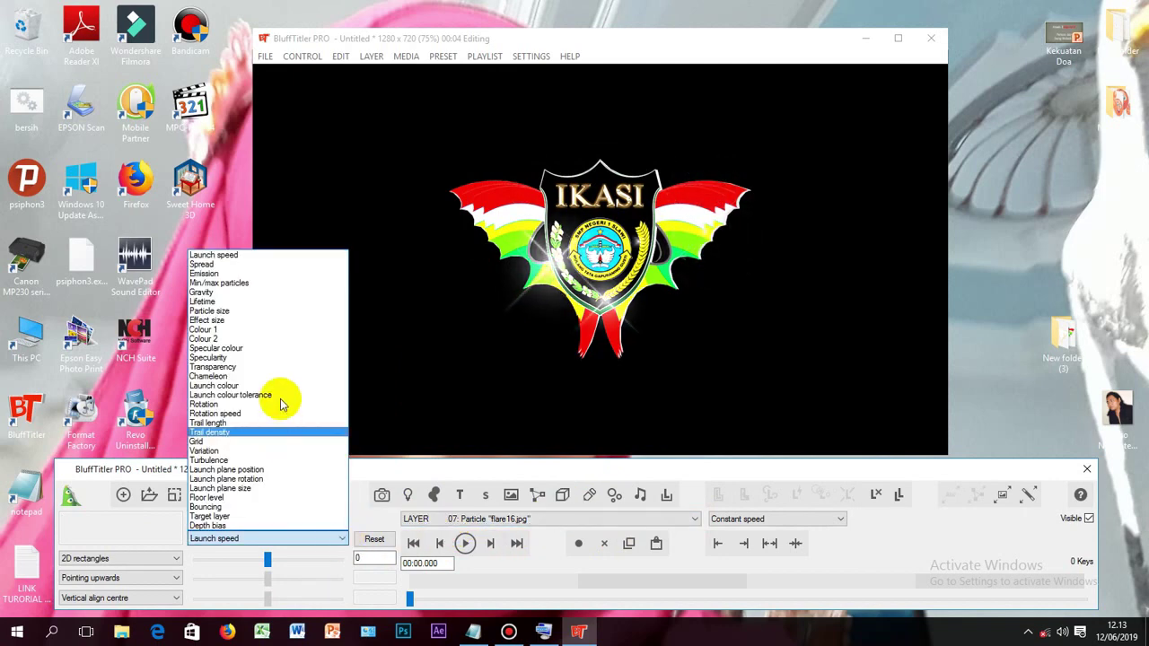
pyautogui.click(272, 335)
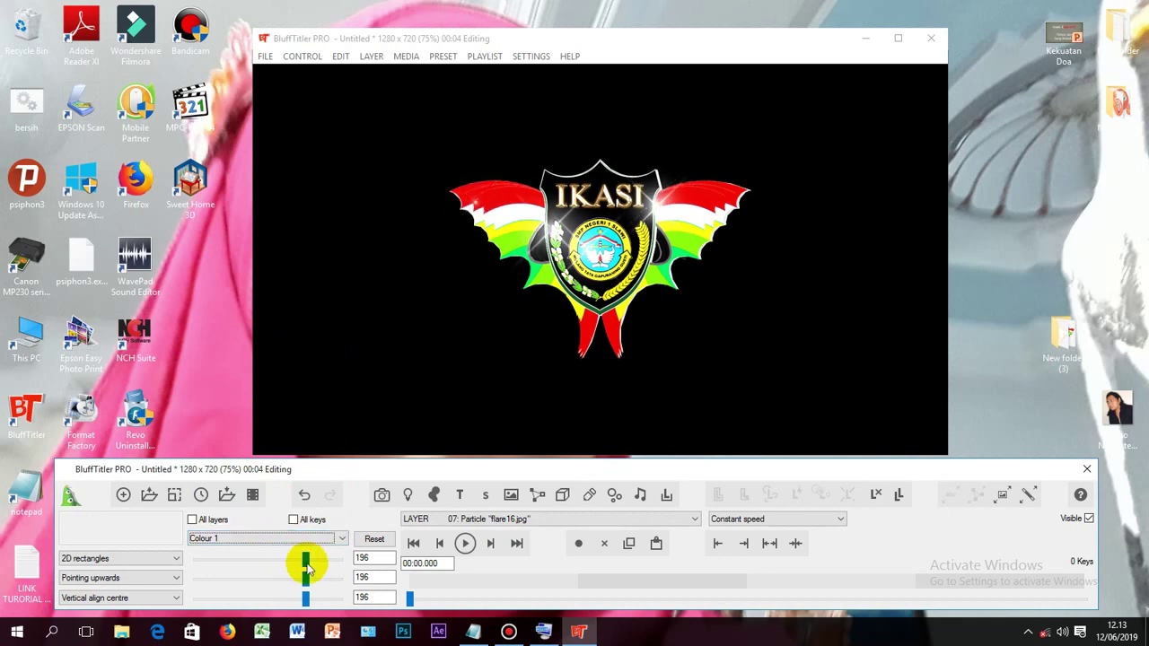
pyautogui.moveTo(308, 559); pyautogui.dragTo(230, 559)
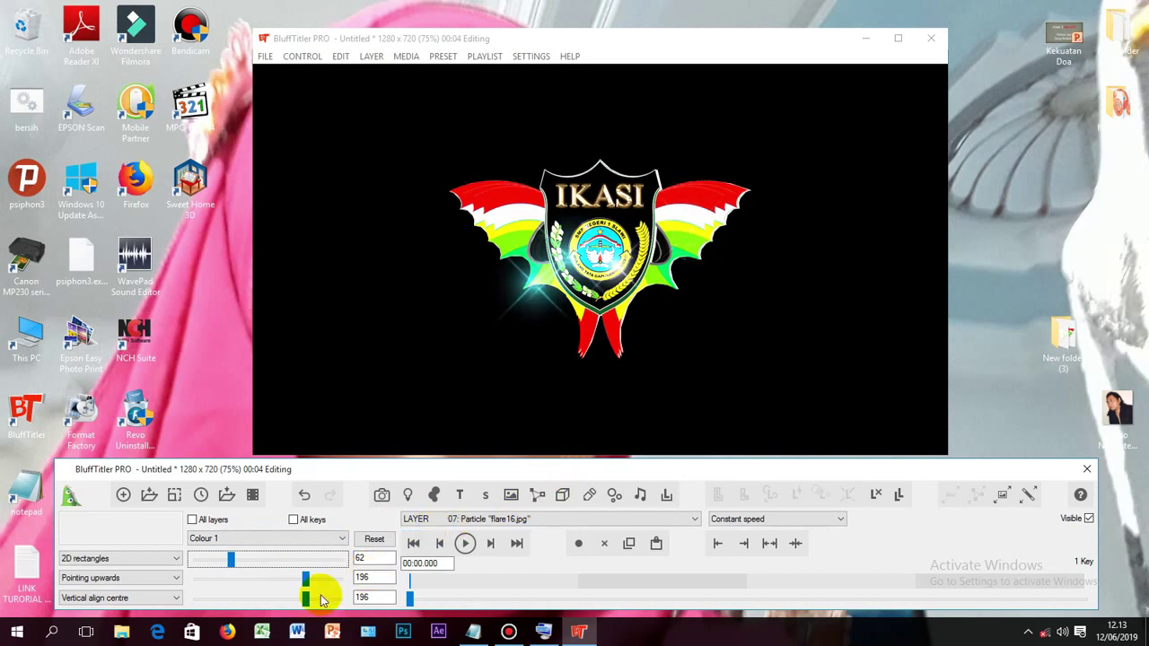
pyautogui.moveTo(305, 598); pyautogui.dragTo(236, 606)
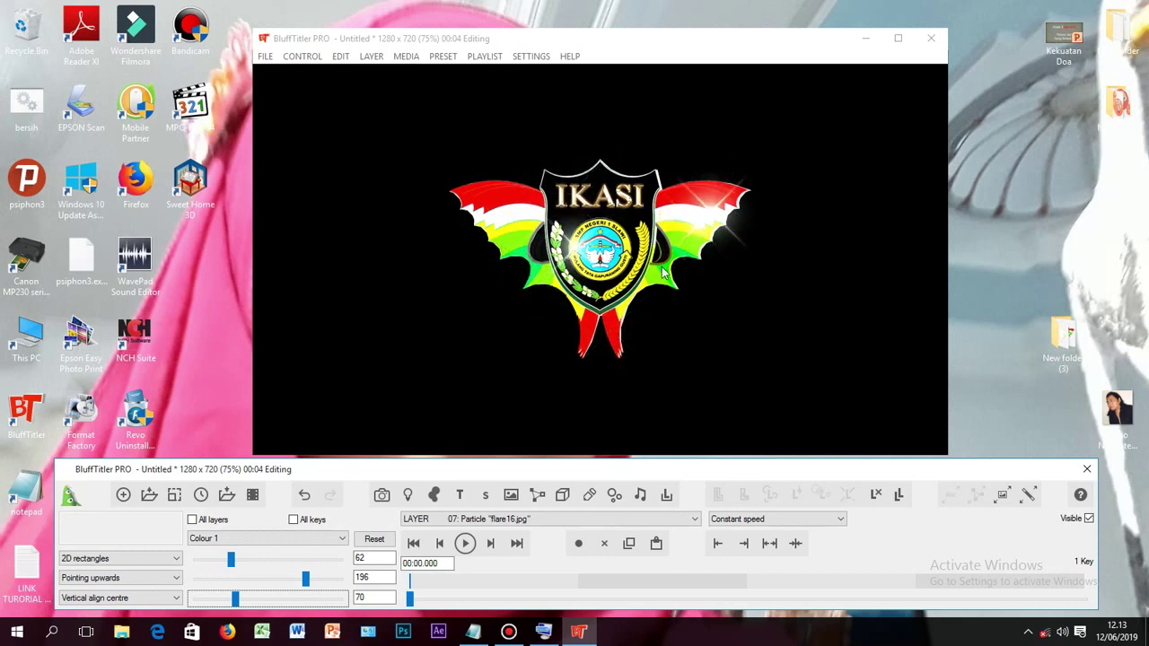
# - Shrink the flare particle size to about 24
pyautogui.click(341, 540)
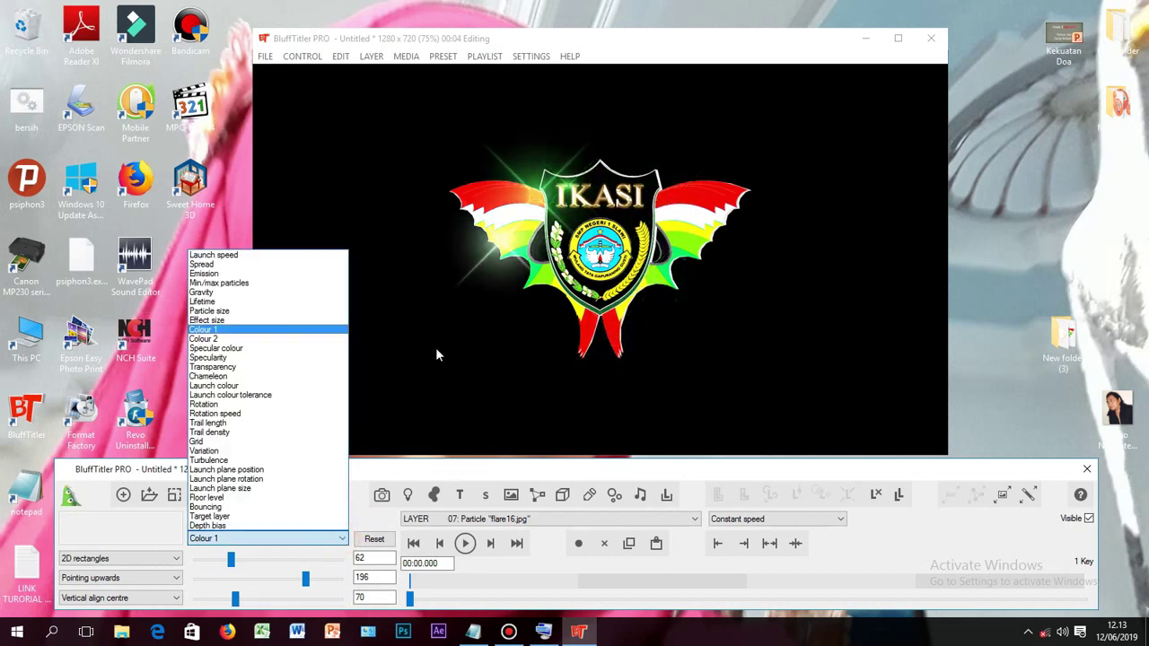
pyautogui.click(280, 311)
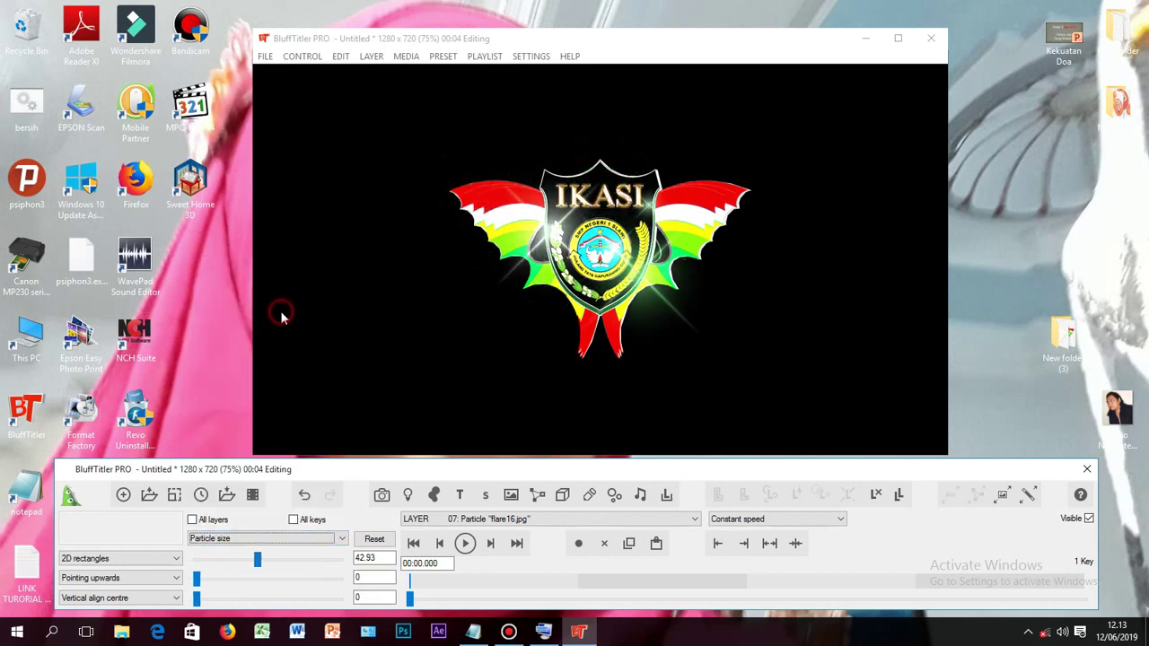
pyautogui.moveTo(258, 560); pyautogui.dragTo(226, 565)
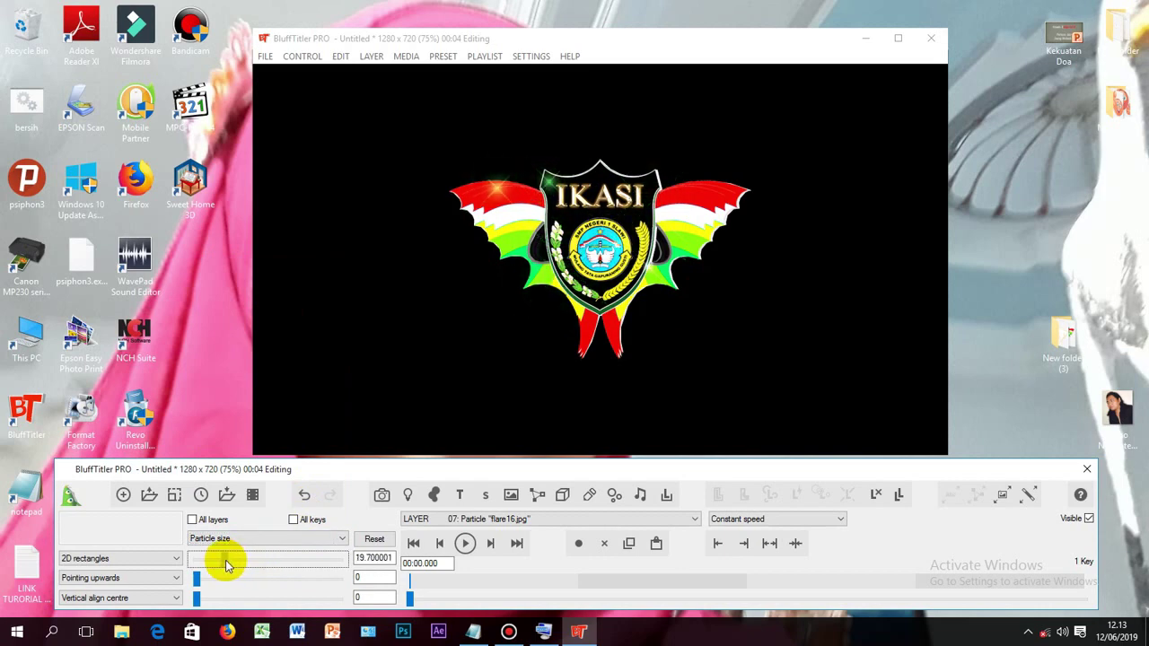
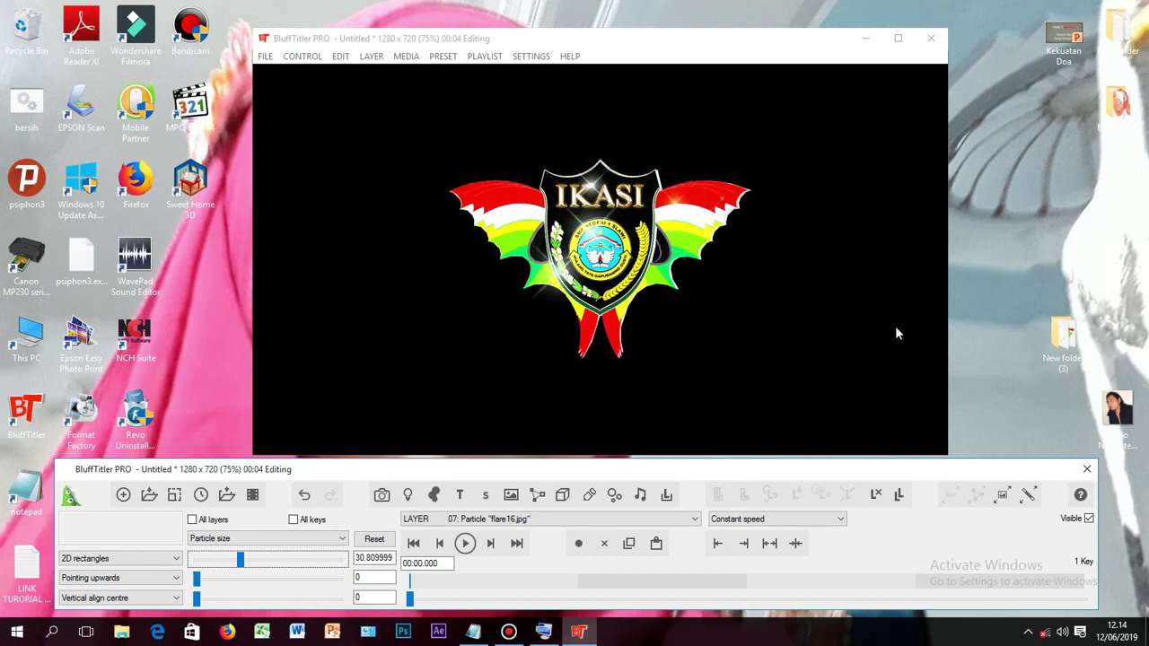
# - In the particle layer's texture and effect settings, start choosing Texture 2 from the Program Files (x86) folder
pyautogui.click(1034, 503)
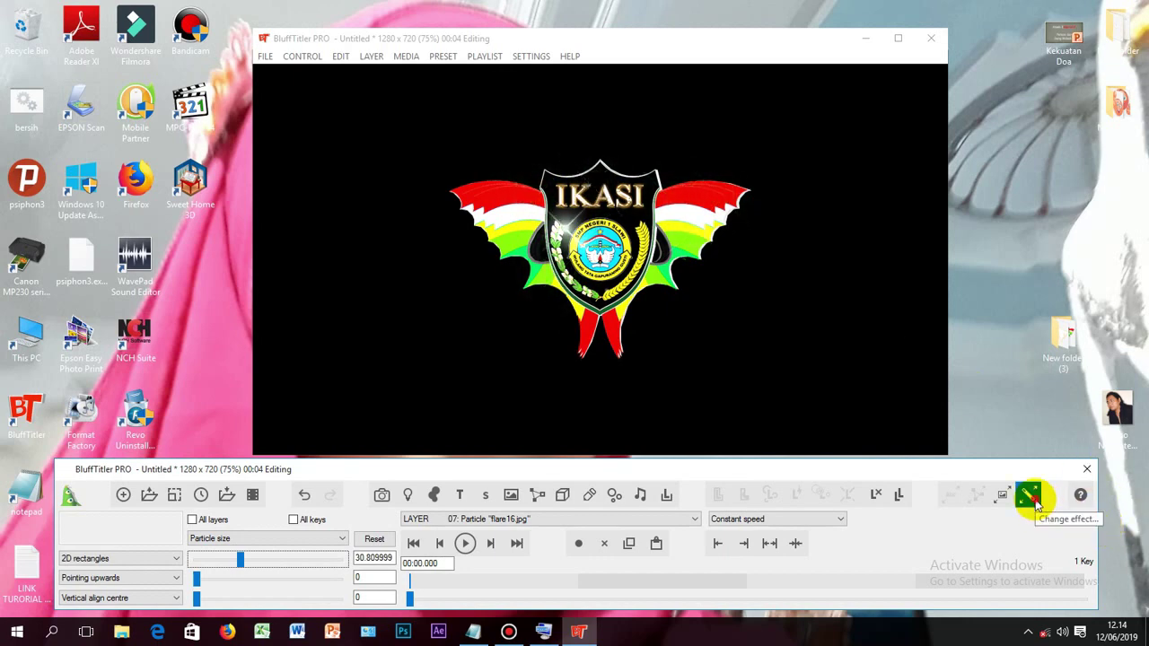
pyautogui.click(1029, 496)
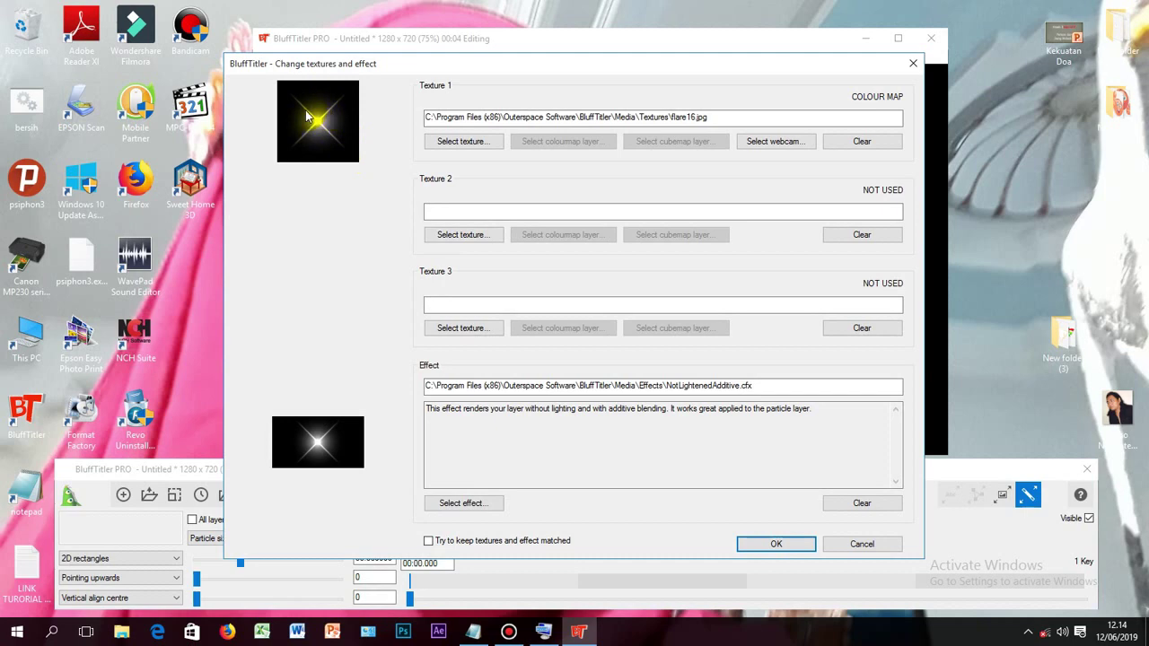
pyautogui.click(463, 234)
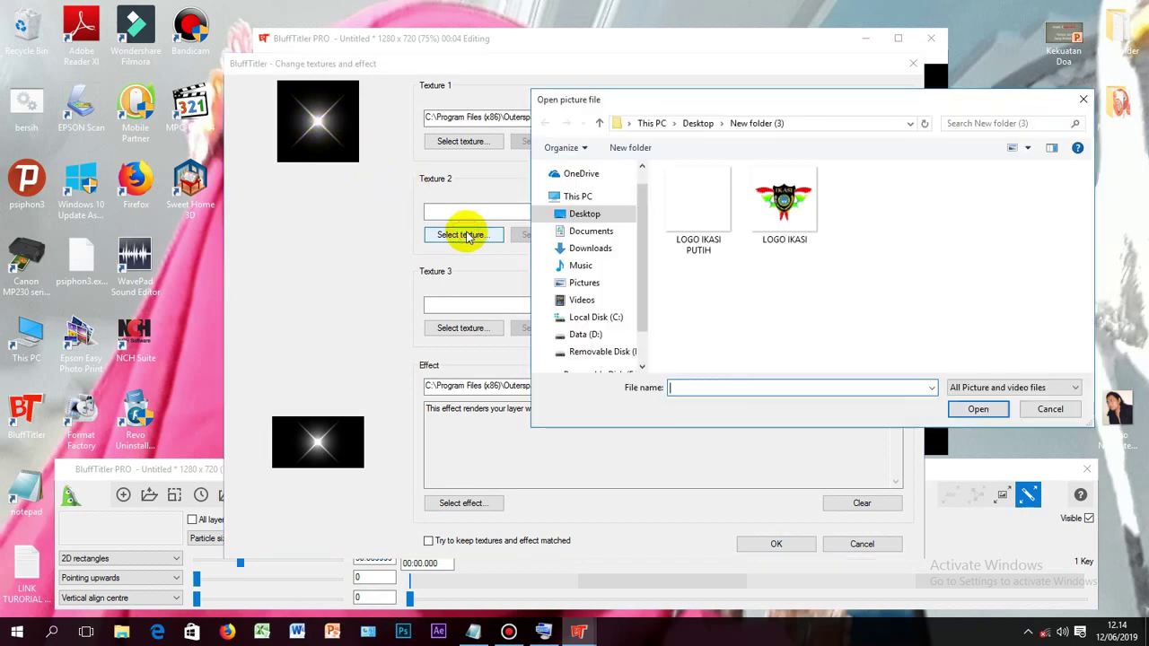
pyautogui.click(597, 317)
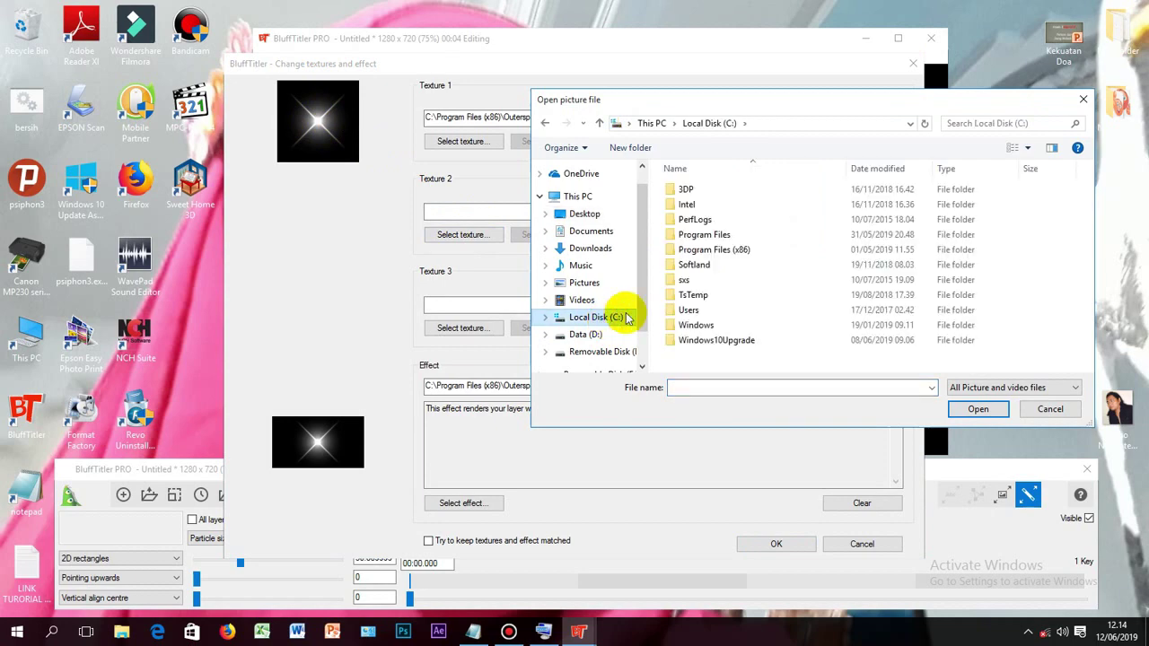
pyautogui.click(734, 254)
pyautogui.doubleClick(735, 254)
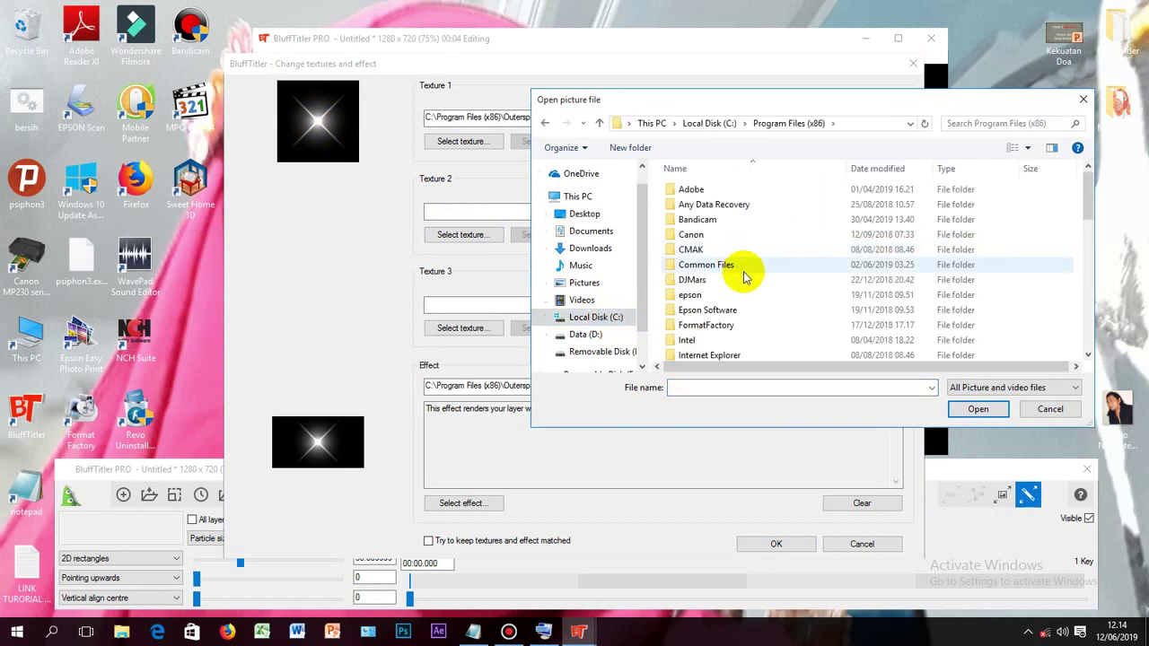
# - Load flare15.jpg as Texture 2 from Outerspace Software\BluffTitler\Media\Textures
pyautogui.scroll(-3, 732, 310)
pyautogui.scroll(-2, 728, 310)
pyautogui.scroll(-1, 727, 311)
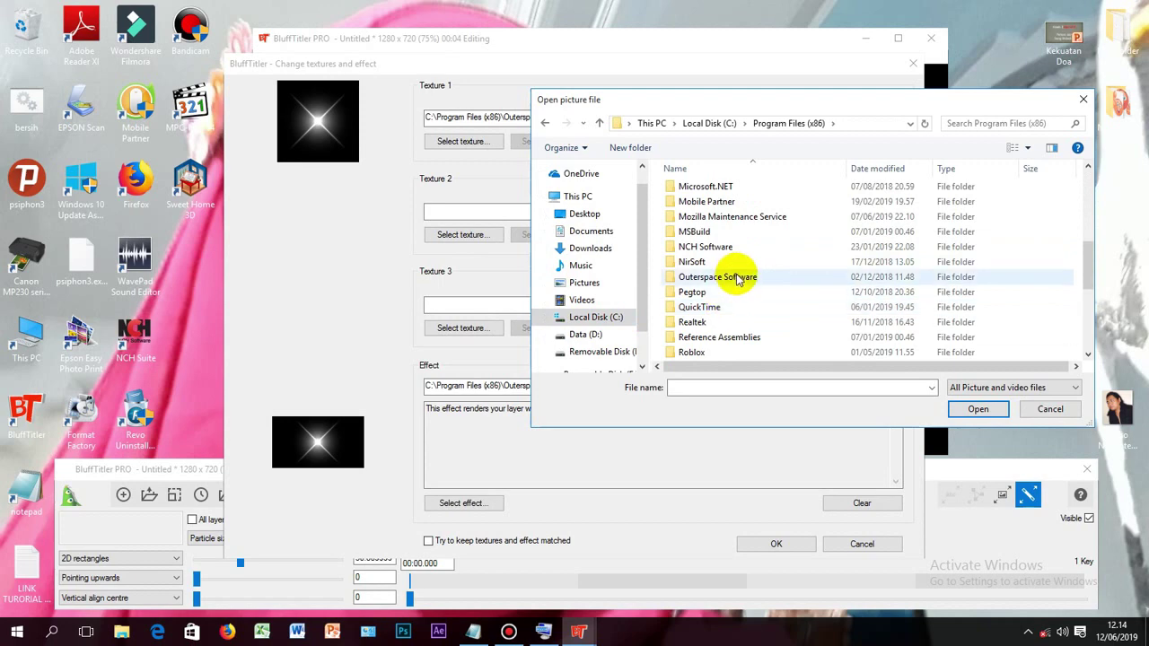
pyautogui.click(741, 284)
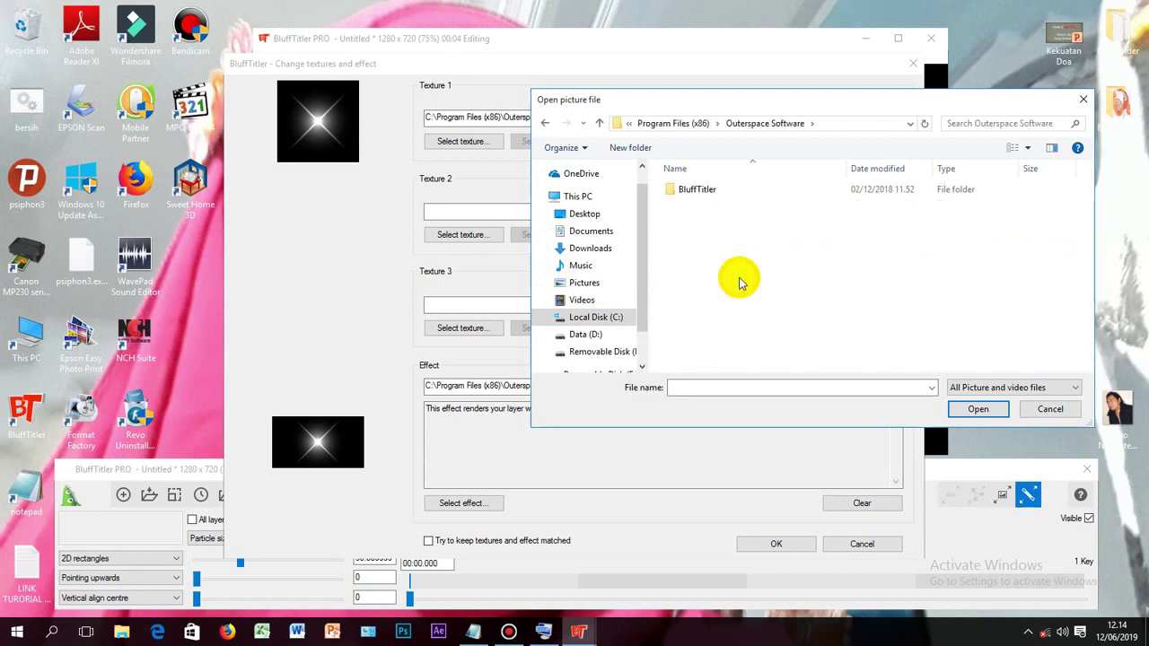
pyautogui.doubleClick(700, 189)
pyautogui.doubleClick(711, 192)
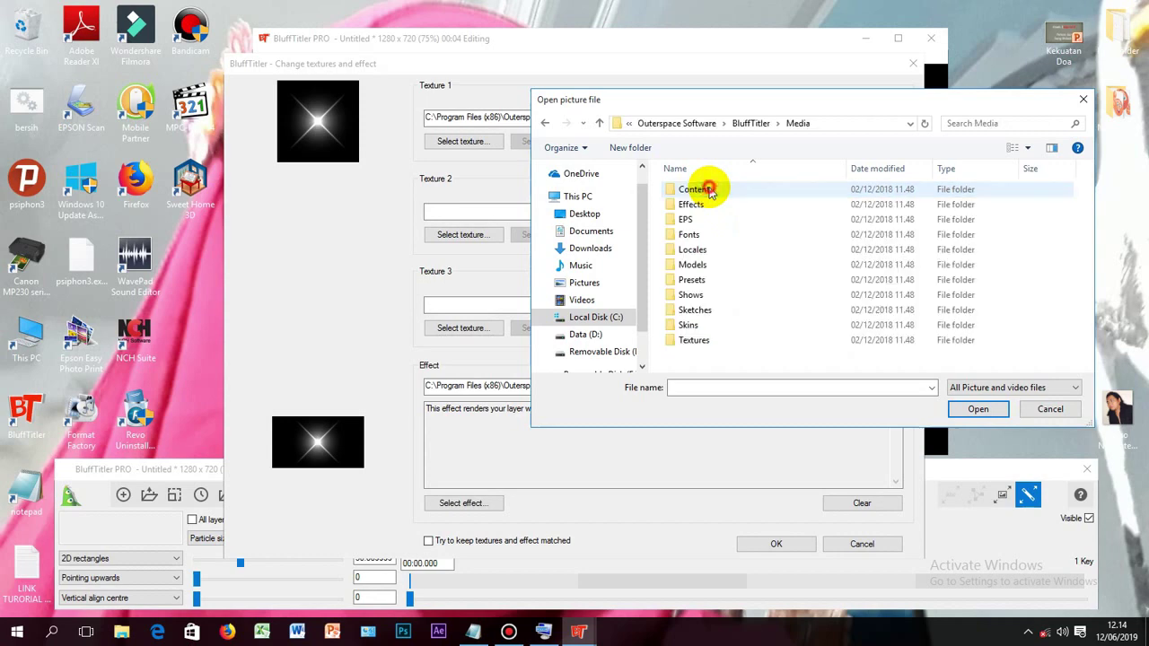
pyautogui.doubleClick(716, 341)
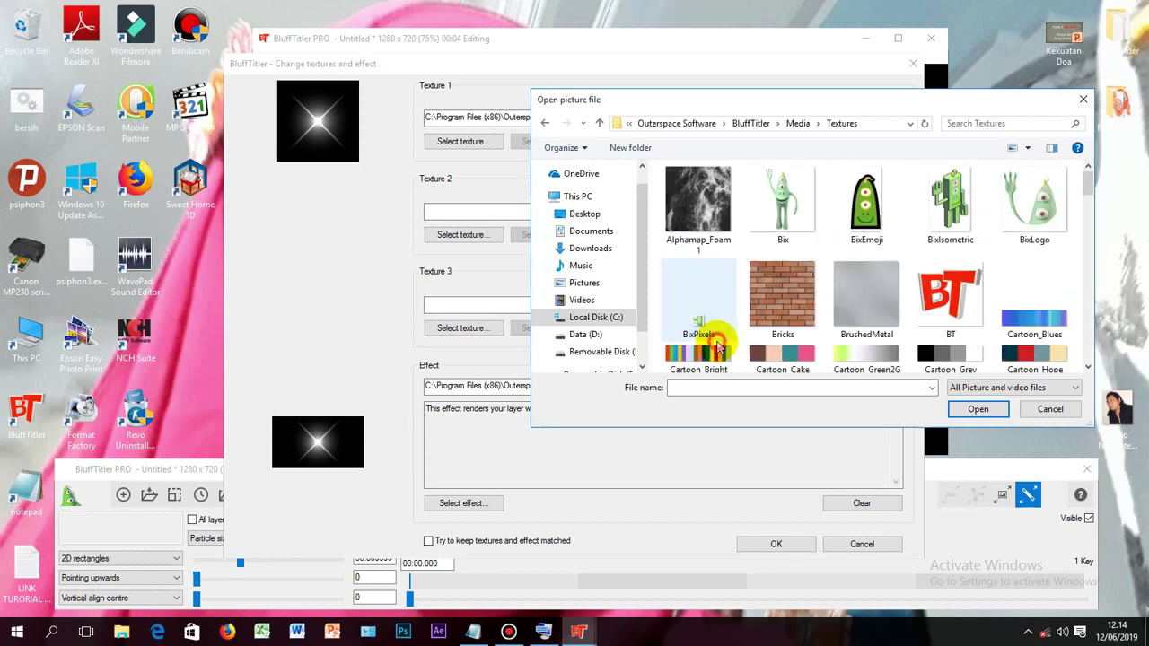
pyautogui.scroll(-5, 790, 292)
pyautogui.scroll(-5, 790, 293)
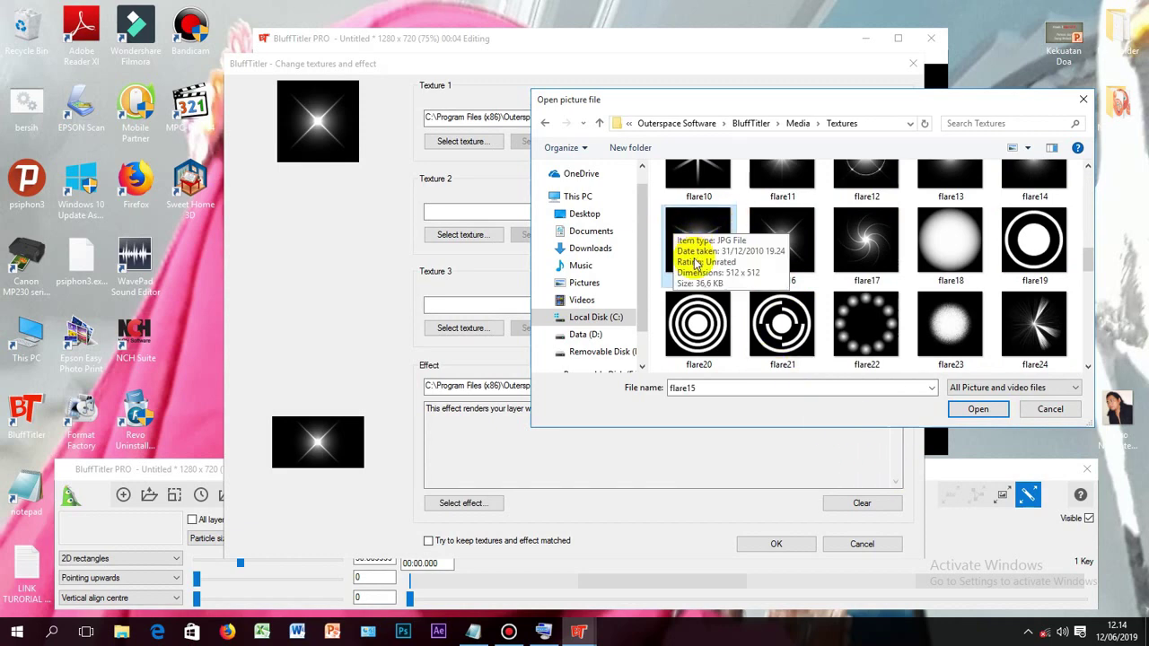
pyautogui.click(968, 410)
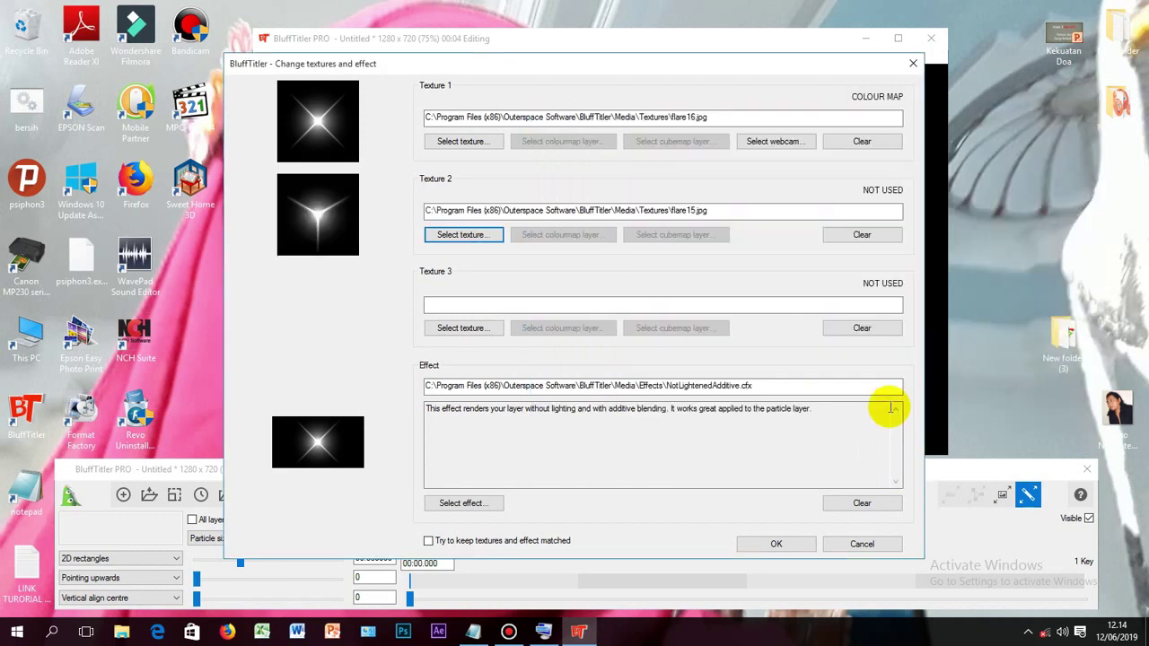
# - Apply the flare16 and flare15 textures to the particle layer, then drop down the LAYER list
pyautogui.click(777, 544)
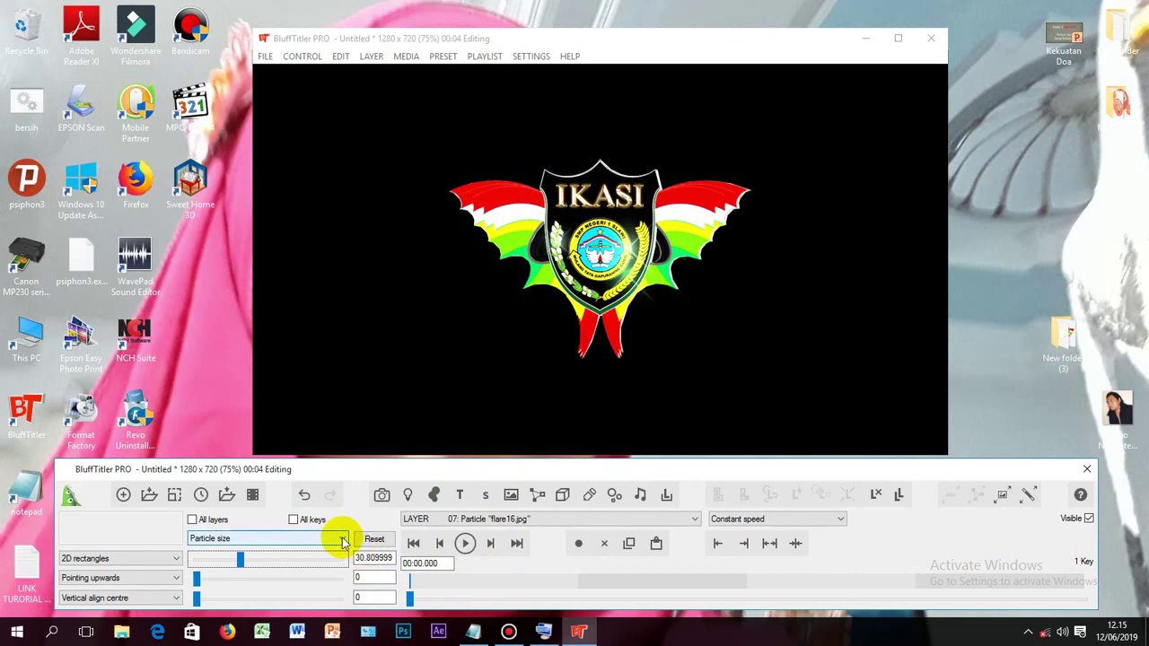
pyautogui.click(689, 520)
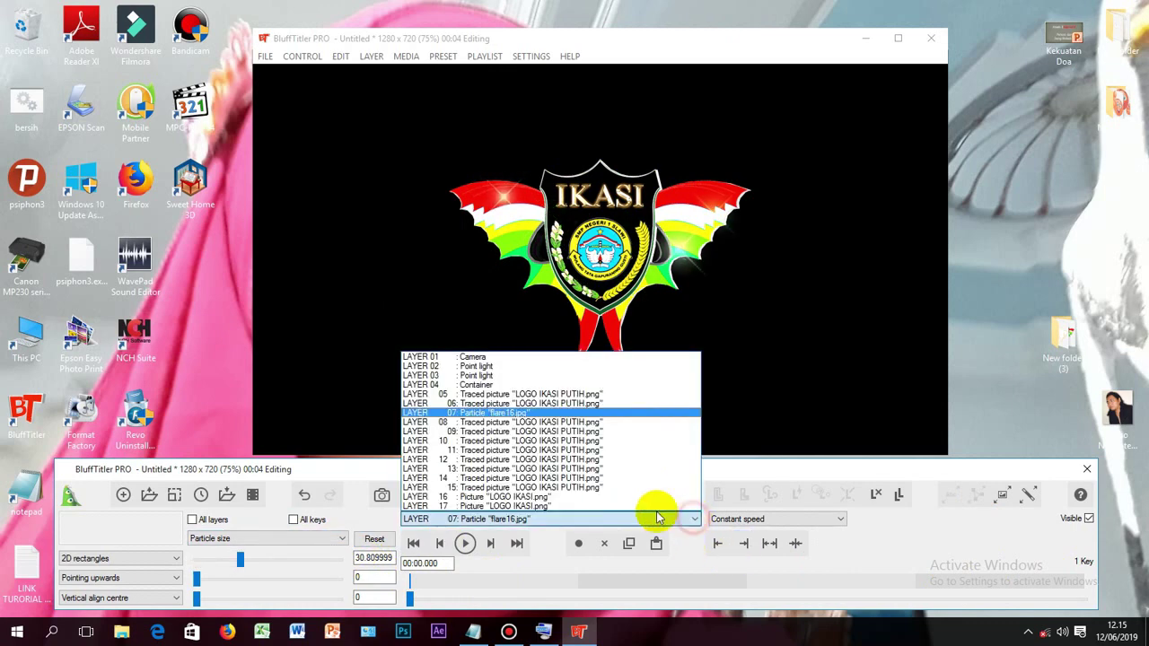
# - Select the Container layer and set its rotation to 0 at the animation start
pyautogui.click(527, 385)
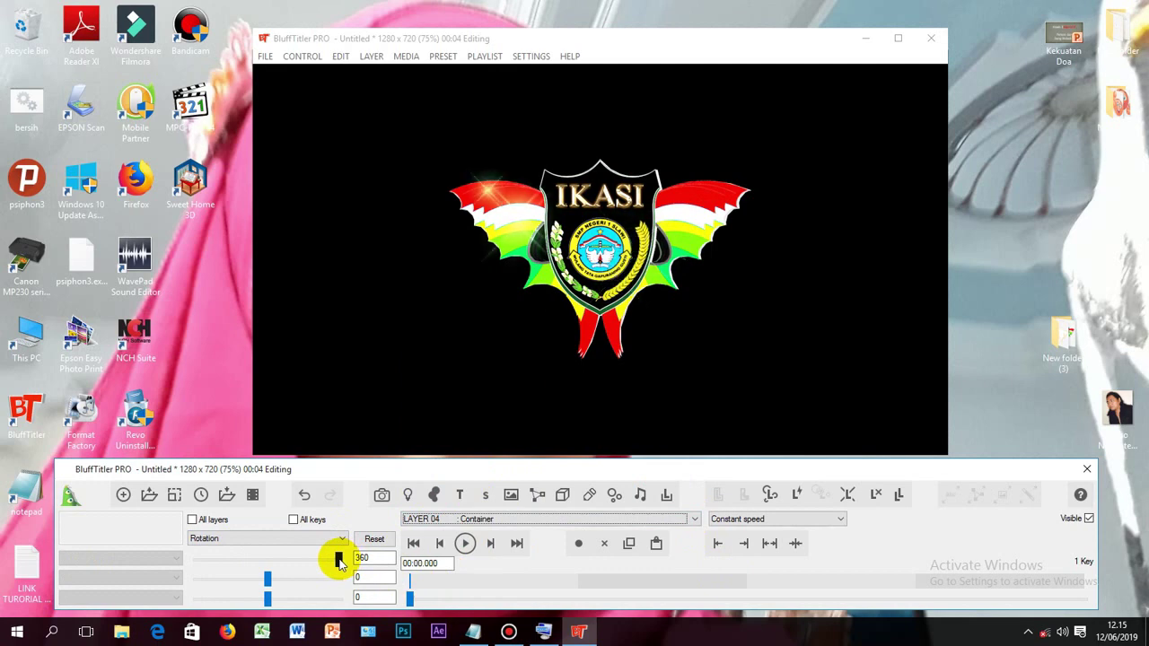
pyautogui.moveTo(340, 561); pyautogui.dragTo(269, 559)
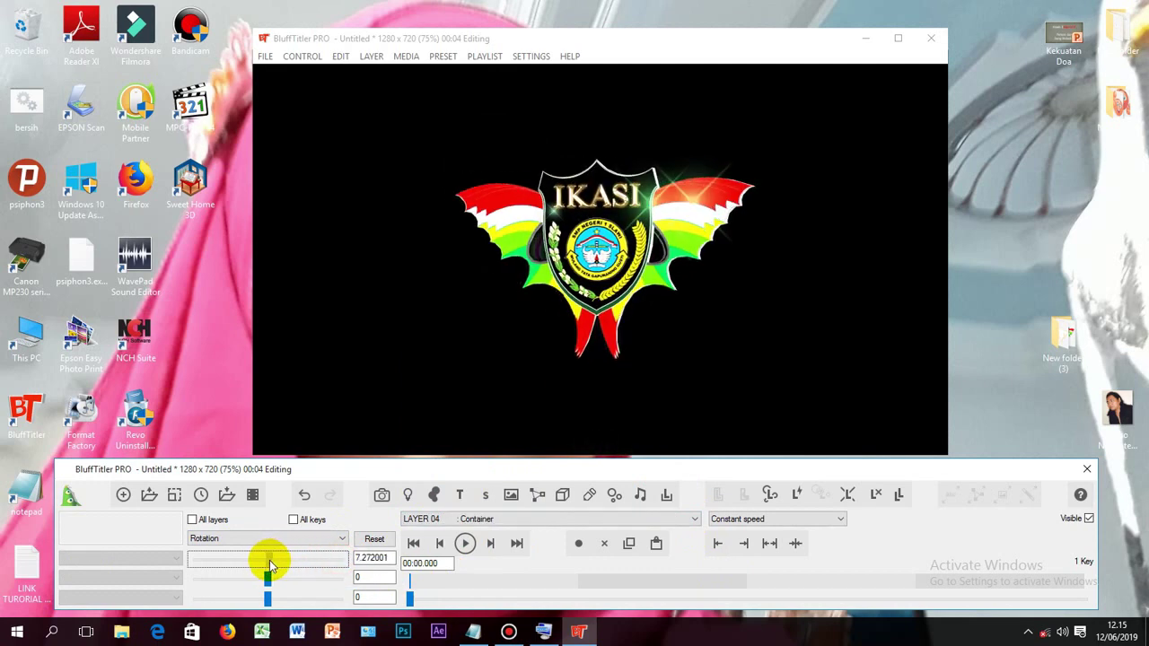
pyautogui.click(384, 557)
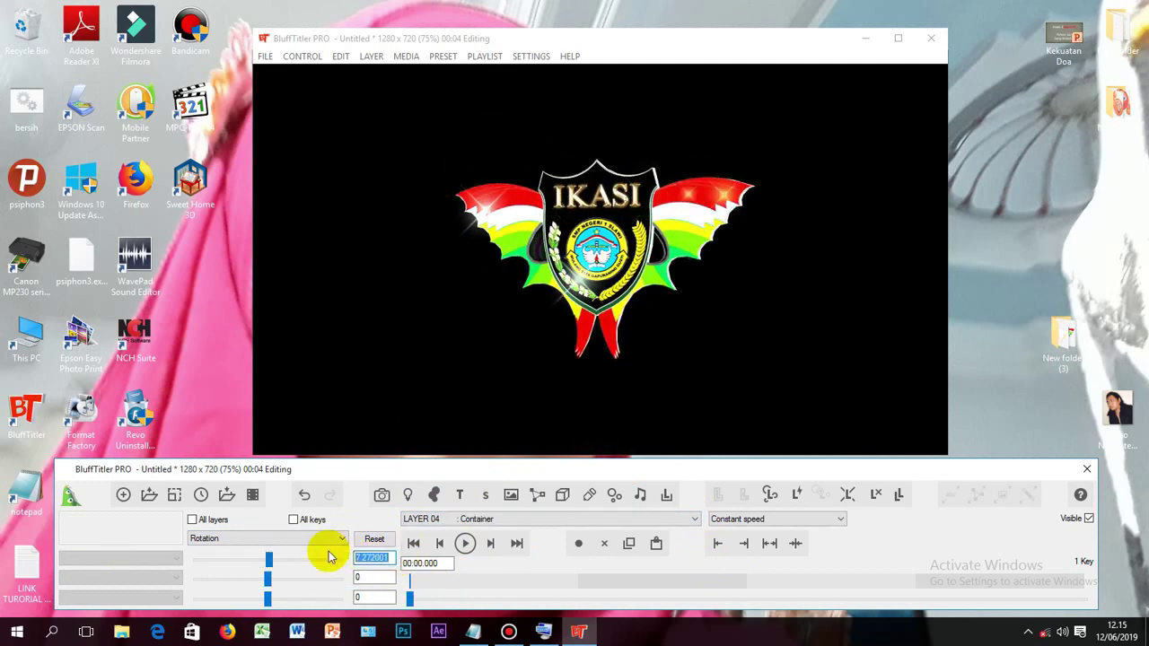
pyautogui.write('0')
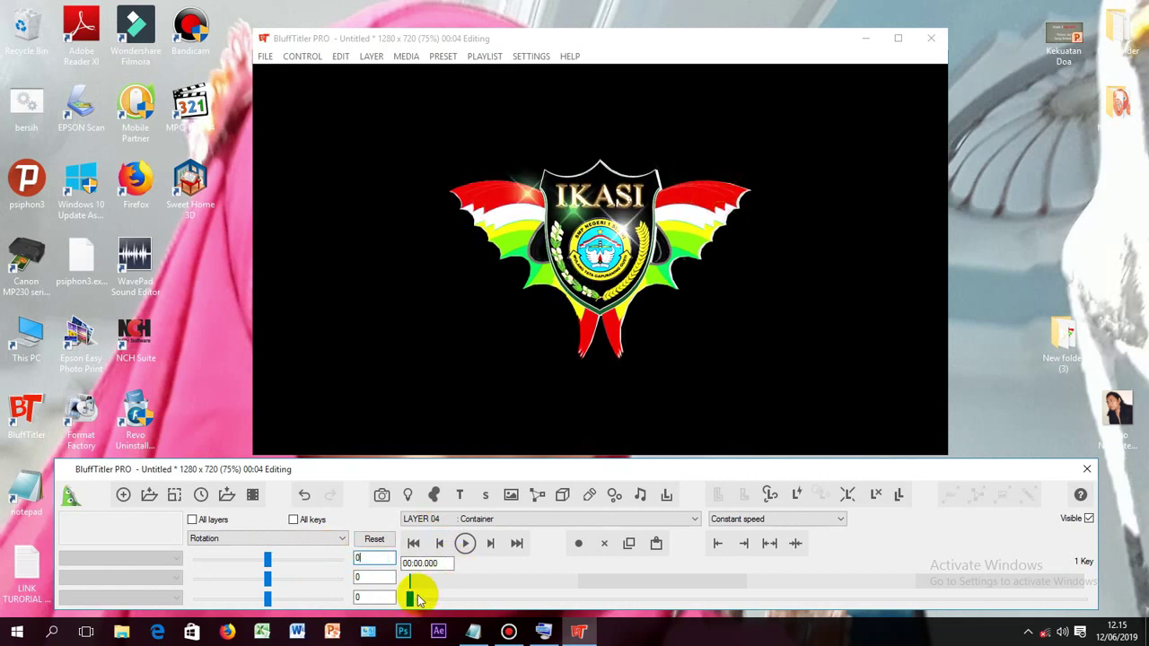
pyautogui.click(411, 600)
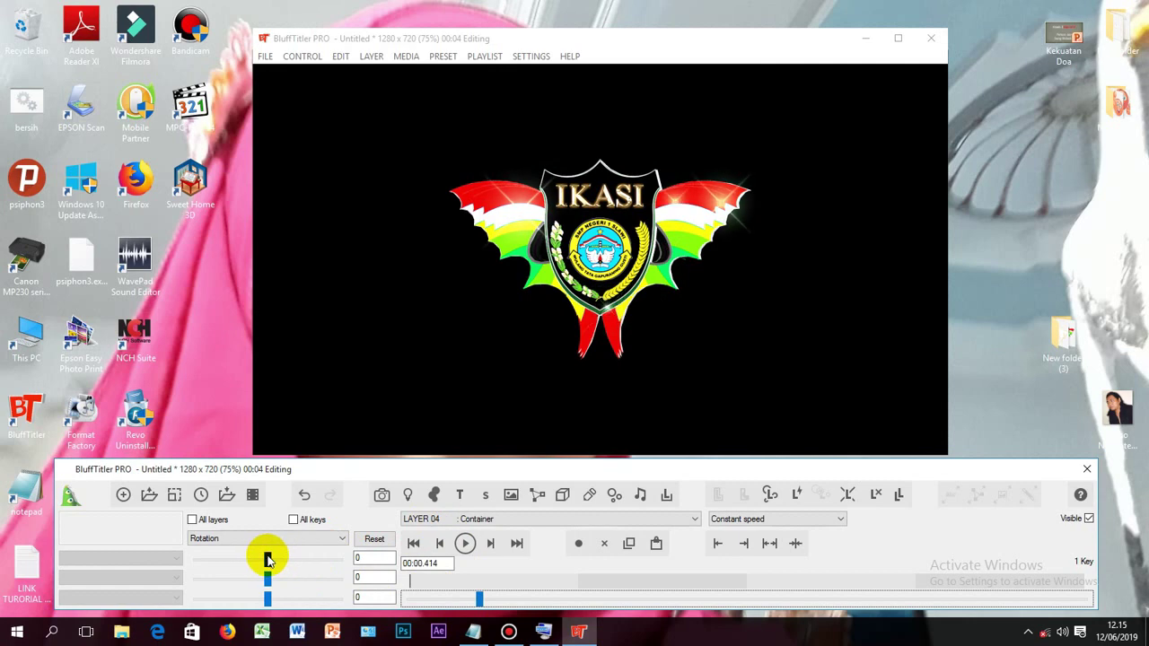
# - Add rotation keys turning the logo in 3D, reaching 360 degrees around 0.78 seconds
pyautogui.moveTo(268, 560); pyautogui.dragTo(283, 561)
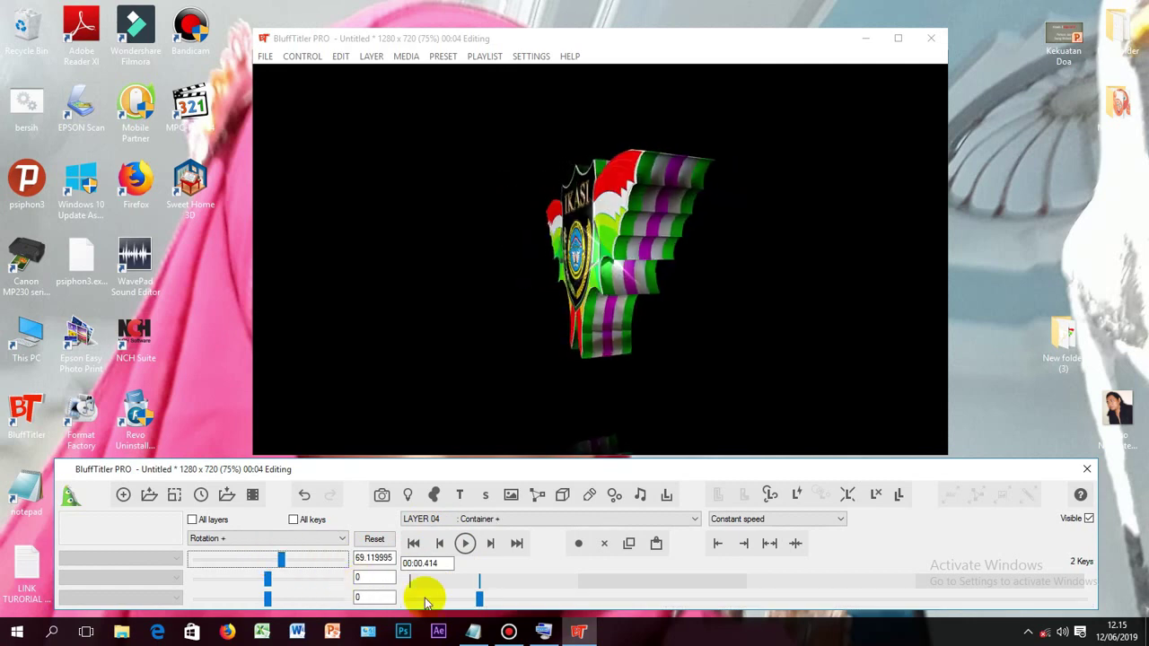
pyautogui.click(540, 588)
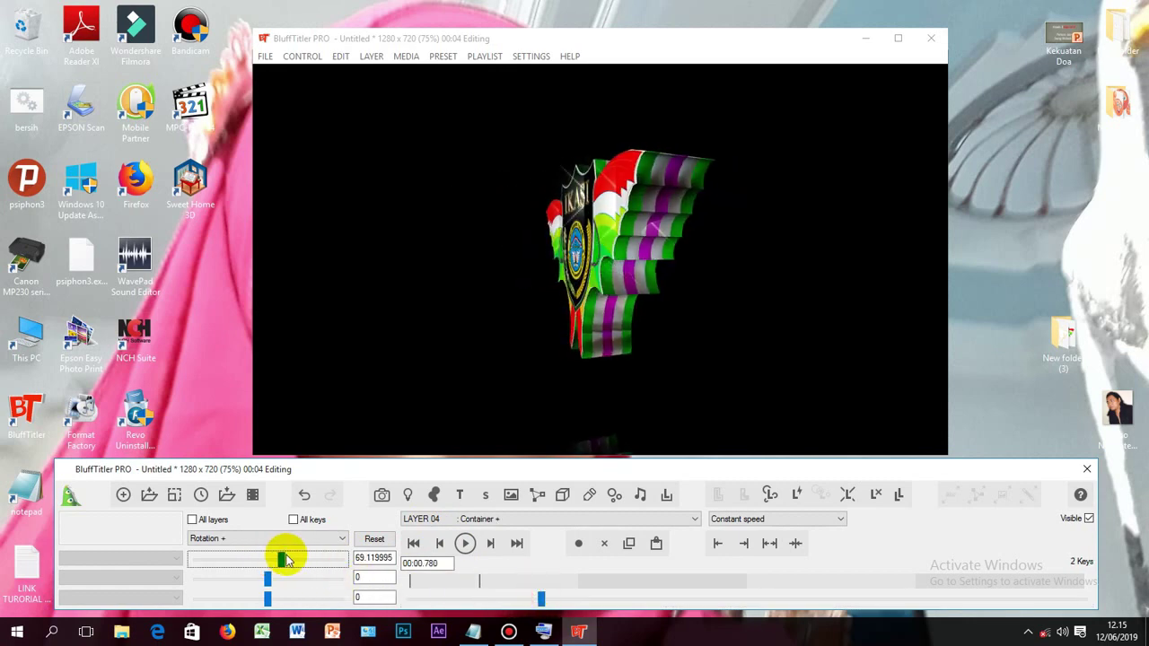
pyautogui.moveTo(284, 560); pyautogui.dragTo(299, 560)
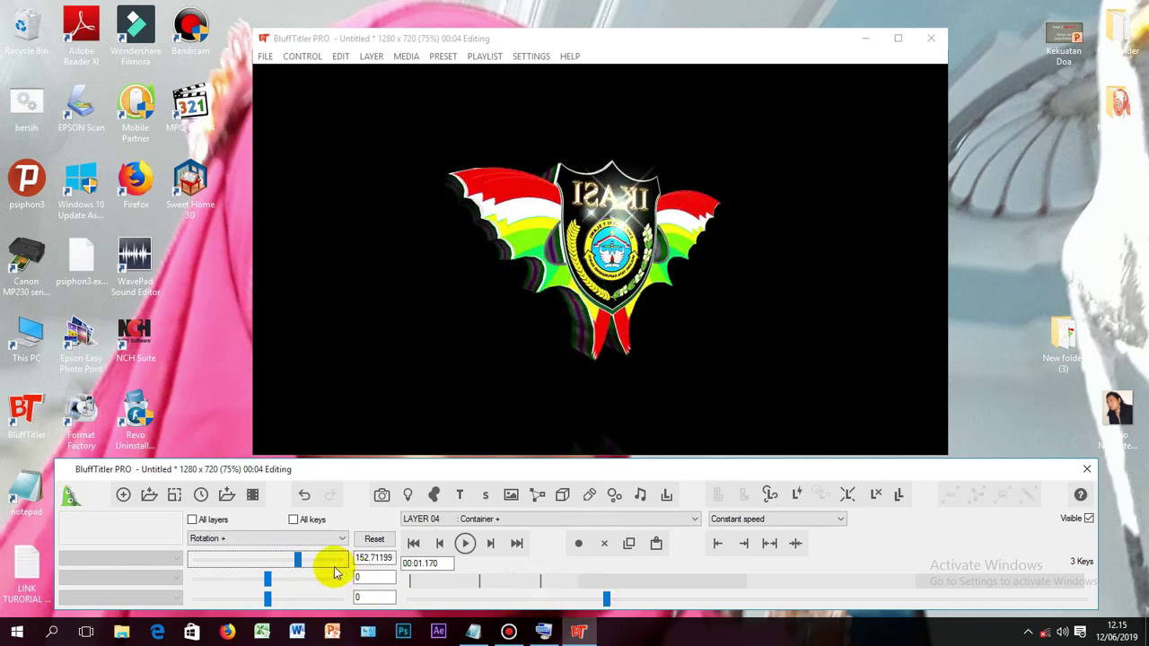
pyautogui.moveTo(305, 561); pyautogui.dragTo(346, 561)
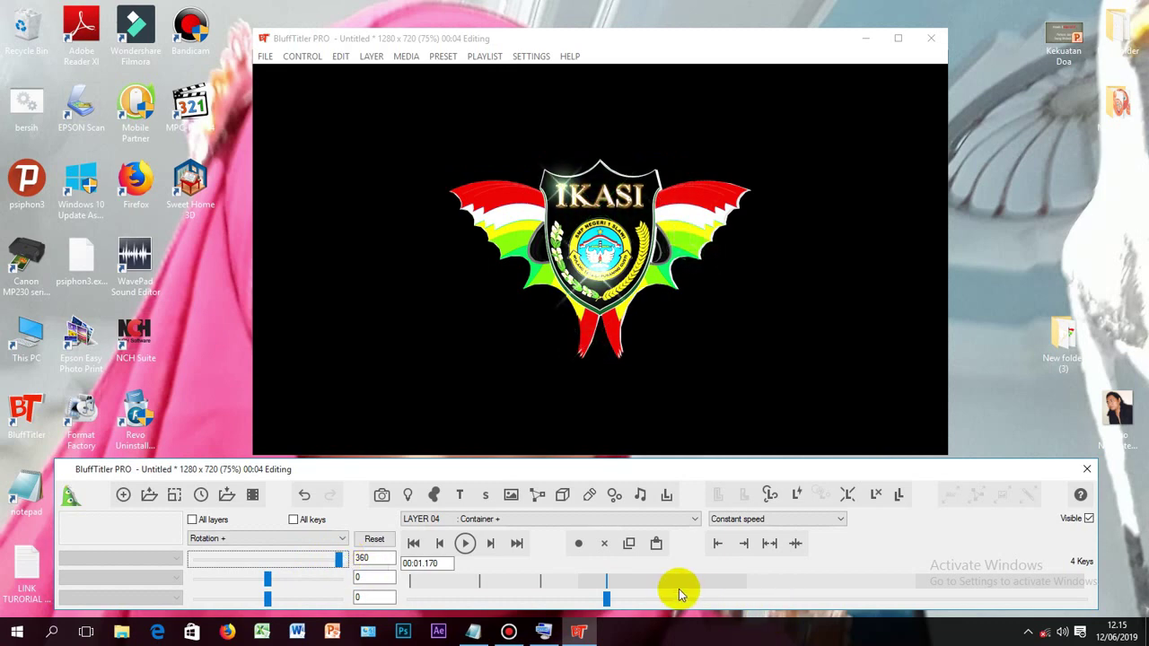
pyautogui.click(607, 597)
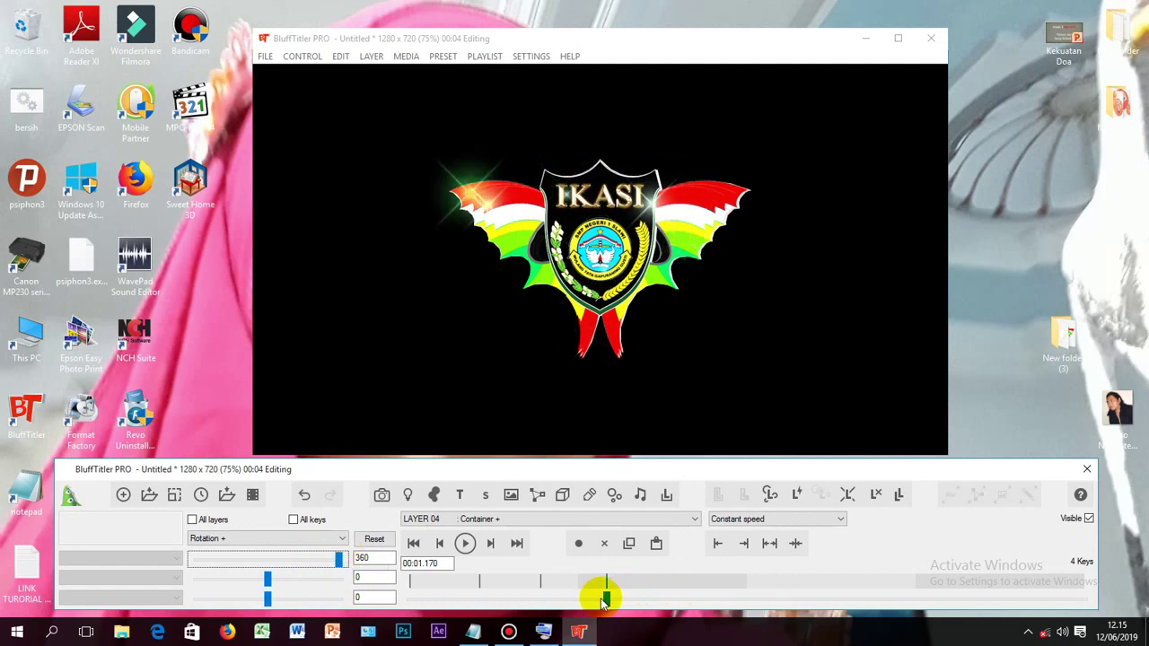
pyautogui.moveTo(607, 600); pyautogui.dragTo(654, 602)
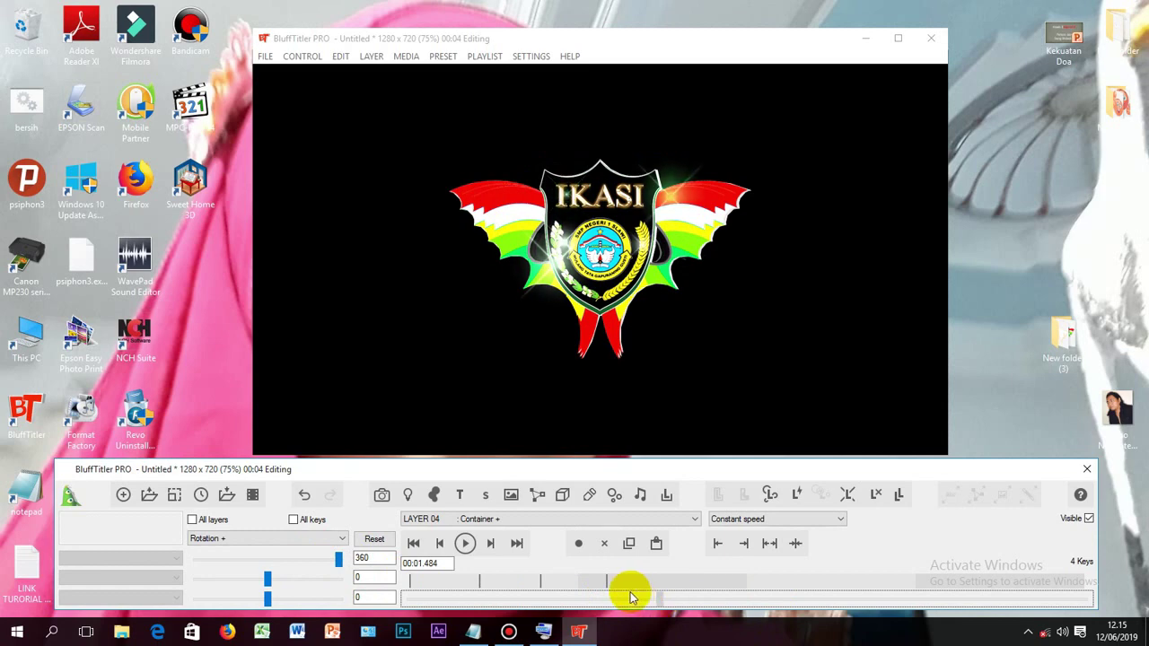
# - Key the second rotation axis through about 98 and 171 degrees to 360 by 00:02.100
pyautogui.click(464, 544)
pyautogui.click(268, 579)
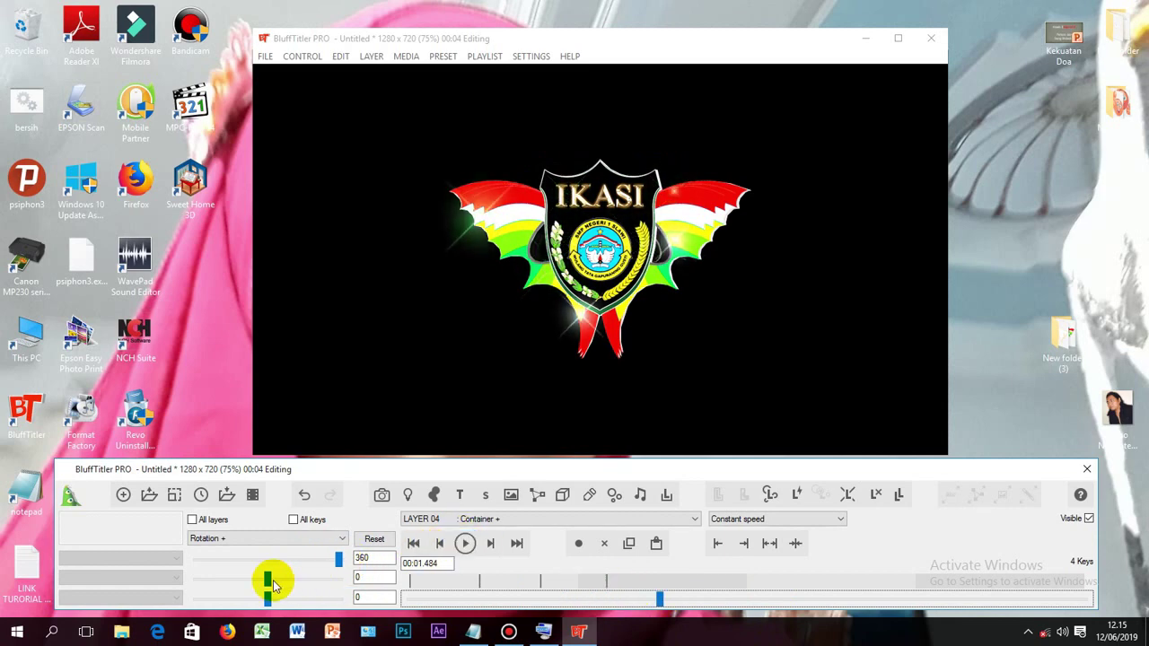
pyautogui.moveTo(276, 585); pyautogui.dragTo(281, 584)
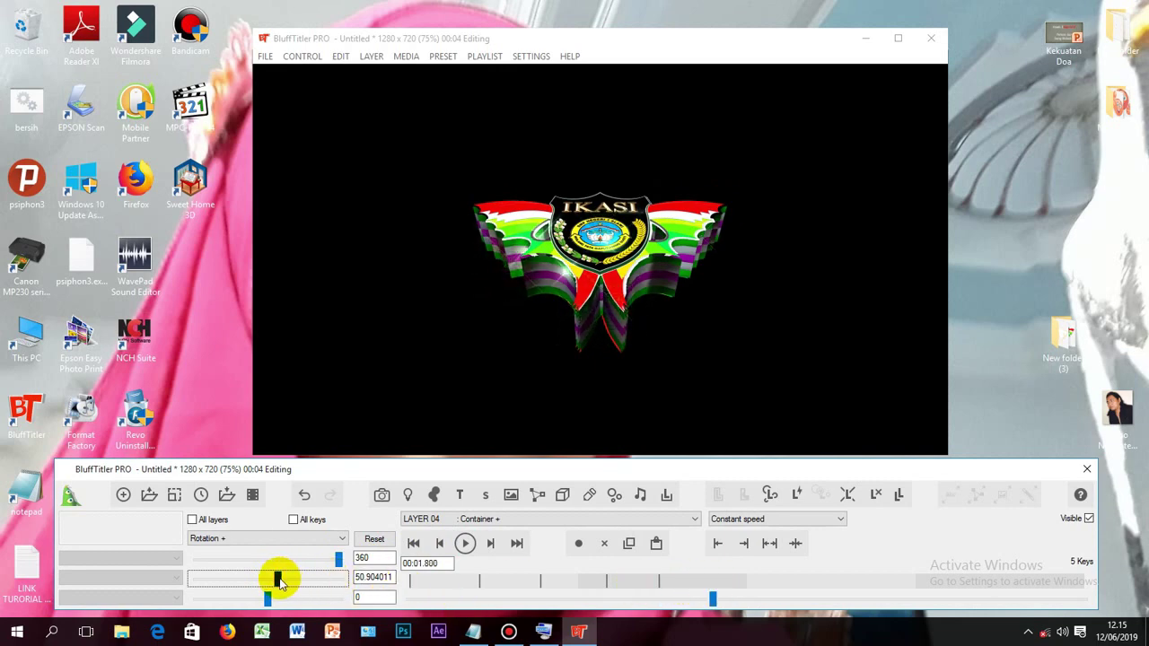
pyautogui.moveTo(279, 583); pyautogui.dragTo(290, 584)
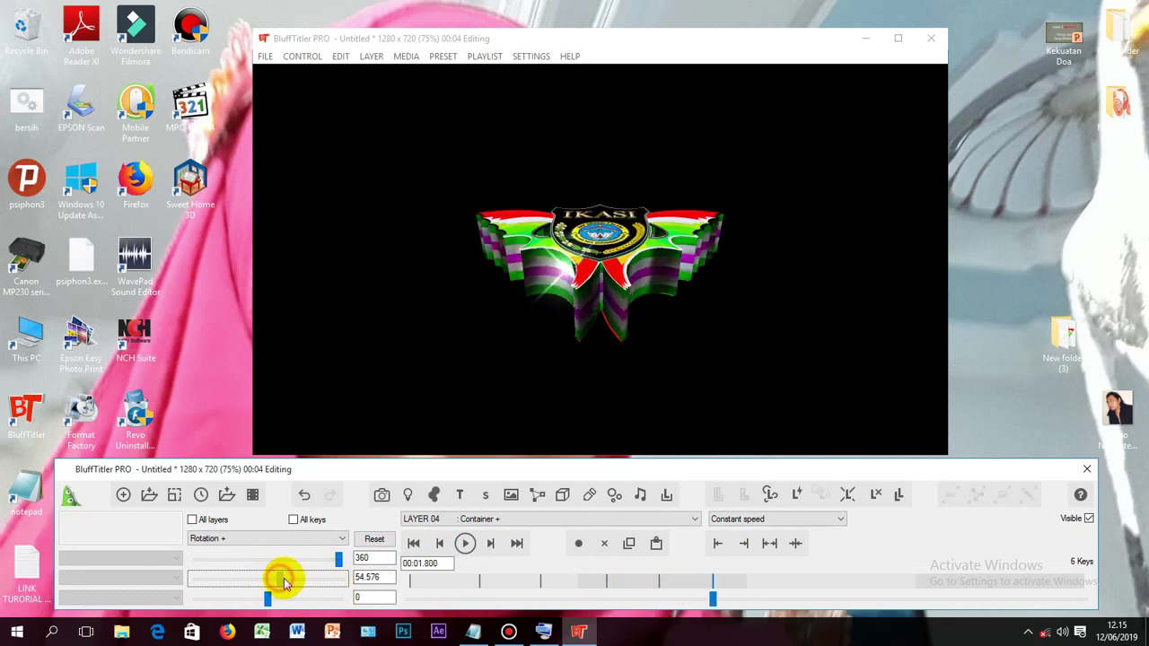
pyautogui.click(764, 593)
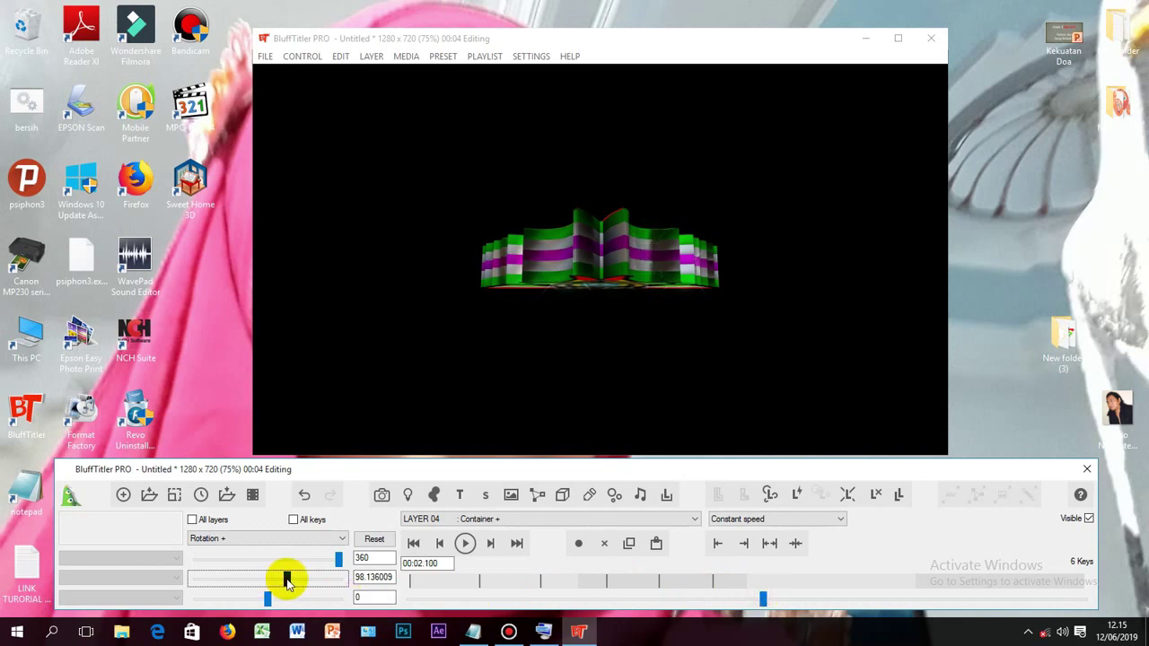
pyautogui.moveTo(287, 582); pyautogui.dragTo(302, 580)
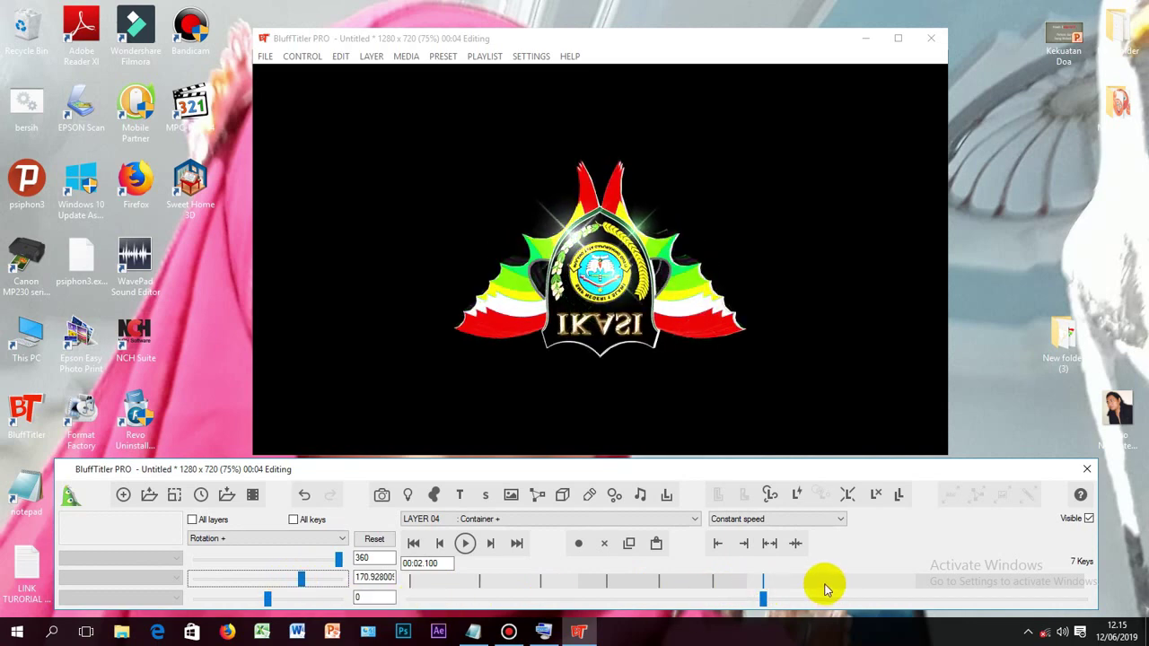
pyautogui.click(301, 579)
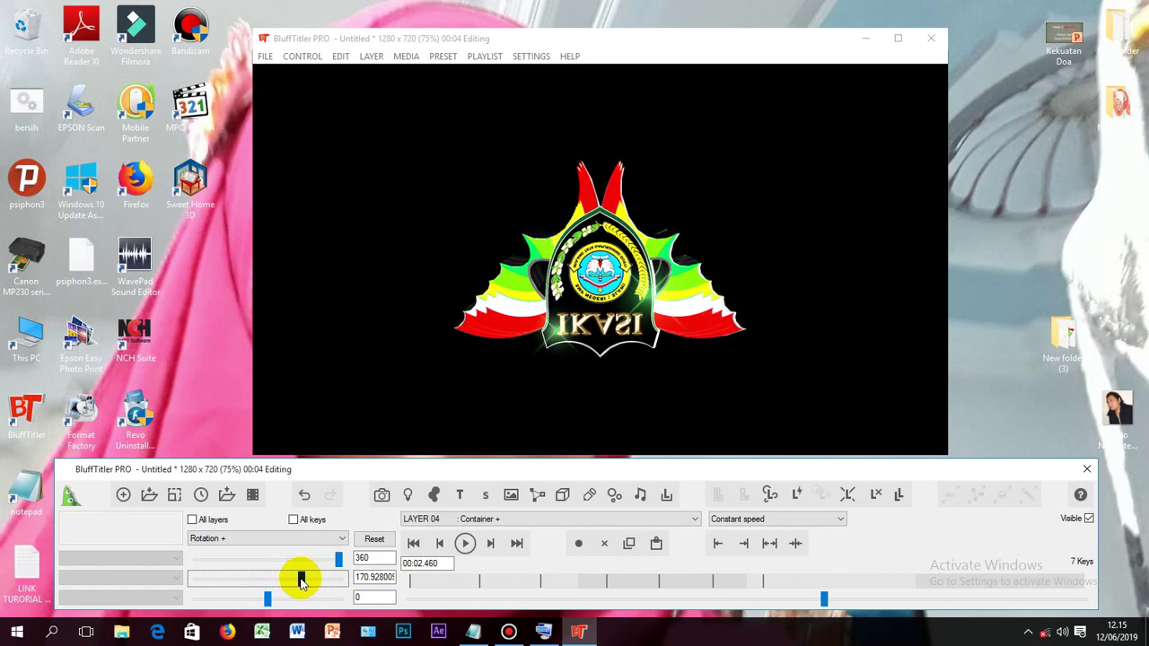
pyautogui.moveTo(301, 580); pyautogui.dragTo(344, 584)
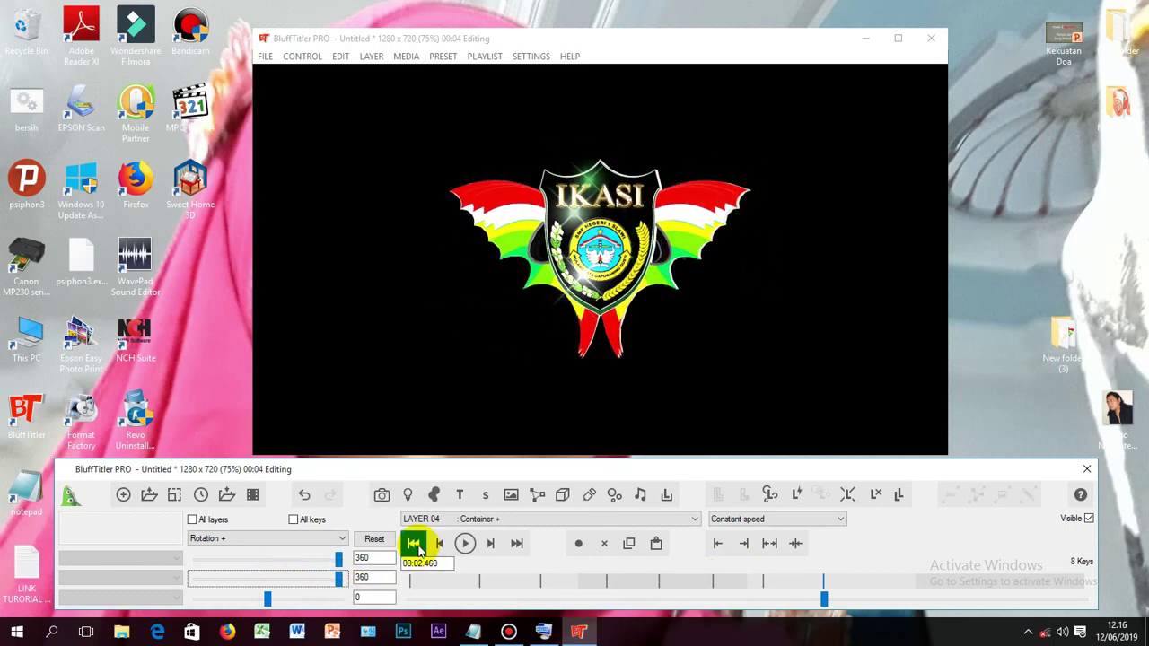
# - Rewind to the start and replay the 4-second IKASI animation several times to check the two-axis spin
pyautogui.moveTo(824, 603); pyautogui.dragTo(1080, 603)
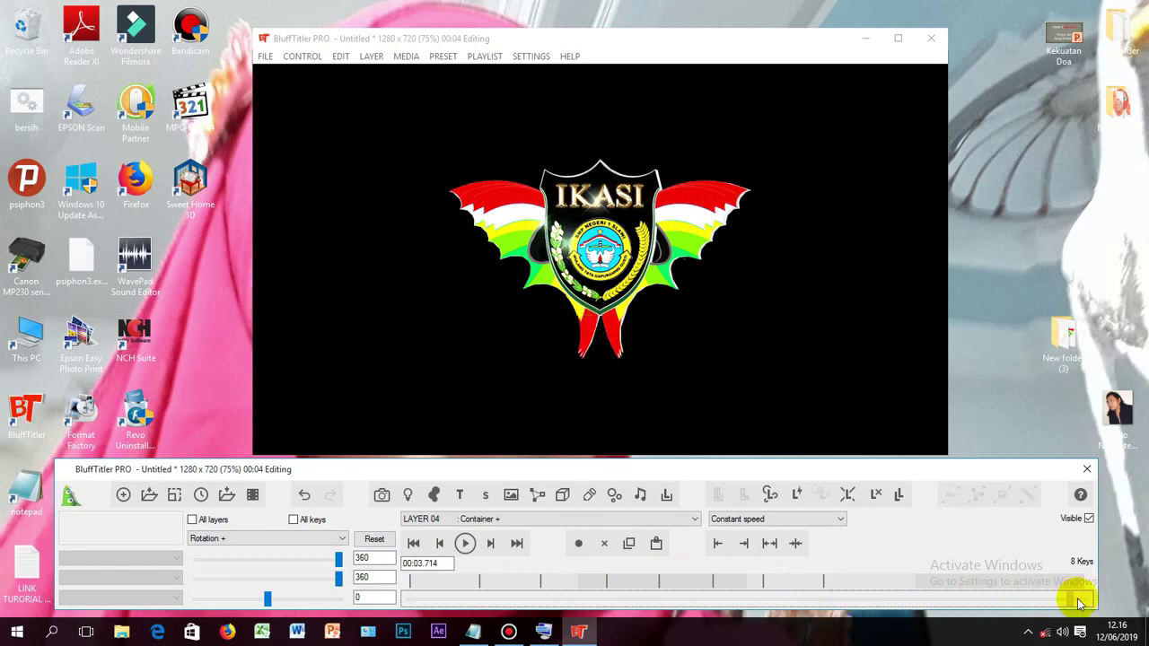
pyautogui.click(417, 546)
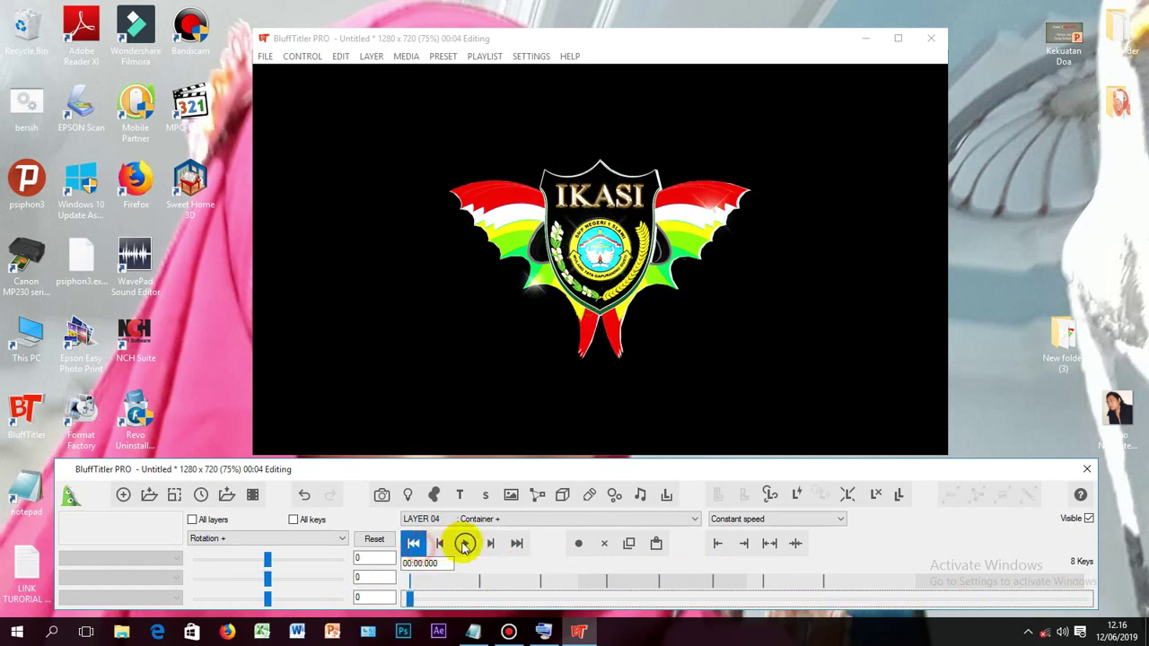
pyautogui.click(466, 543)
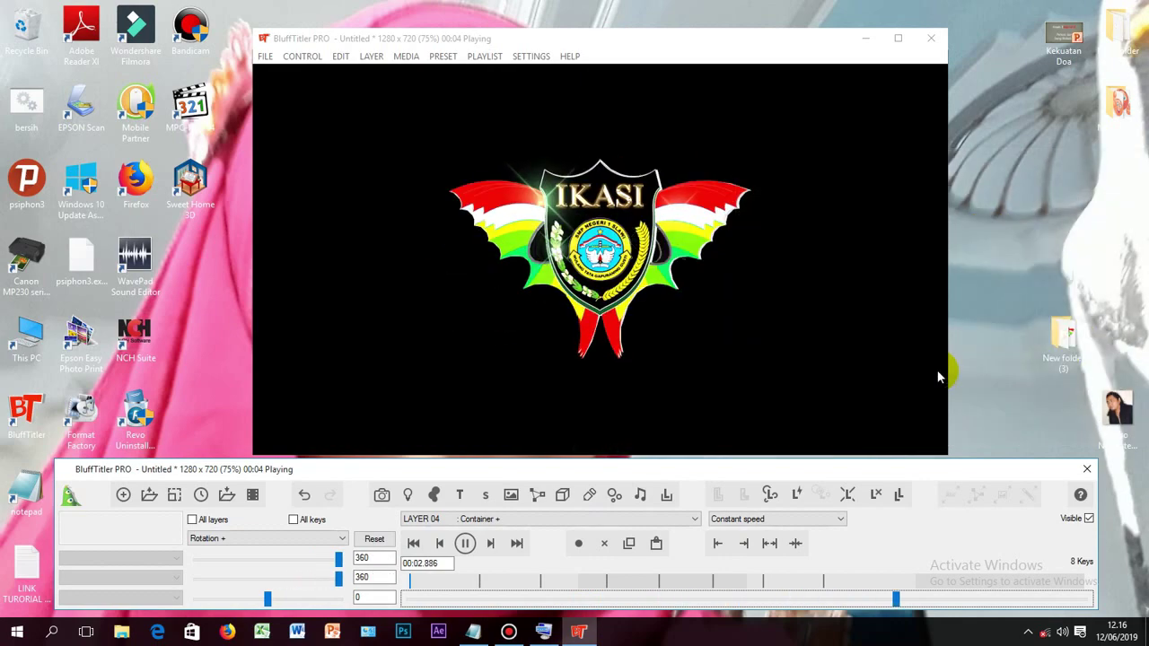
pyautogui.click(413, 543)
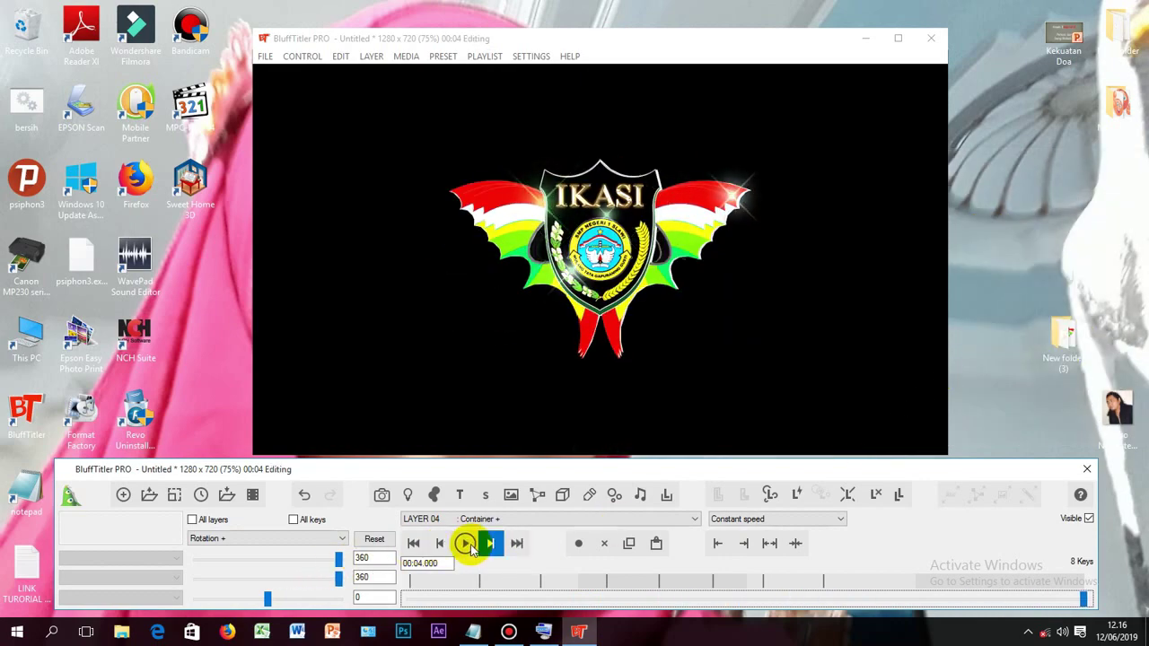
pyautogui.click(465, 543)
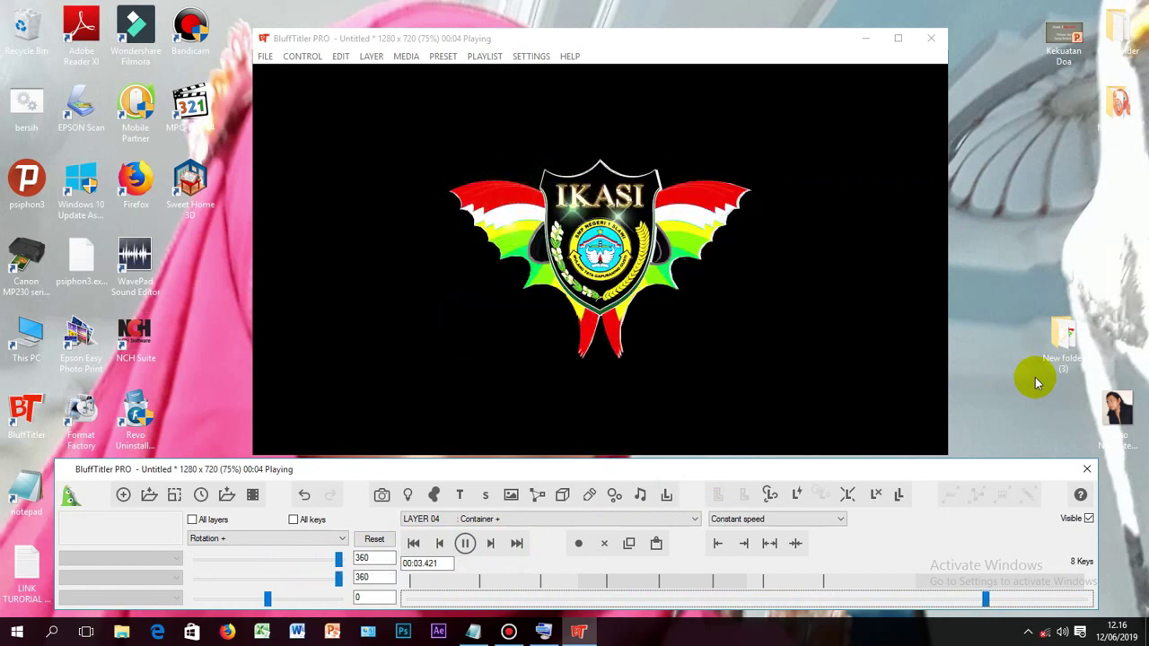
pyautogui.click(468, 550)
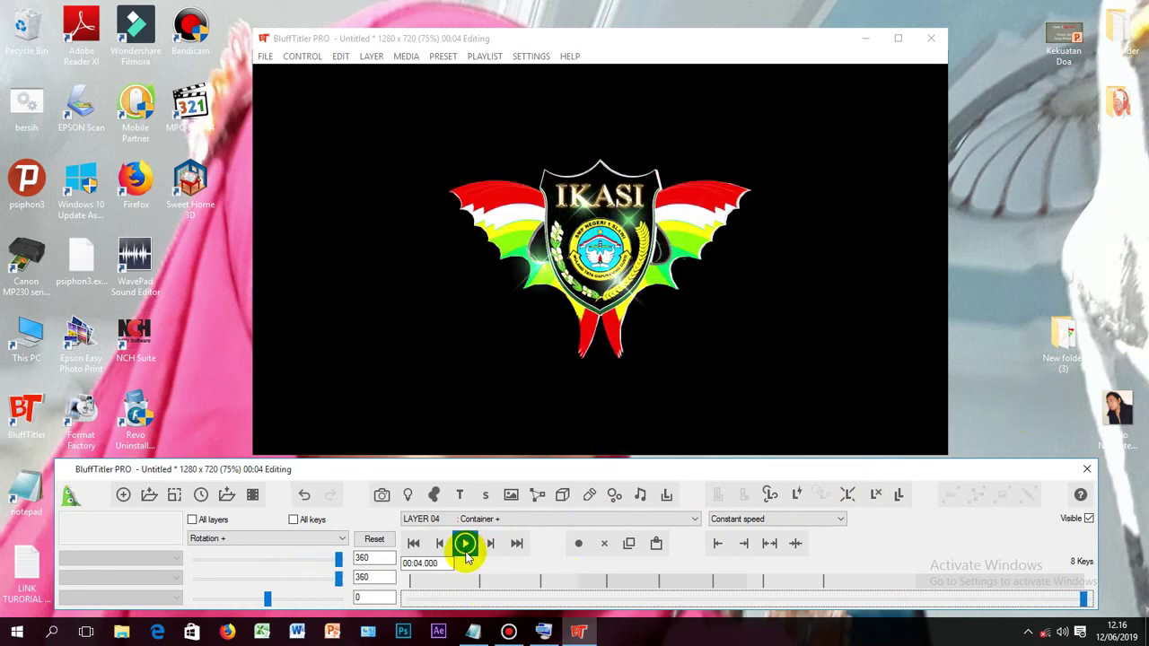
pyautogui.click(466, 550)
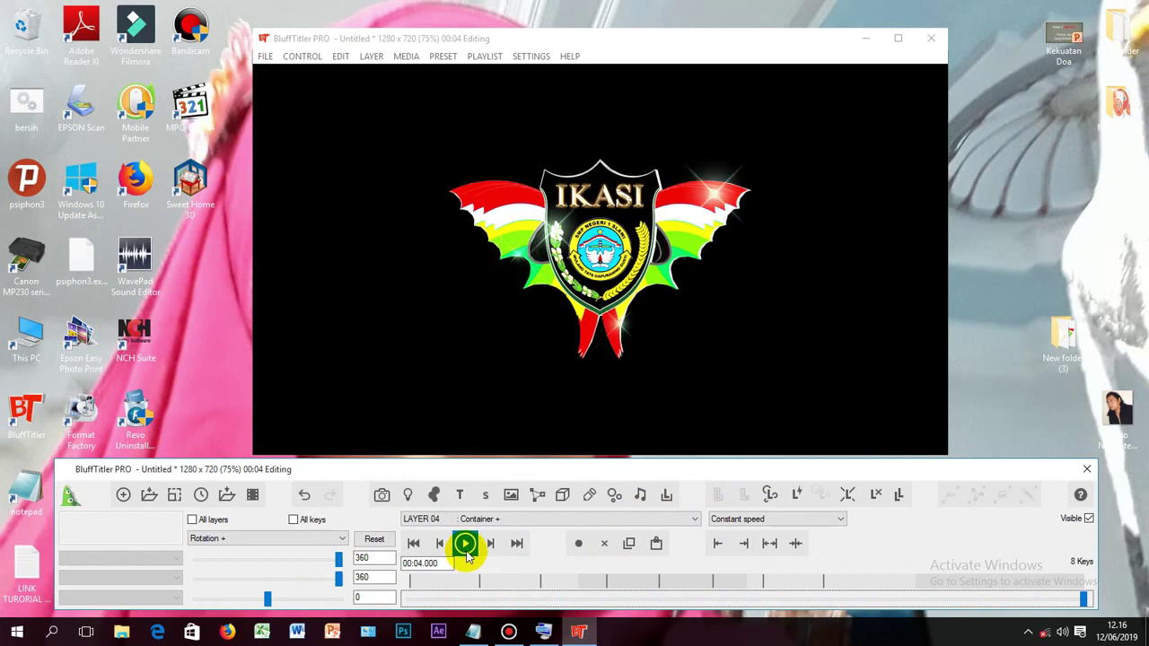
pyautogui.click(465, 545)
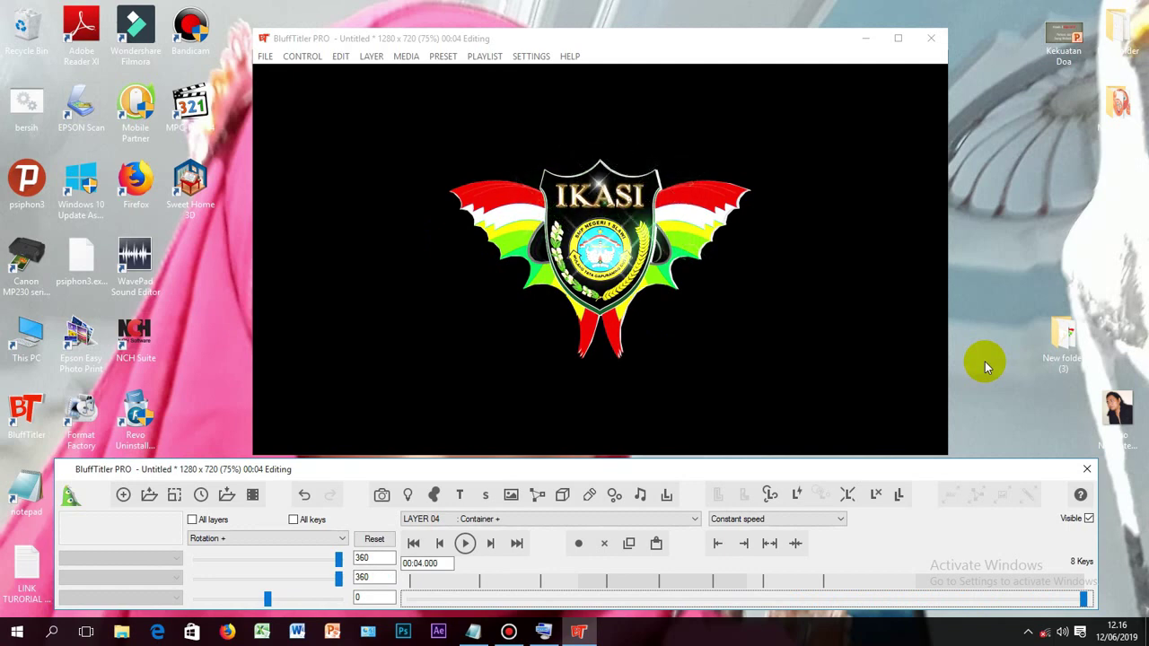
pyautogui.click(496, 529)
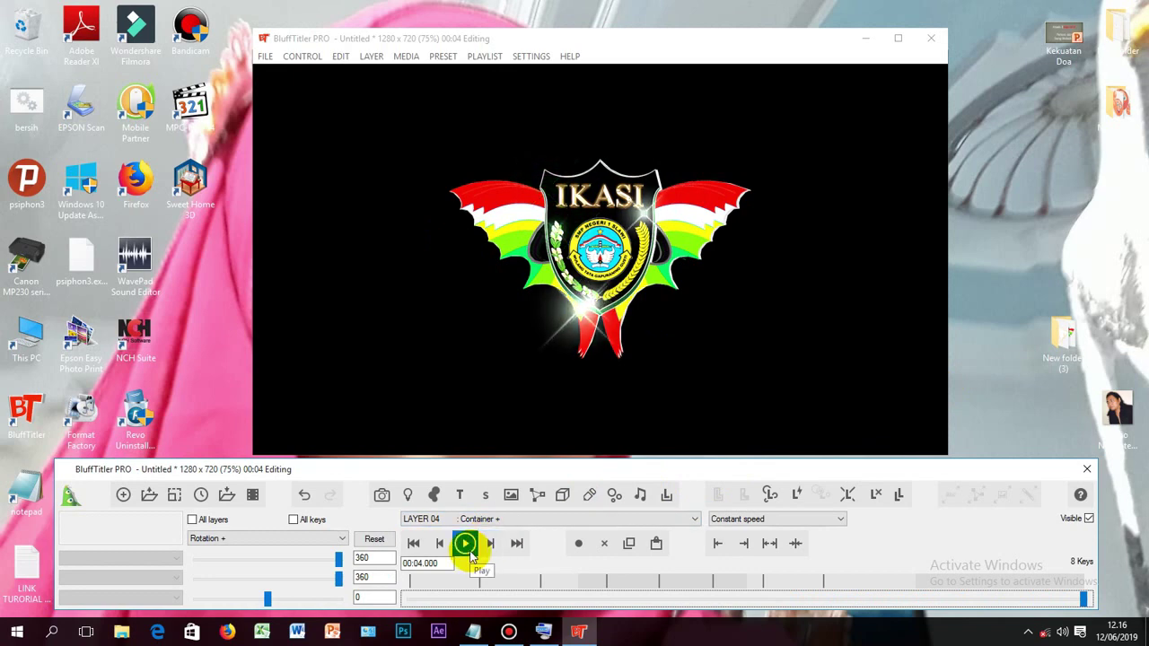
pyautogui.click(466, 546)
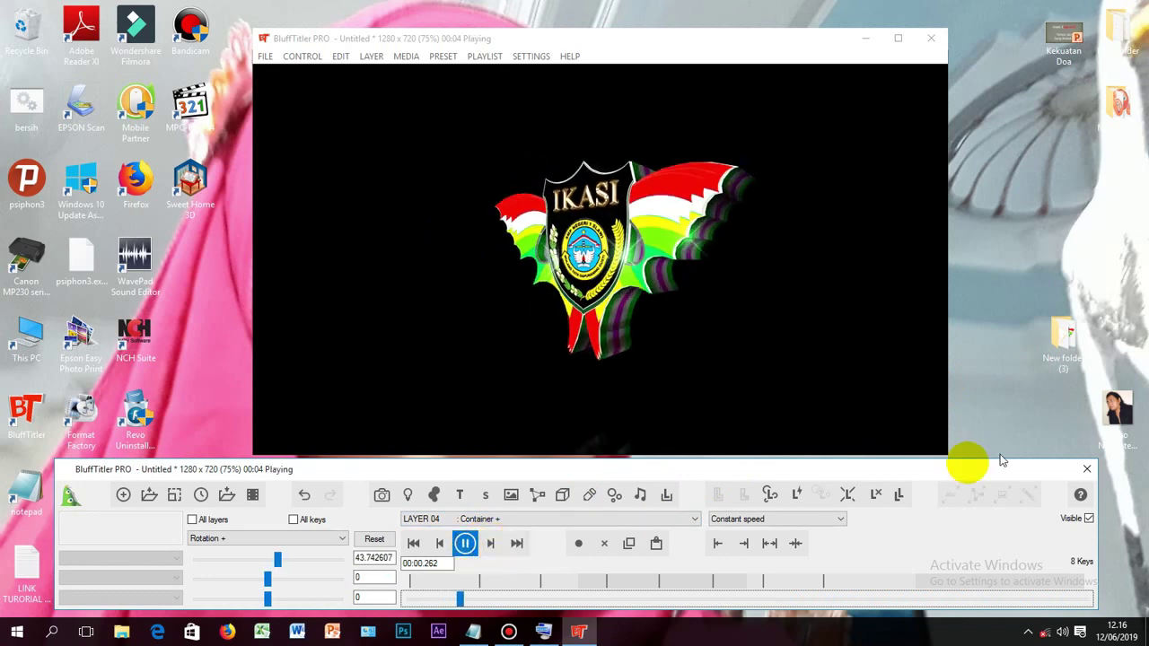